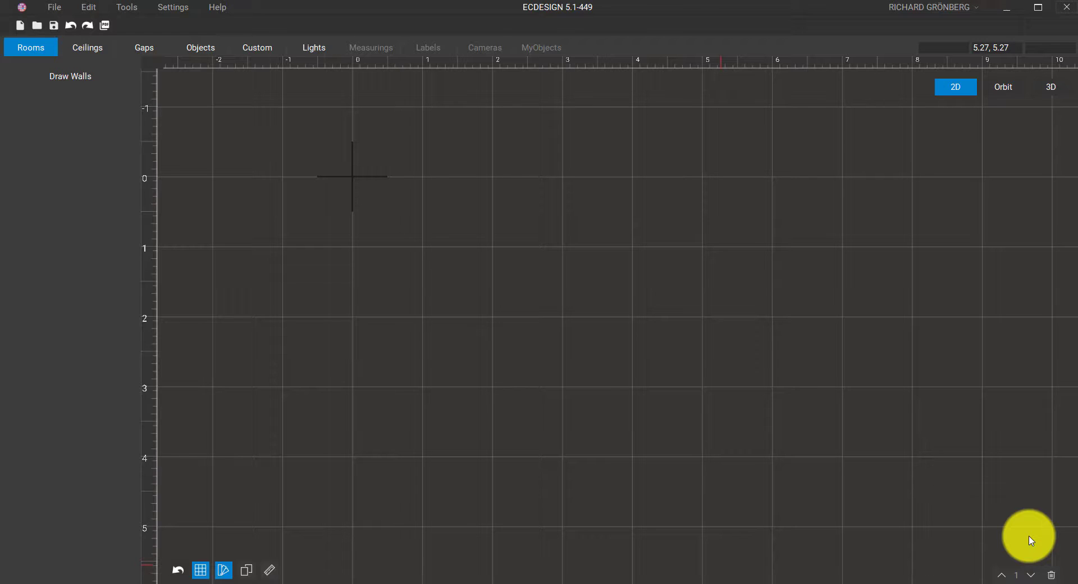
Start a new project named 'Project 1', leaving its unit set to Meter
click(49, 12)
click(56, 22)
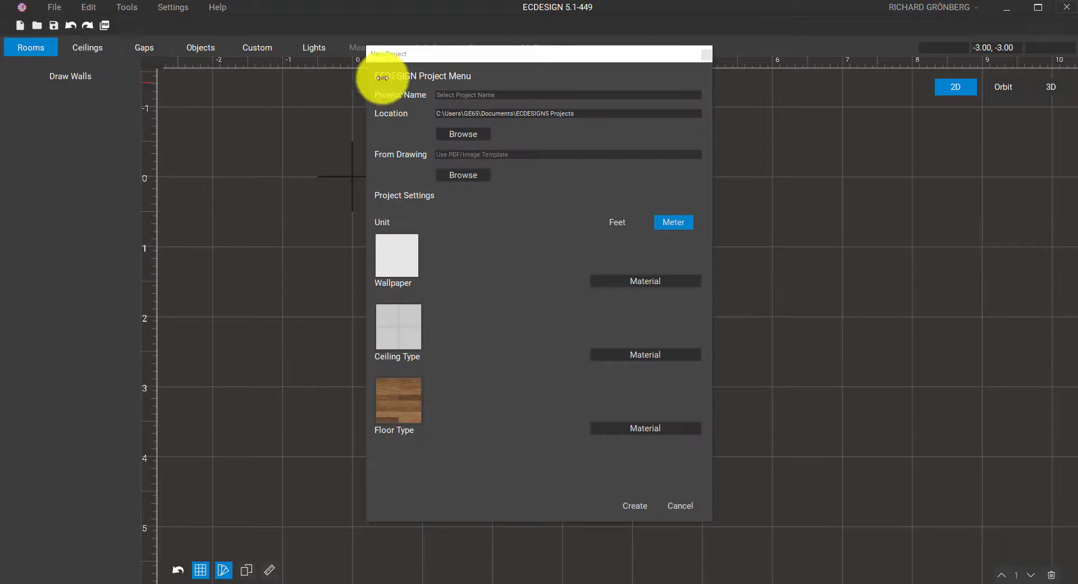
click(476, 96)
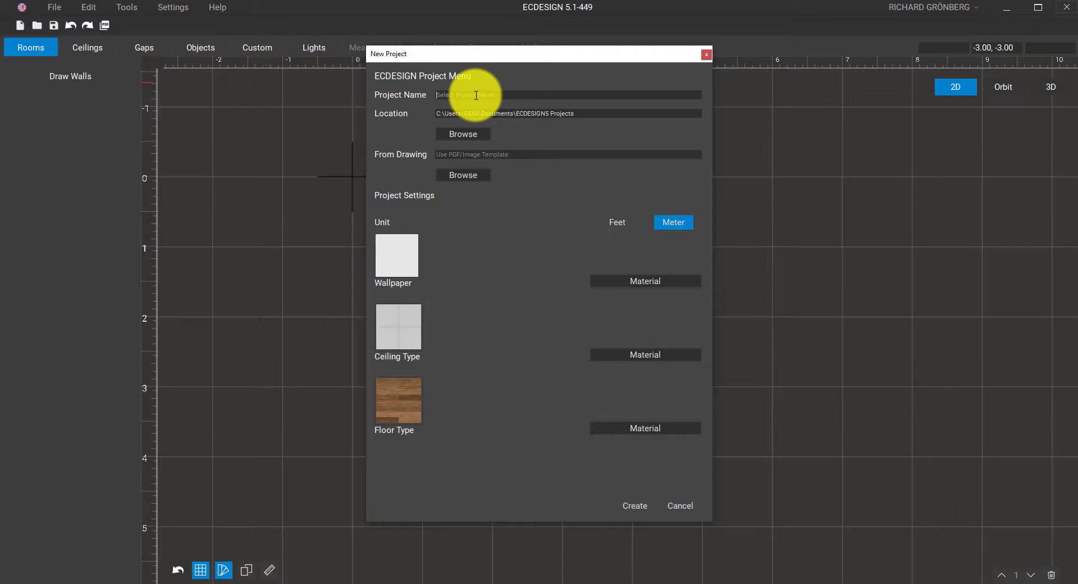
text(Project 1)
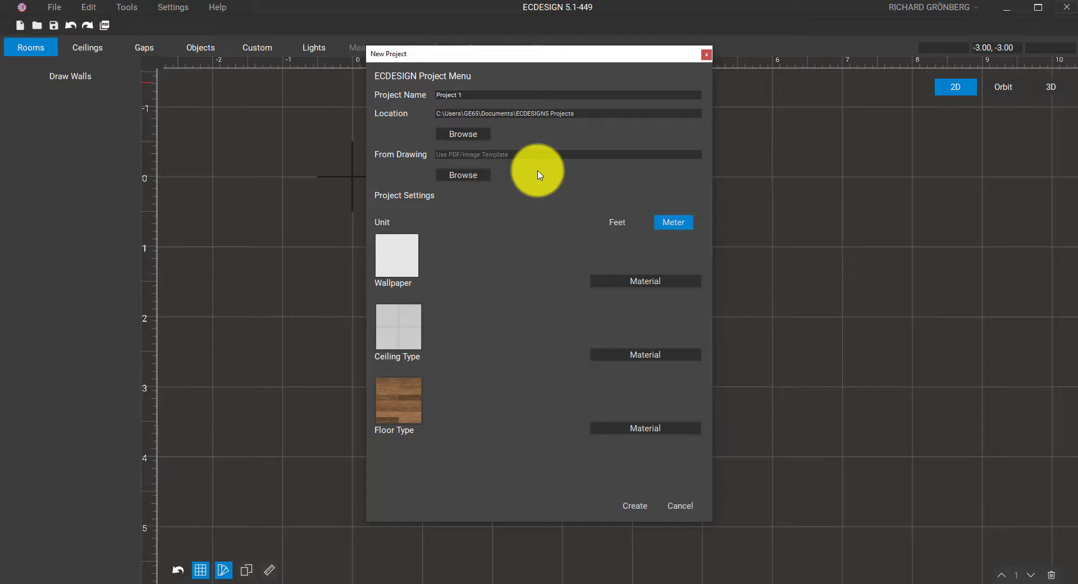
click(616, 223)
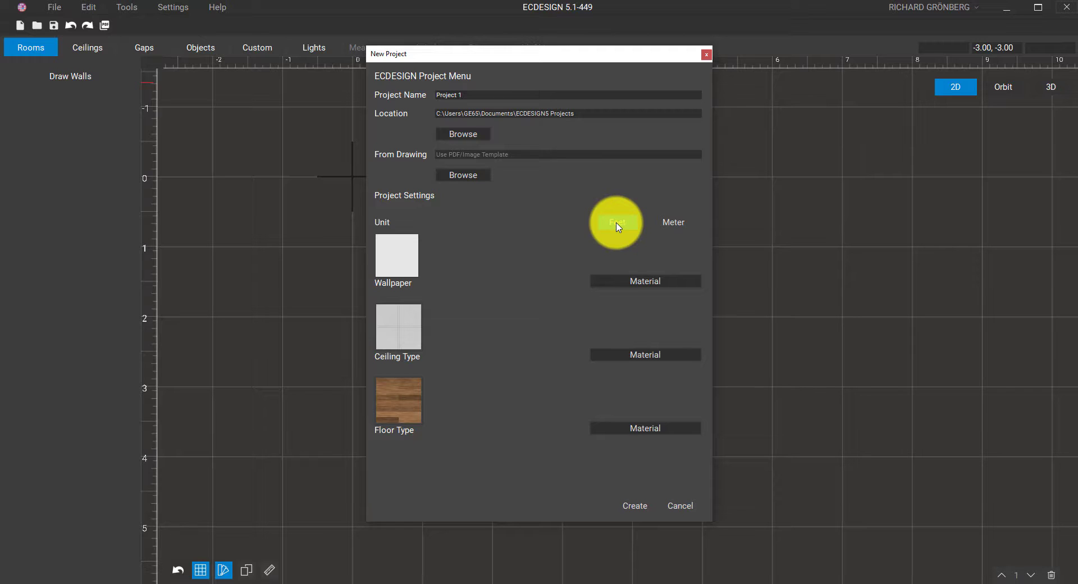
click(671, 223)
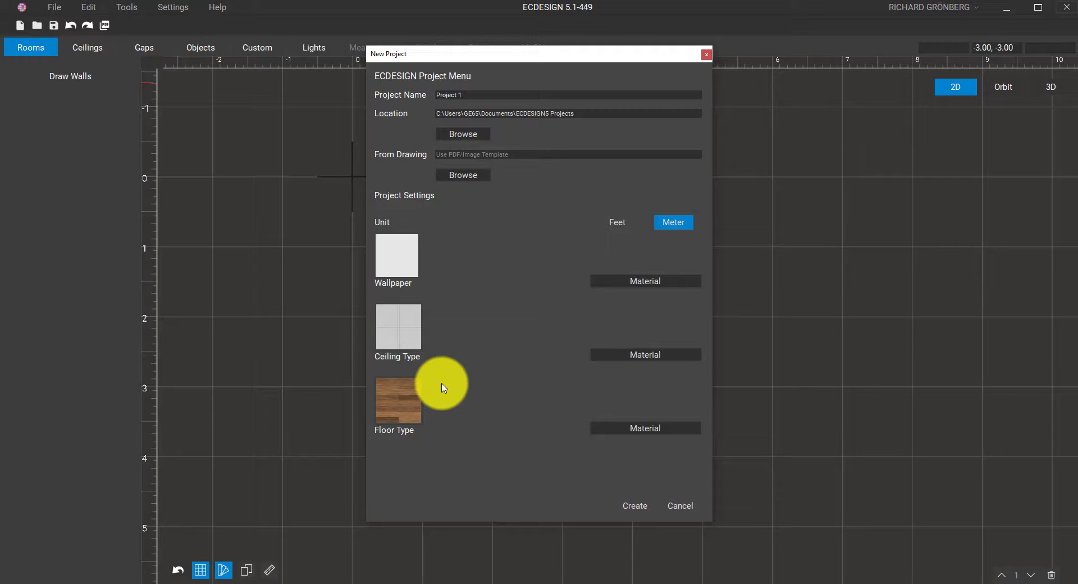
Choose Wood > click flooring Wood 6 as the floor type material
click(632, 430)
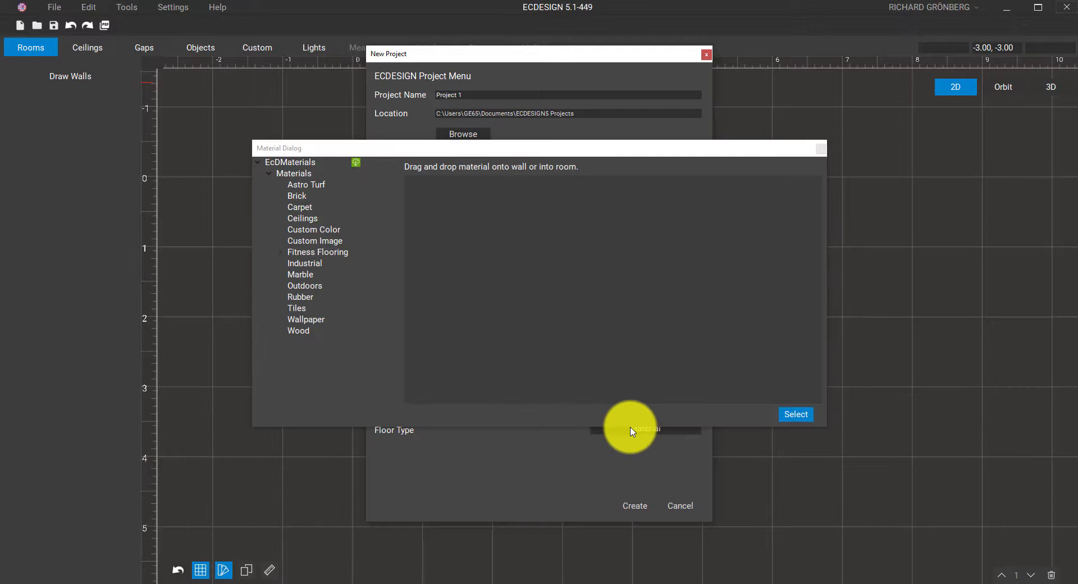
click(306, 185)
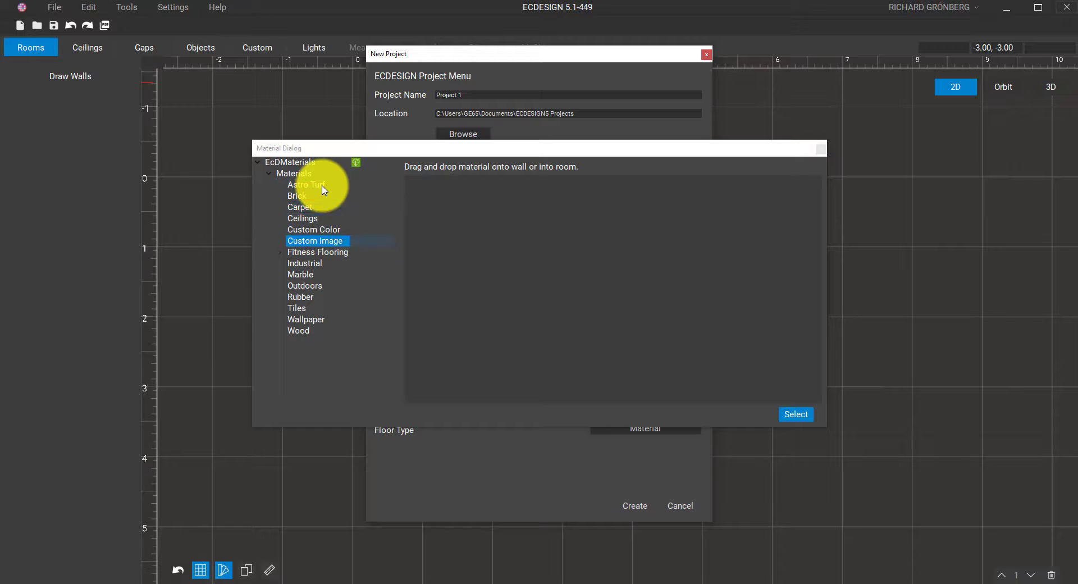
click(308, 273)
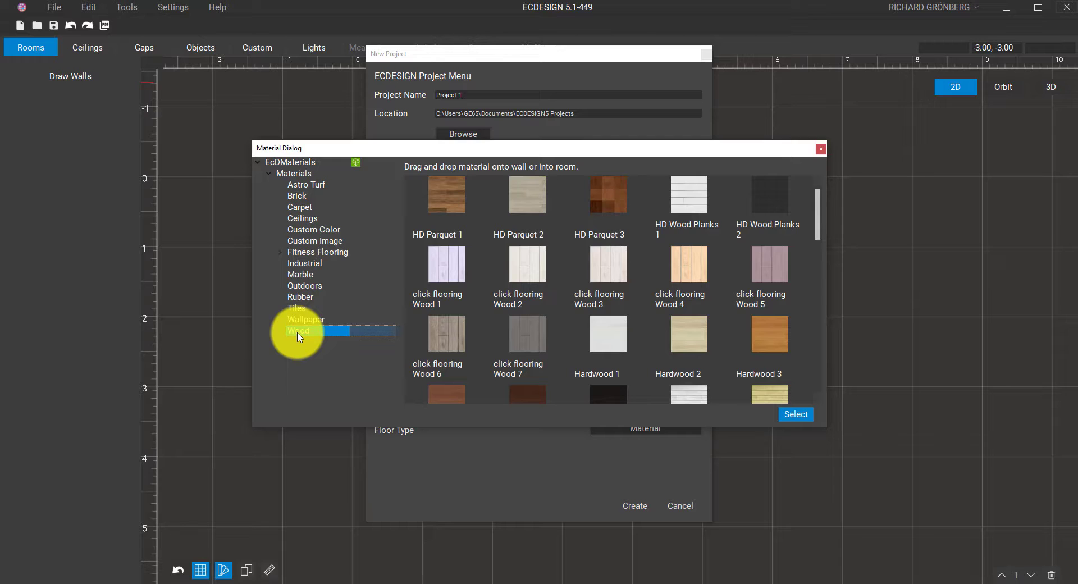
click(445, 336)
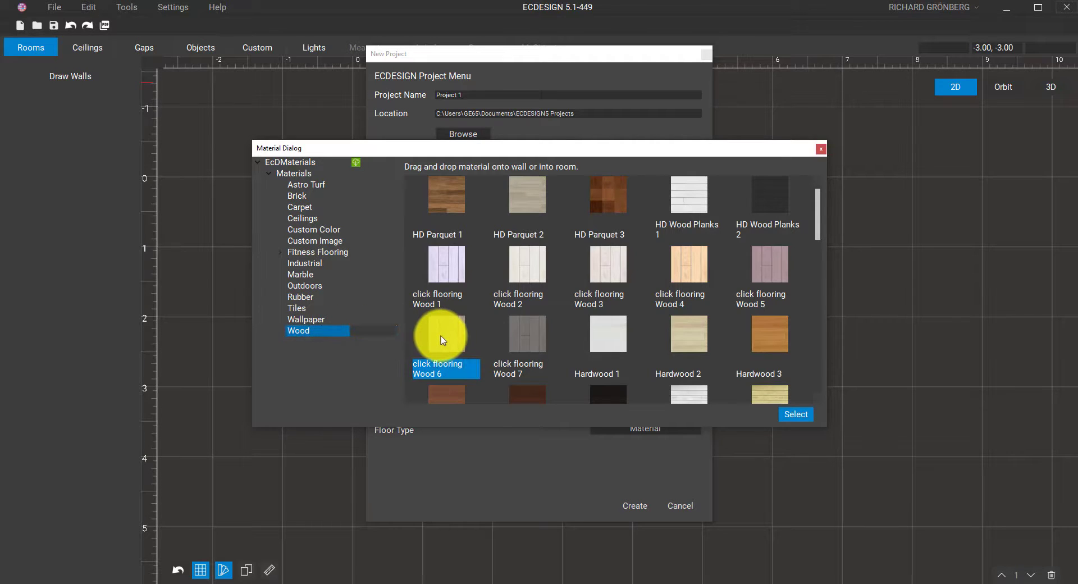
click(803, 415)
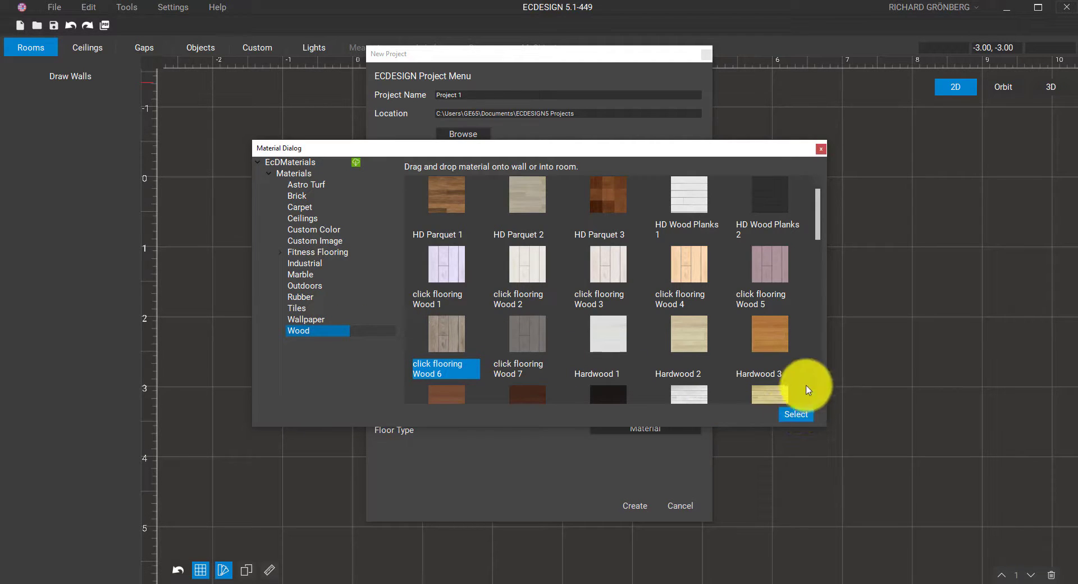
click(820, 149)
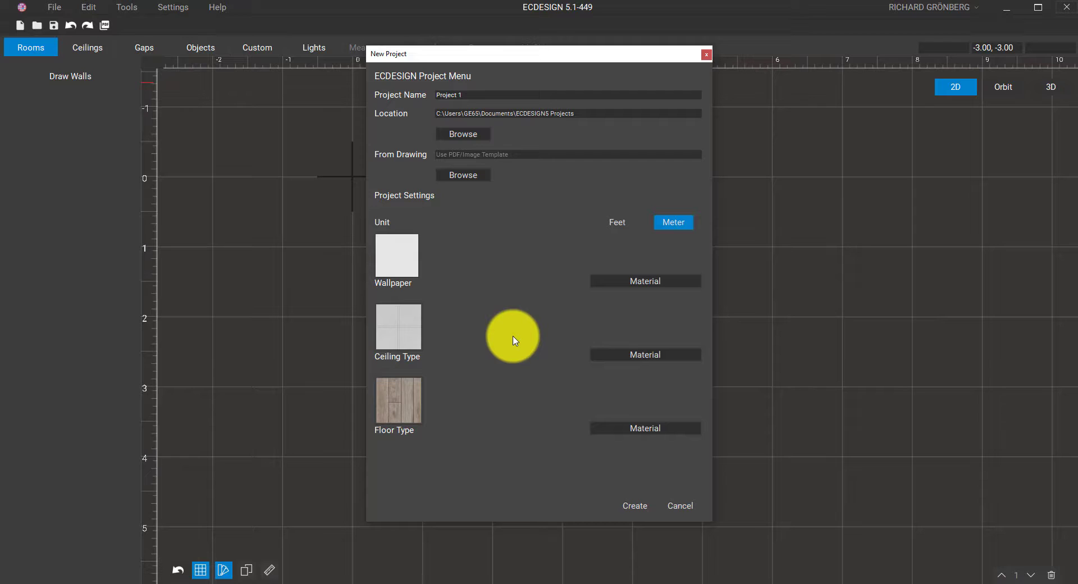
Review the wallpaper's Custom Image option without changing it, then create the project
click(646, 300)
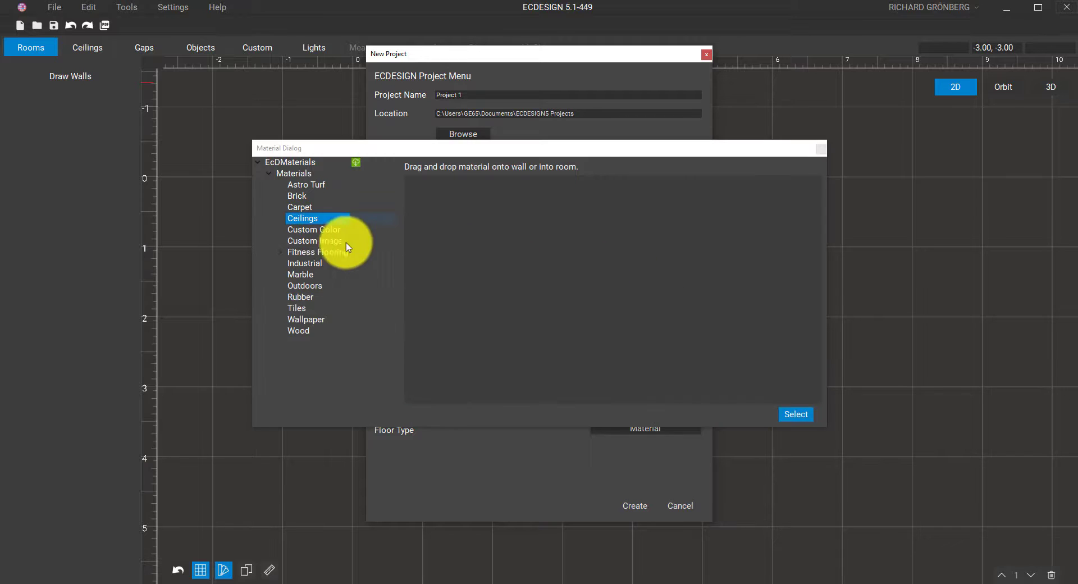
click(324, 243)
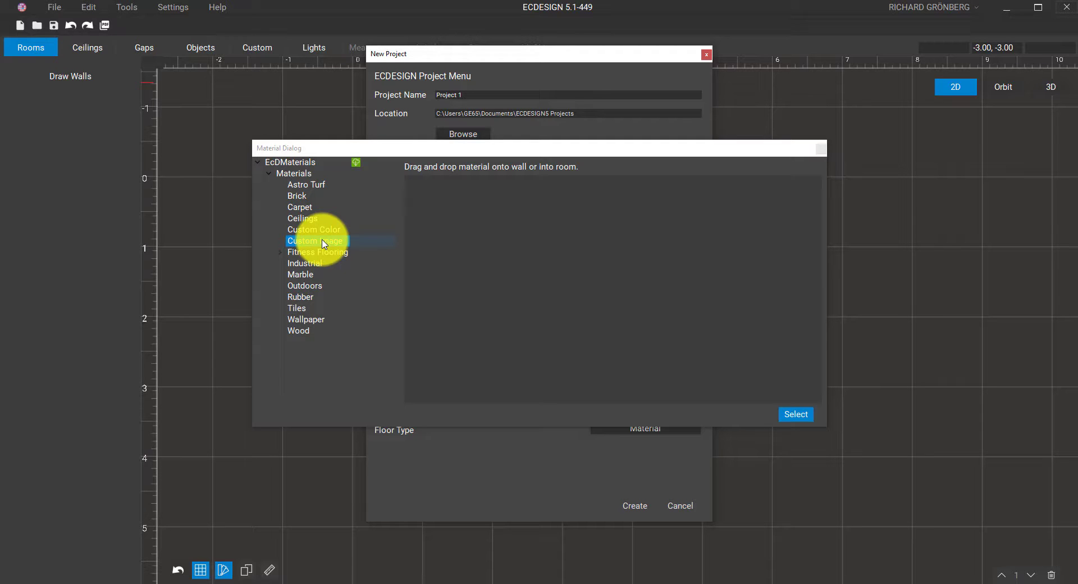
click(820, 148)
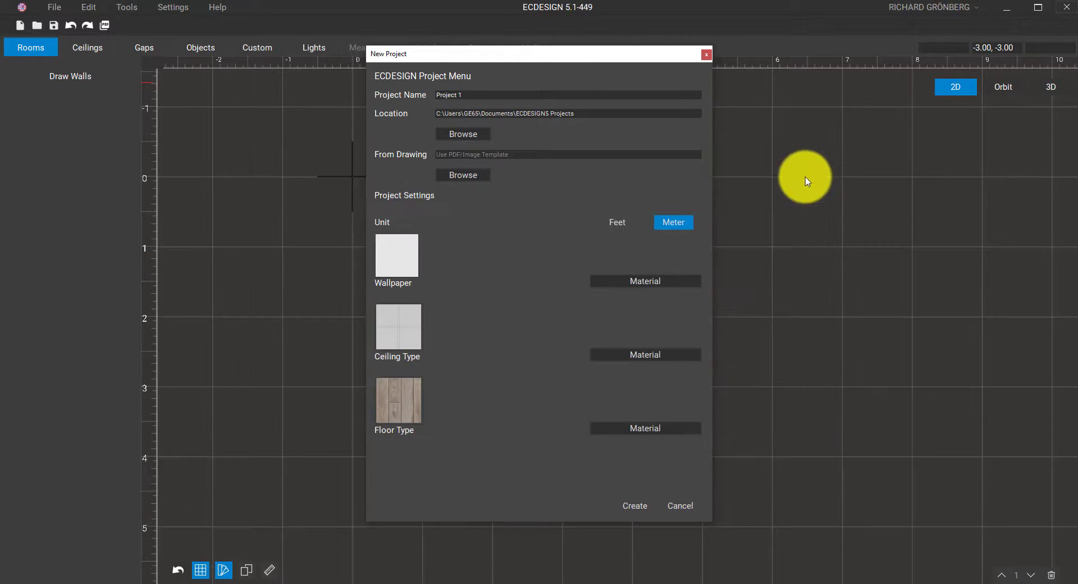
click(630, 506)
Pan the empty plan and activate Draw Walls from the Rooms tools
middle_drag(647, 452, 538, 378)
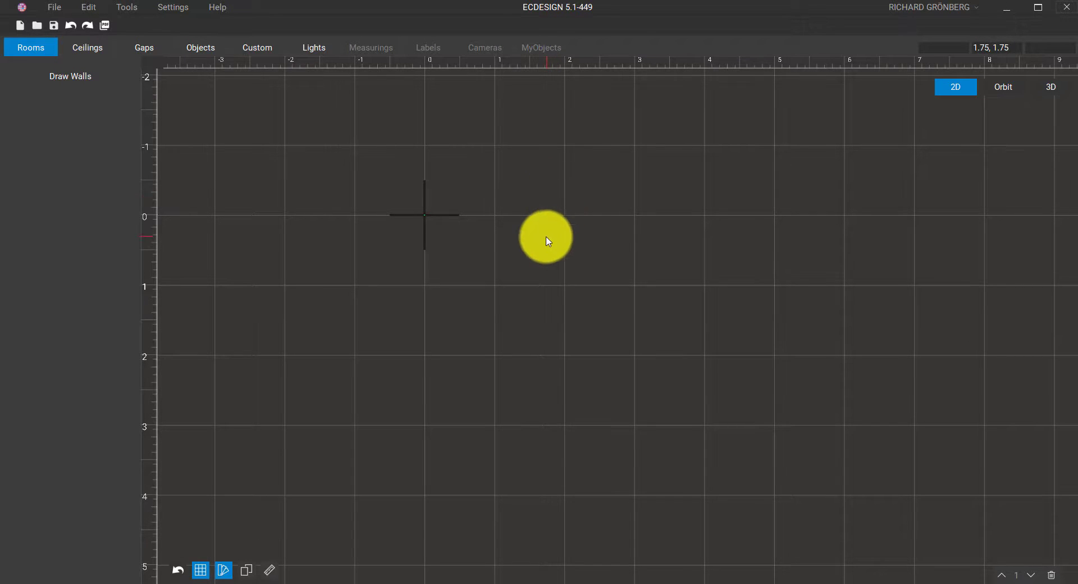
middle_drag(545, 236, 438, 182)
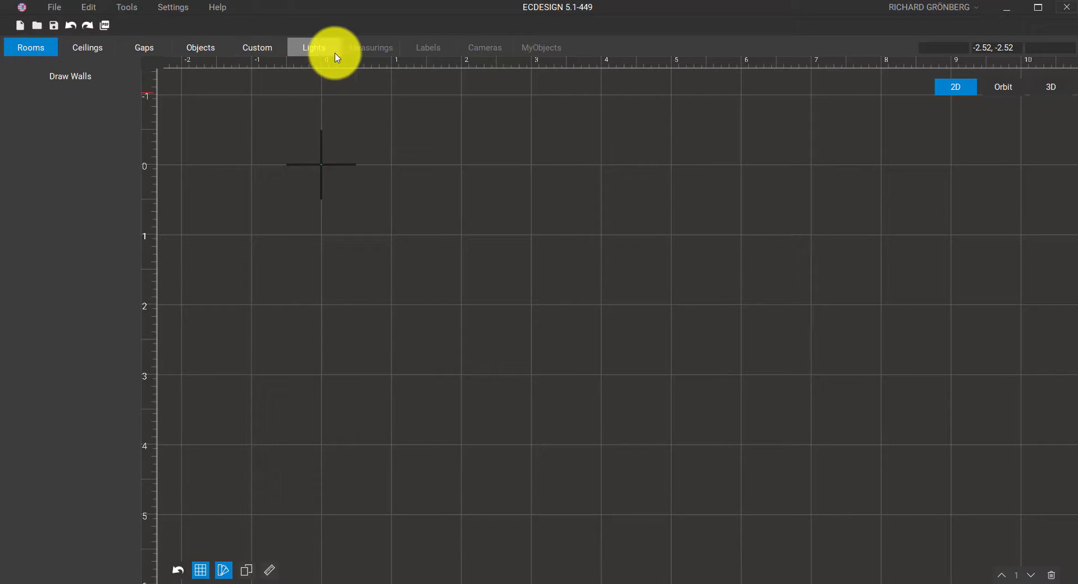
click(50, 50)
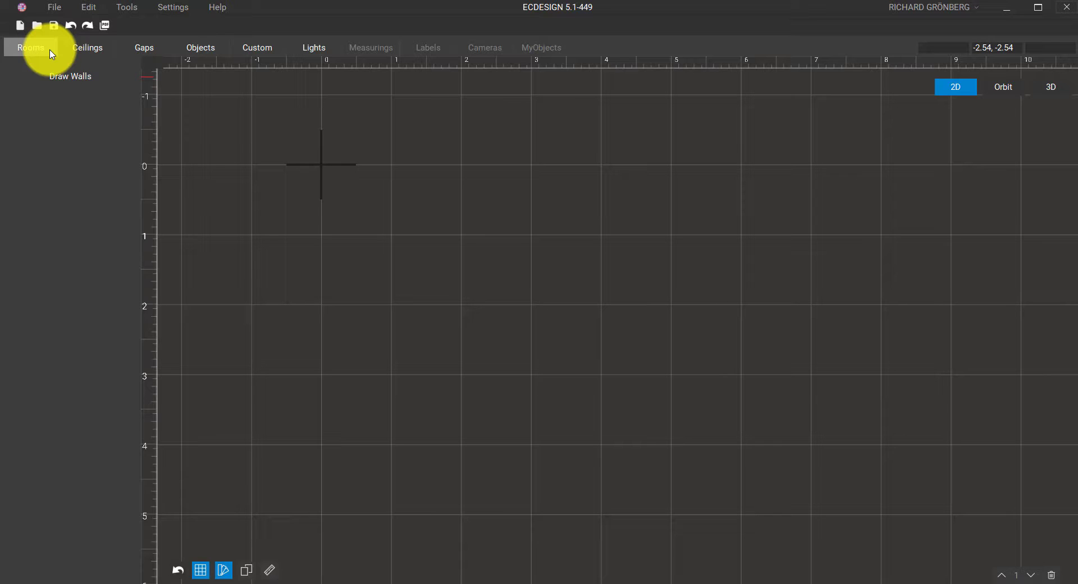
click(50, 51)
click(79, 82)
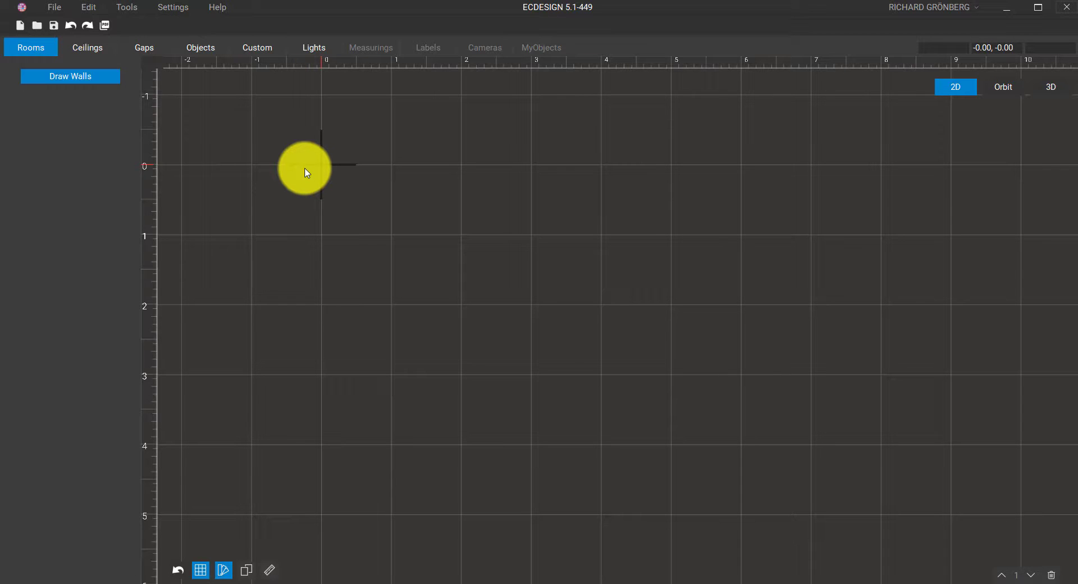
From the origin, draw walls of 15.00, 10.00 and 8.00 m
click(321, 165)
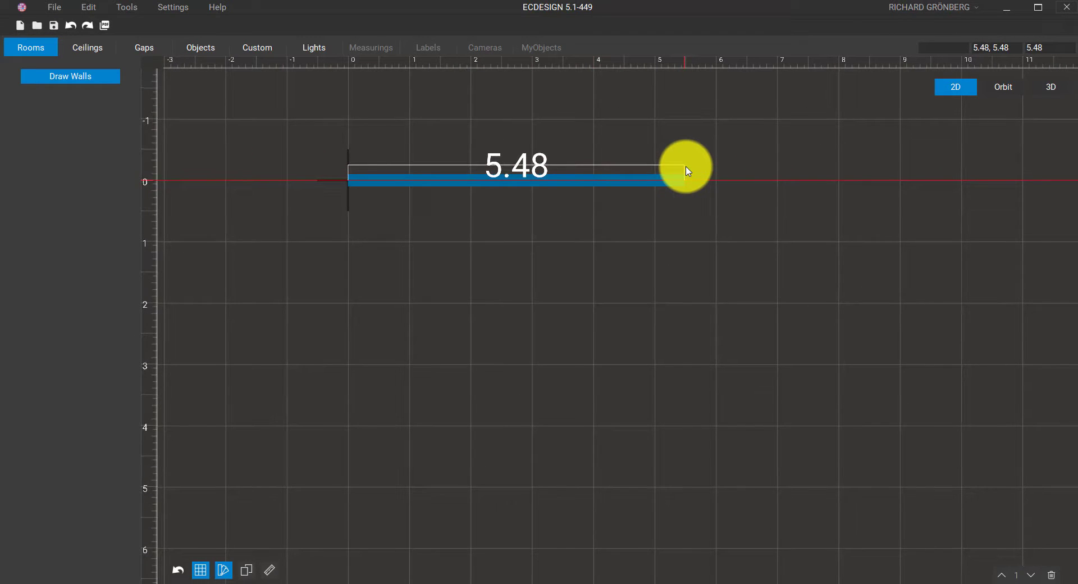
scroll(688, 171, down, 2)
scroll(688, 171, down, 3)
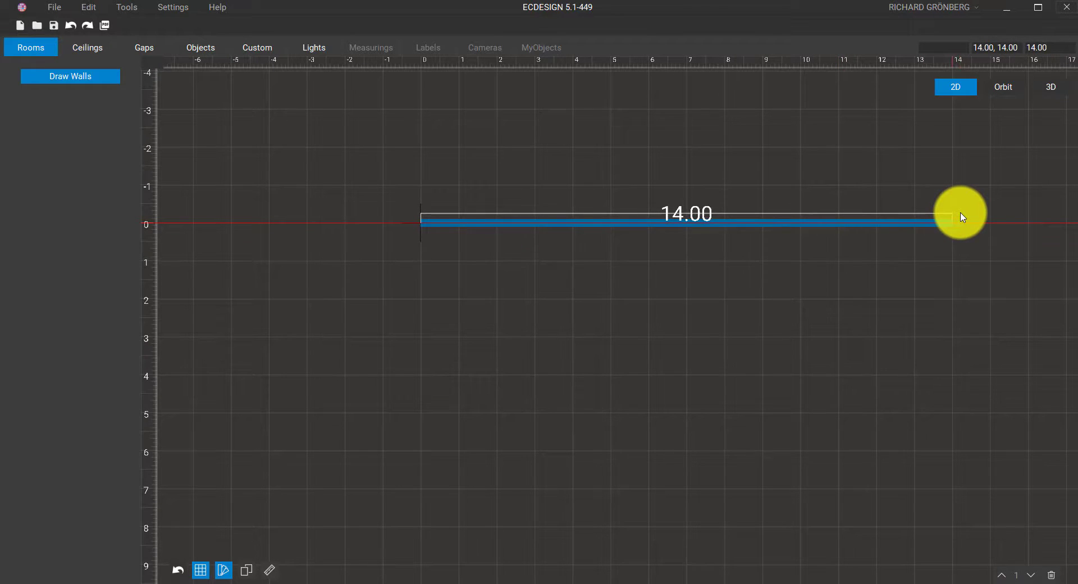
click(991, 223)
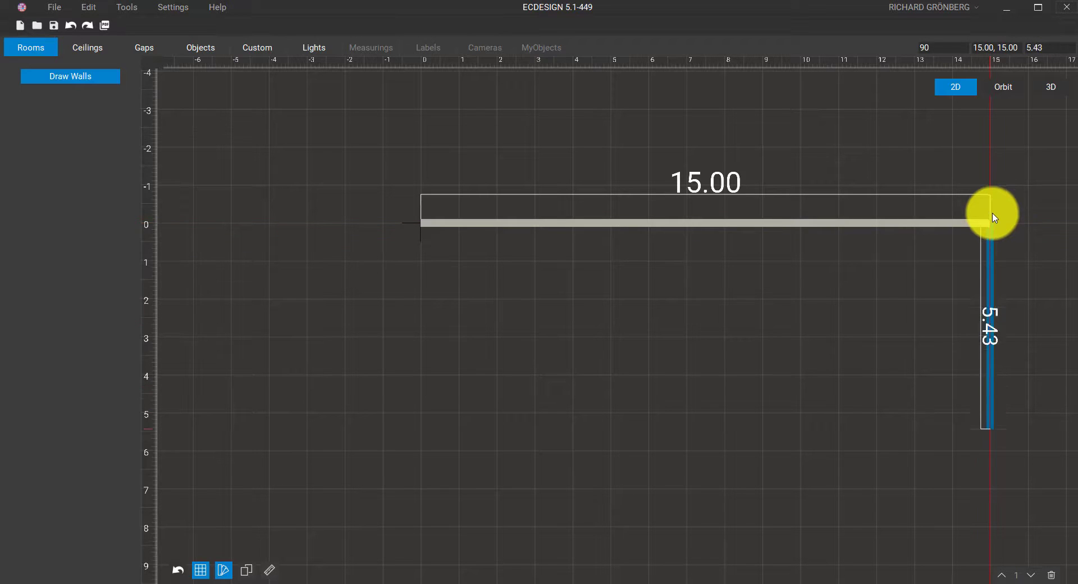
middle_drag(994, 485, 958, 313)
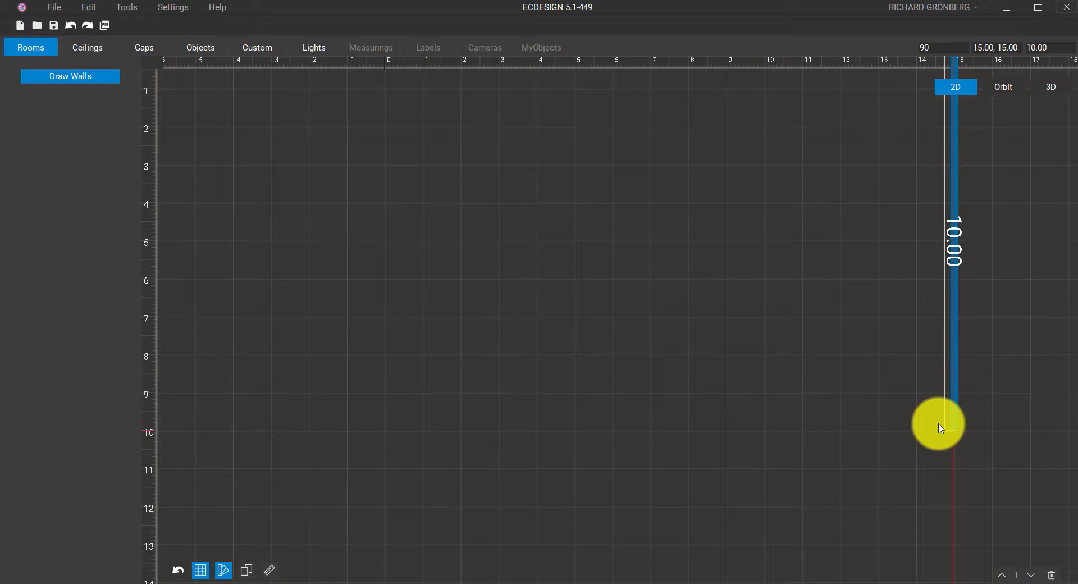
middle_drag(937, 427, 933, 457)
click(935, 462)
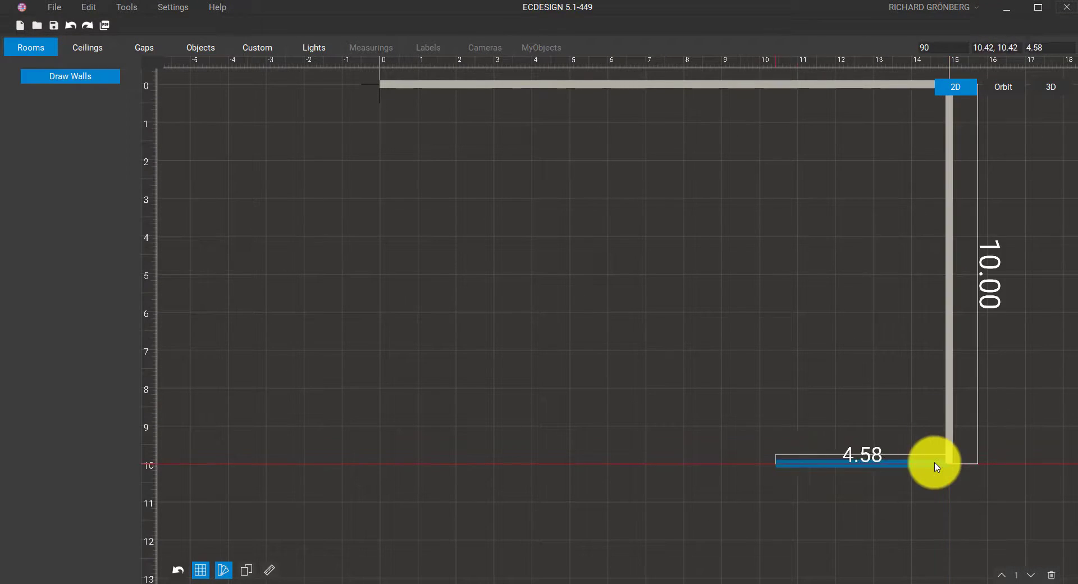
click(645, 462)
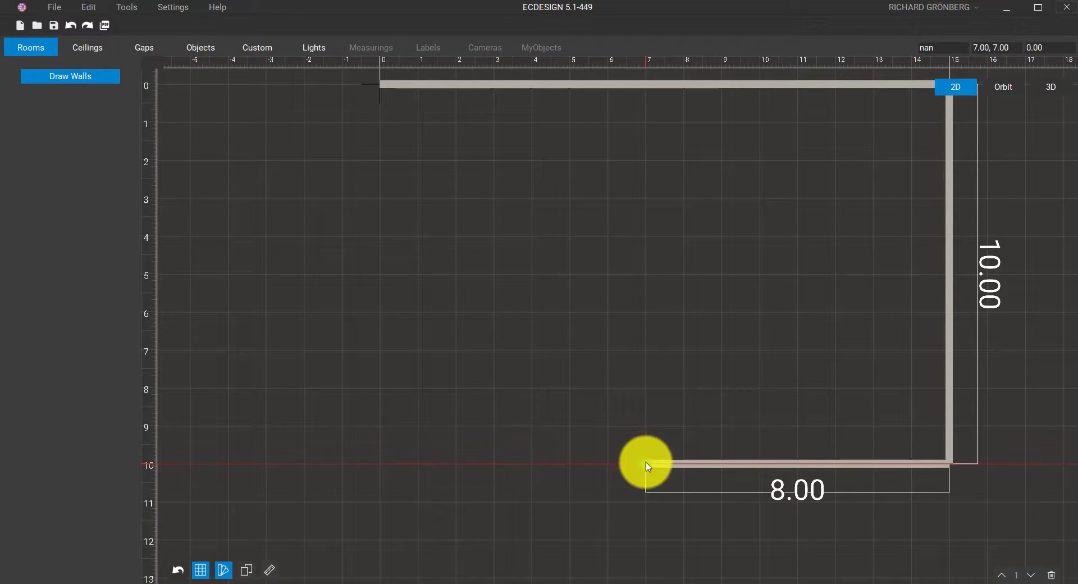
Add the 3.00, 7.00 and 13.00 m walls, closing the room at the origin
middle_drag(645, 510, 680, 361)
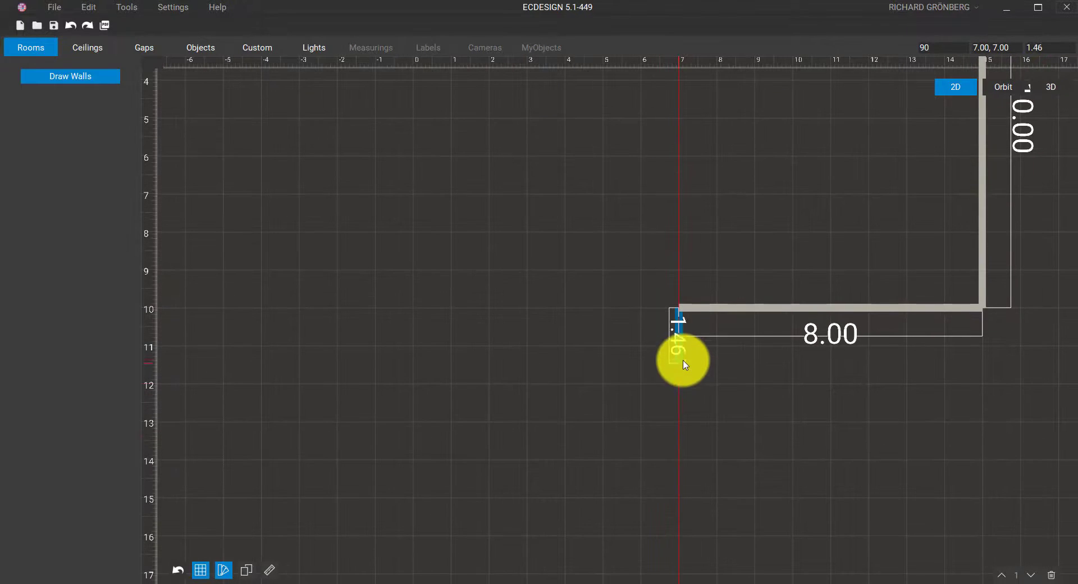
click(685, 421)
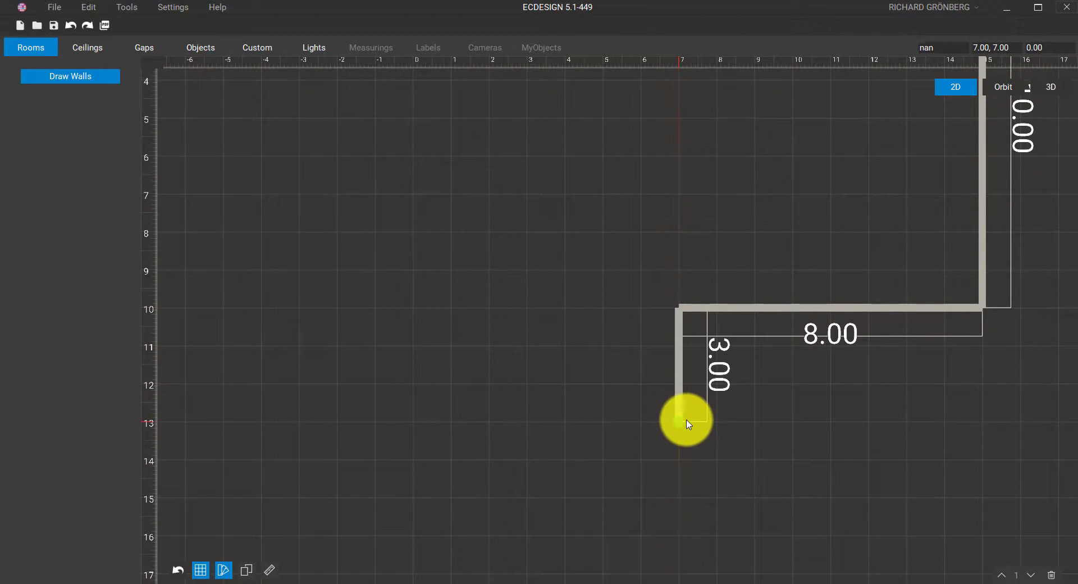
click(420, 427)
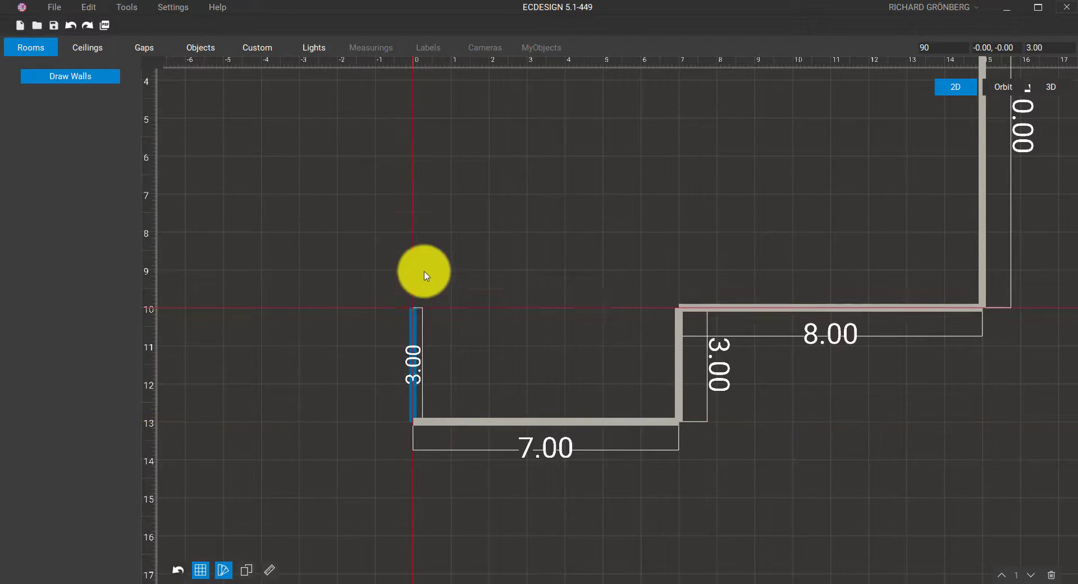
middle_drag(426, 242, 409, 400)
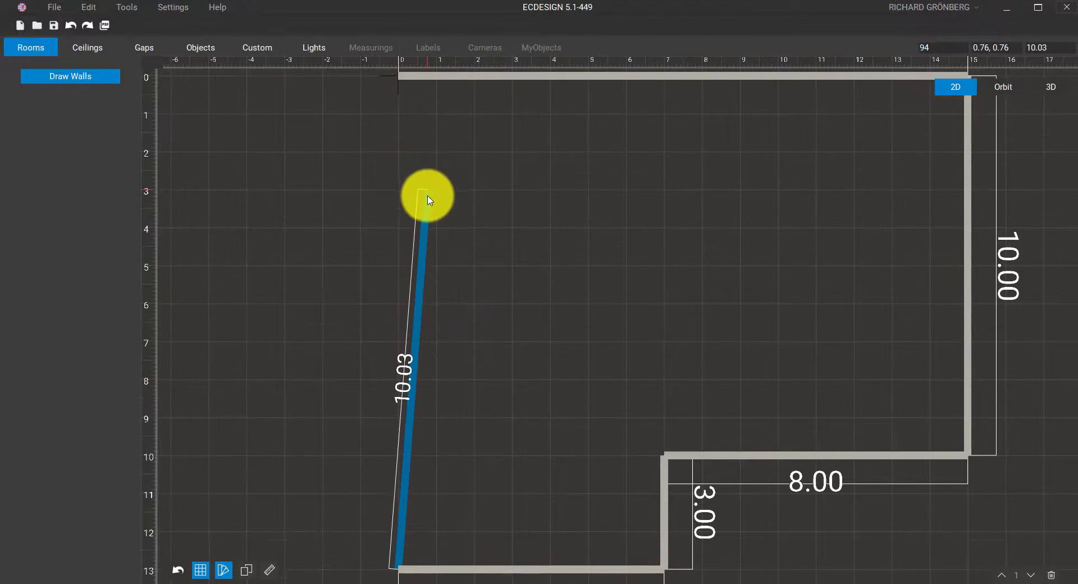
middle_drag(428, 201, 422, 250)
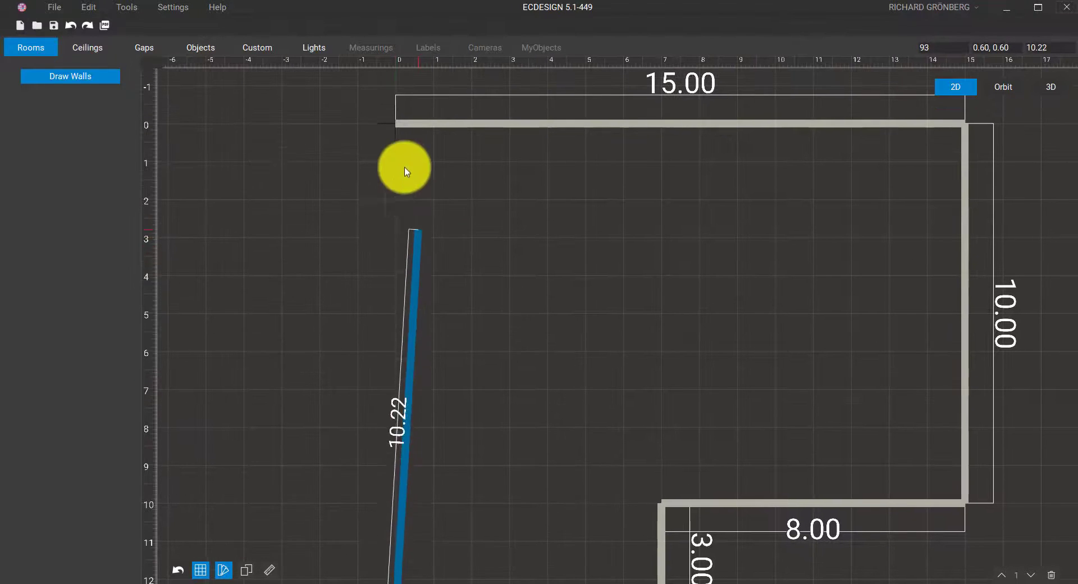
click(396, 135)
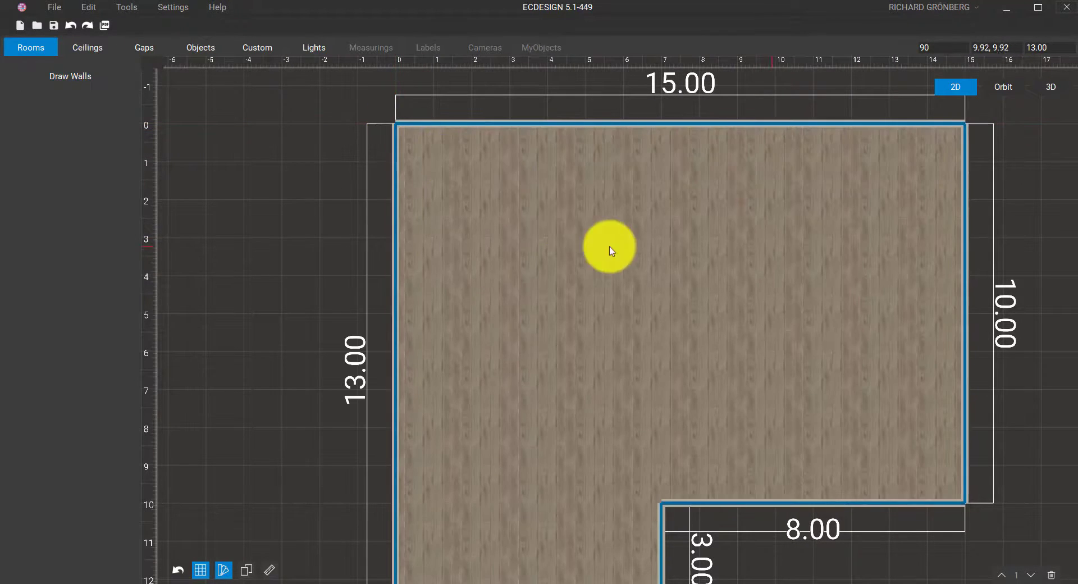
Switch to Orbit, then rotate, zoom out and pan to frame the whole L-shaped room
middle_drag(777, 340, 712, 281)
scroll(713, 283, down, 2)
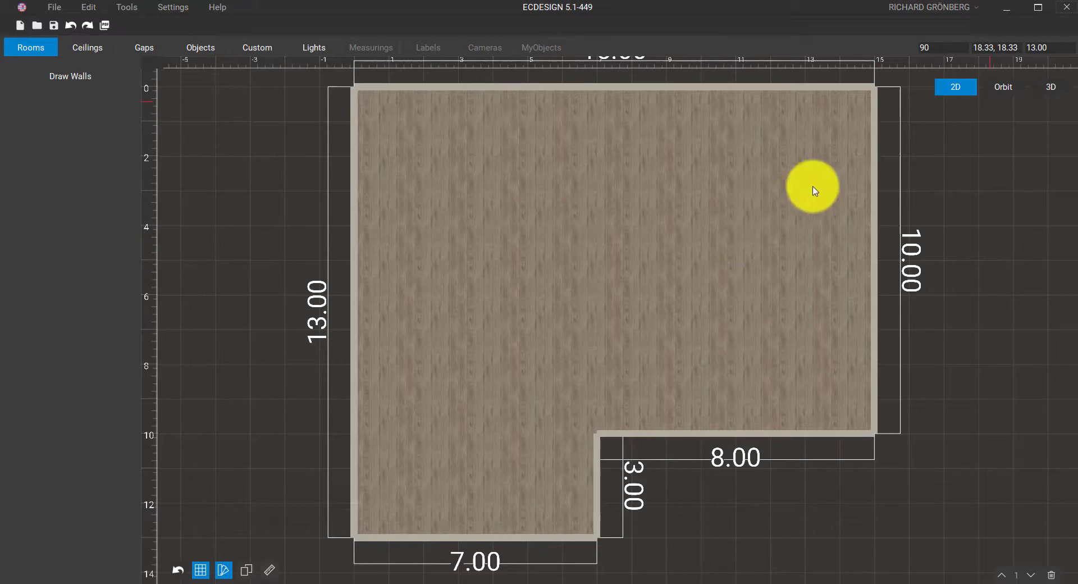
click(997, 90)
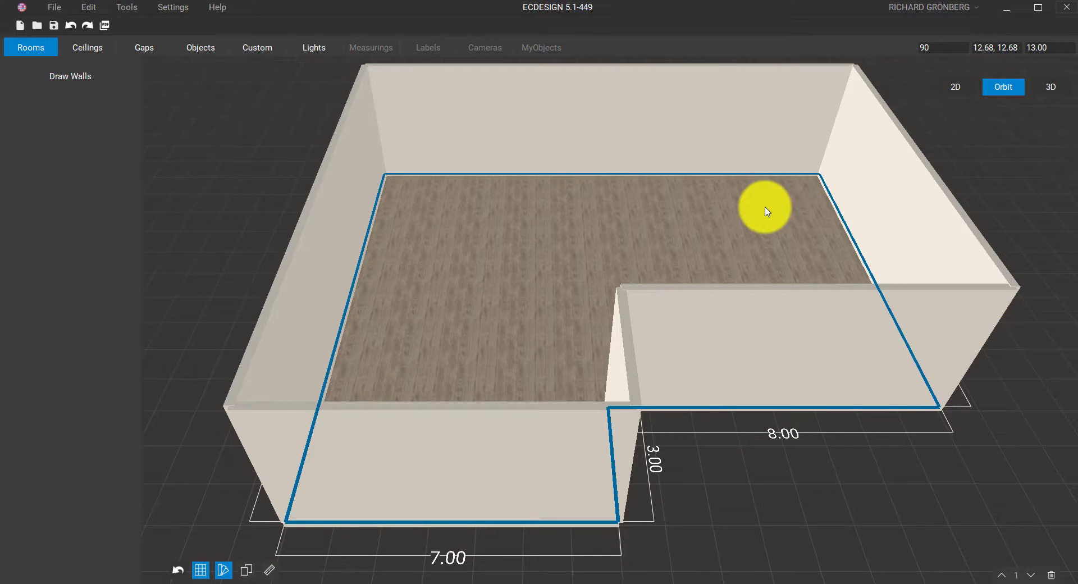
middle_drag(764, 207, 753, 283)
scroll(752, 284, down, 5)
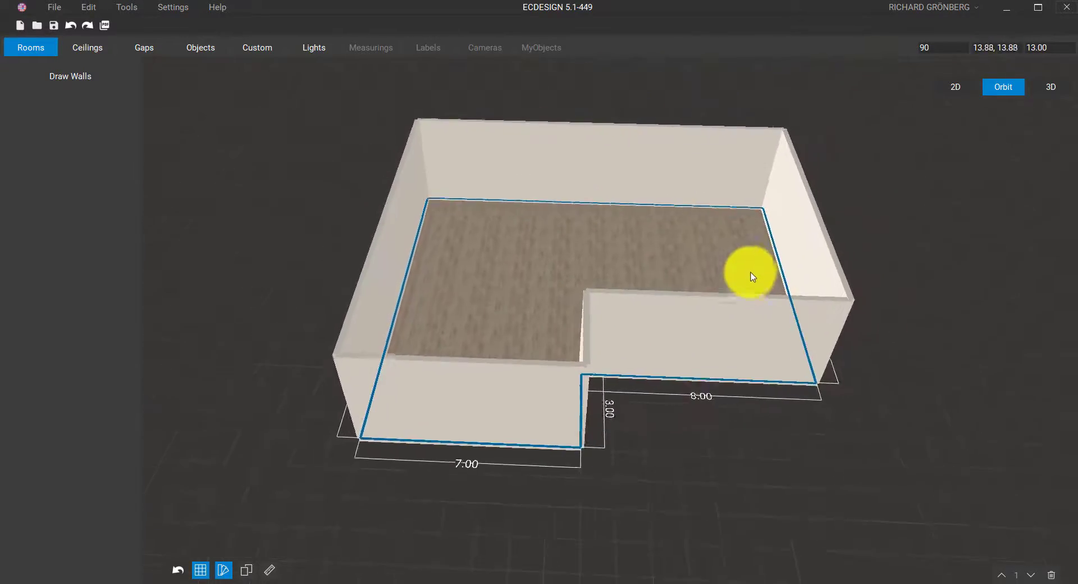
middle_drag(740, 243, 745, 172)
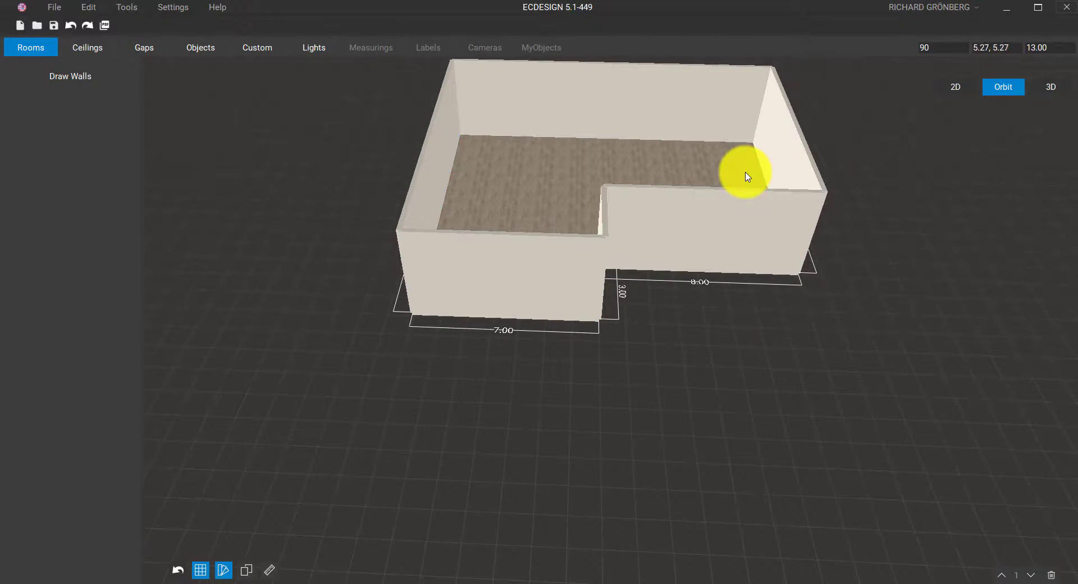
Draw 7.00 and 15.00 walls from the room's corner, closing back at the first corner
click(84, 77)
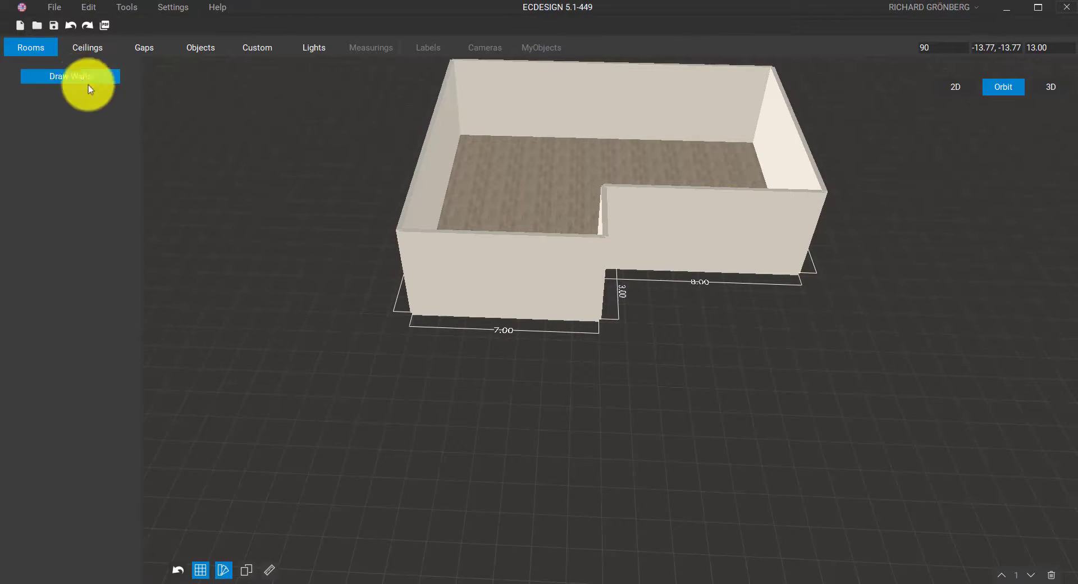
click(413, 318)
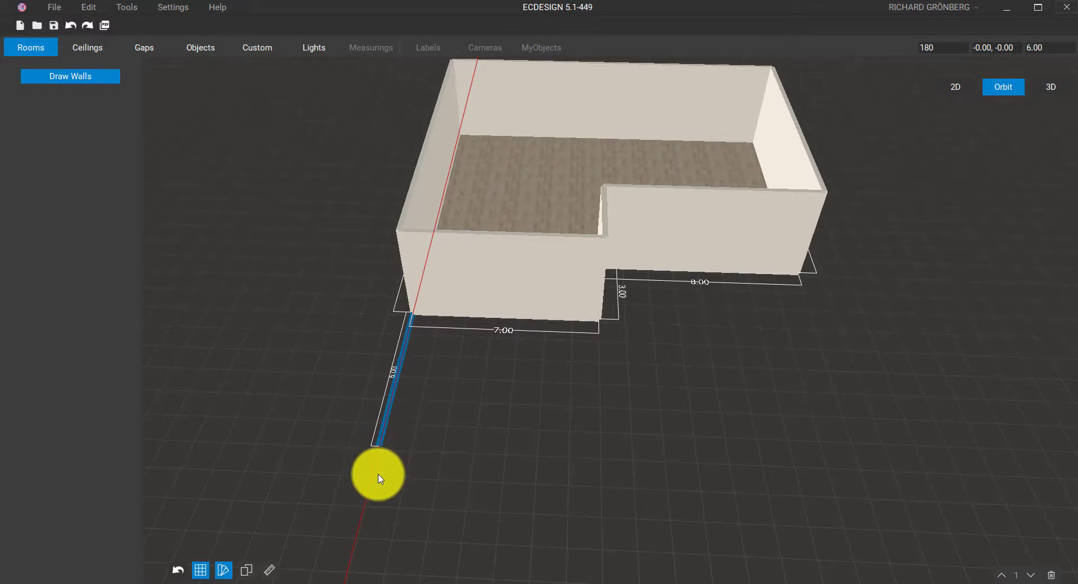
click(378, 475)
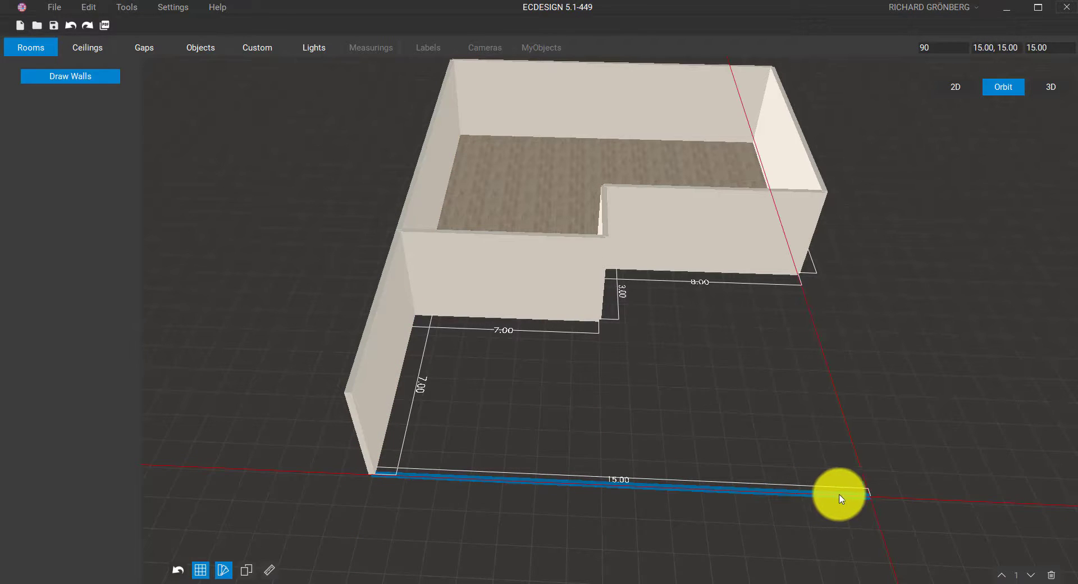
click(861, 497)
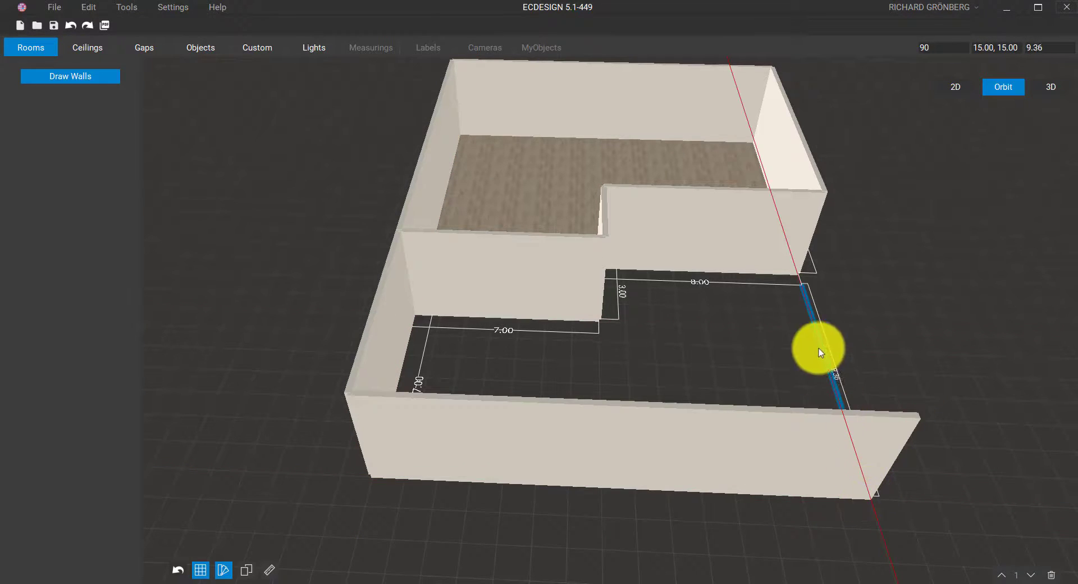
click(793, 282)
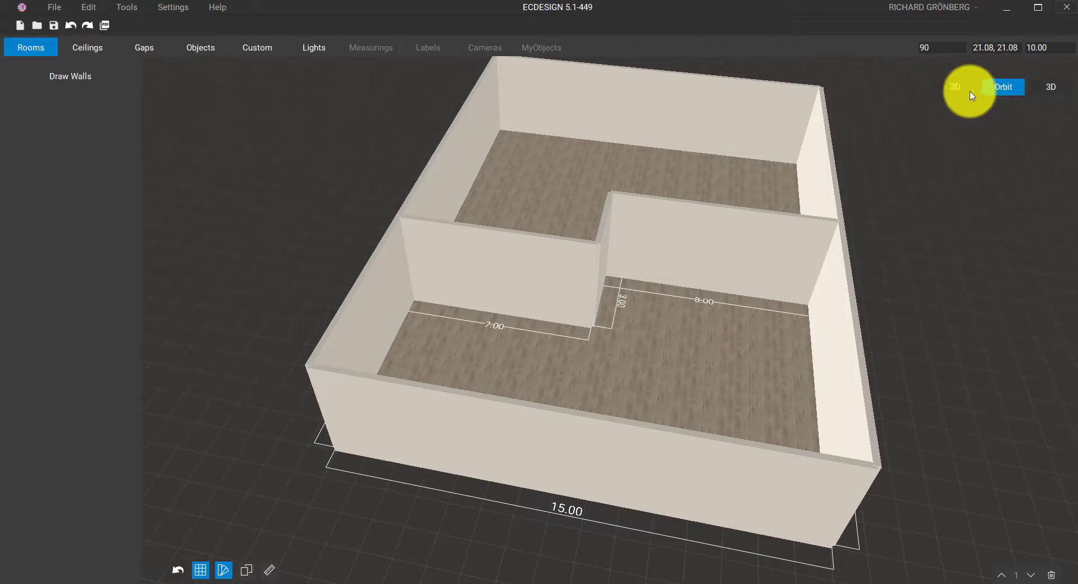
In the 2D plan, set the top 15.00 wall's thickness to 0.4
click(956, 88)
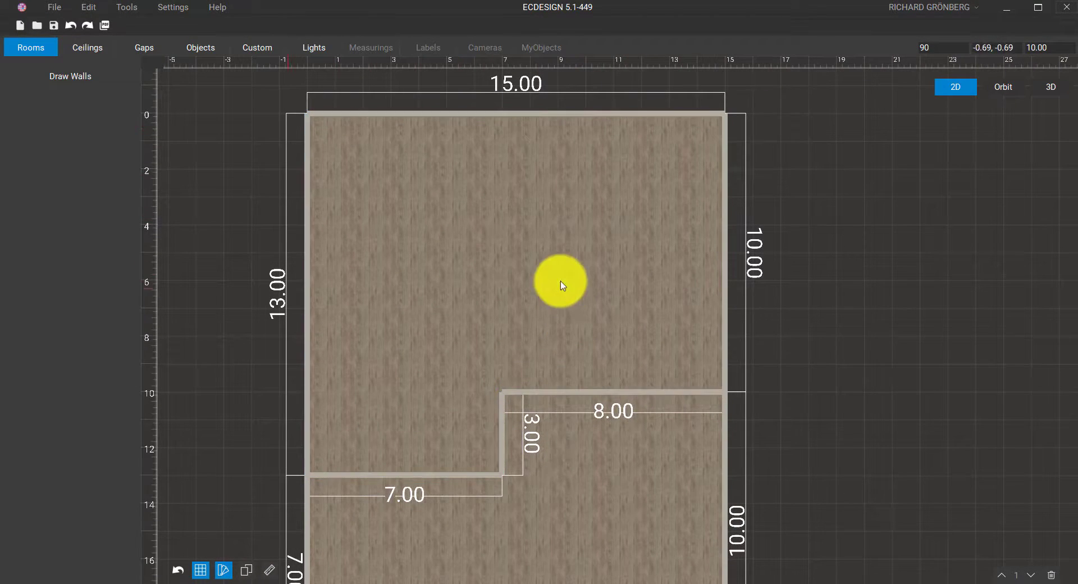
middle_drag(524, 162, 501, 233)
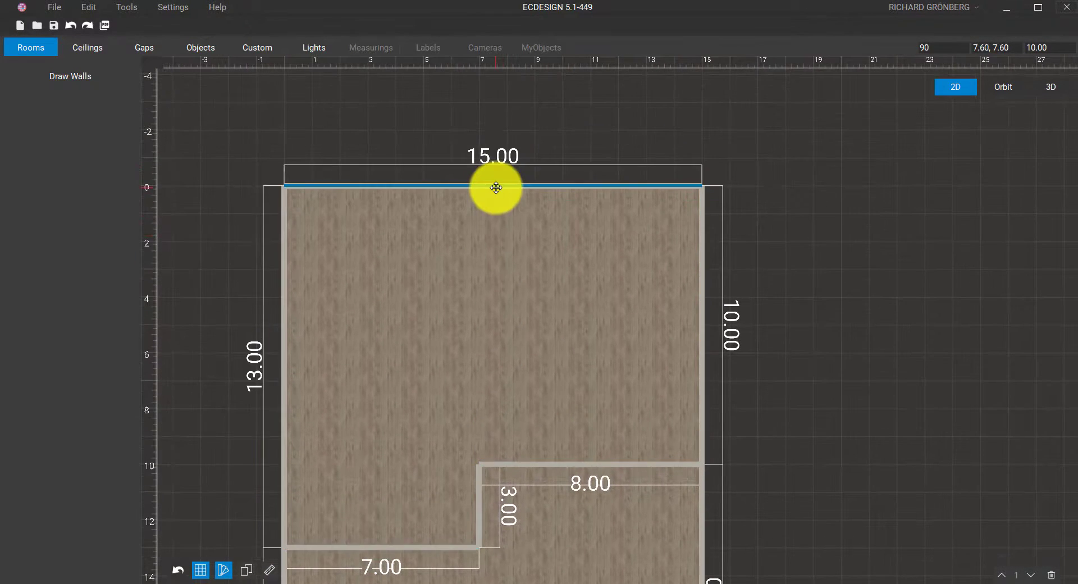
click(496, 186)
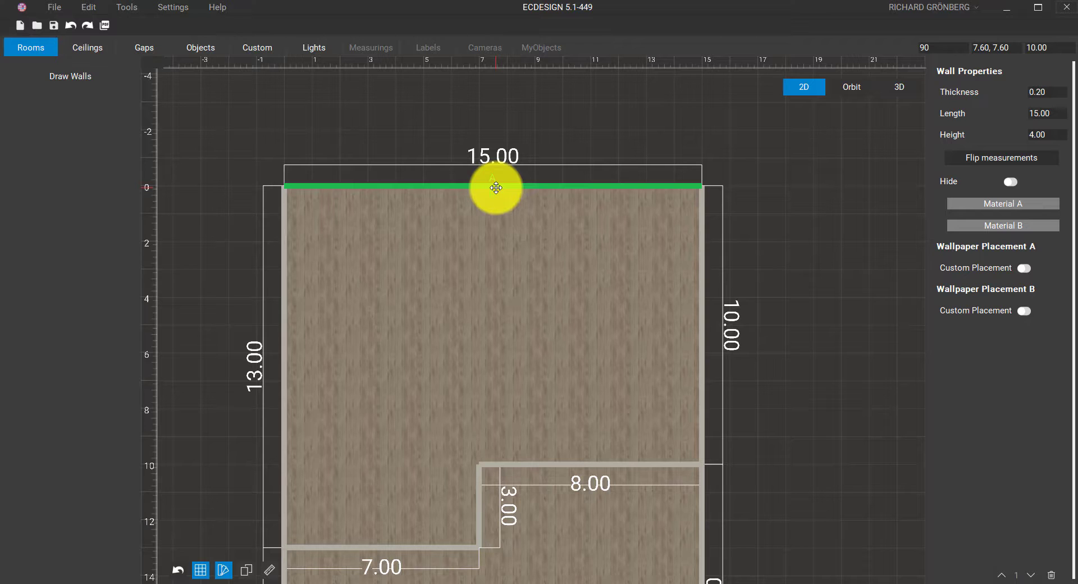
scroll(495, 188, up, 4)
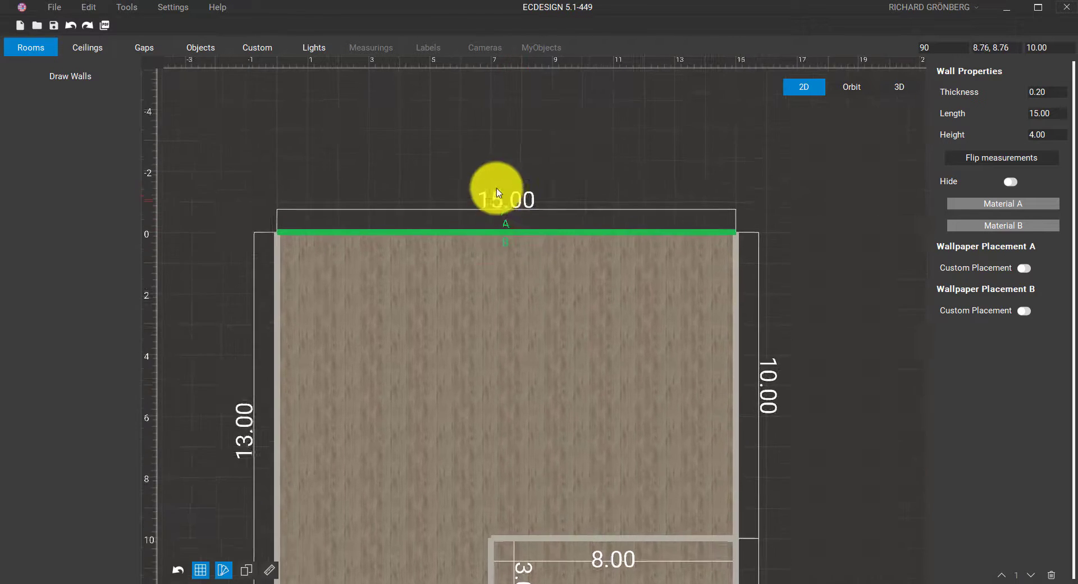
middle_drag(551, 232, 568, 147)
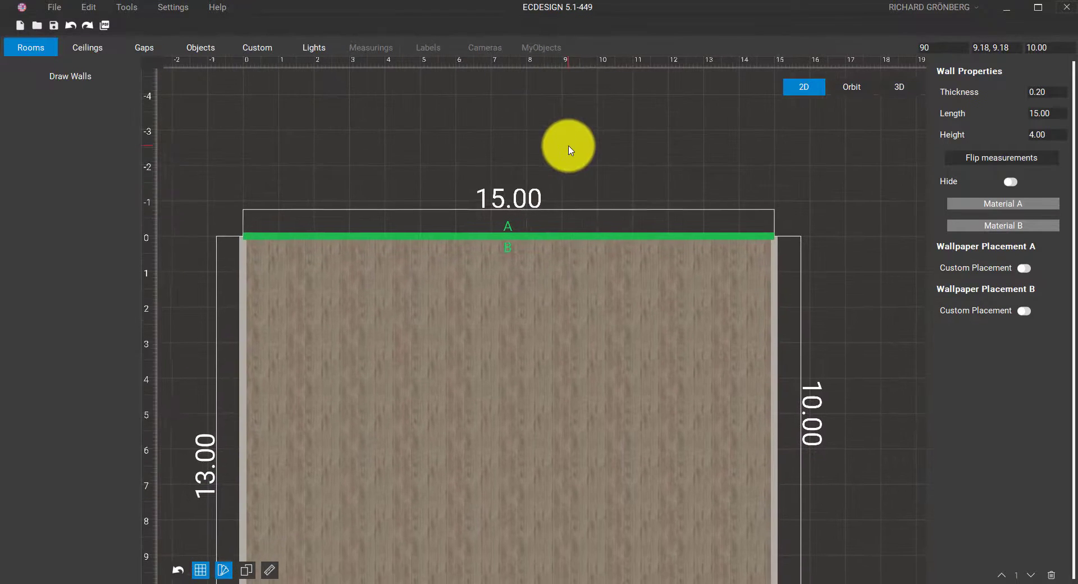
click(1051, 92)
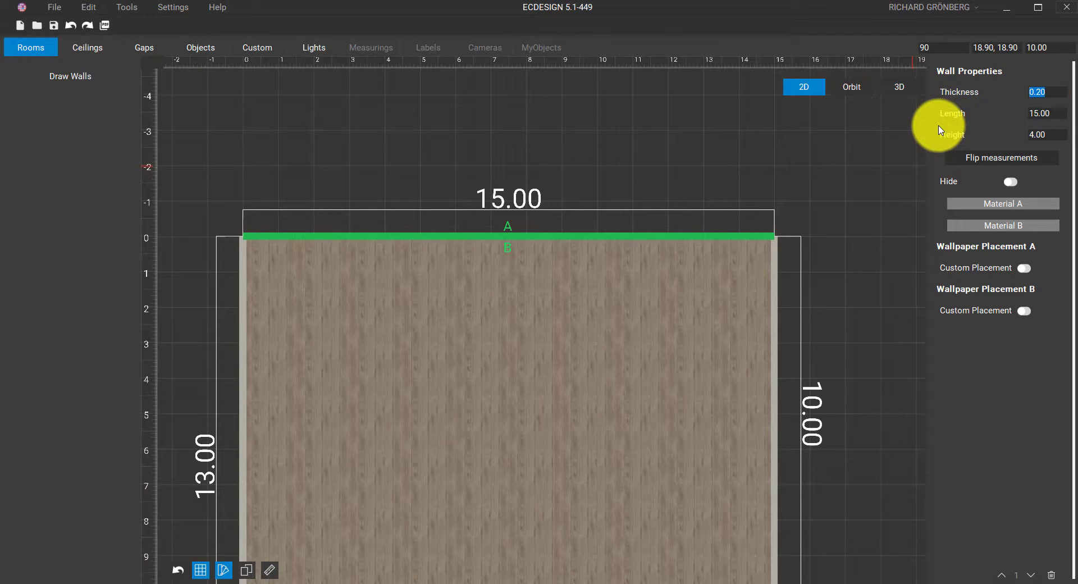
text(0.4)
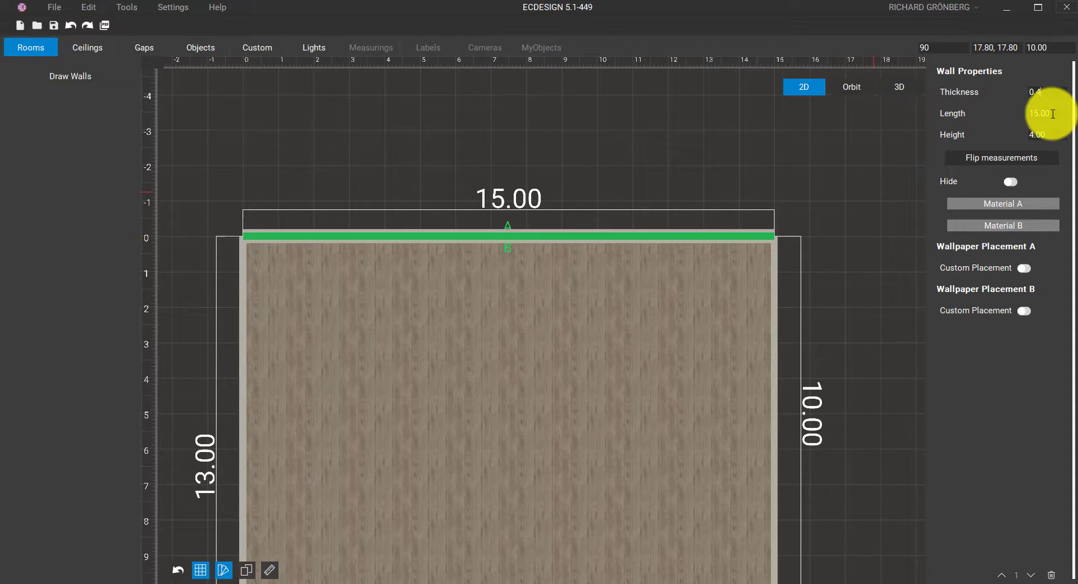
click(1037, 135)
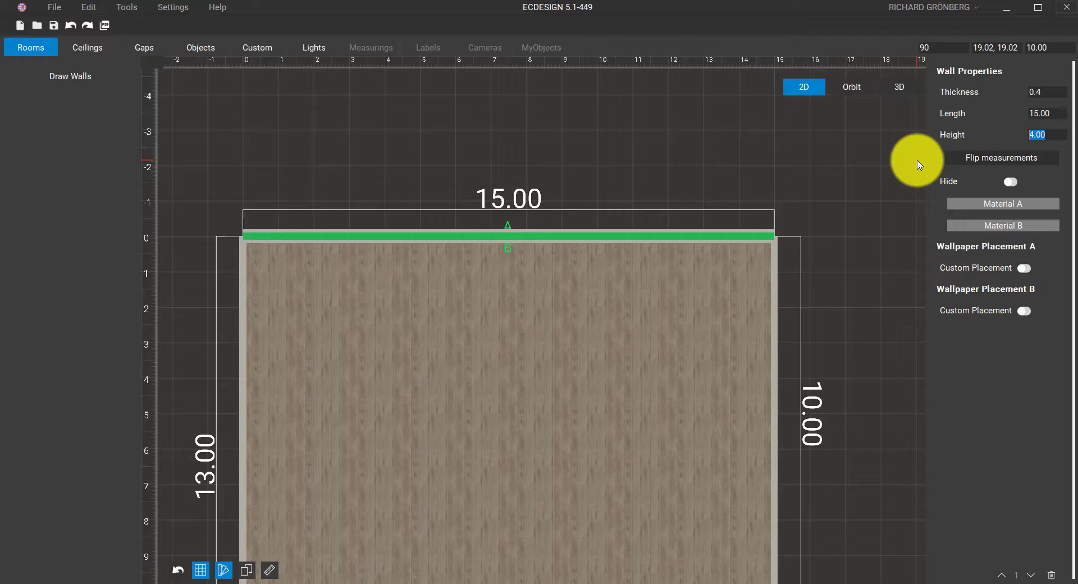
Flip the wall's 15.00 measurement below the wall and back again
click(984, 164)
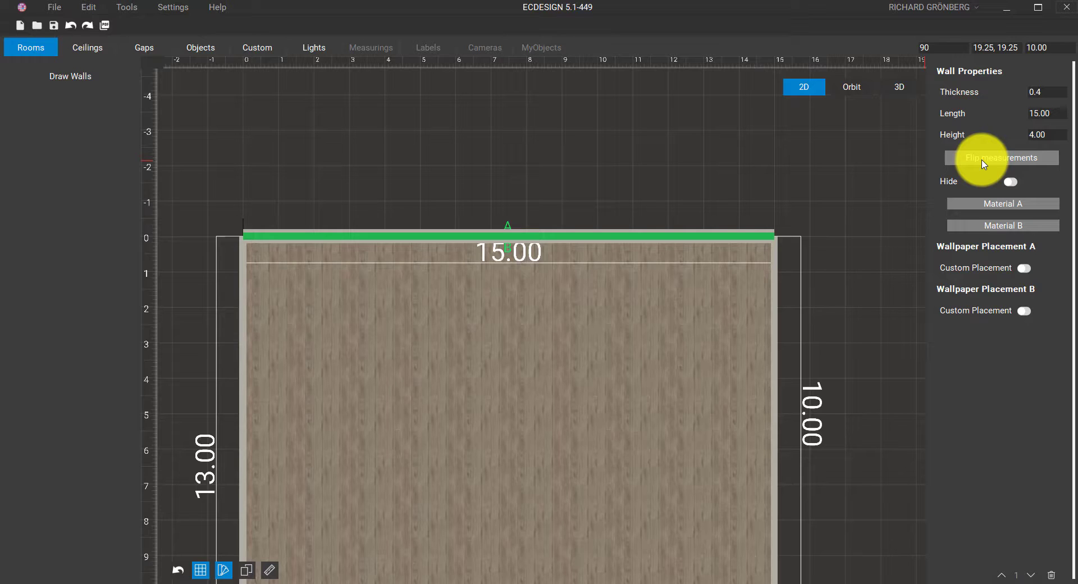
click(983, 164)
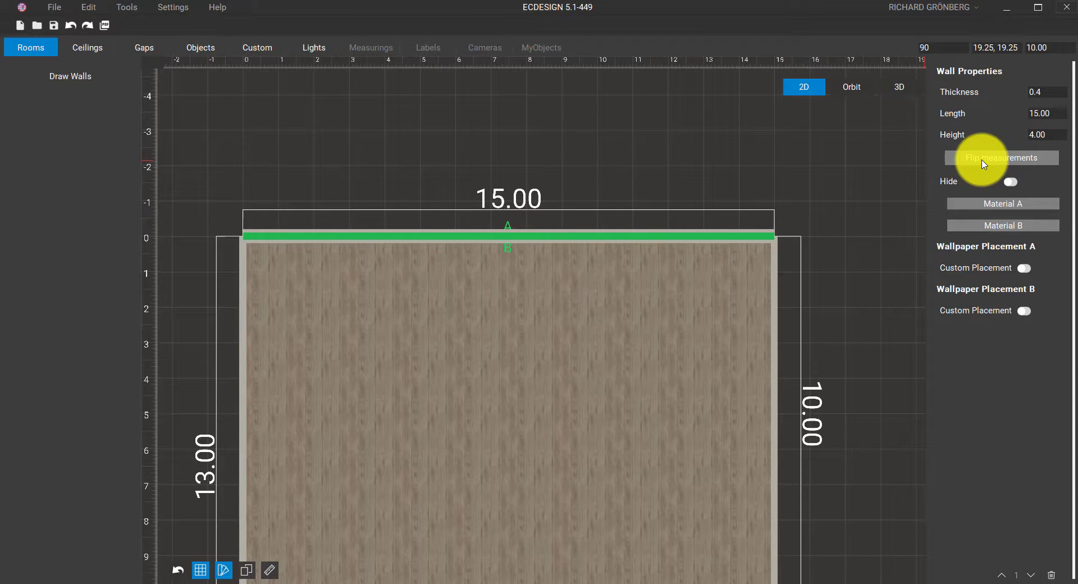
scroll(825, 199, down, 3)
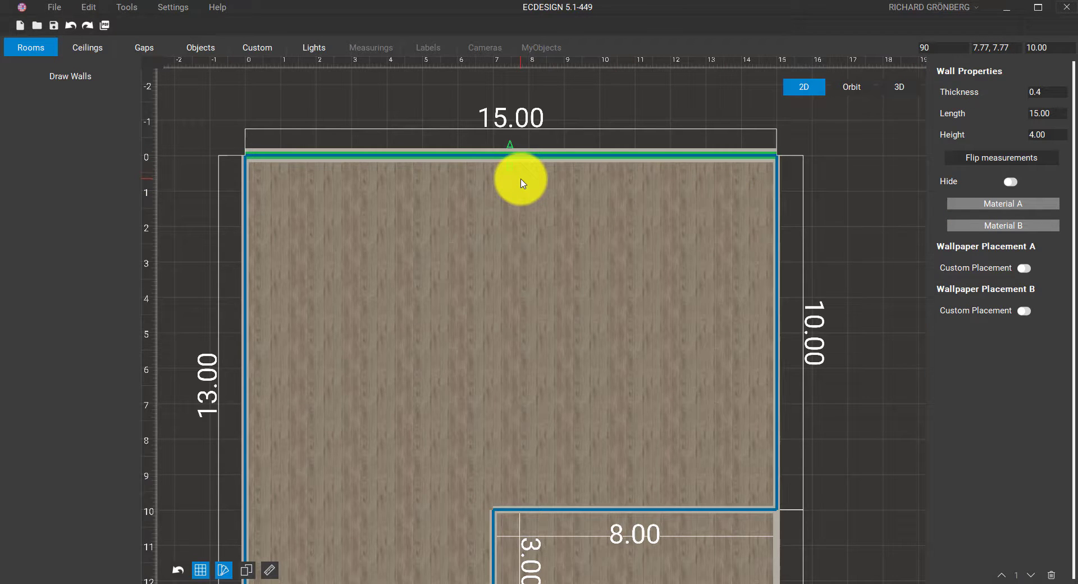
Give the top wall's B side Brick > BrickWall 6 and check it in the Orbit view
scroll(522, 183, up, 5)
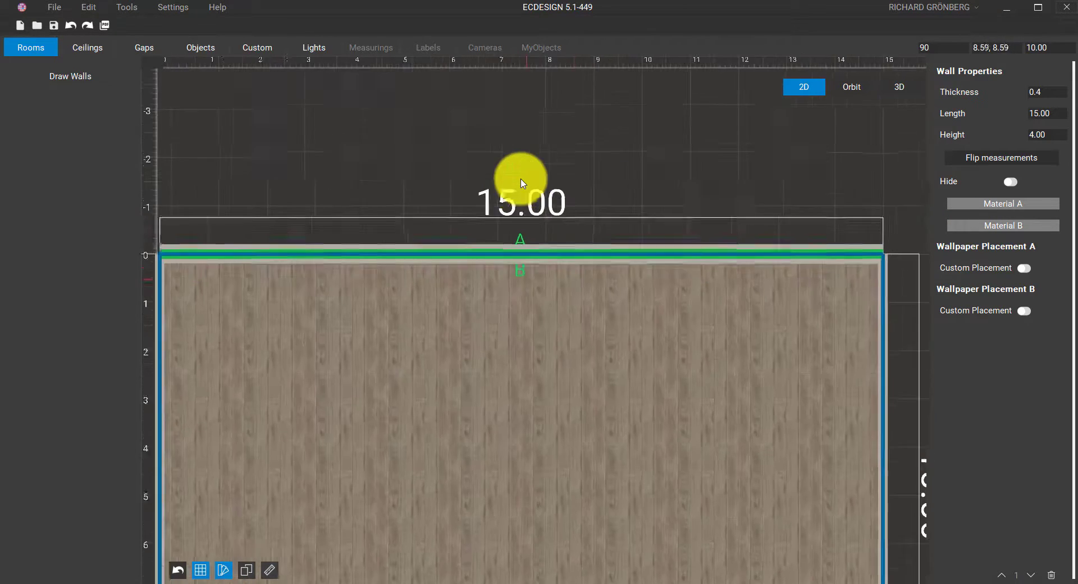
click(521, 179)
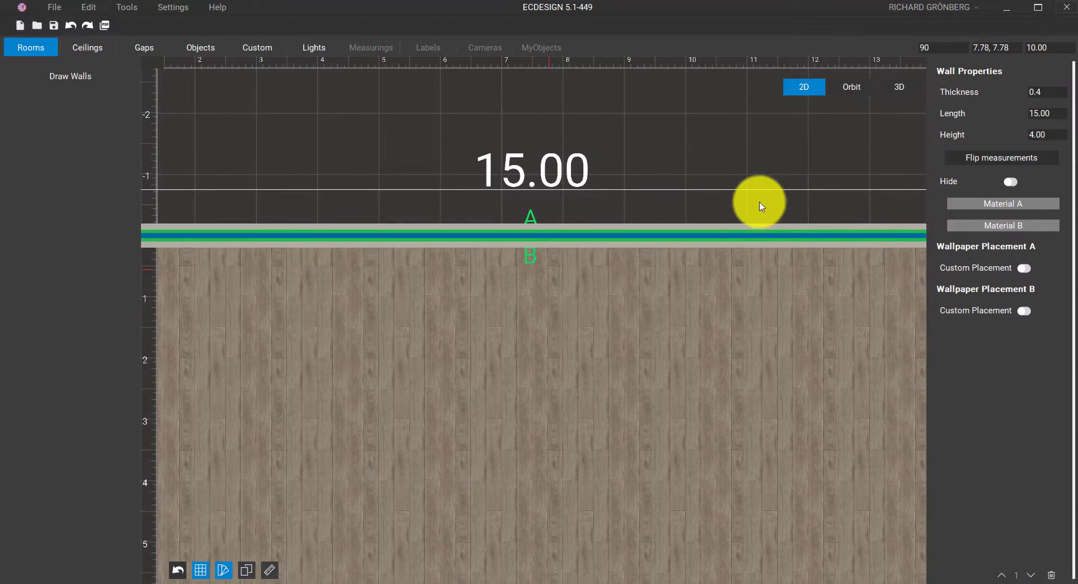
click(1000, 227)
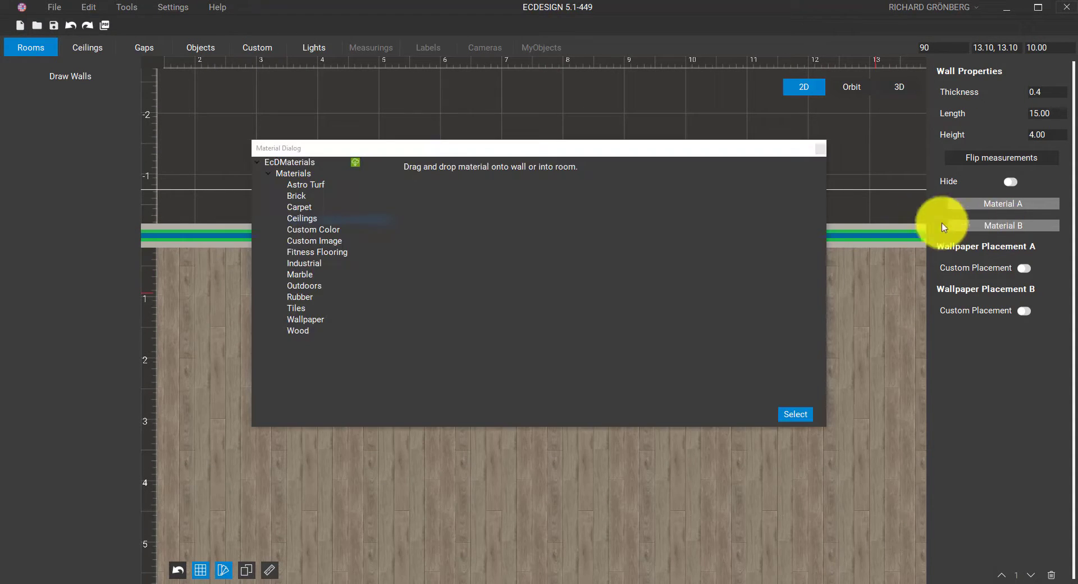
click(296, 198)
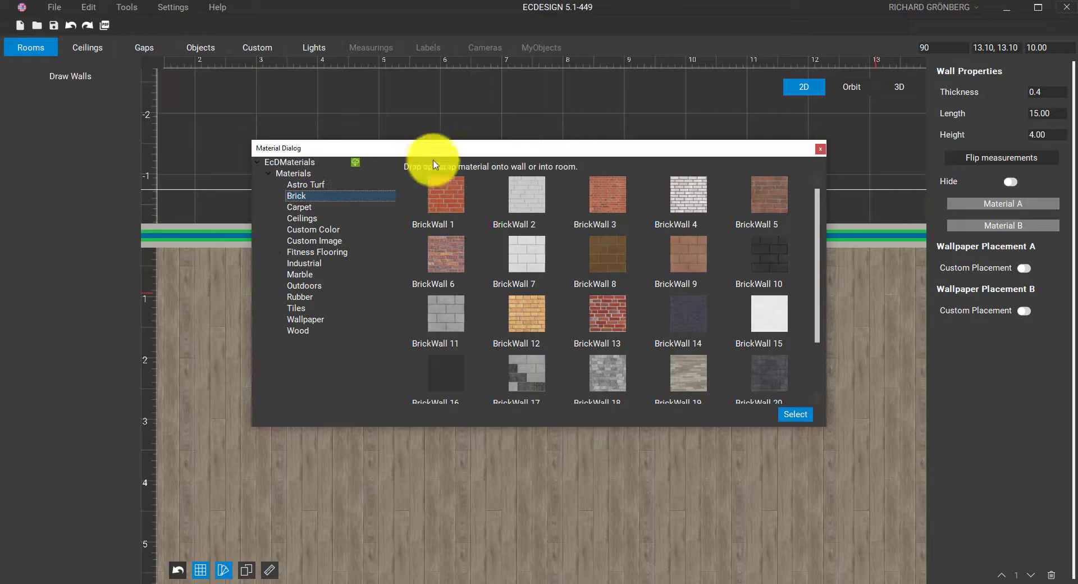
drag(469, 148, 395, 215)
click(367, 302)
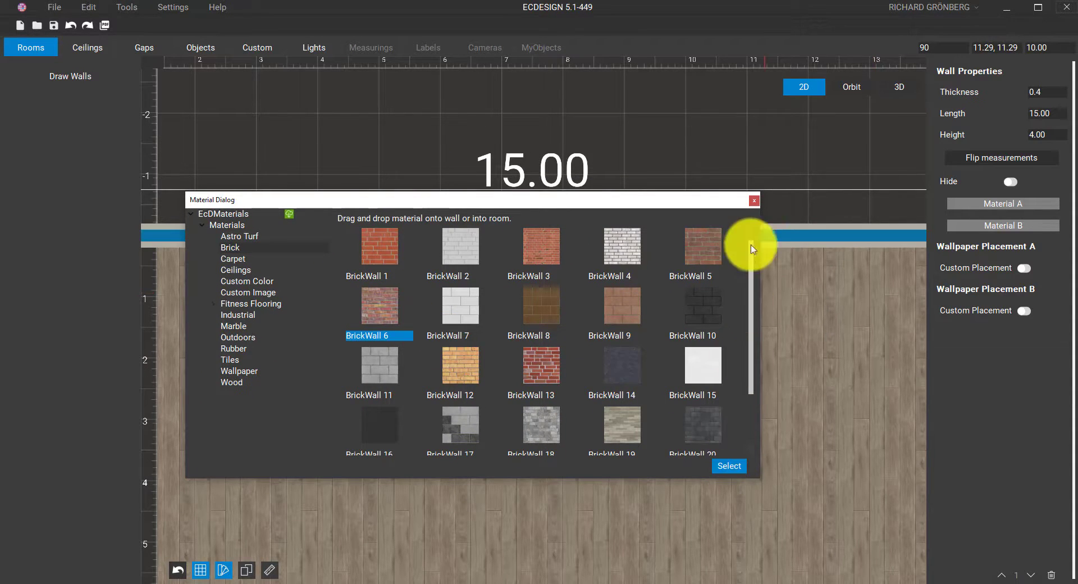
click(753, 200)
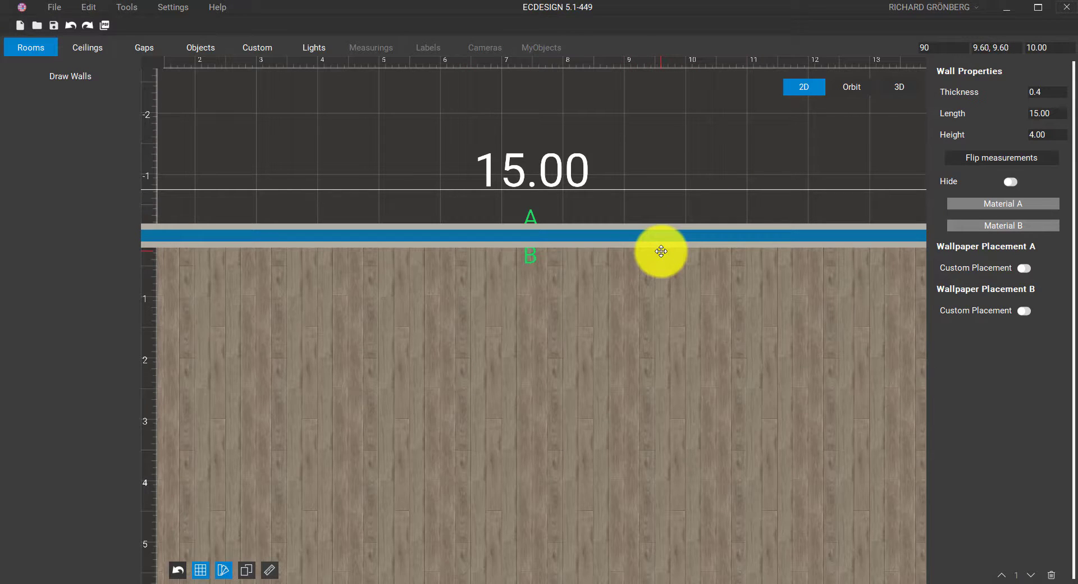
click(845, 90)
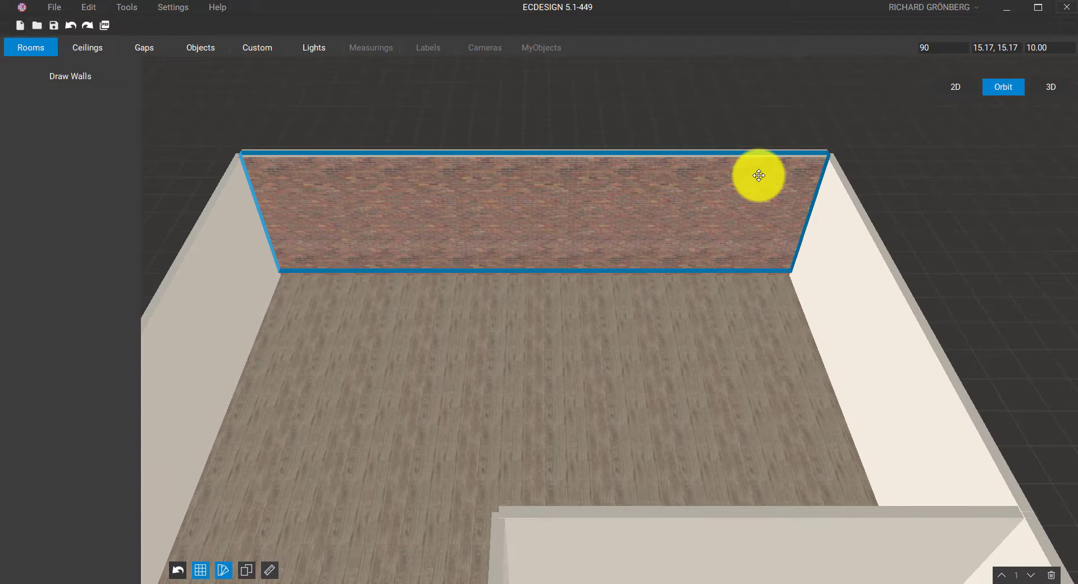
Apply Brick > BrickWall 6 to the right wall's B side
key(Left)
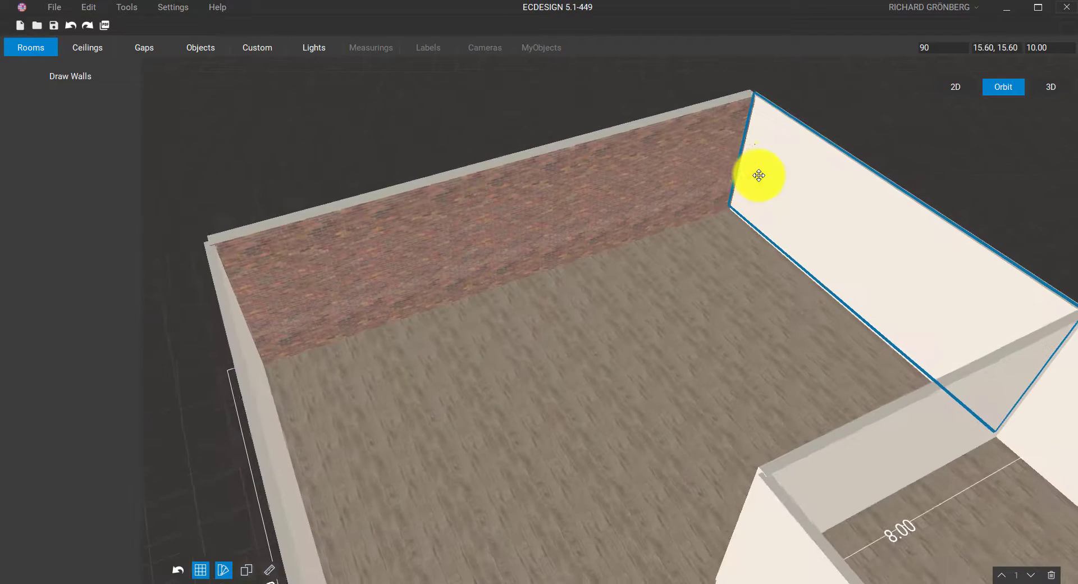
click(797, 192)
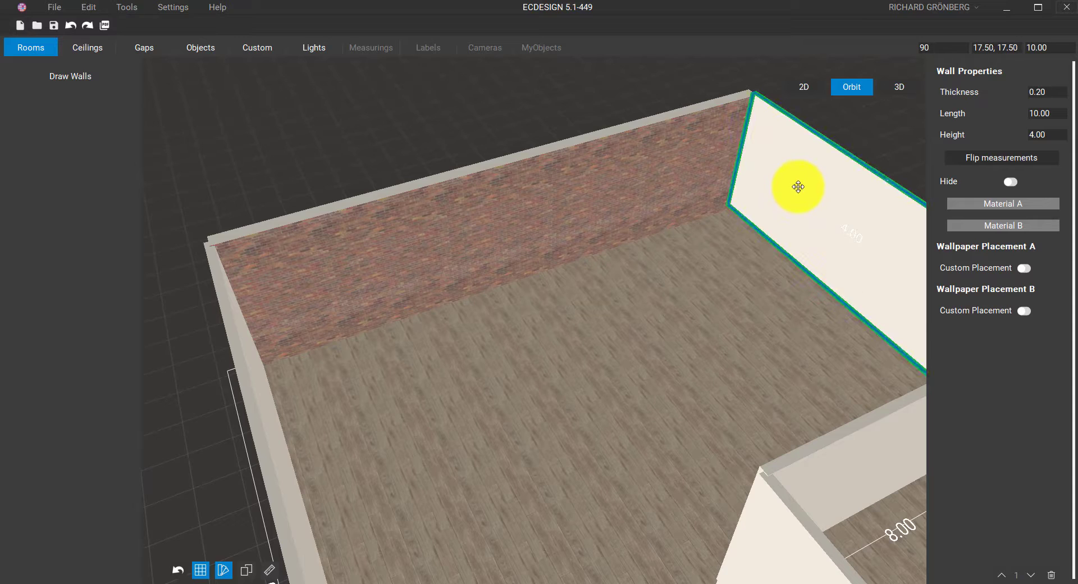
middle_drag(798, 184, 708, 137)
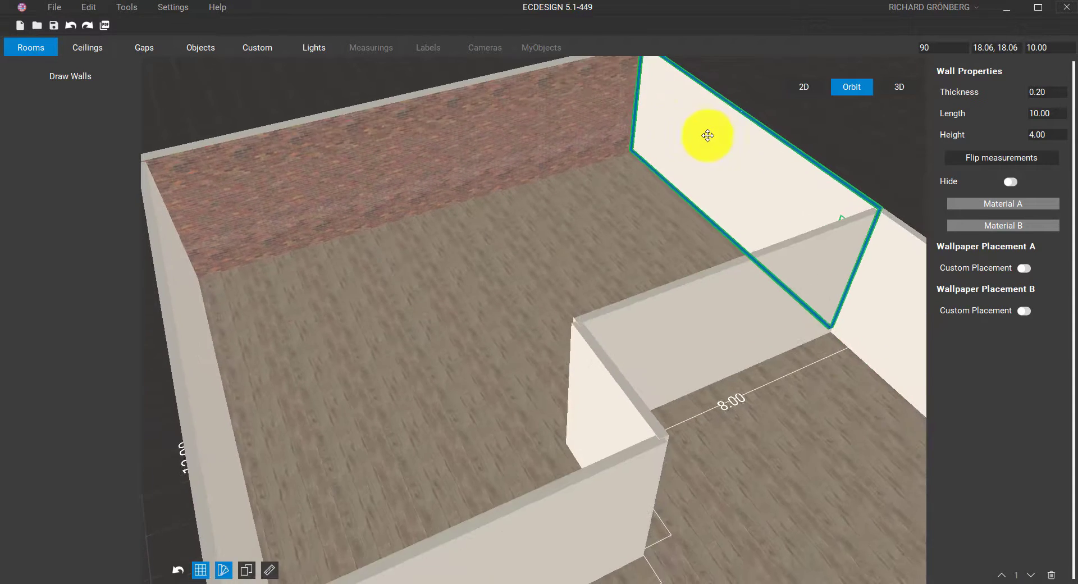
key(Left)
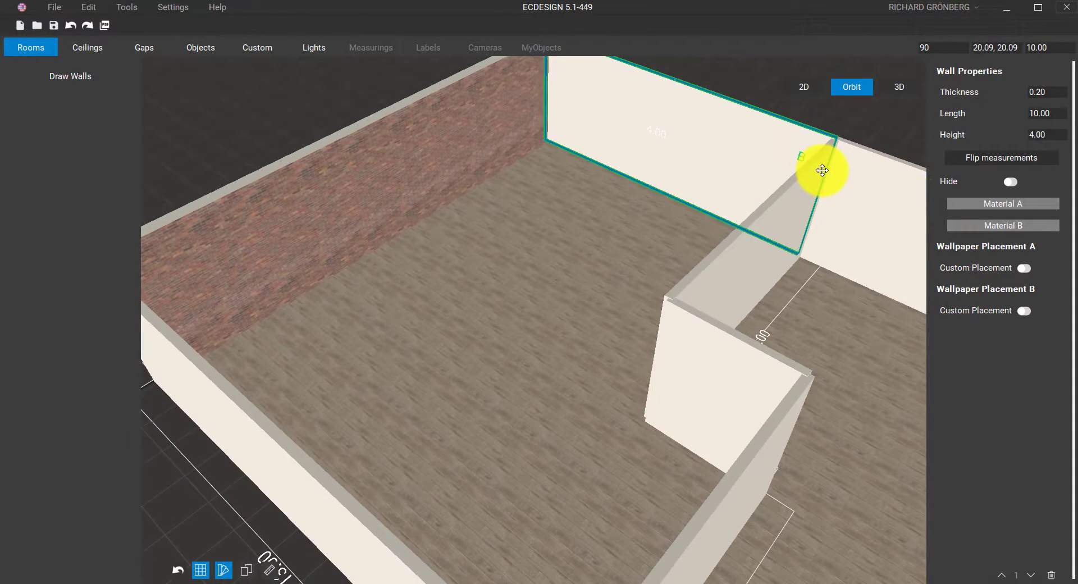
click(980, 225)
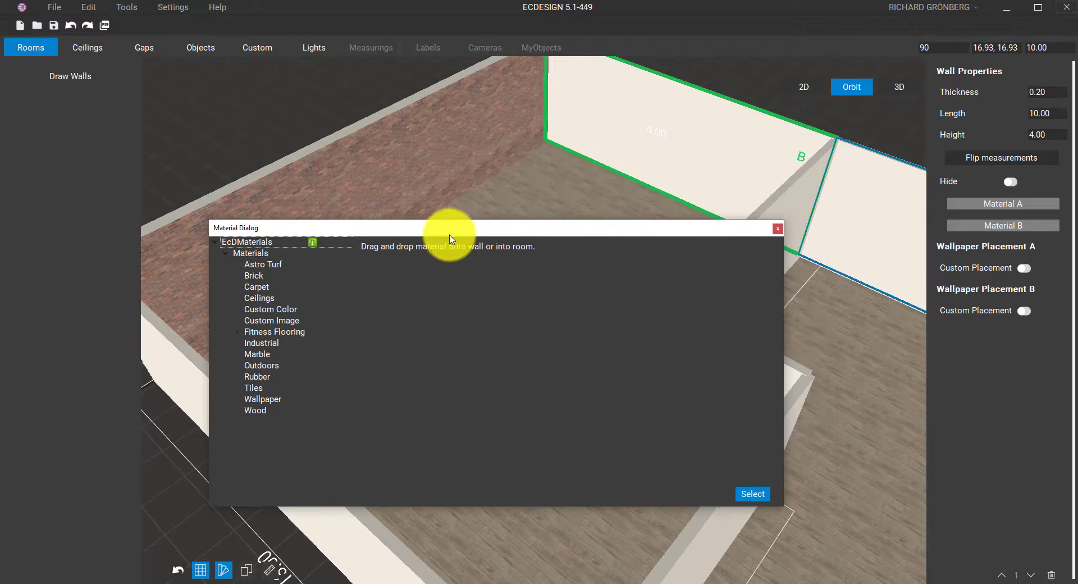
click(253, 275)
click(400, 336)
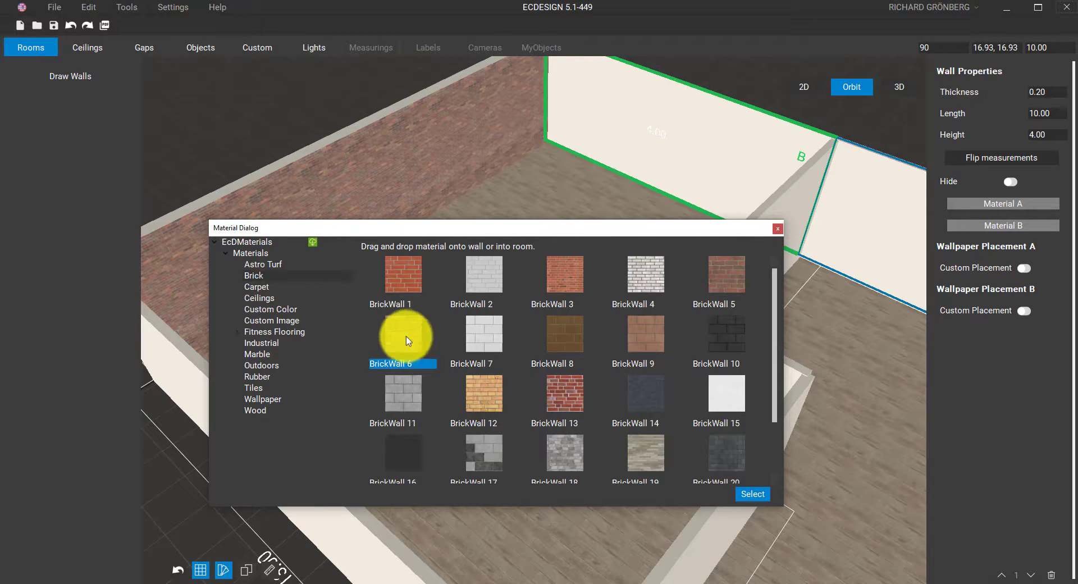
click(748, 496)
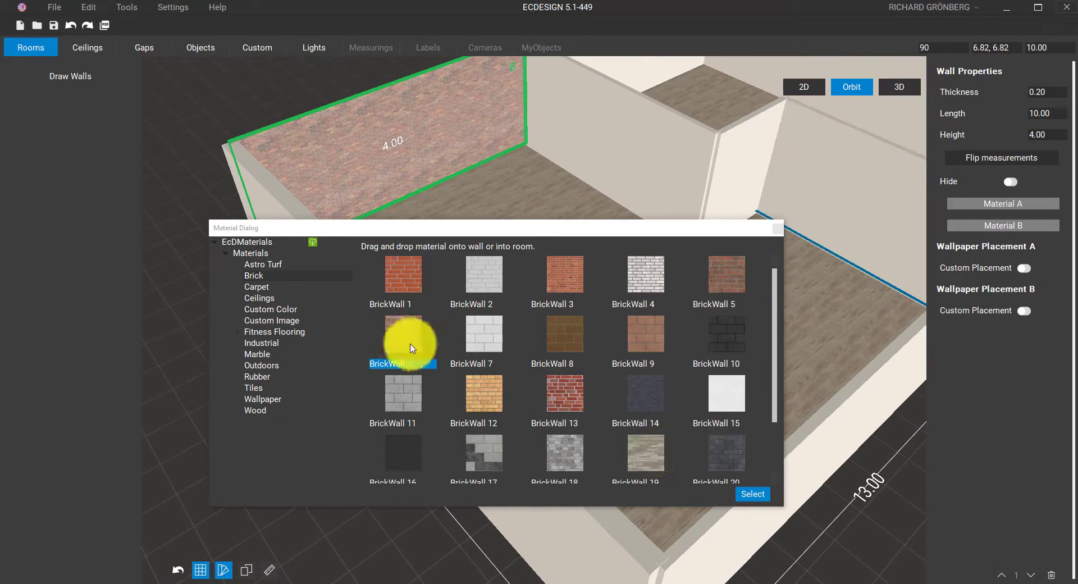
Drag BrickWall 6 onto the plain wall and the small end wall
drag(410, 347, 589, 135)
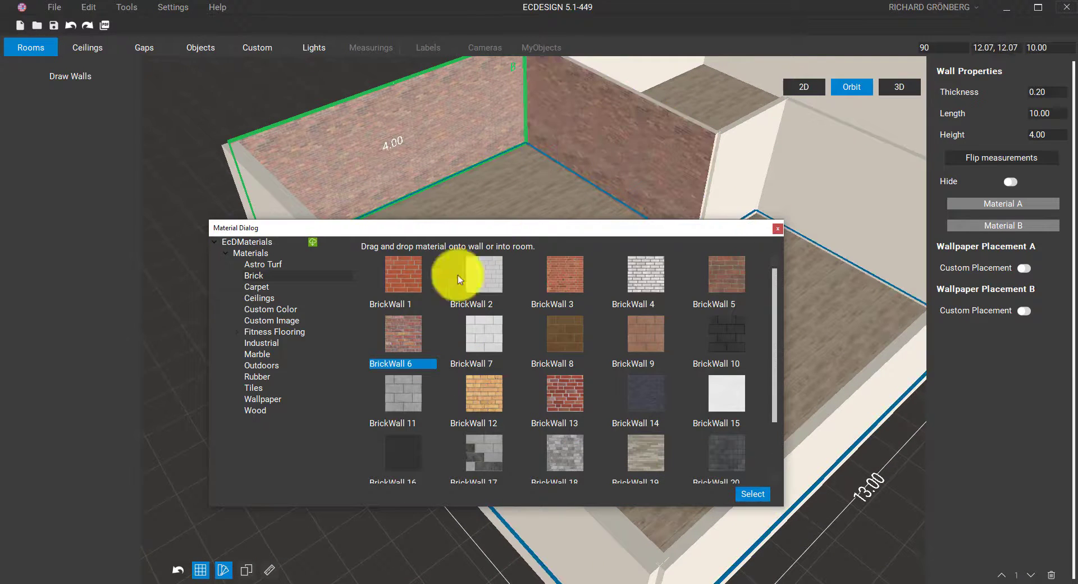
drag(397, 330, 740, 162)
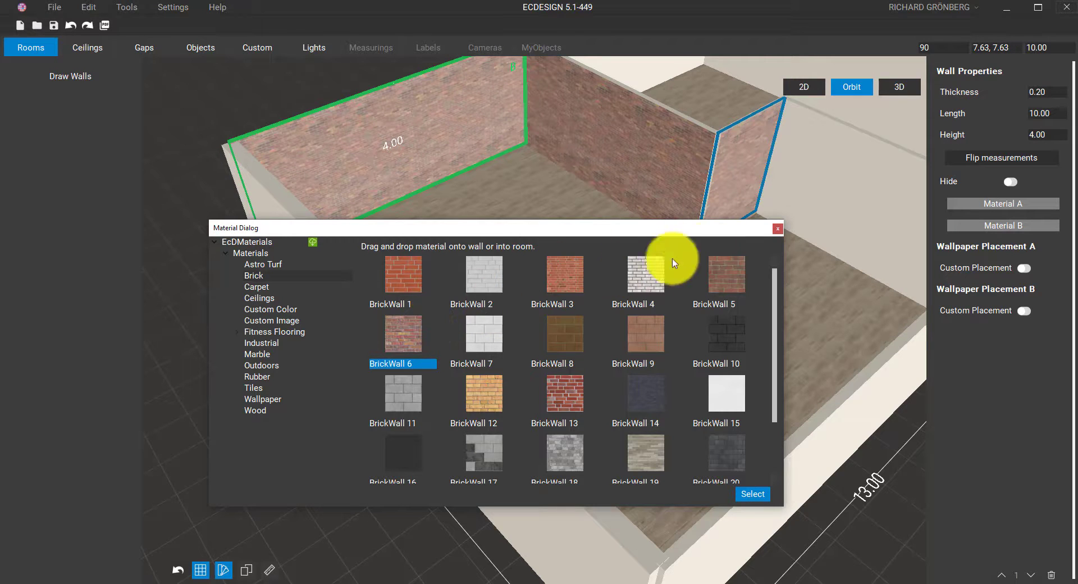
click(776, 230)
scroll(390, 298, up, 5)
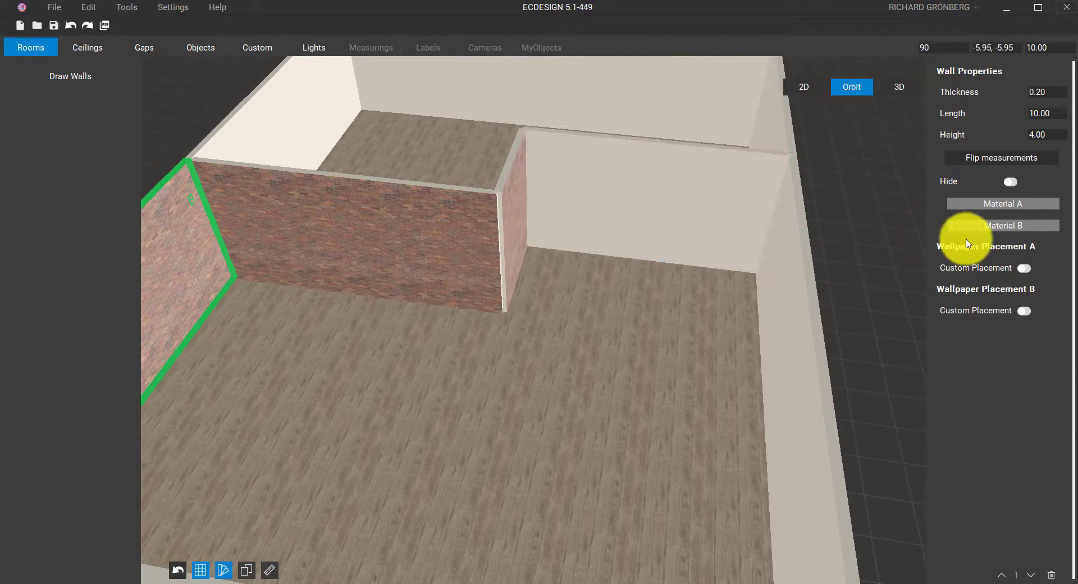
Keep the 7.00 m wall at 4.00 m height, set it hidden, and orbit to view the room behind
click(678, 215)
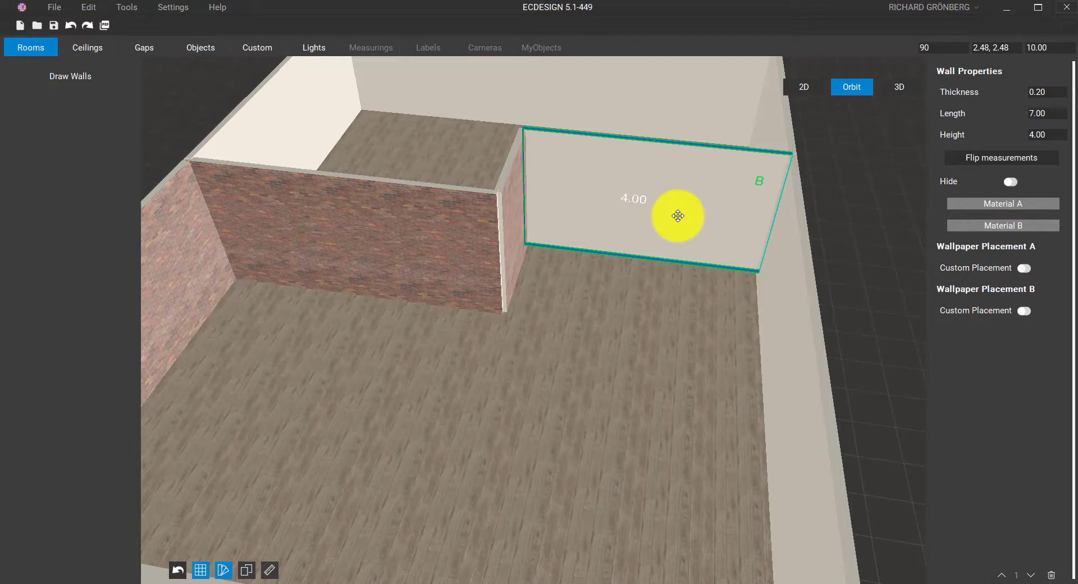
drag(677, 216, 684, 144)
drag(682, 187, 678, 258)
mouse_move(672, 144)
mouse_down()
mouse_move(668, 241)
mouse_move(671, 144)
mouse_up()
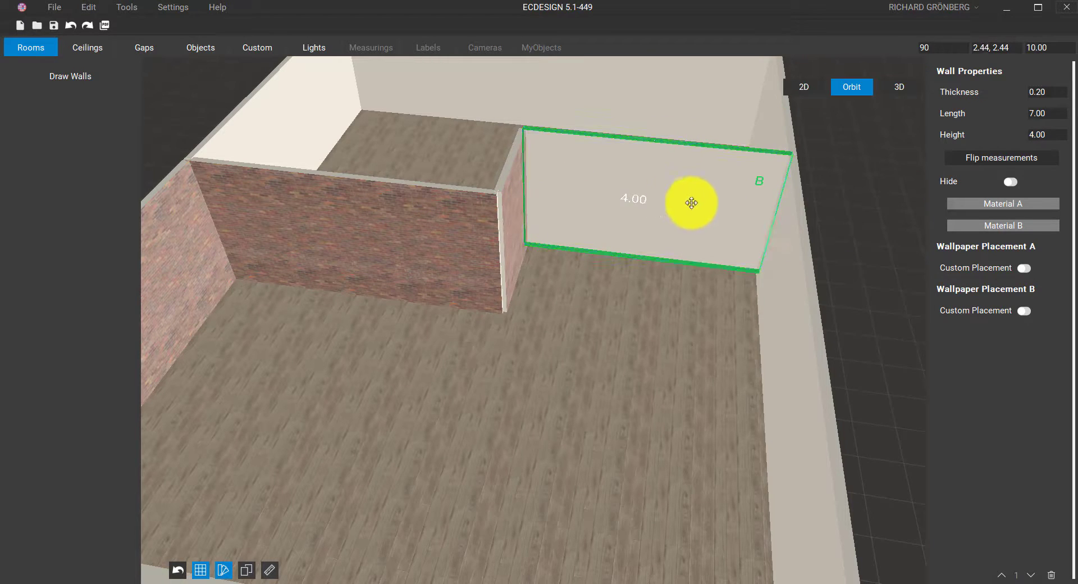
click(1011, 182)
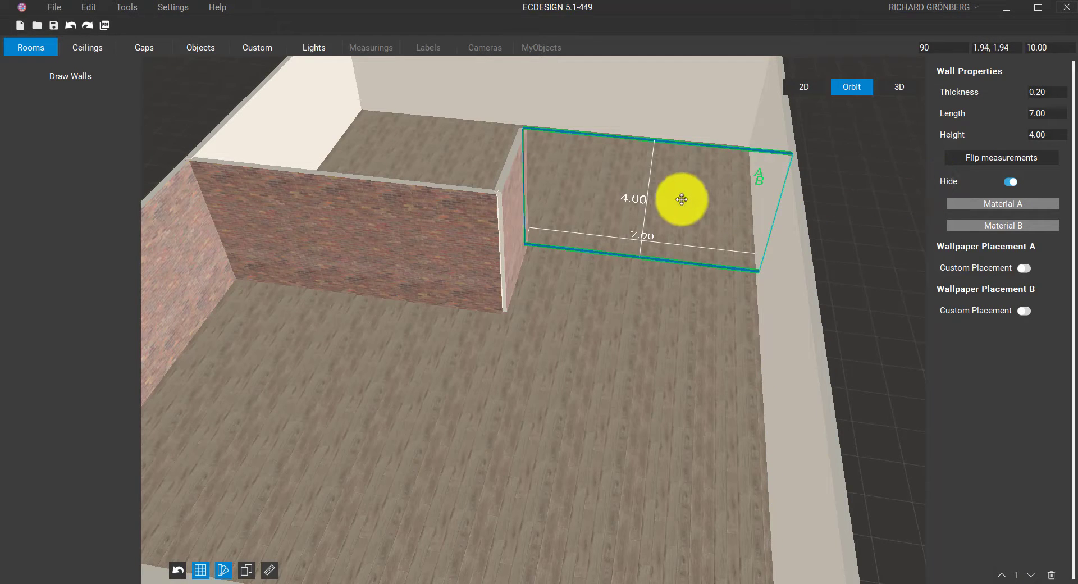
right_drag(677, 200, 411, 241)
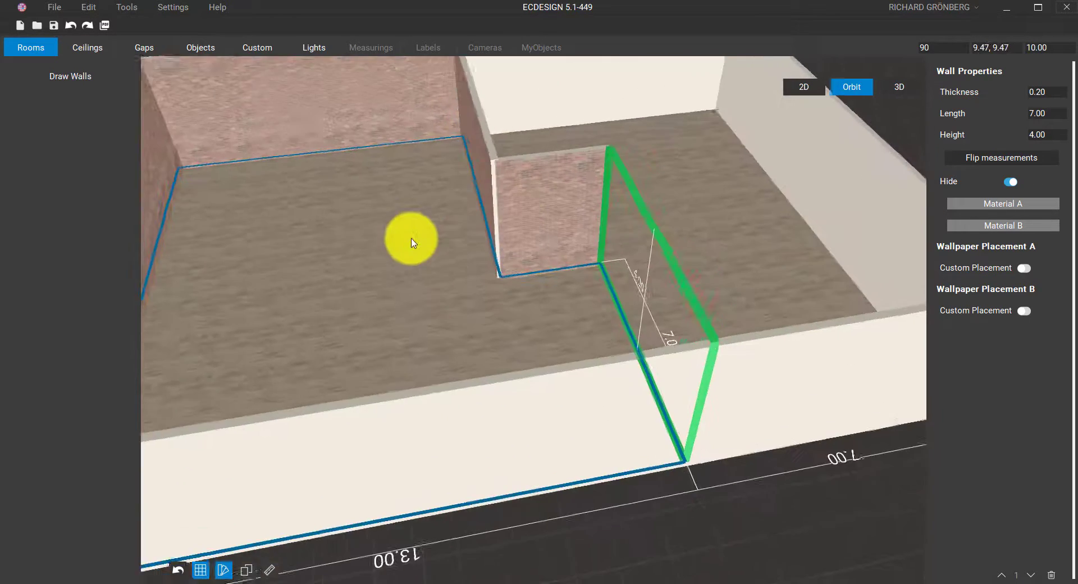
middle_drag(412, 241, 517, 355)
right_drag(533, 332, 537, 353)
middle_drag(536, 354, 560, 322)
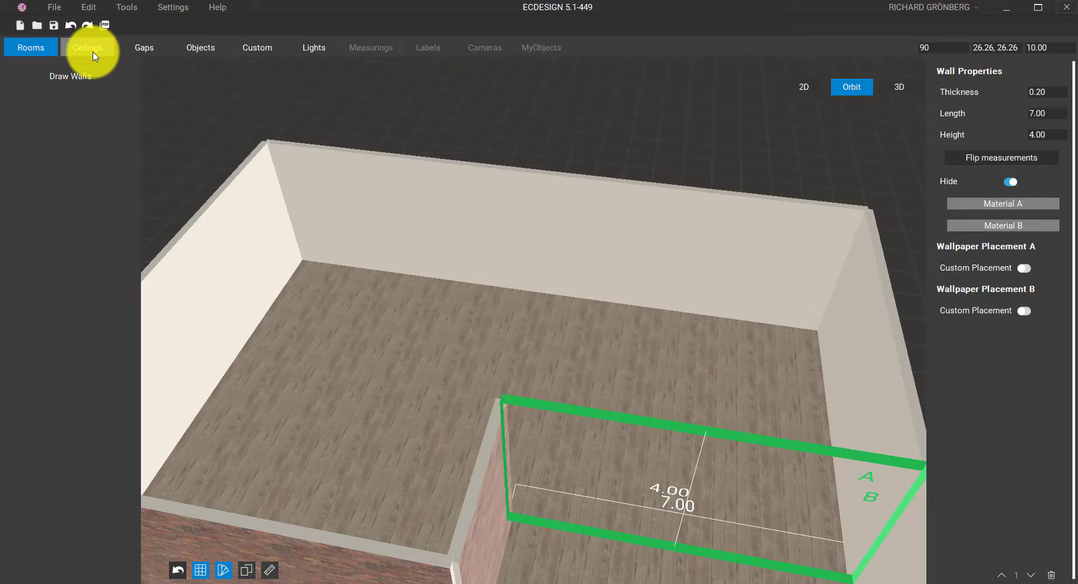
Place a Window 1 (5 glass) from the Gaps window list onto the back wall
click(149, 51)
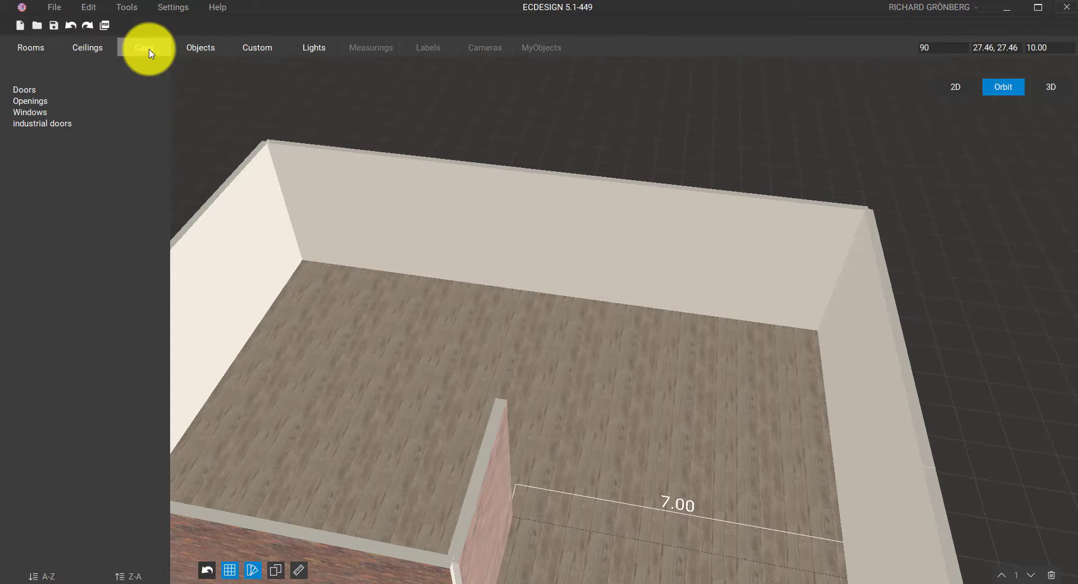
click(32, 112)
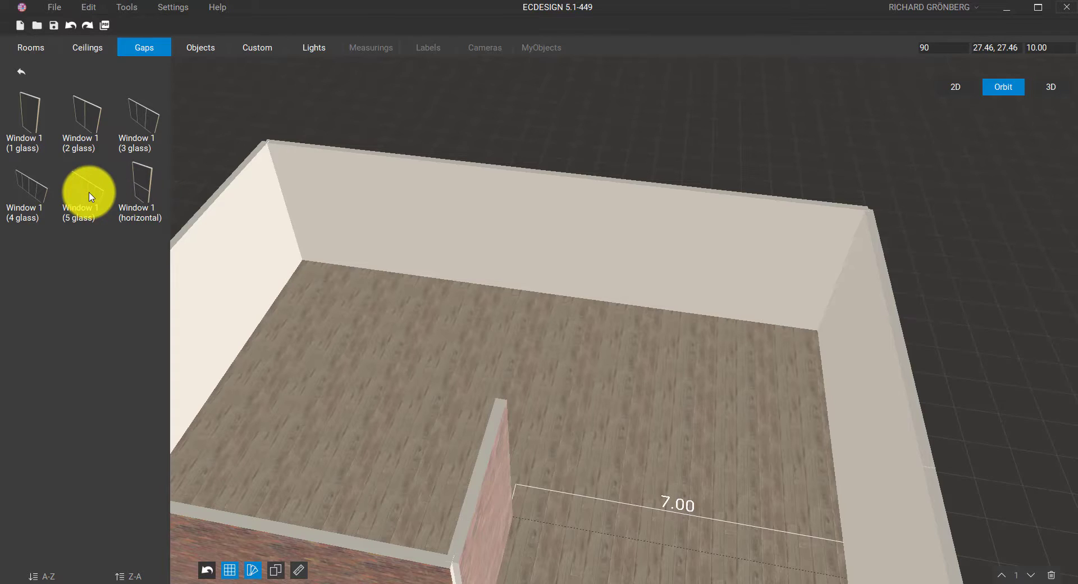
drag(91, 197, 374, 289)
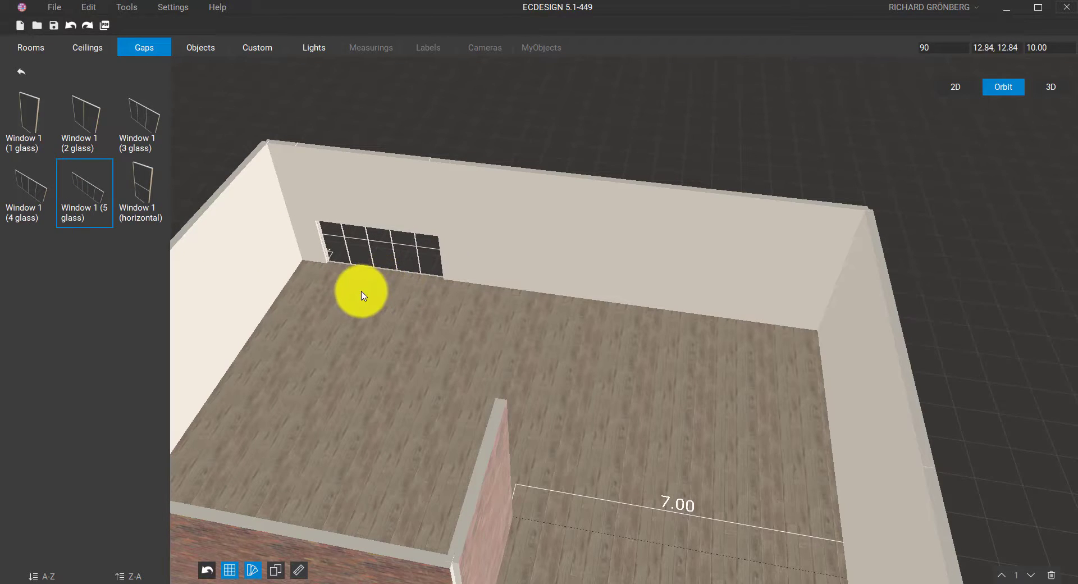
scroll(362, 295, up, 5)
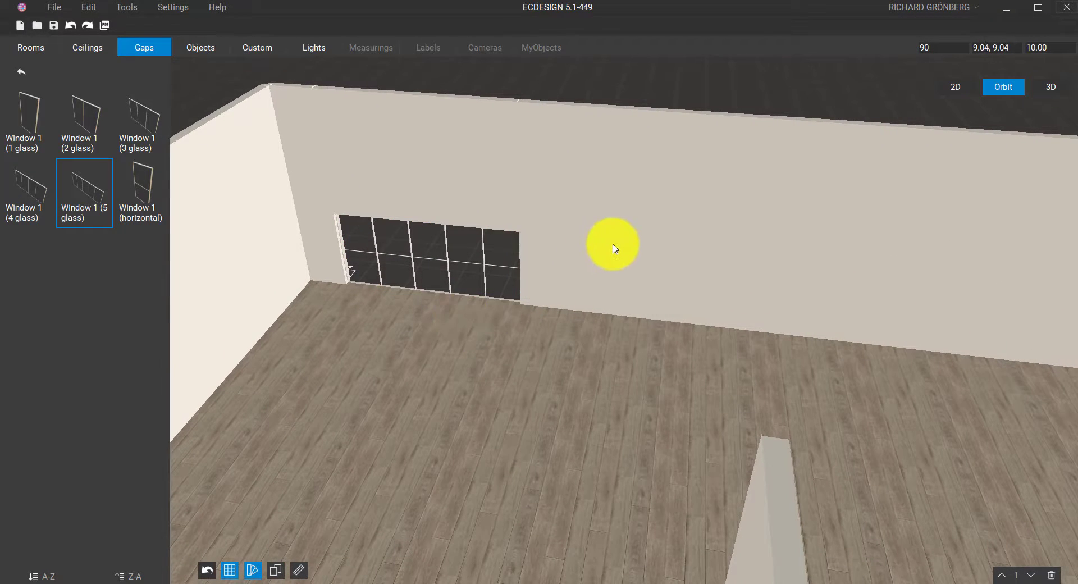
Give the five-pane window width 5, height 3 and altitude 0.2, then show the 2D plan
scroll(616, 248, down, 2)
click(490, 273)
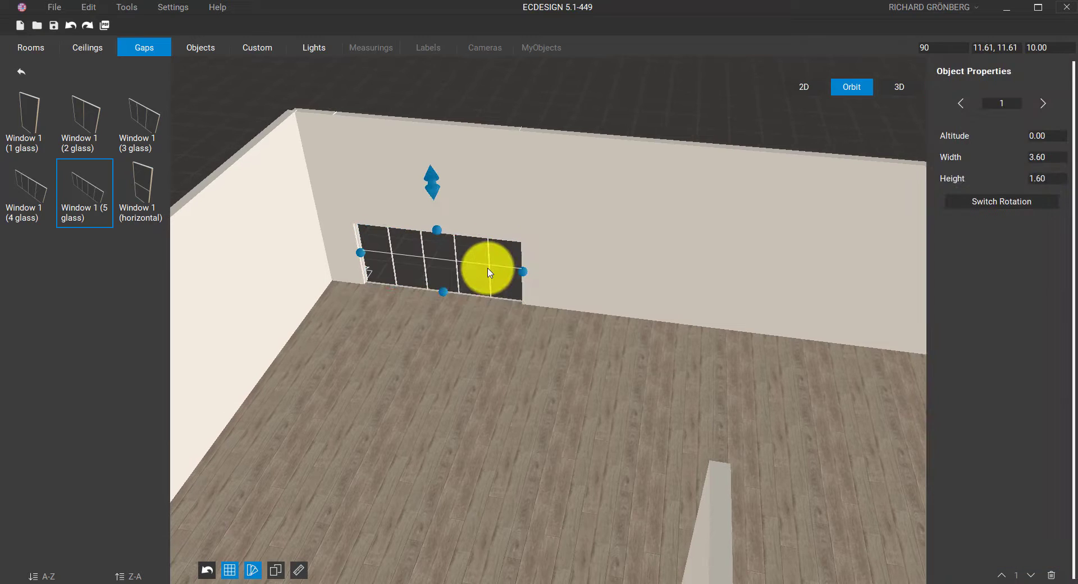
drag(489, 273, 577, 284)
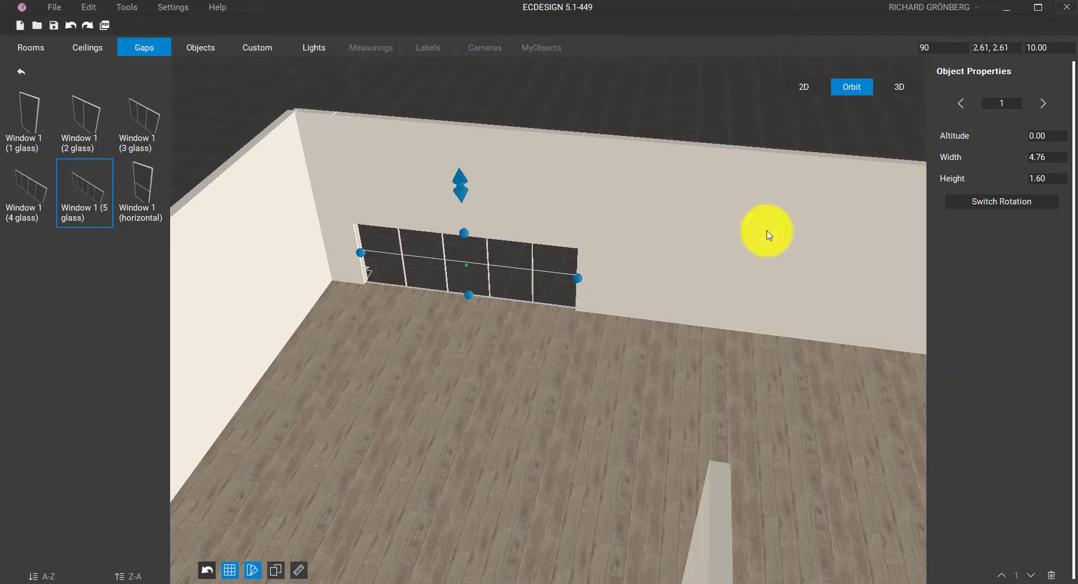
drag(1044, 157, 991, 156)
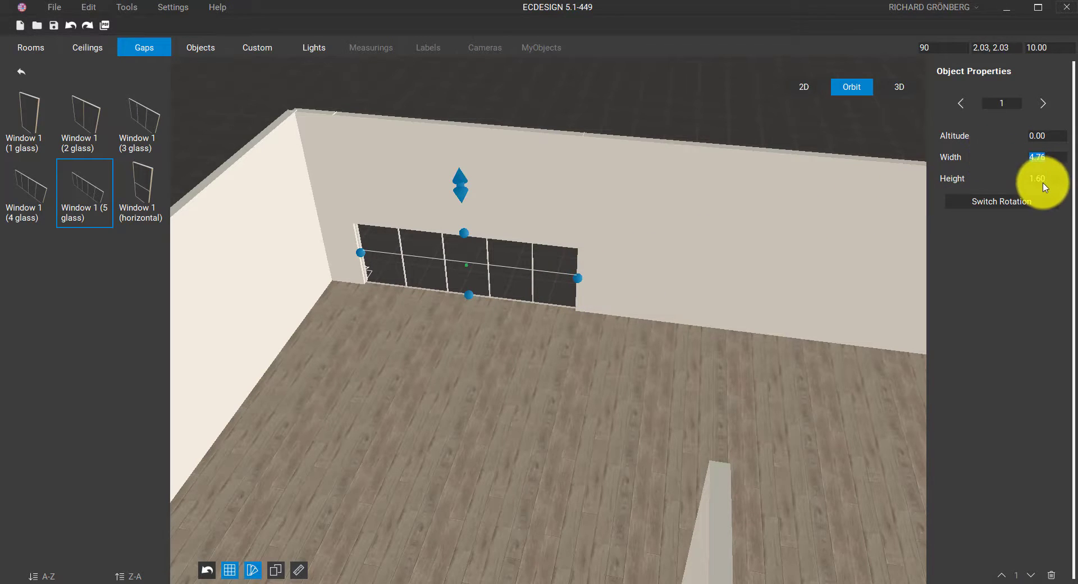
text(5)
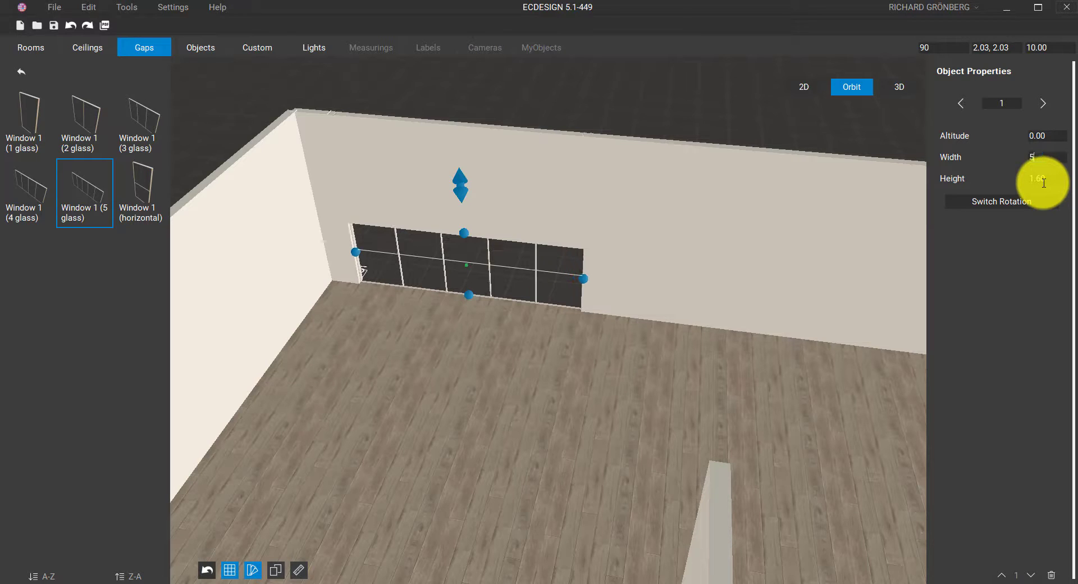
click(1043, 179)
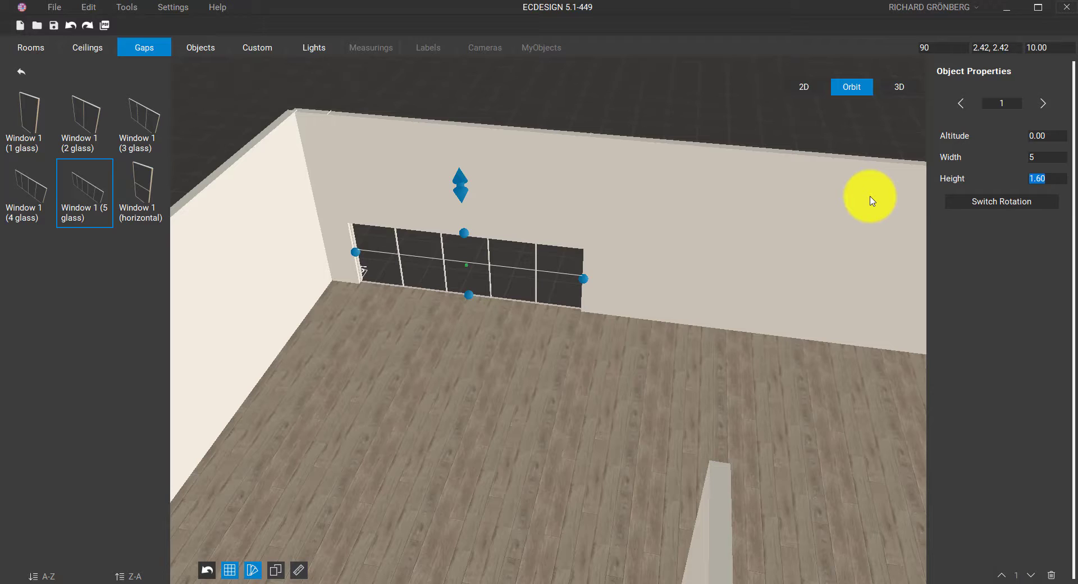
text(3)
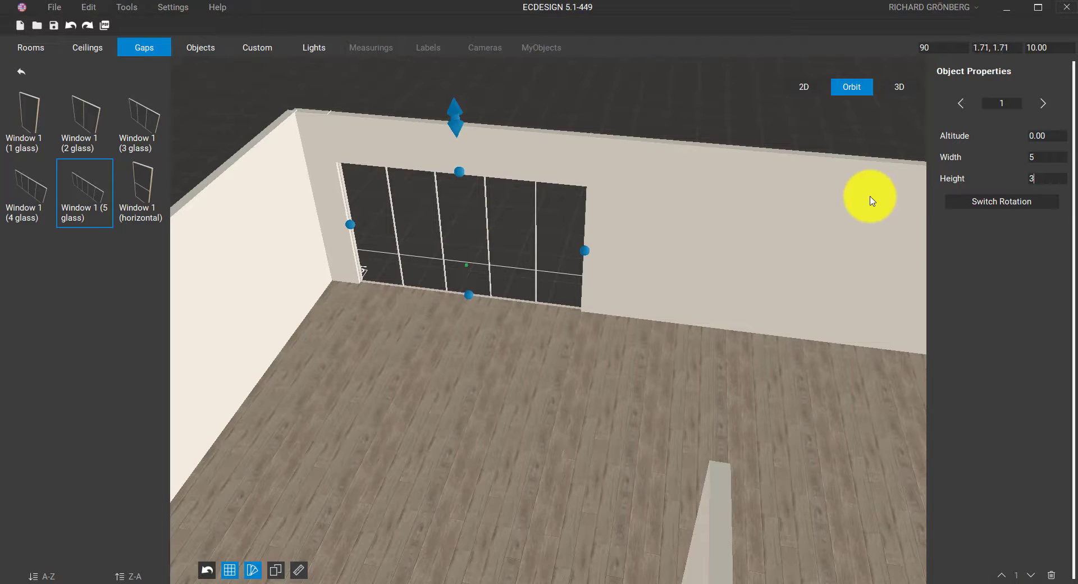
click(1039, 136)
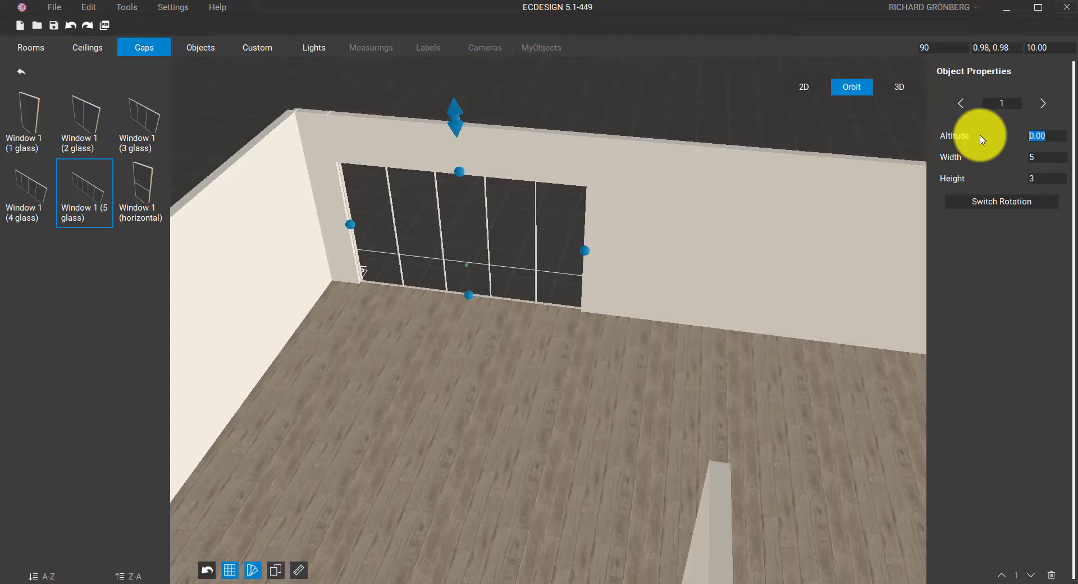
text(0.2)
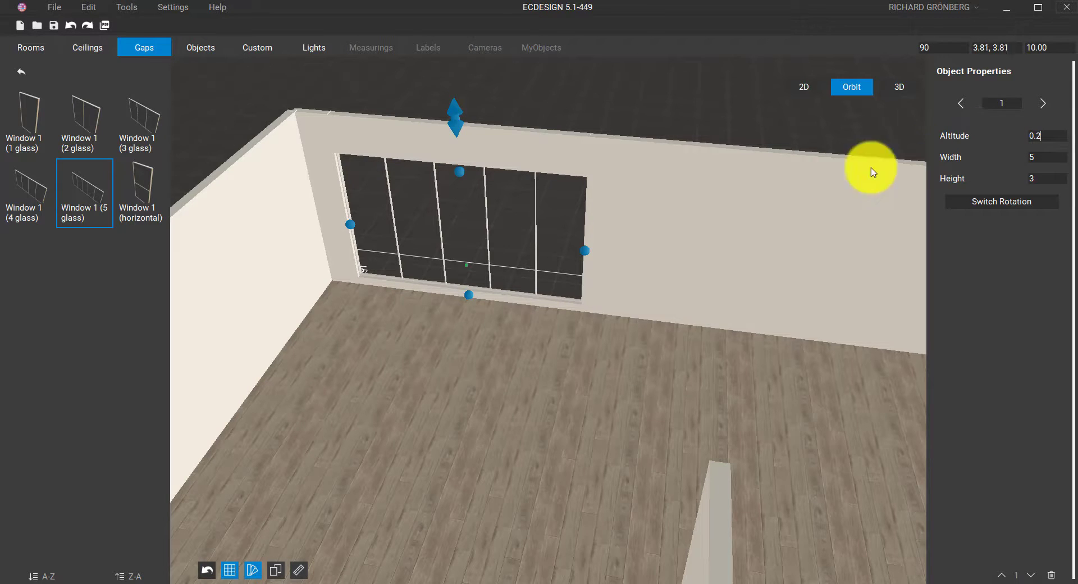
scroll(722, 180, down, 3)
click(802, 90)
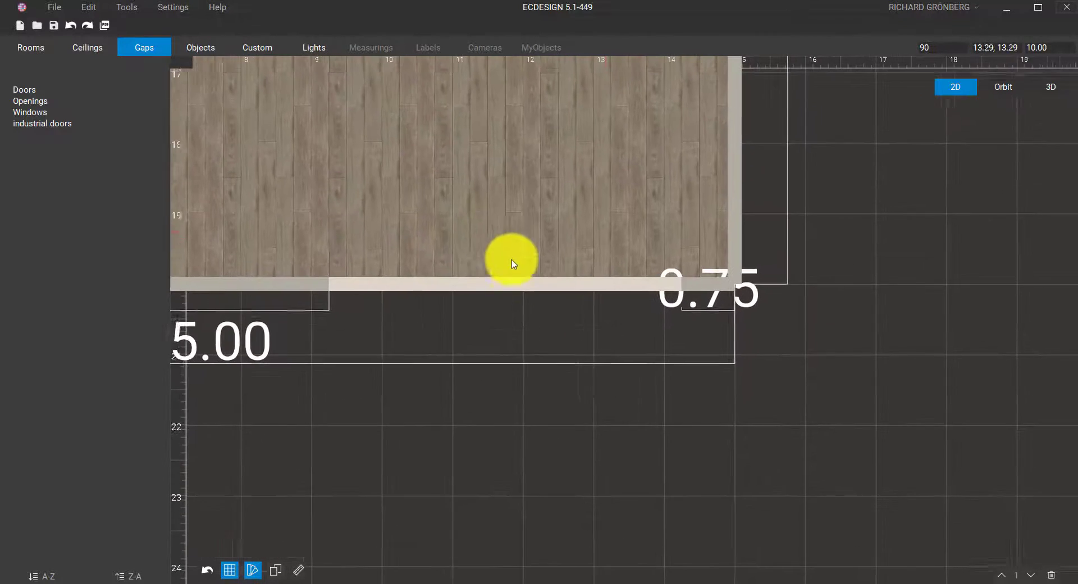
Check the back-wall windows in the plan, then tilt the 3D orbit view to show the brick wall
click(530, 290)
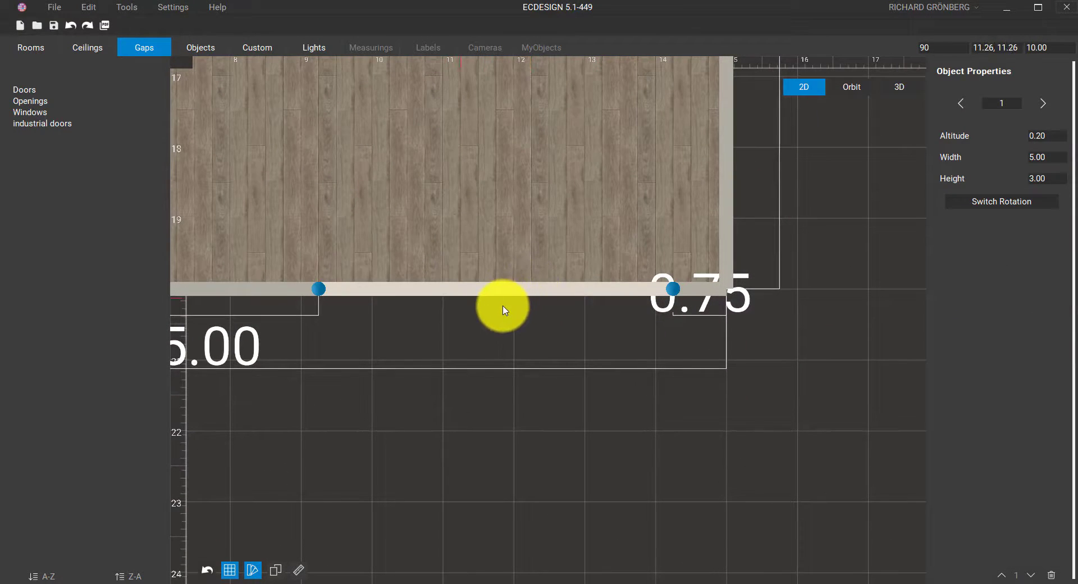
middle_drag(503, 306, 761, 277)
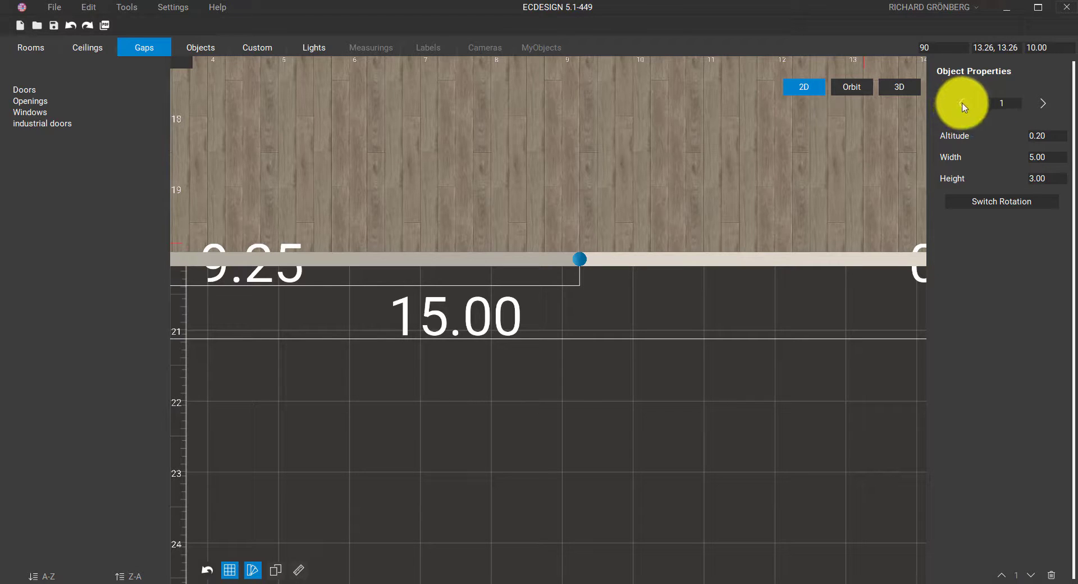
click(964, 107)
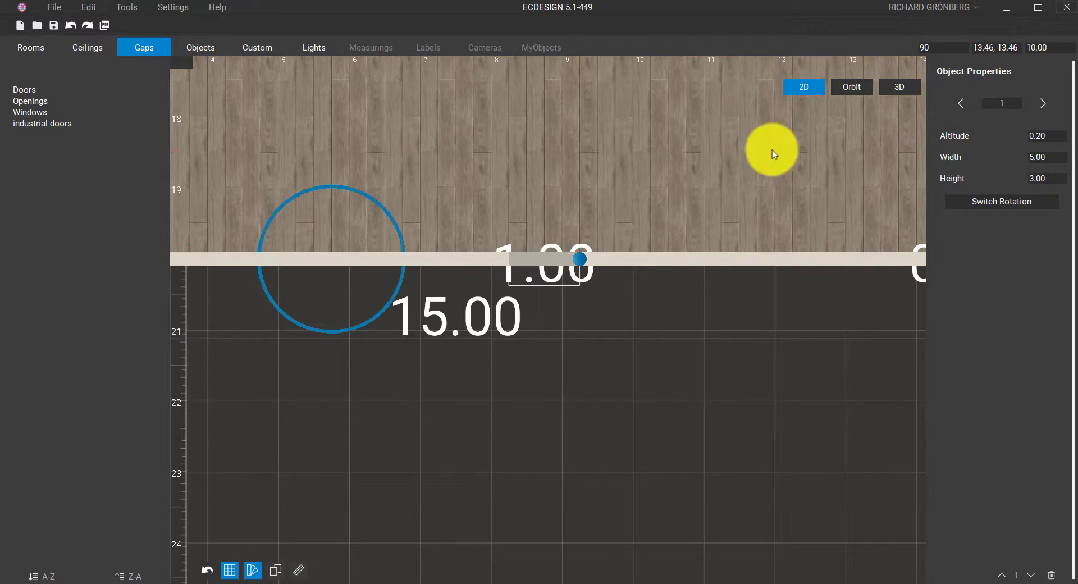
click(716, 164)
middle_drag(680, 177, 850, 153)
scroll(851, 153, down, 3)
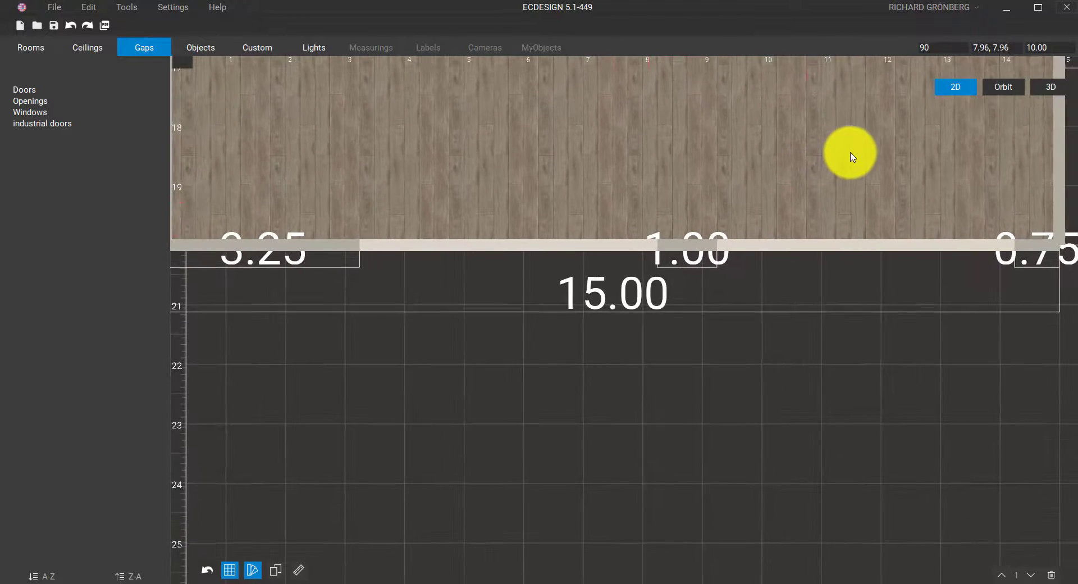
click(1002, 88)
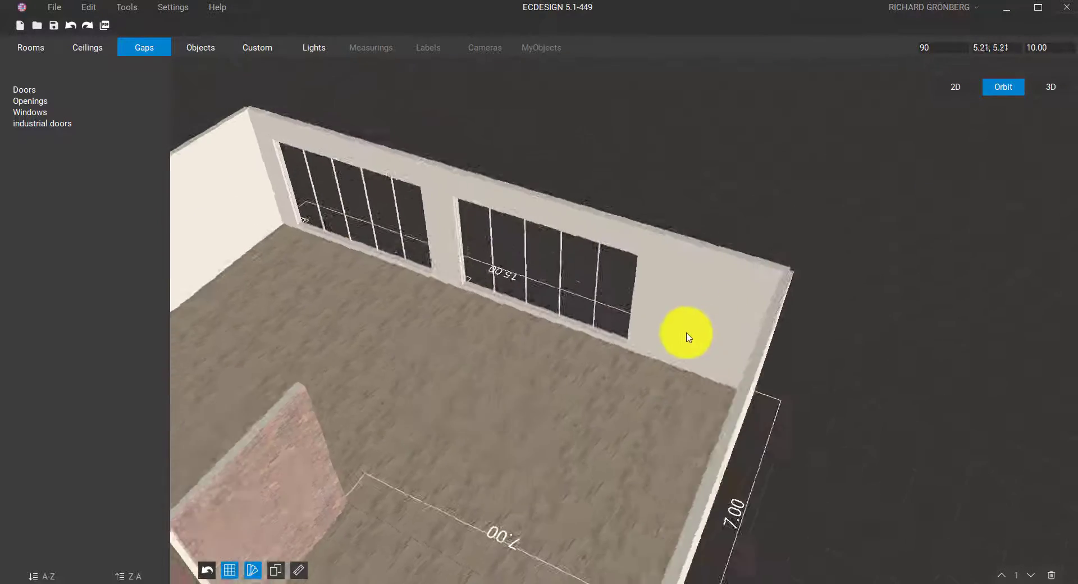
middle_drag(737, 256, 694, 139)
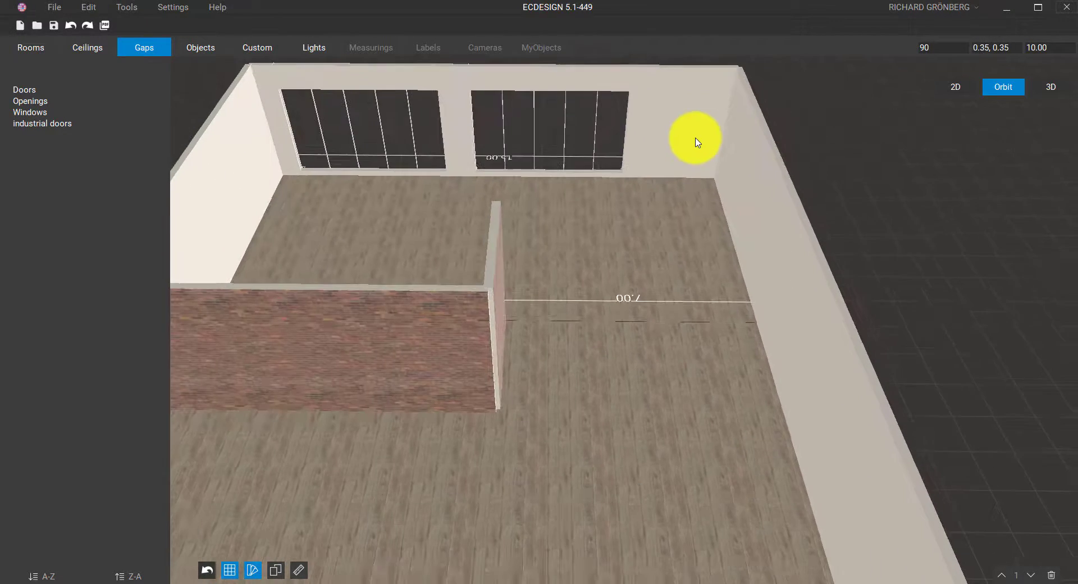
Enter the eye-level walk view and turn around to survey the room
click(1045, 87)
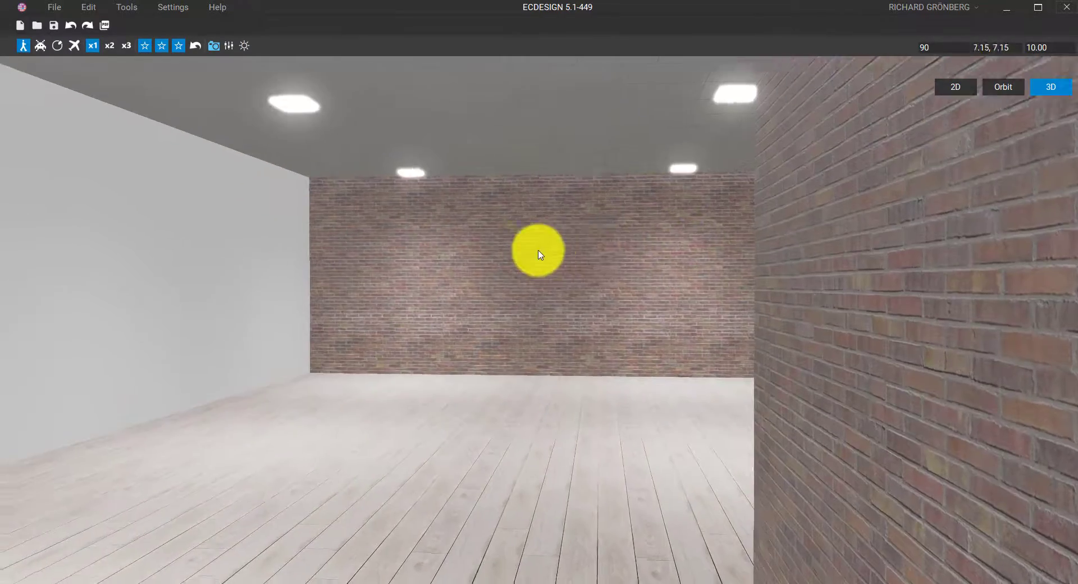
key(w)
middle_drag(537, 251, 1055, 275)
middle_drag(583, 283, 948, 300)
middle_drag(530, 283, 978, 288)
middle_drag(616, 306, 445, 265)
Walk toward the windows, then turn left and back away to reveal the brick wall
key(w)
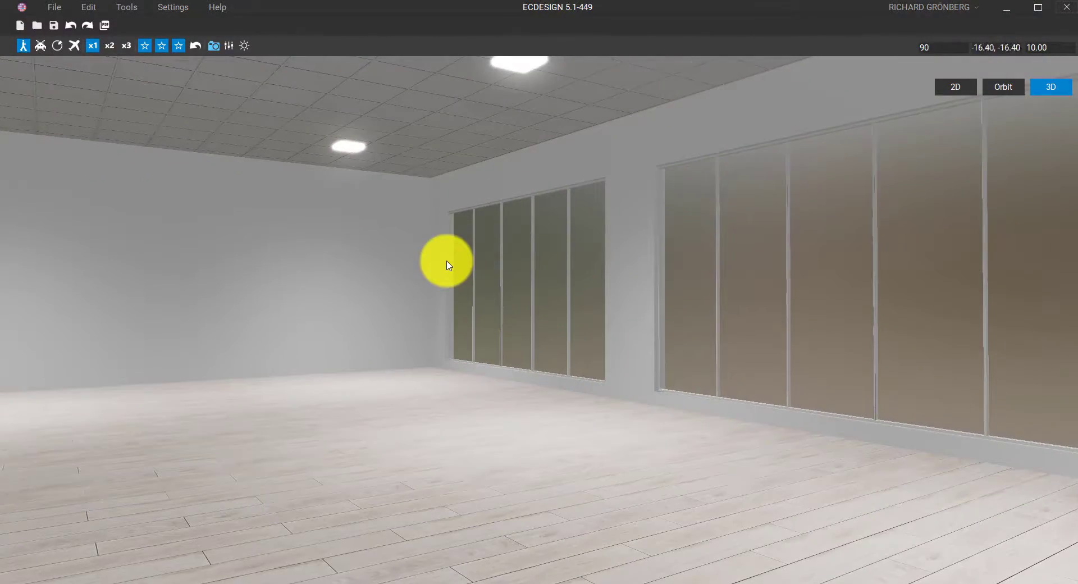
key(w)
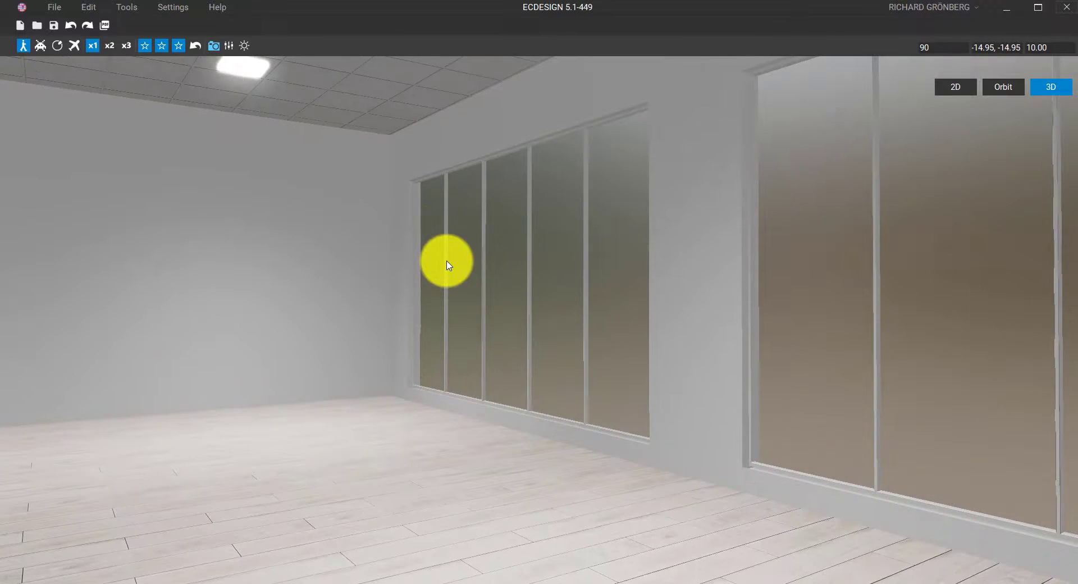
key(w)
key(s)
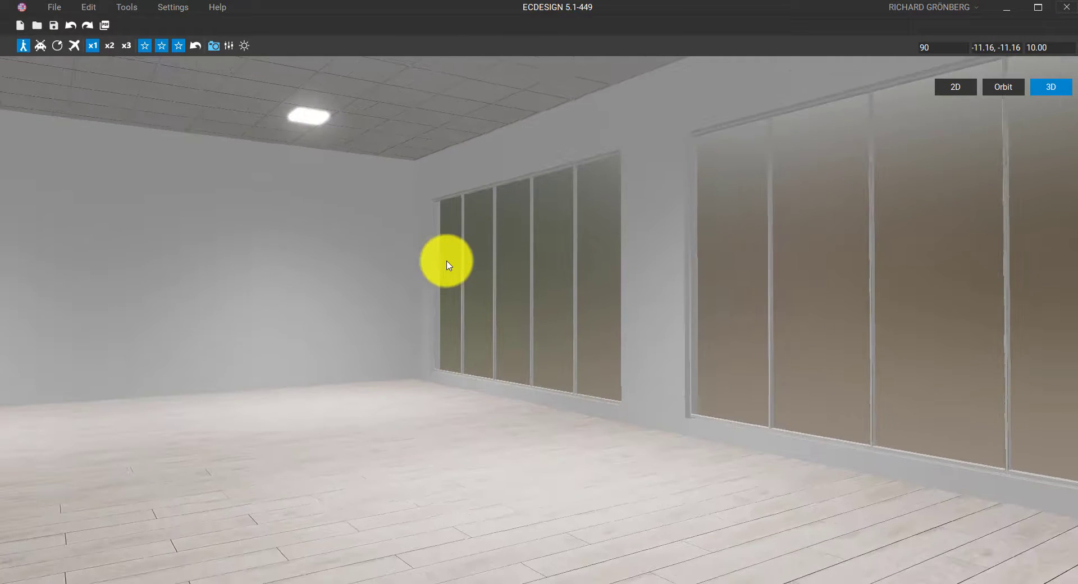
drag(490, 243, 106, 245)
key(s)
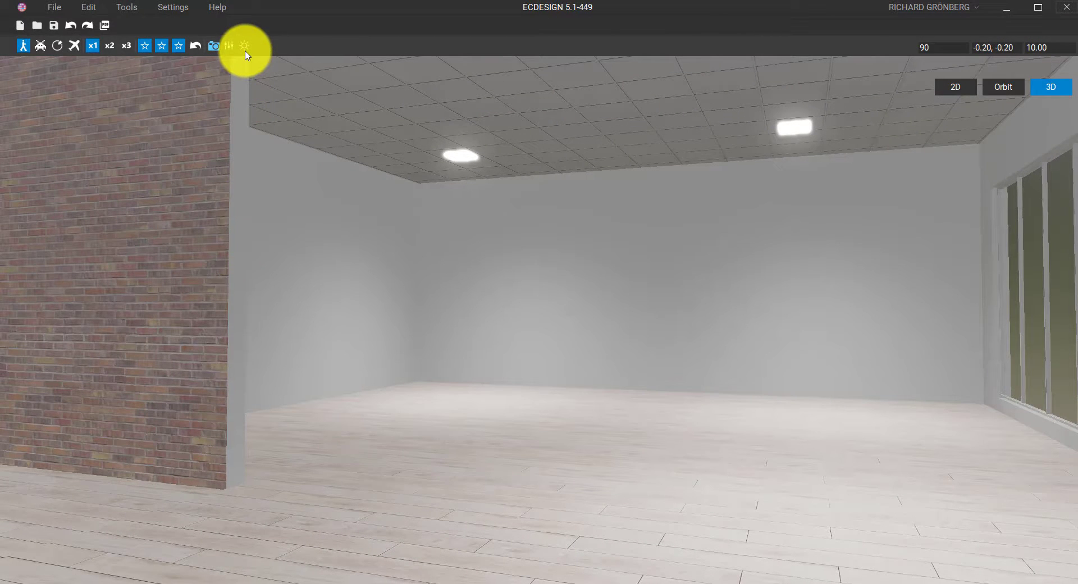
Look at the room in orbit, top-down and walk cameras, then return to the 2D plan
click(57, 45)
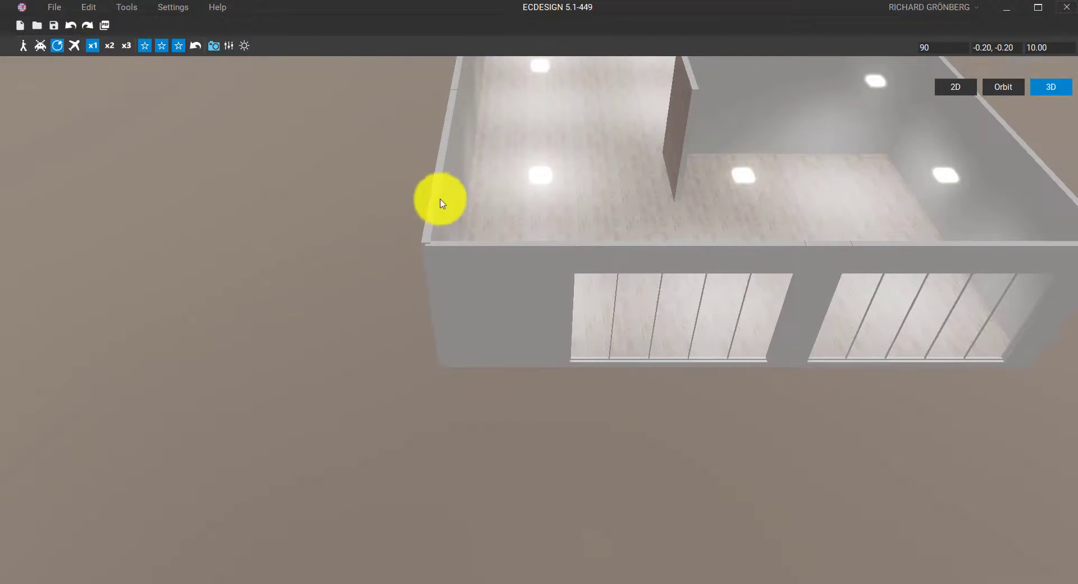
middle_drag(448, 203, 319, 298)
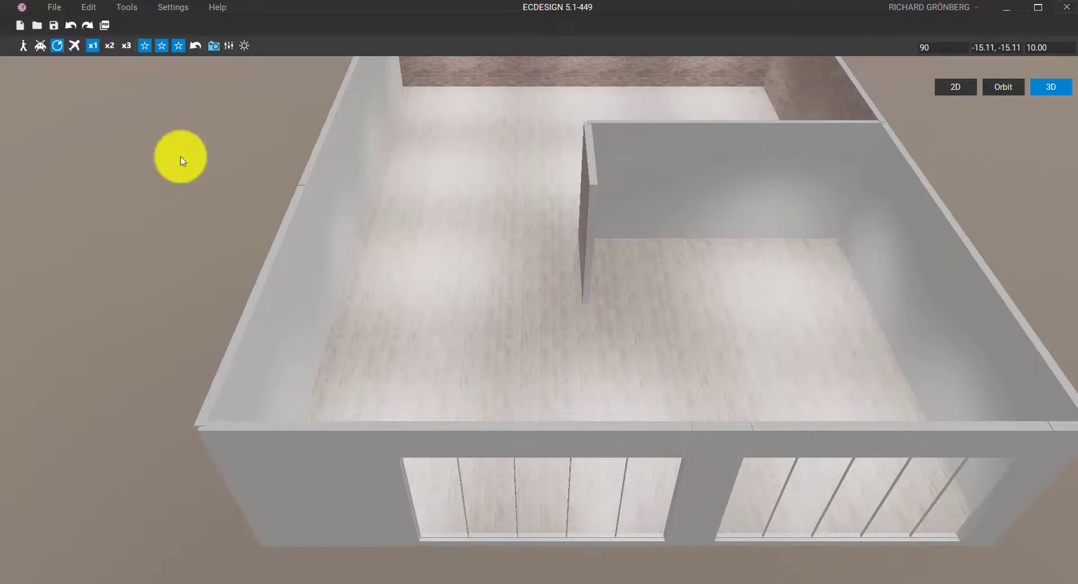
click(74, 46)
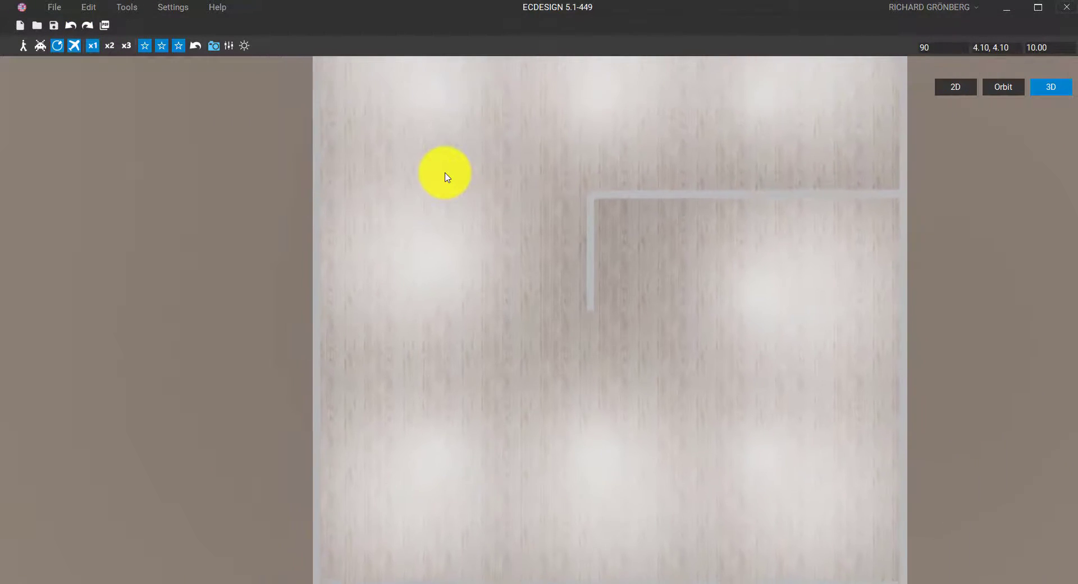
click(23, 45)
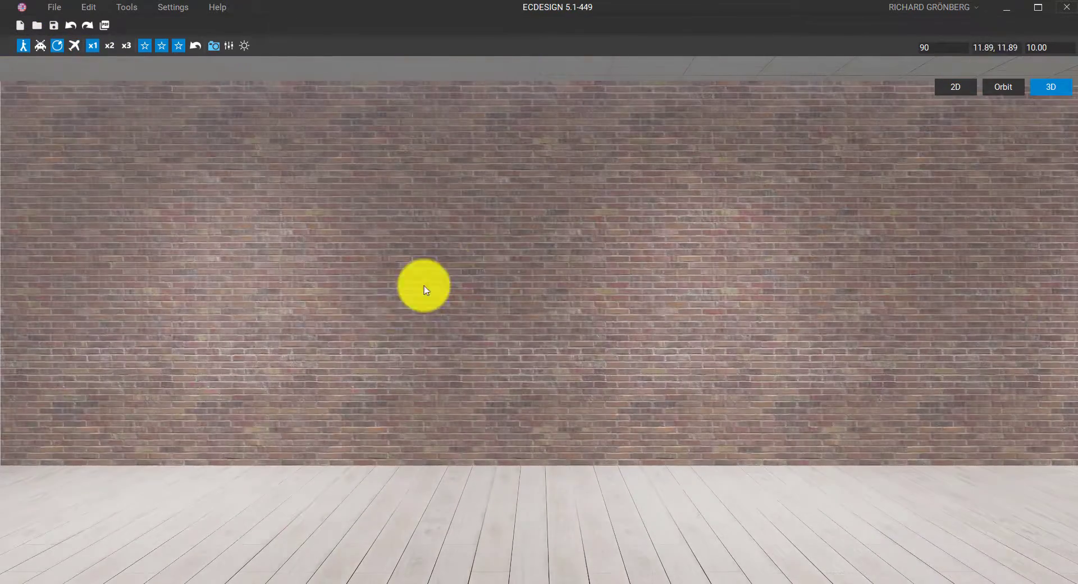
drag(634, 318, 810, 323)
drag(565, 319, 731, 319)
scroll(732, 318, down, 3)
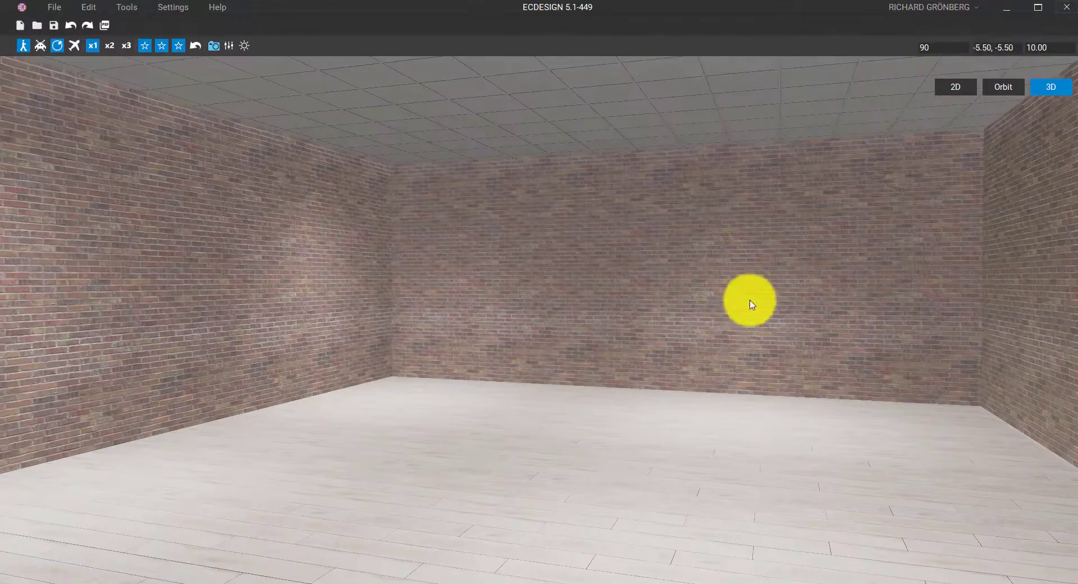
click(953, 87)
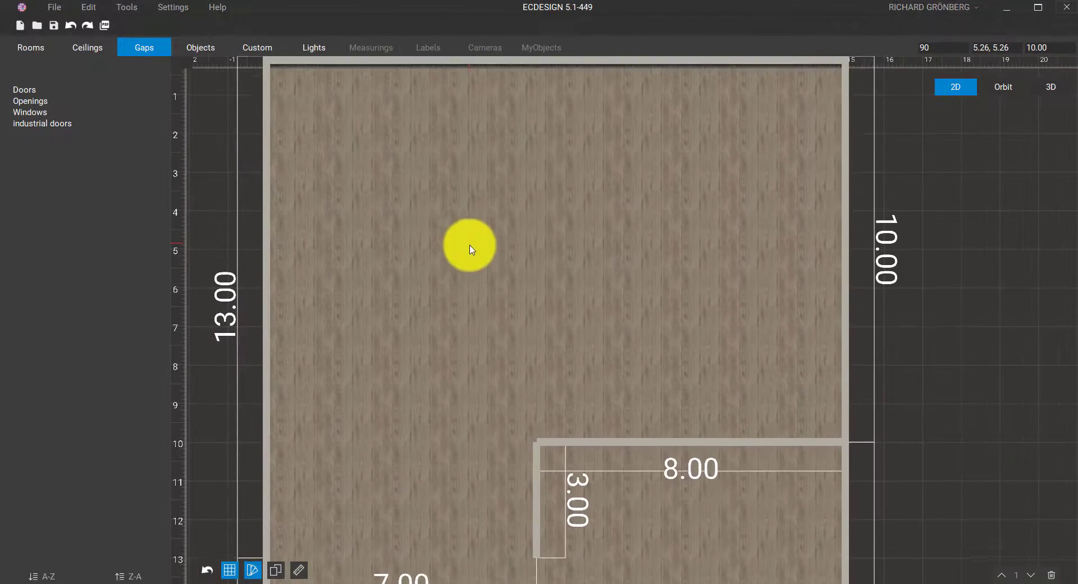
Select the L-shaped room in Rooms mode, showing area 171.00 and ceiling height 4.00
drag(476, 238, 531, 183)
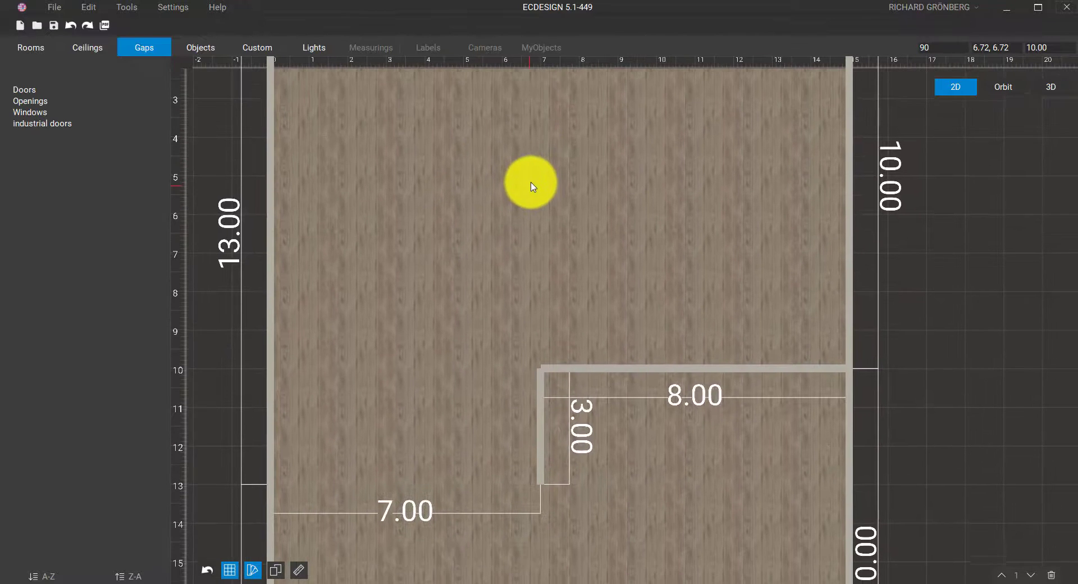
click(31, 49)
click(487, 251)
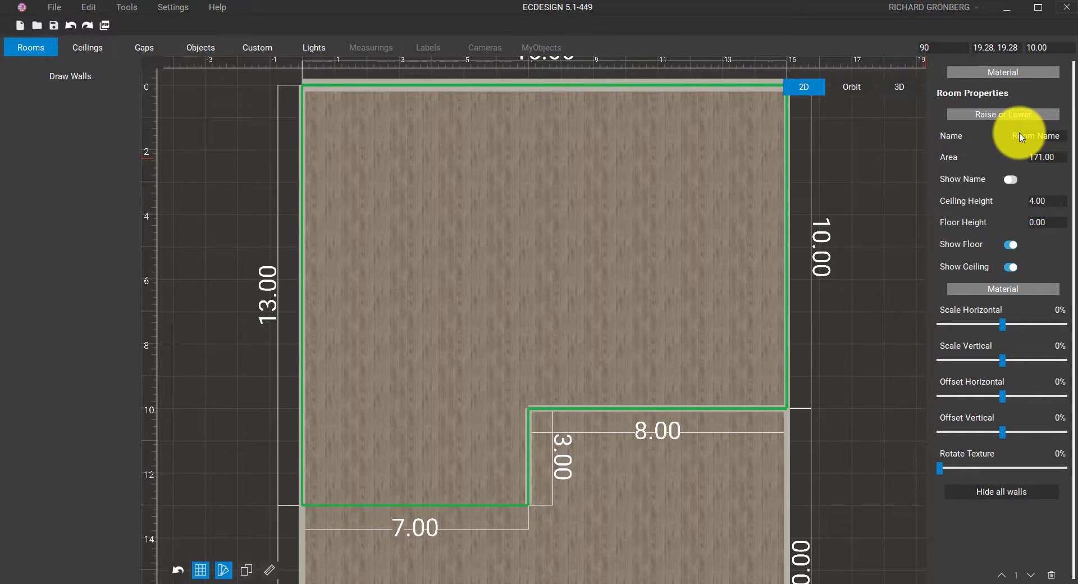
Raise the room's ceiling height to 6.00 and check it in the 3D orbit view
click(1038, 158)
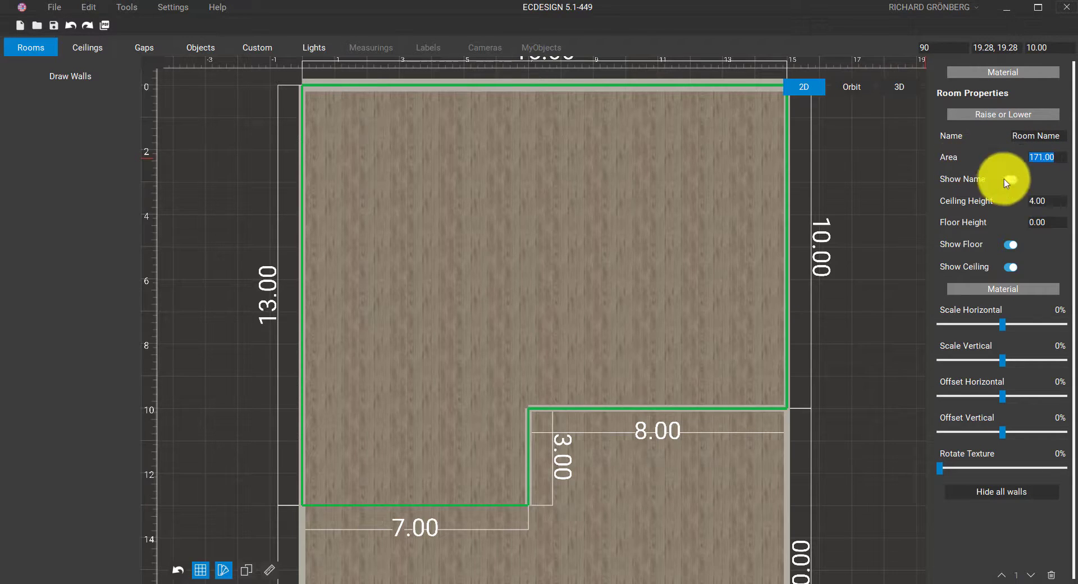
click(1056, 204)
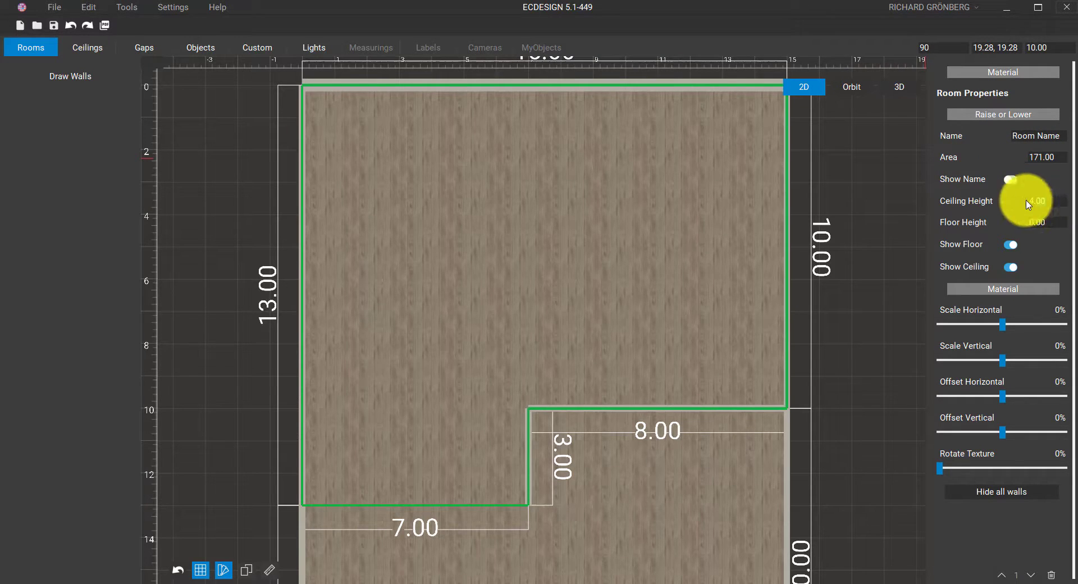
double_click(1037, 201)
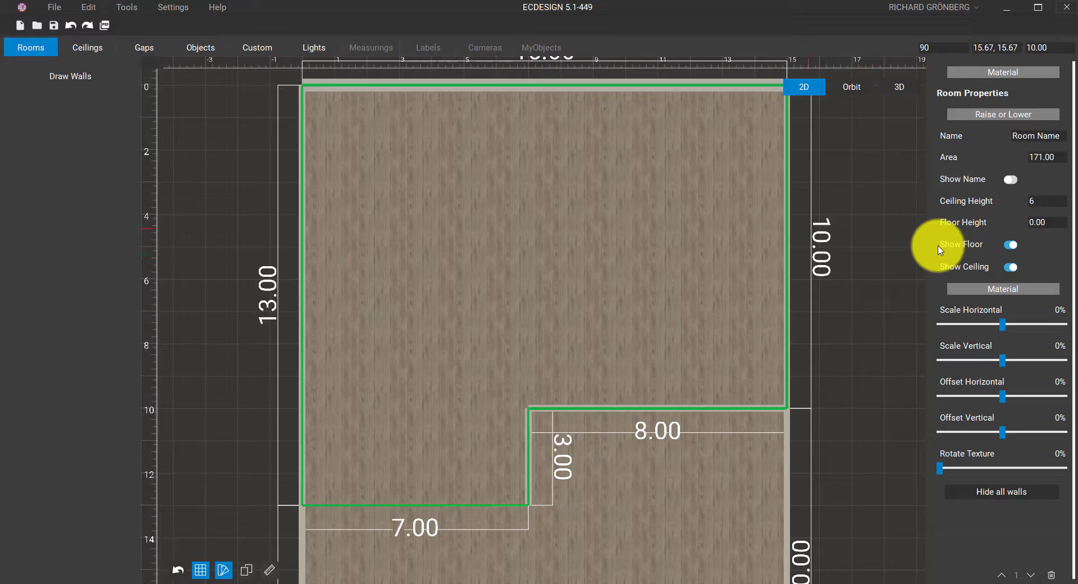
click(864, 87)
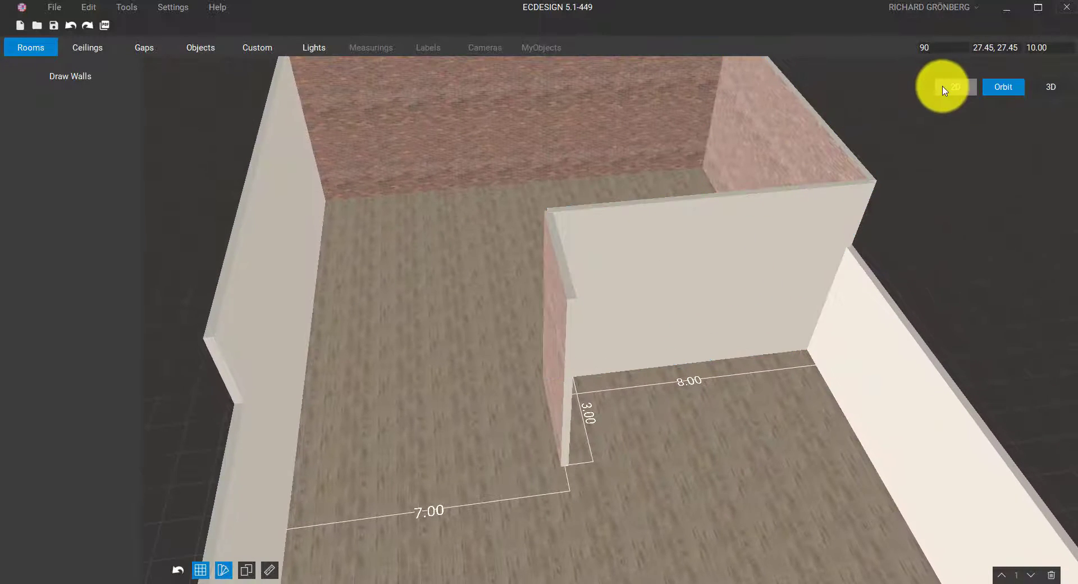
click(944, 88)
Reselect the room, toggle Show Floor off and back on, and bring up its material choices
click(648, 201)
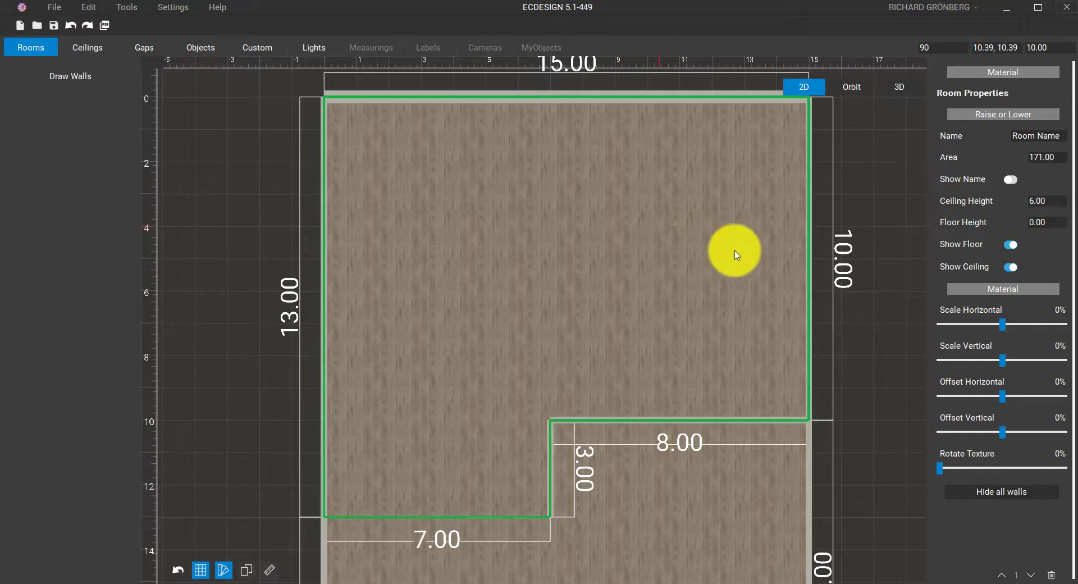
click(1011, 245)
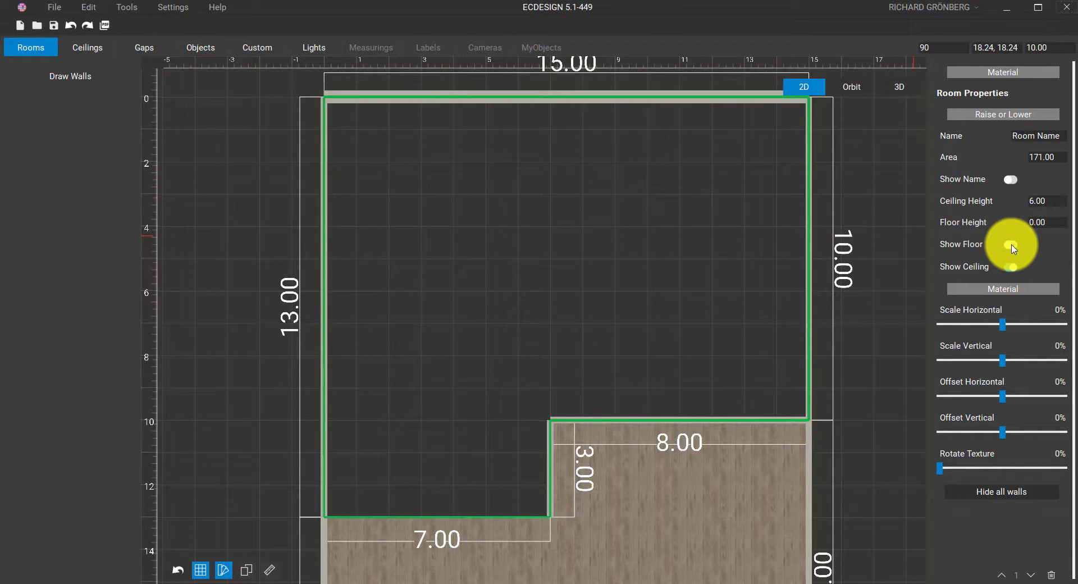
click(1011, 246)
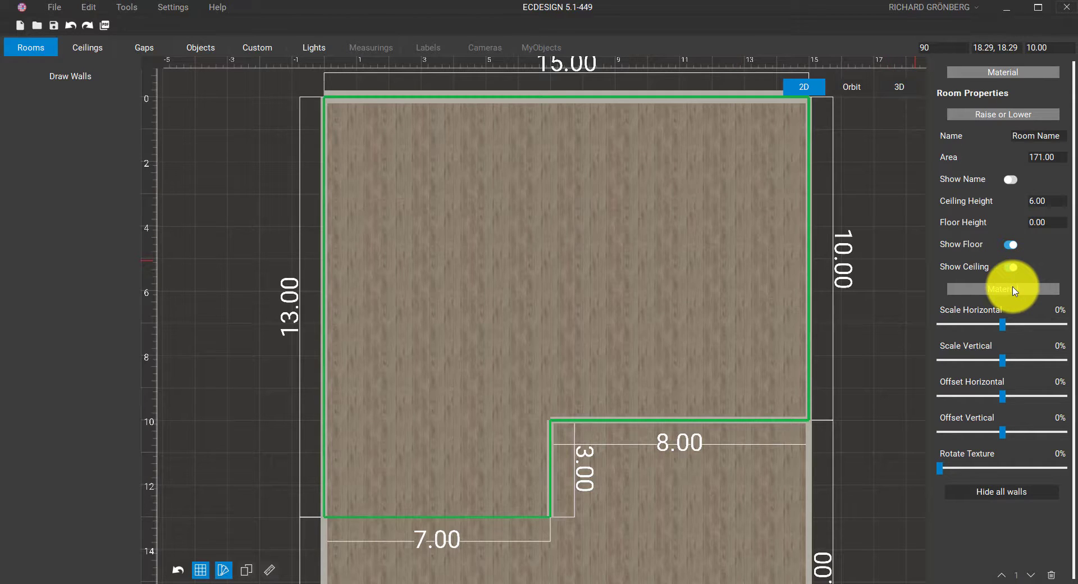
click(1002, 288)
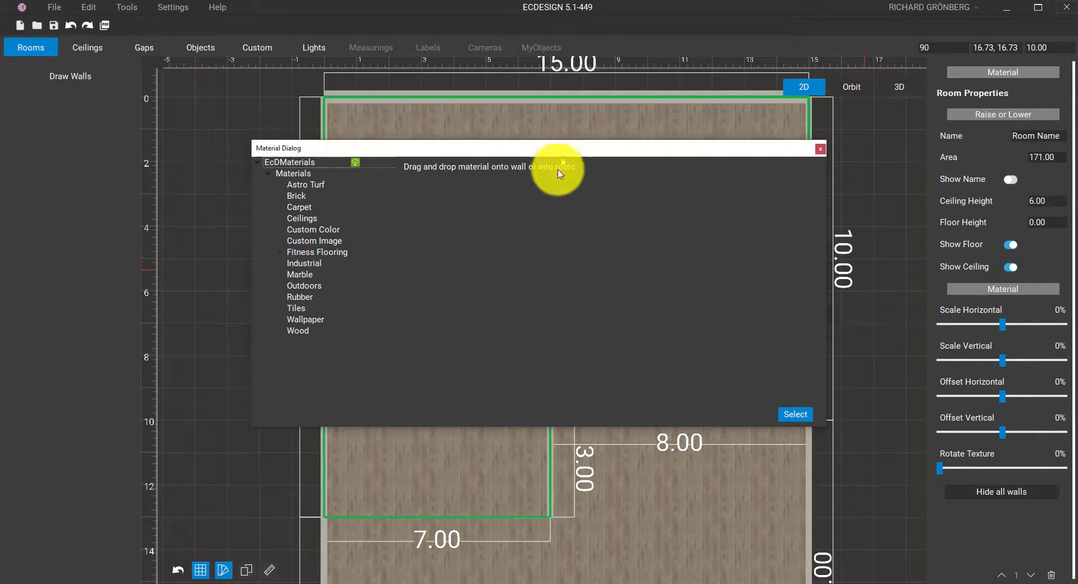
Try HD Rubber Speckle 7 and 6, settle on dark HD Rubber 3 for the floor, and view it in orbit
drag(563, 155, 557, 254)
click(297, 396)
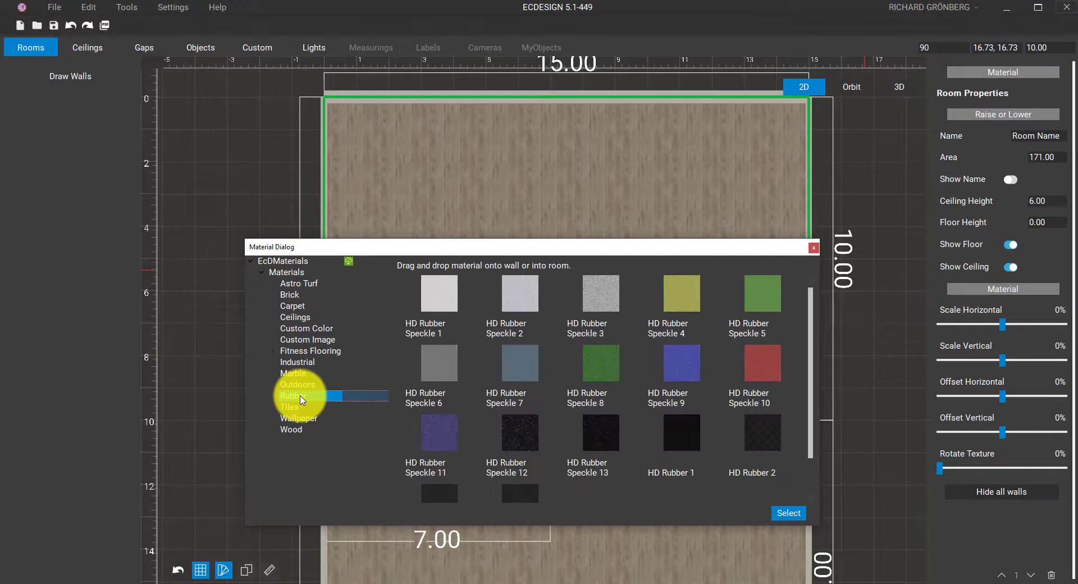
scroll(315, 403, down, 1)
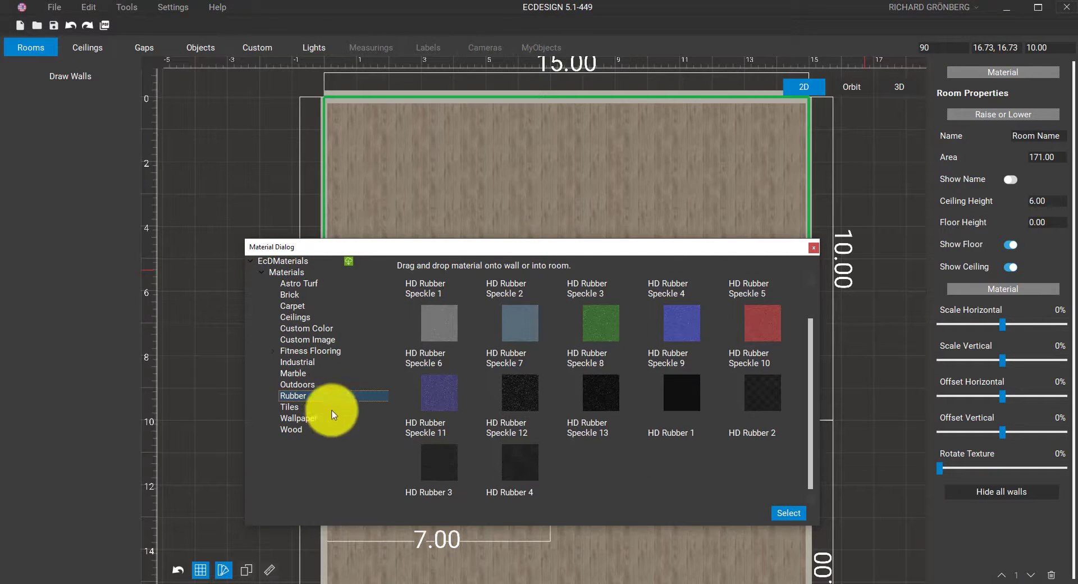
click(435, 457)
click(790, 513)
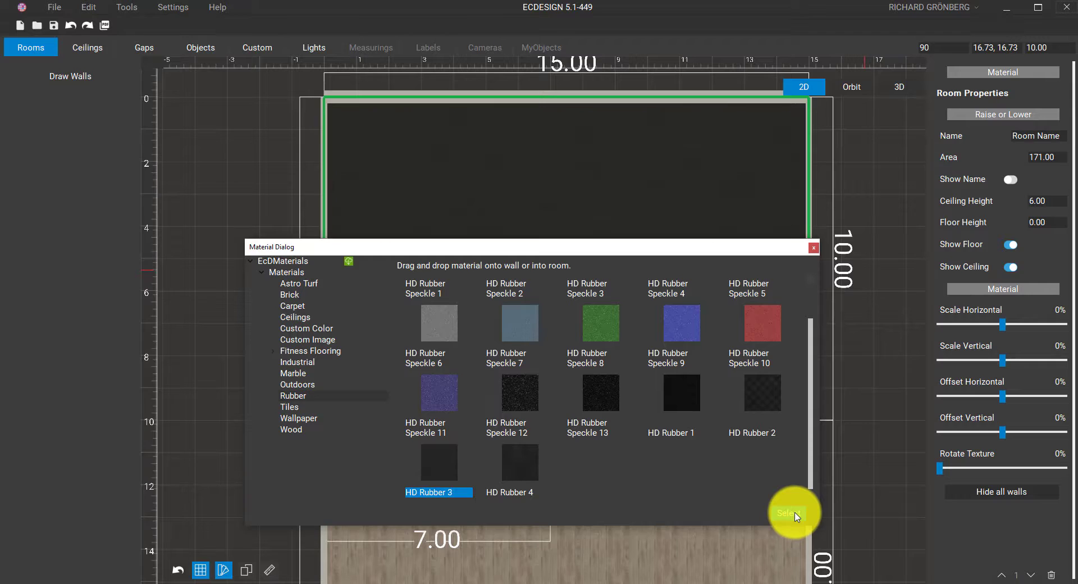
drag(518, 328, 532, 174)
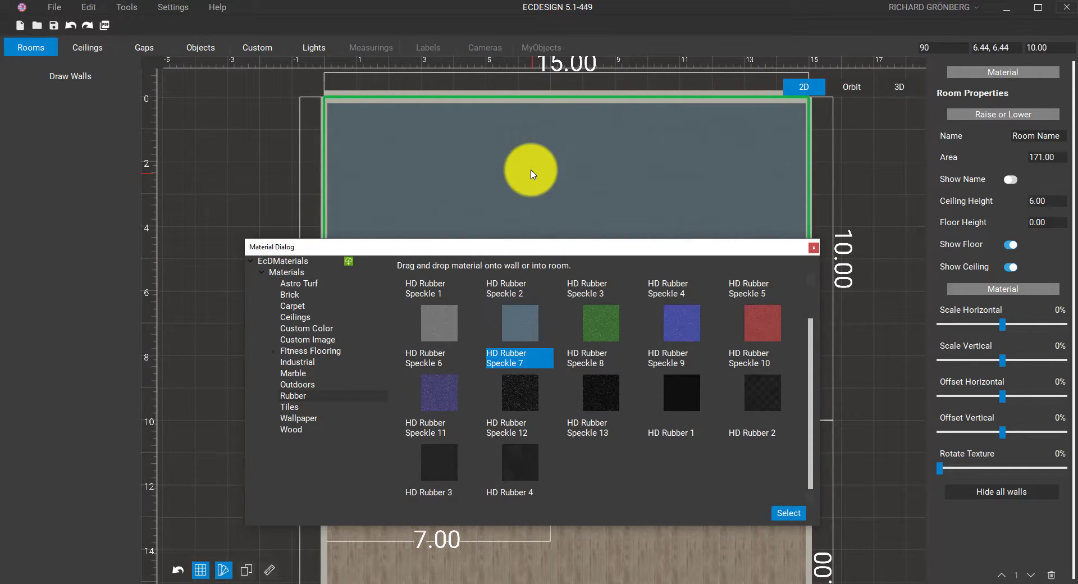
drag(444, 317, 525, 175)
drag(428, 480, 525, 194)
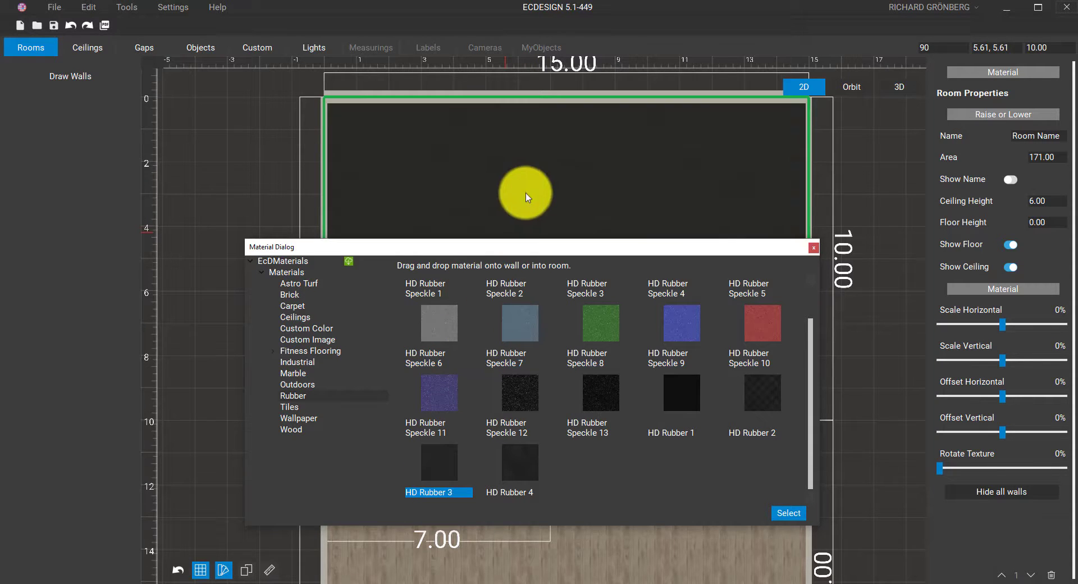
click(814, 248)
click(851, 89)
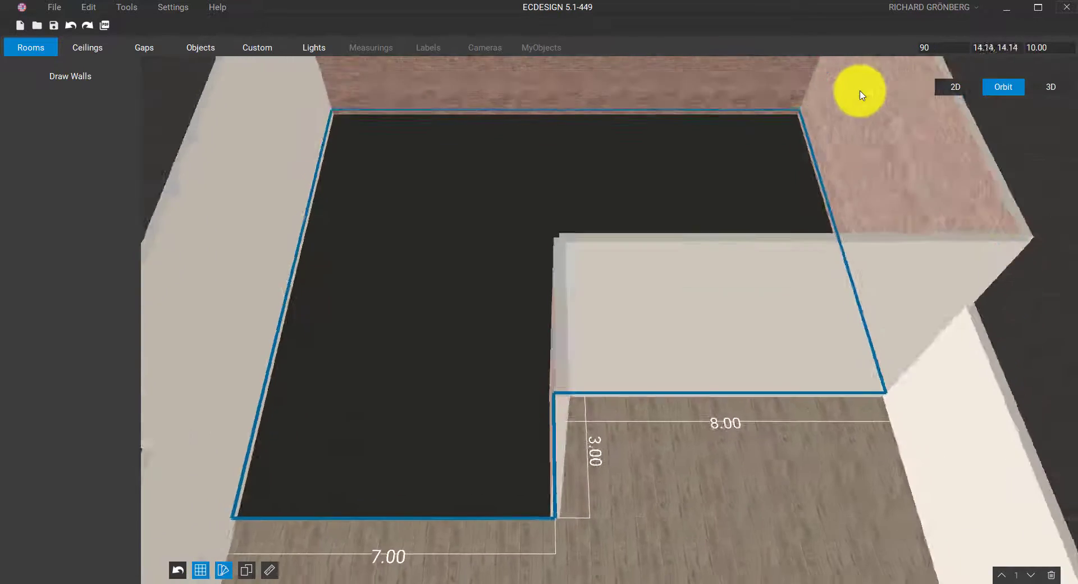
Select the brick wall and set its B-side custom texture scale to 79% horizontal, 78% vertical
drag(820, 154, 746, 376)
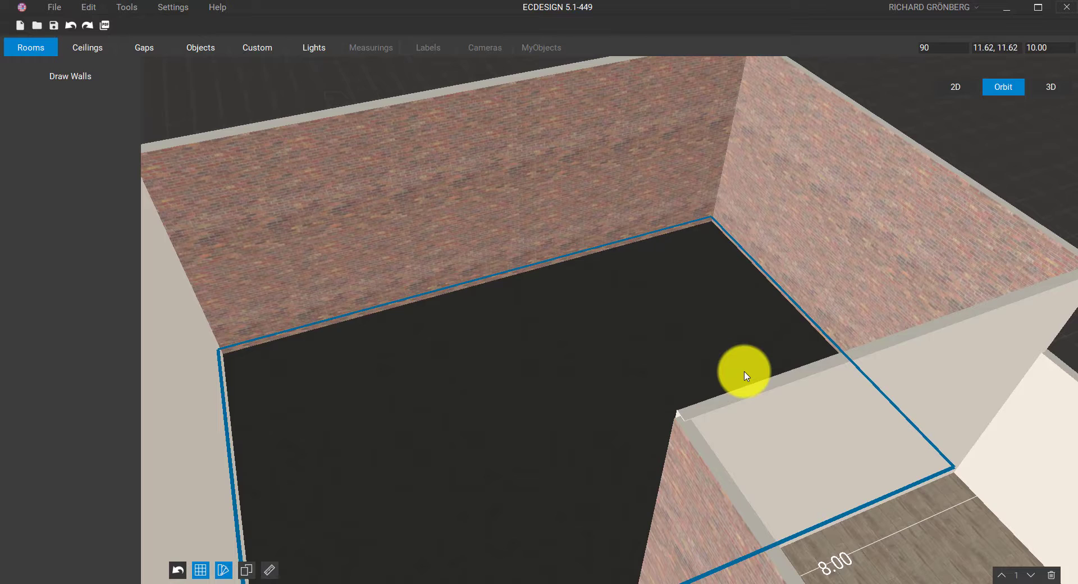
click(504, 210)
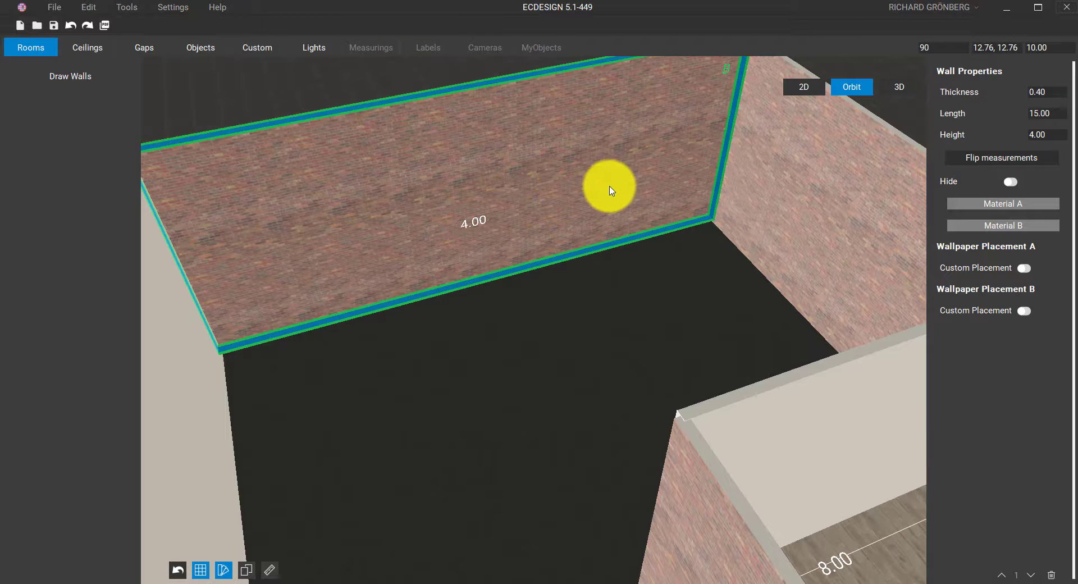
middle_drag(716, 99, 705, 146)
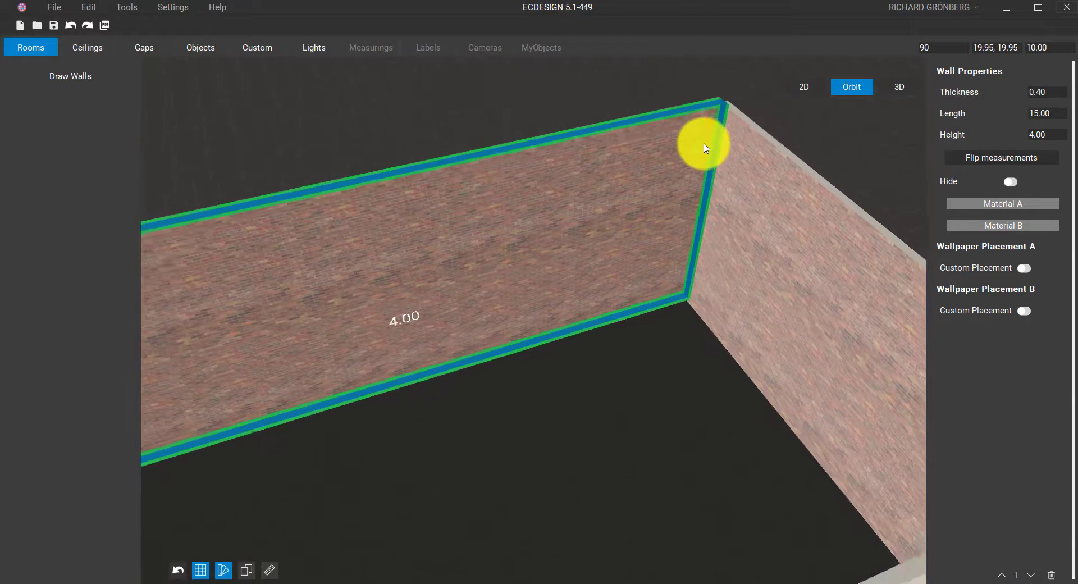
scroll(705, 146, up, 2)
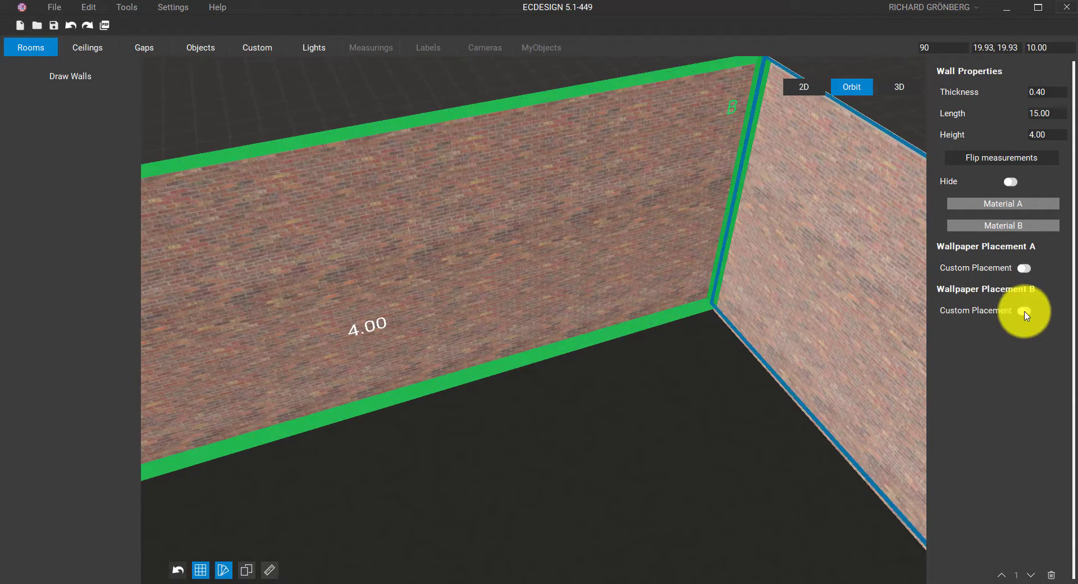
click(1024, 311)
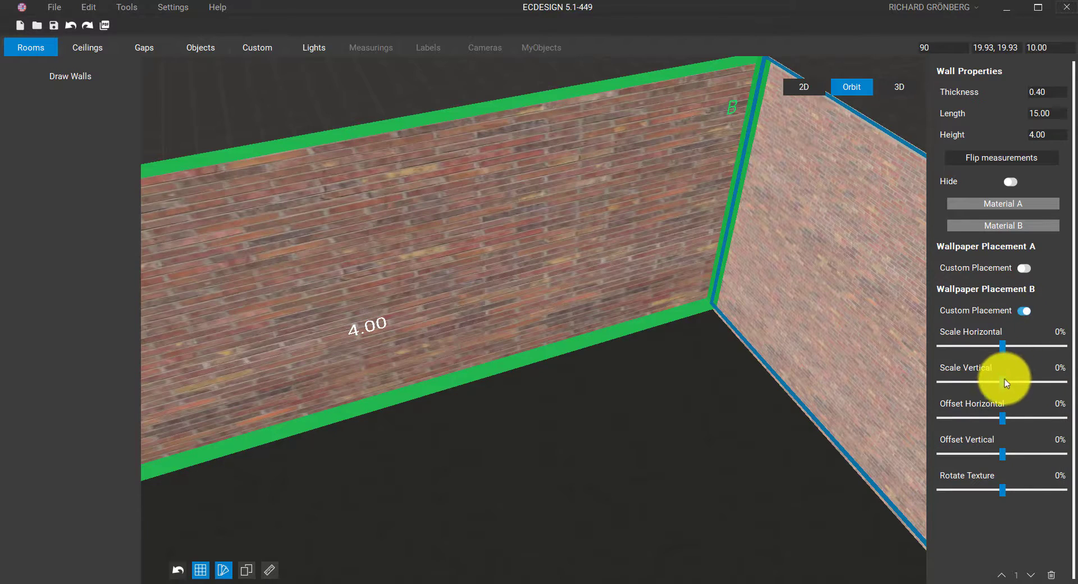
drag(1002, 382, 1038, 383)
drag(1003, 347, 1041, 349)
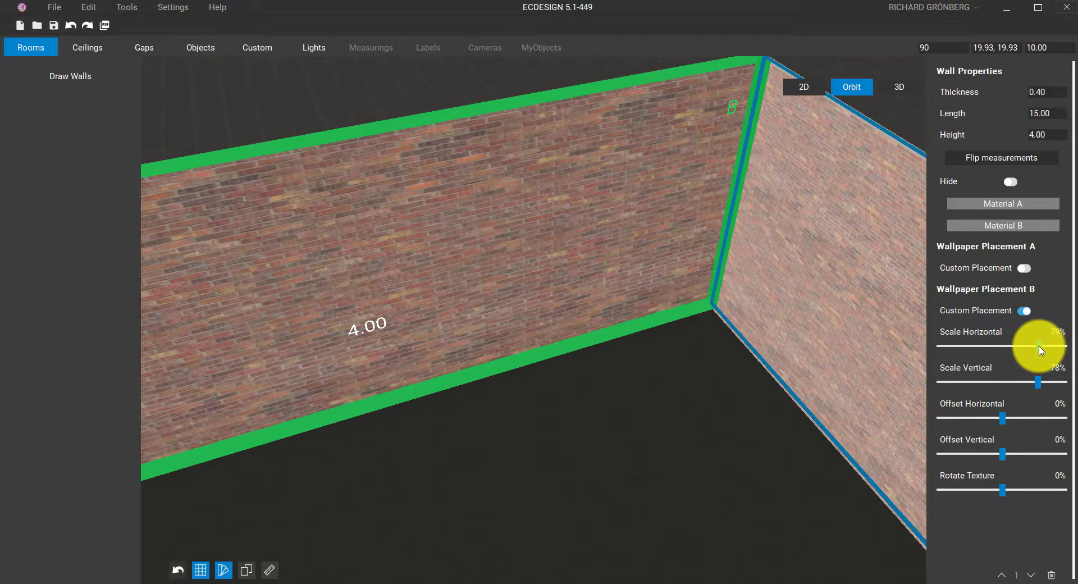
middle_drag(458, 247, 589, 229)
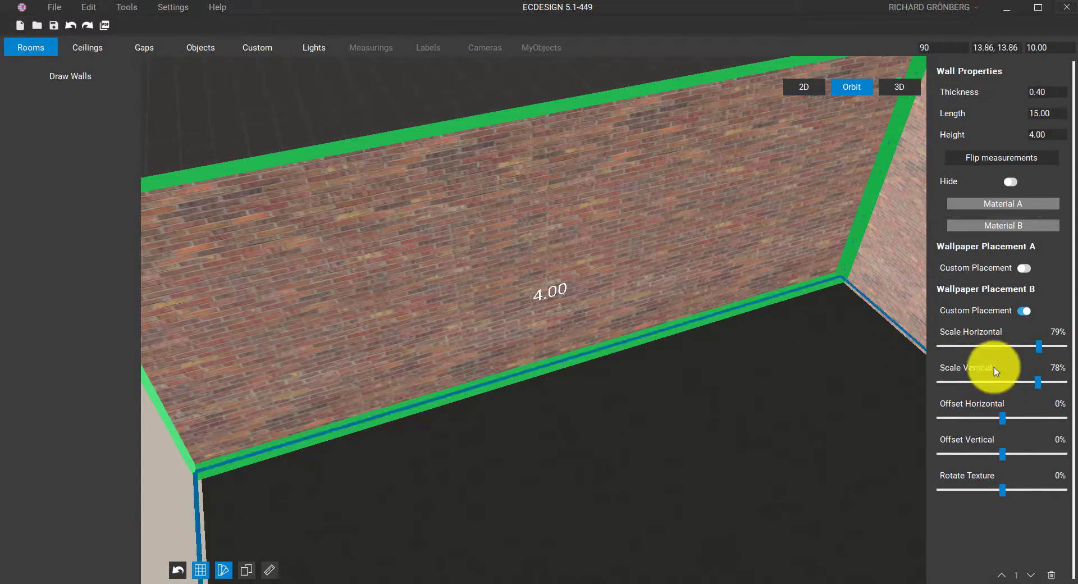
Replace the brick on the wall's B side with a dark grey custom colour
click(998, 227)
click(313, 229)
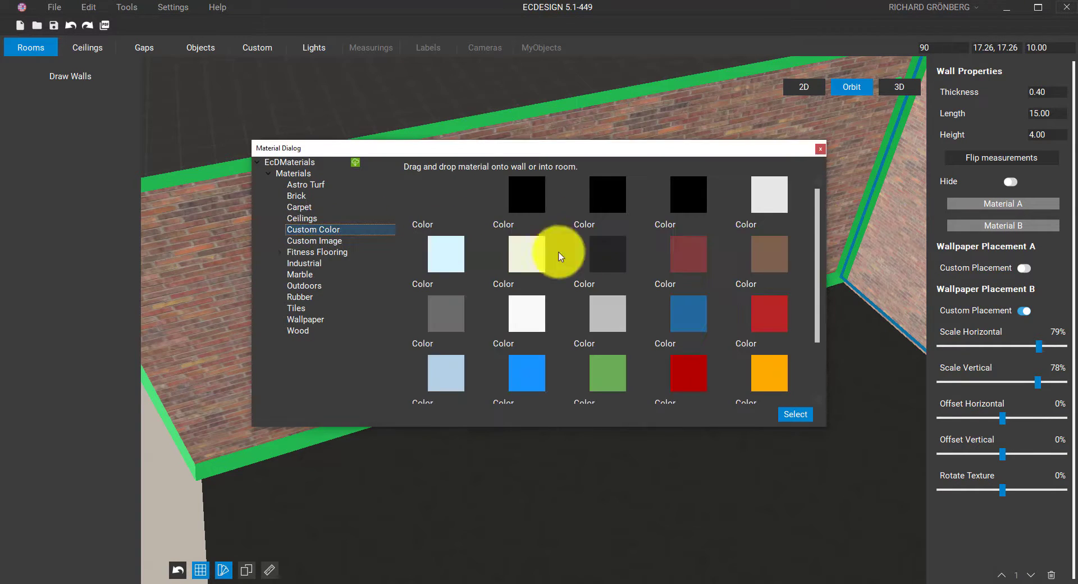
click(599, 260)
click(794, 412)
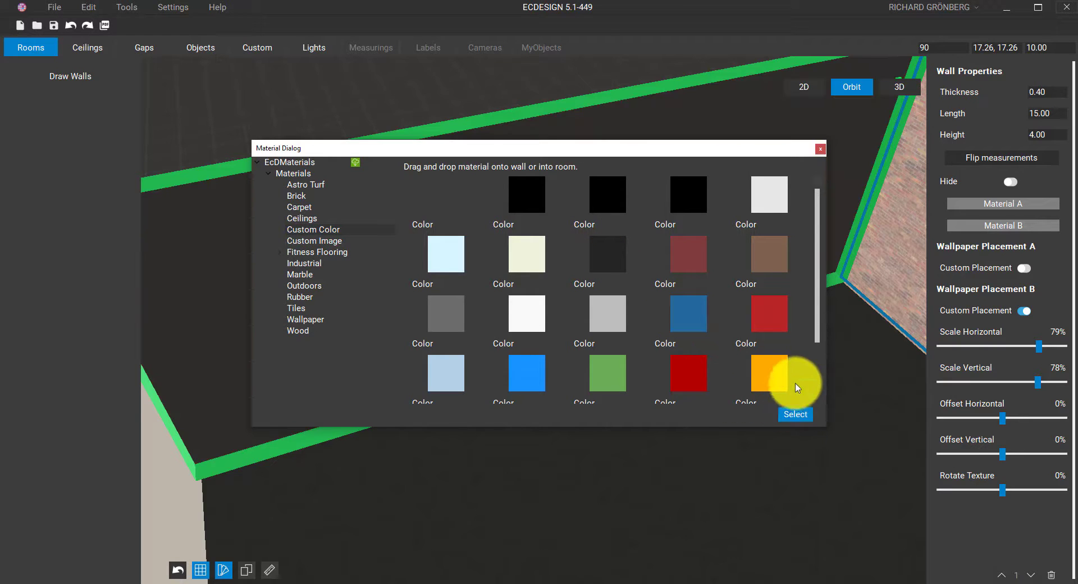
click(820, 149)
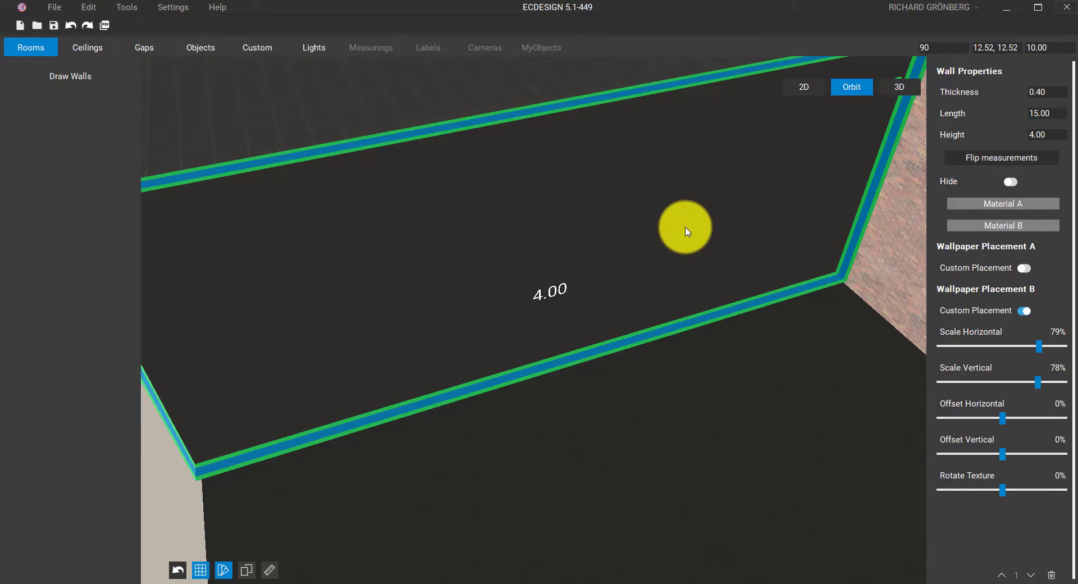
middle_drag(684, 227, 667, 190)
click(669, 194)
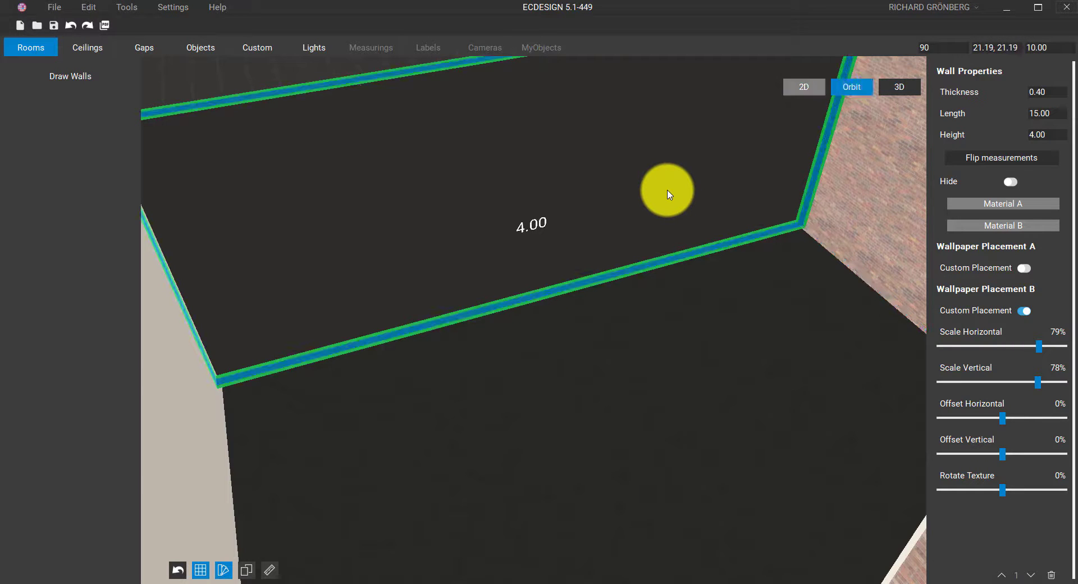
right_drag(668, 190, 770, 204)
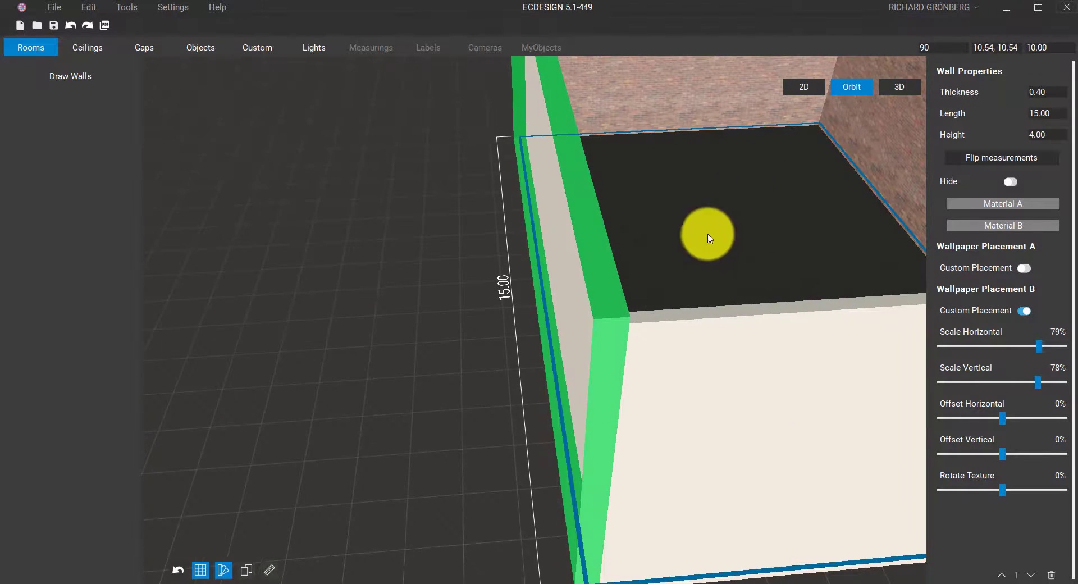
right_drag(707, 233, 423, 407)
right_drag(493, 383, 651, 444)
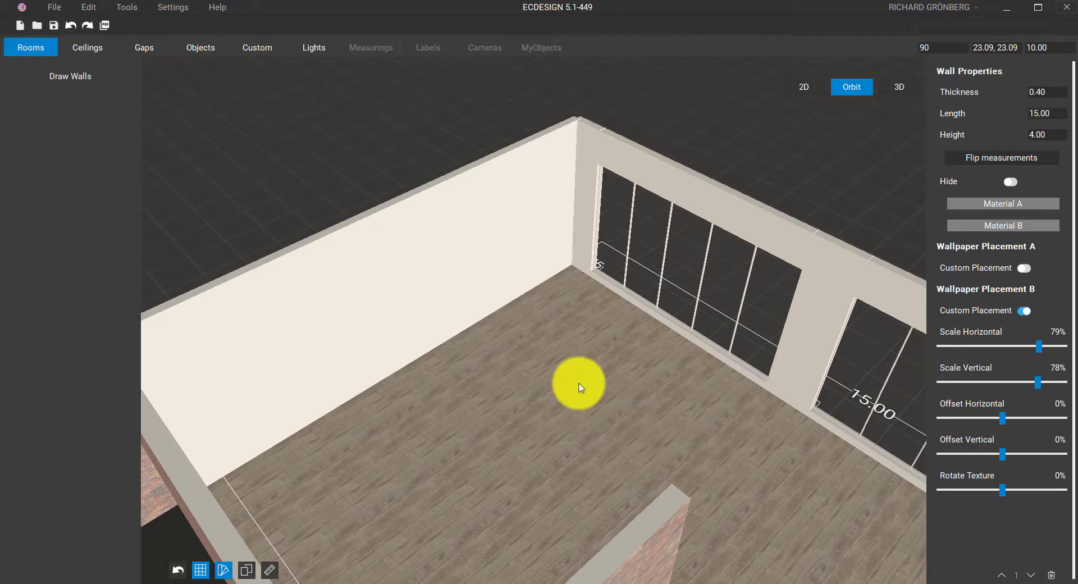
Place a Window 1 (5 glass) on the back white wall and widen it to 3.78 m
click(157, 43)
mouse_move(482, 320)
right_down()
mouse_move(415, 315)
mouse_move(473, 308)
right_up()
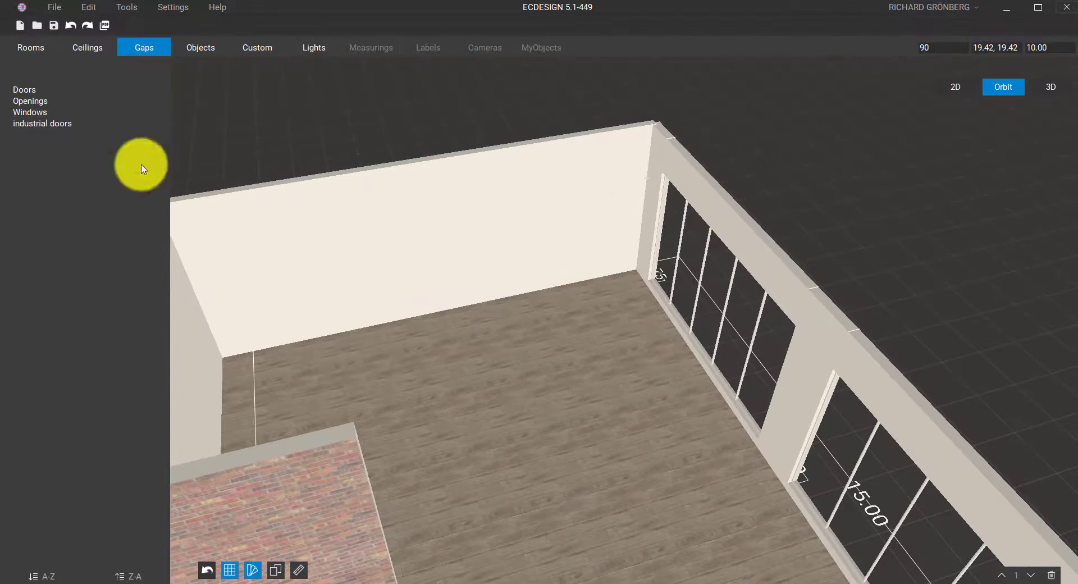
click(19, 113)
click(85, 191)
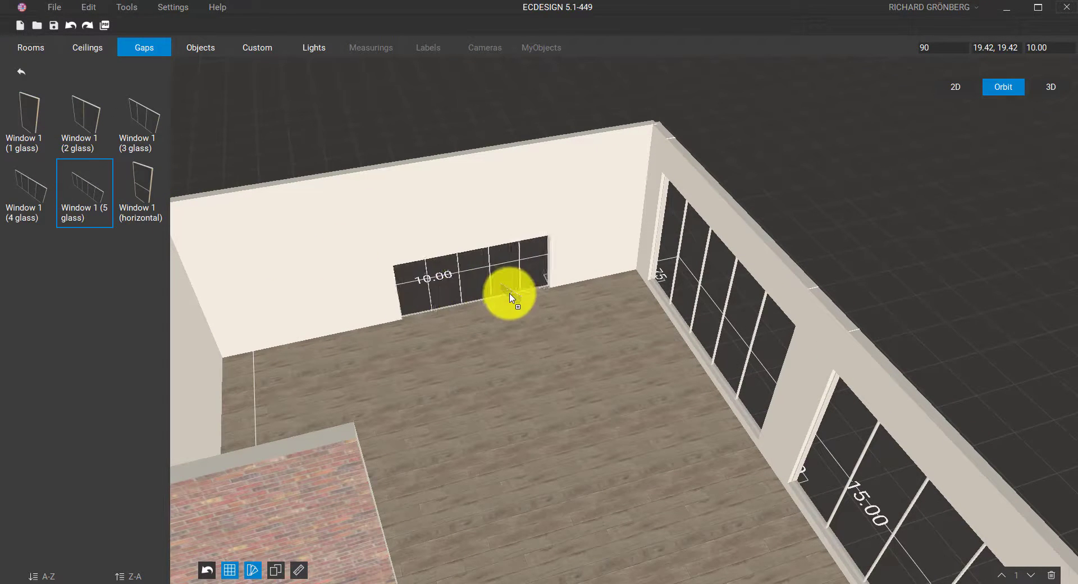
drag(535, 290, 534, 290)
click(505, 284)
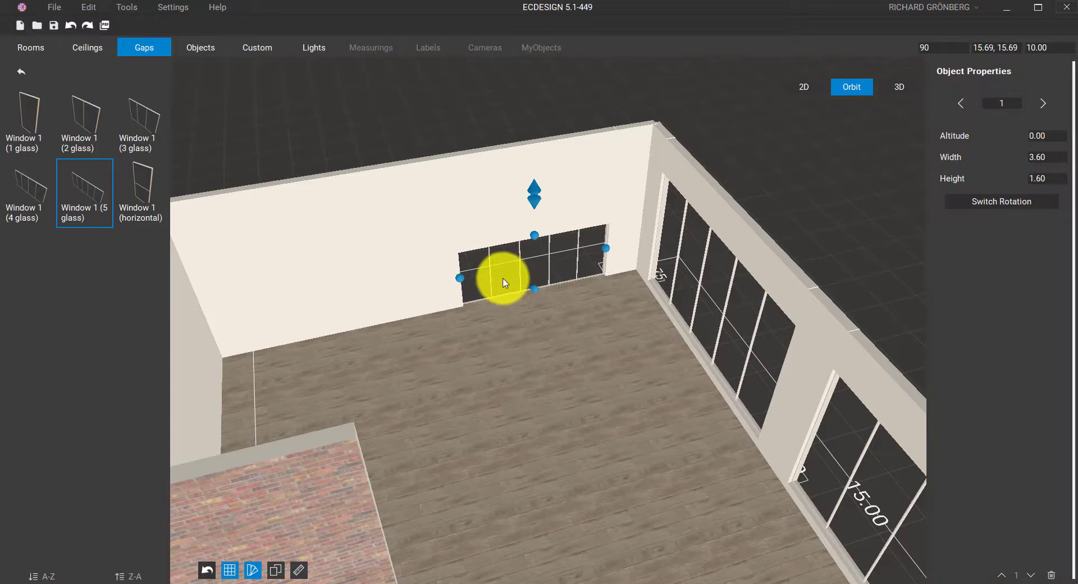
mouse_move(462, 285)
mouse_down()
mouse_move(295, 306)
mouse_move(460, 293)
mouse_up()
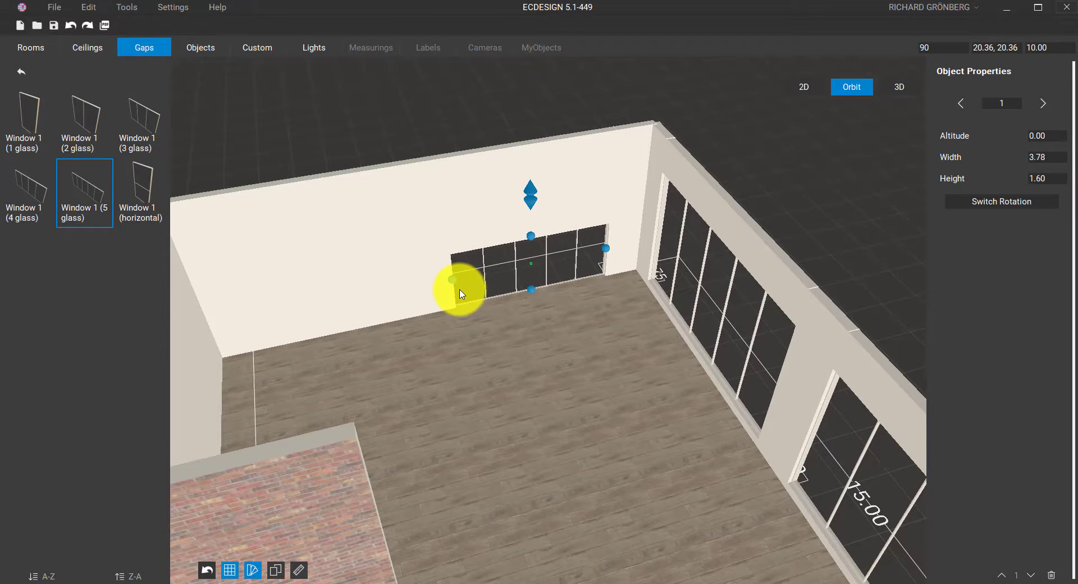
Duplicate the window, stack the copy on the wall, and settle it at altitude 0.97
click(962, 104)
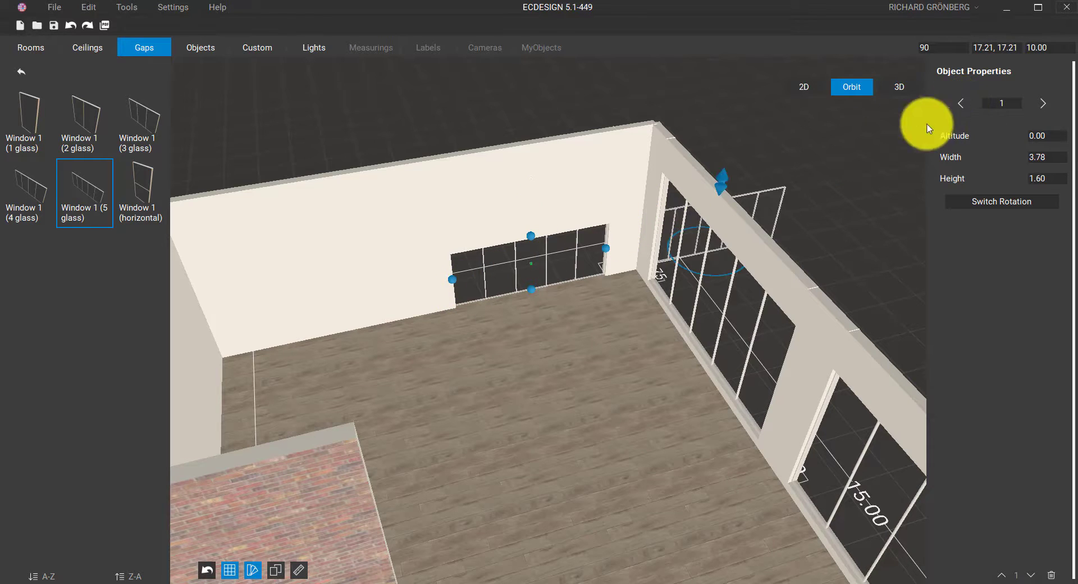
drag(769, 223, 593, 235)
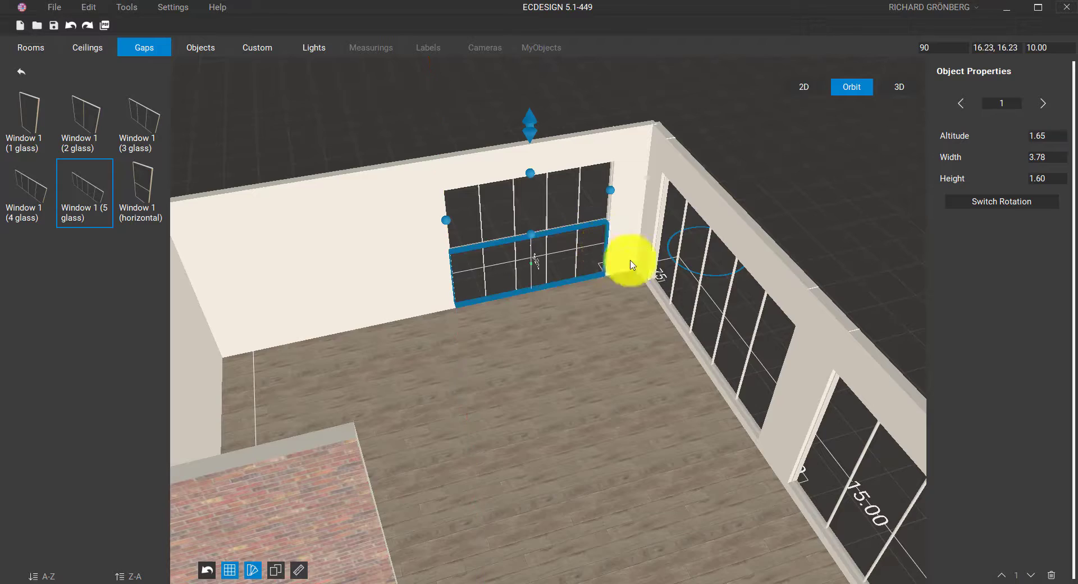
middle_drag(630, 265, 668, 277)
scroll(669, 278, up, 2)
right_drag(668, 278, 659, 221)
scroll(659, 220, up, 1)
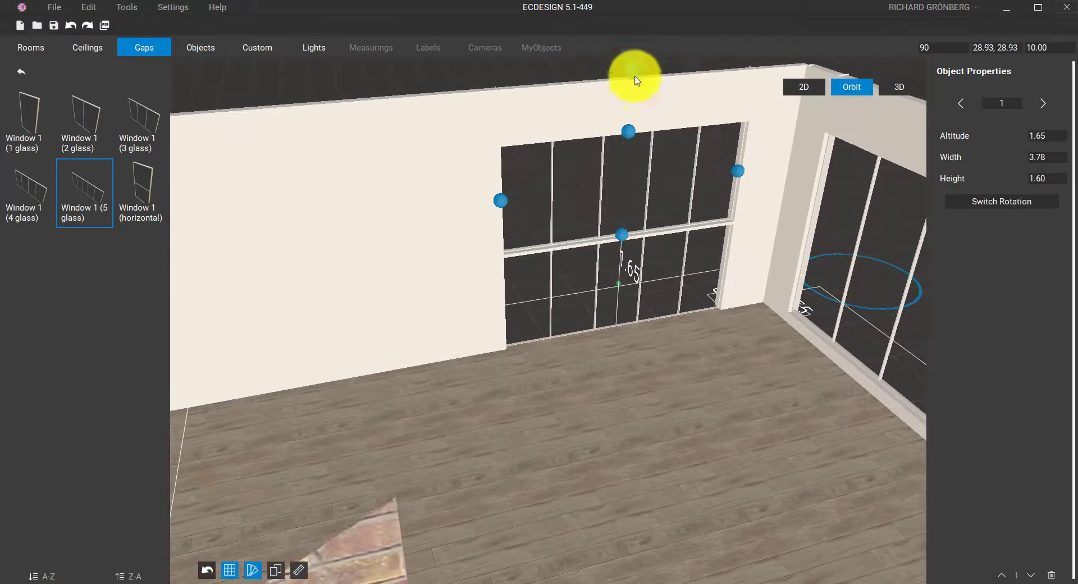
middle_drag(629, 92, 587, 118)
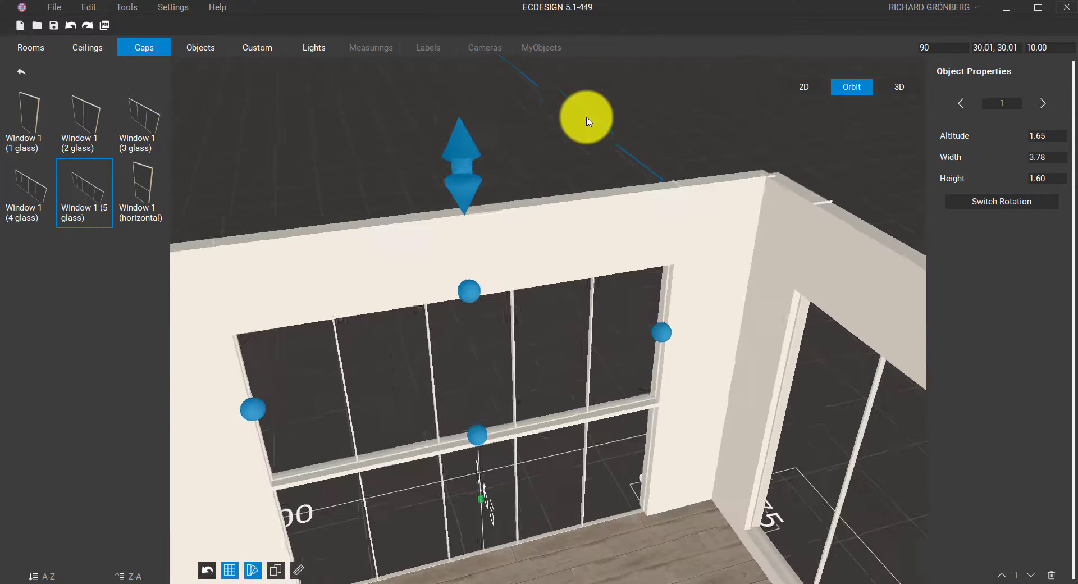
drag(464, 178, 470, 242)
middle_drag(472, 237, 570, 200)
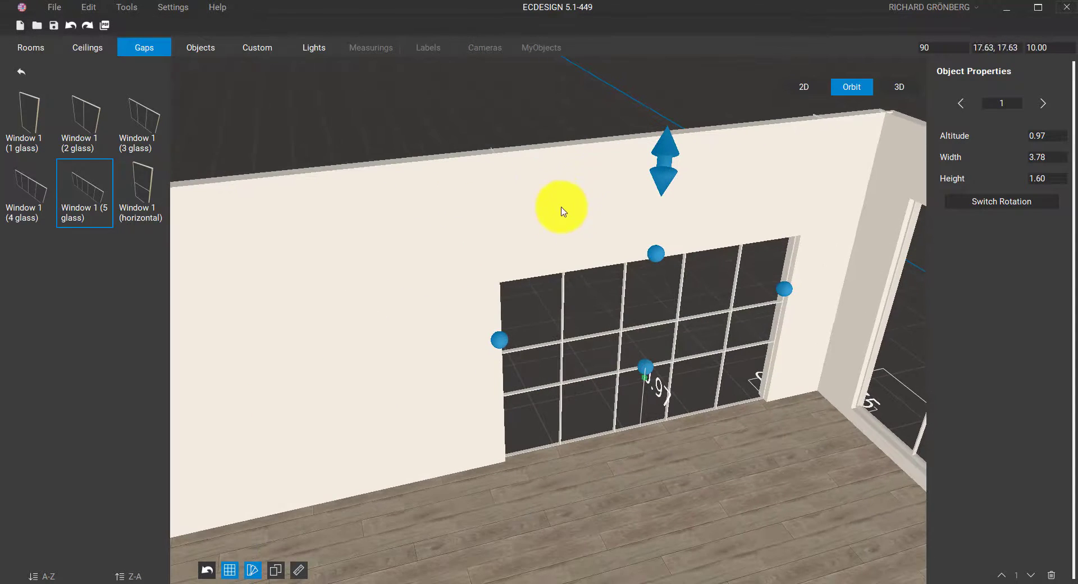
Add two horizontal Window 1 openings further left along the wall
middle_drag(457, 303, 570, 288)
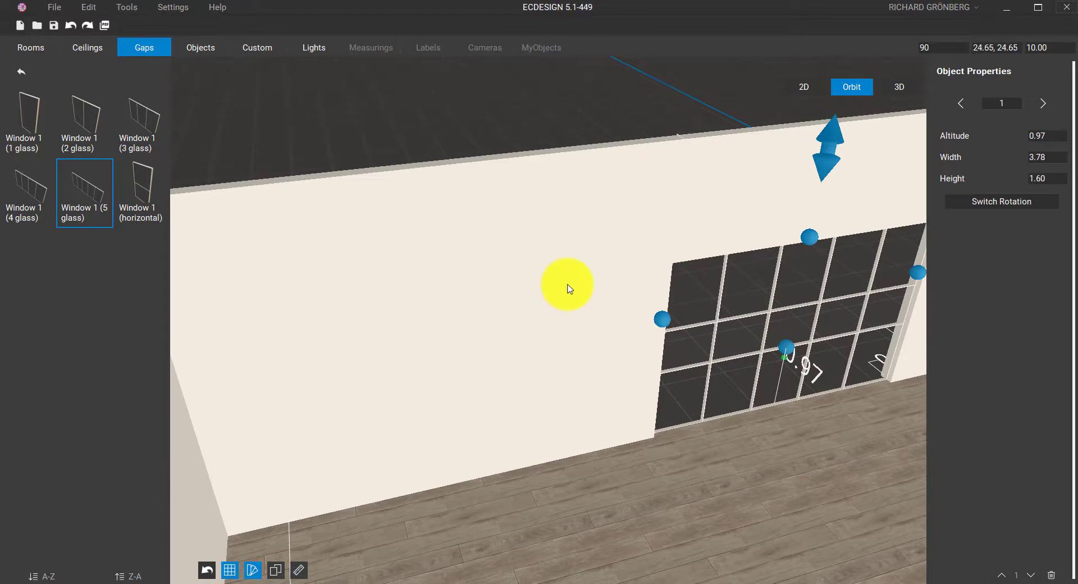
drag(142, 188, 532, 432)
drag(160, 208, 322, 452)
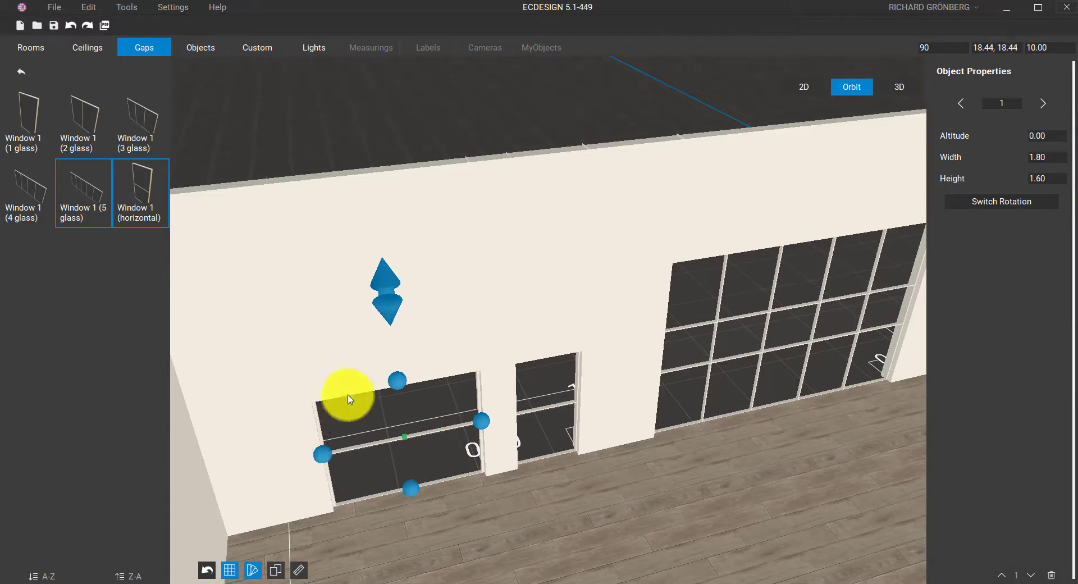
Raise the horizontal window to altitude 1.60, slide it right, and narrow the smaller window to 0.76 m
drag(382, 299, 391, 172)
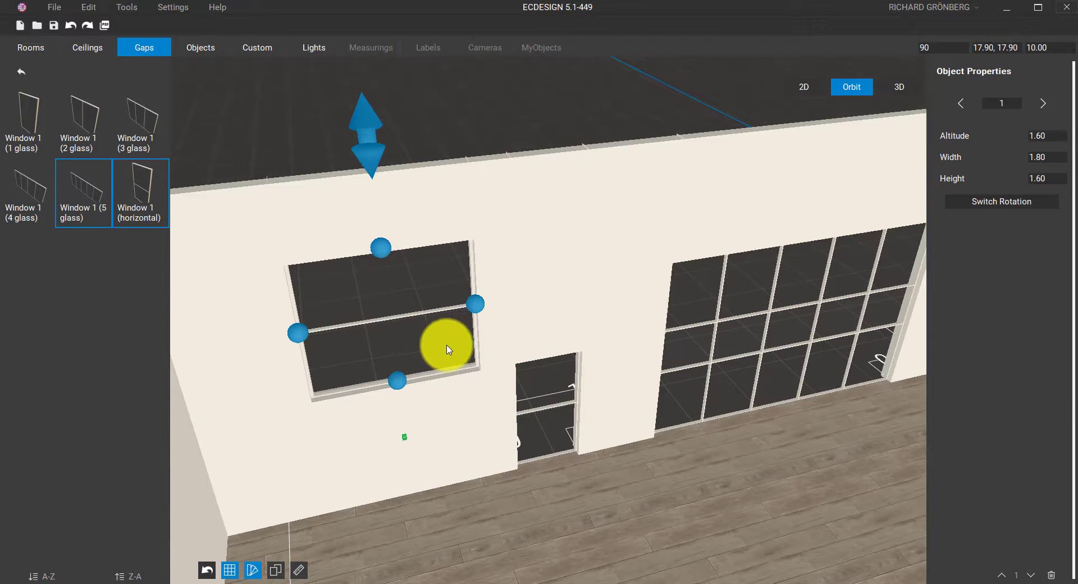
drag(445, 344, 508, 340)
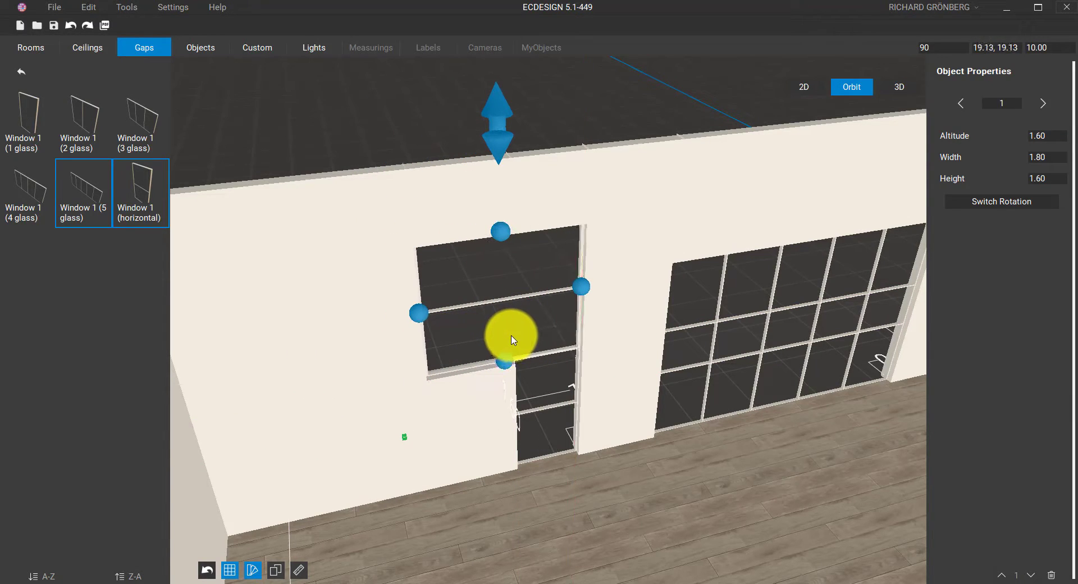
drag(492, 157, 496, 123)
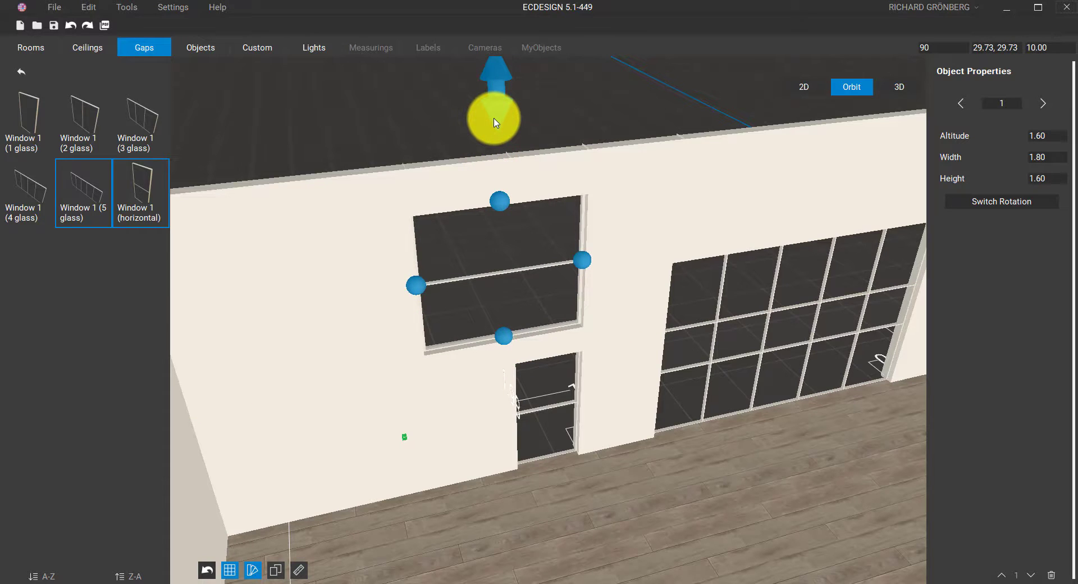
click(556, 443)
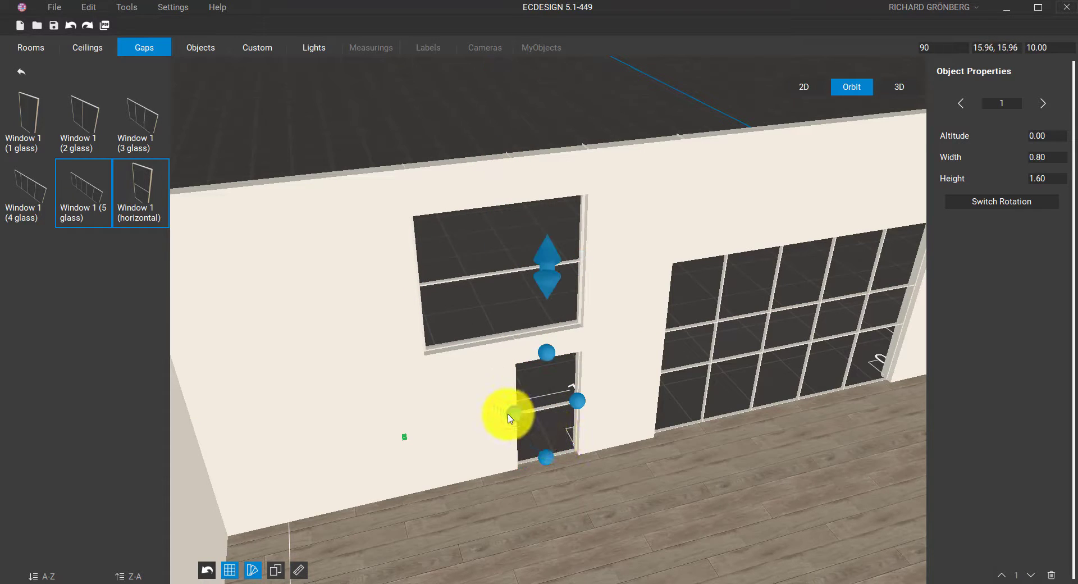
drag(510, 418, 568, 399)
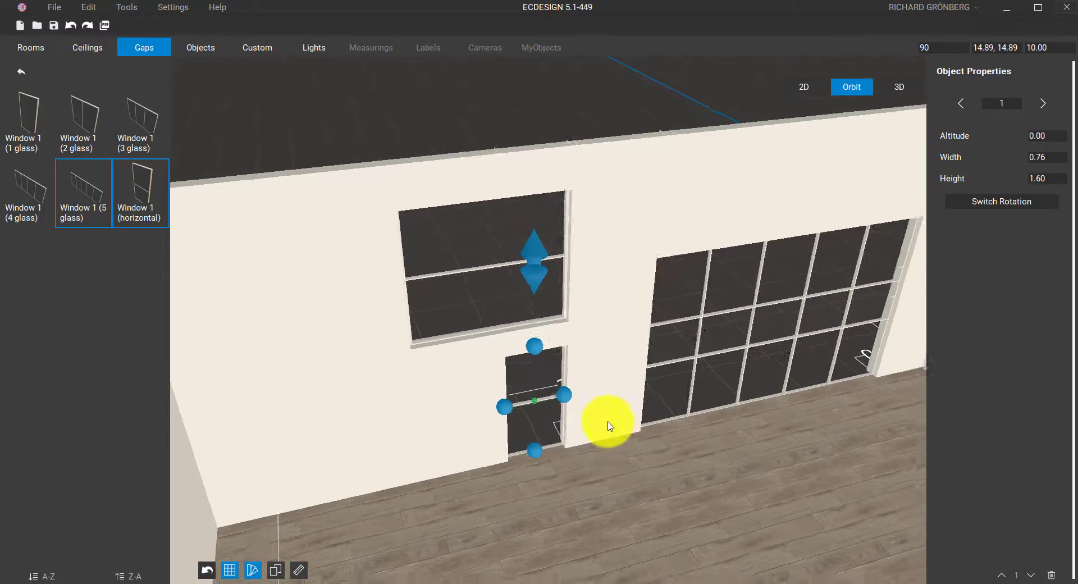
Return to the top-down 2D floor plan of the room
scroll(549, 402, down, 5)
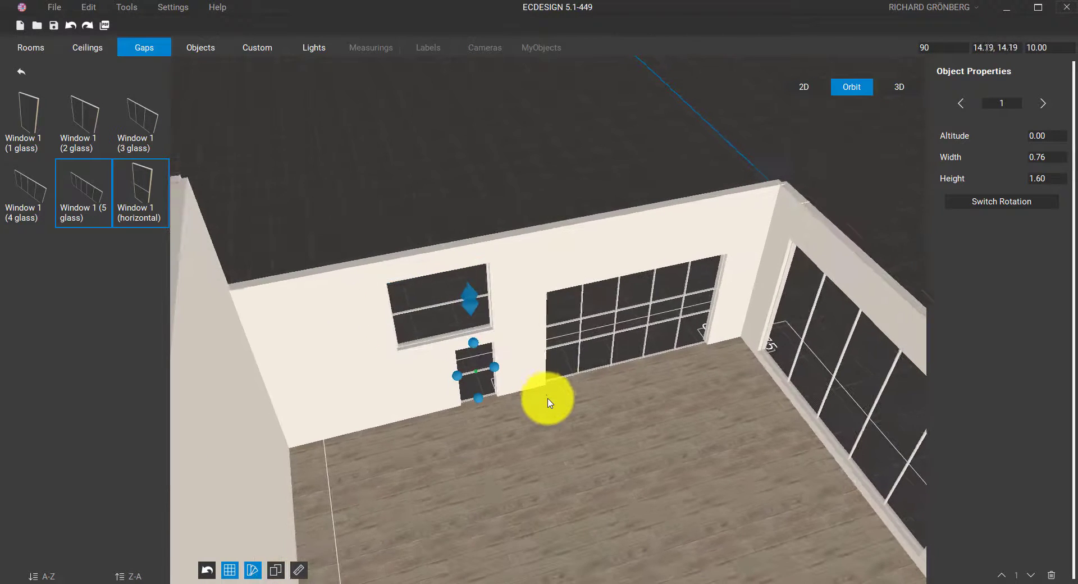
middle_drag(571, 420, 678, 281)
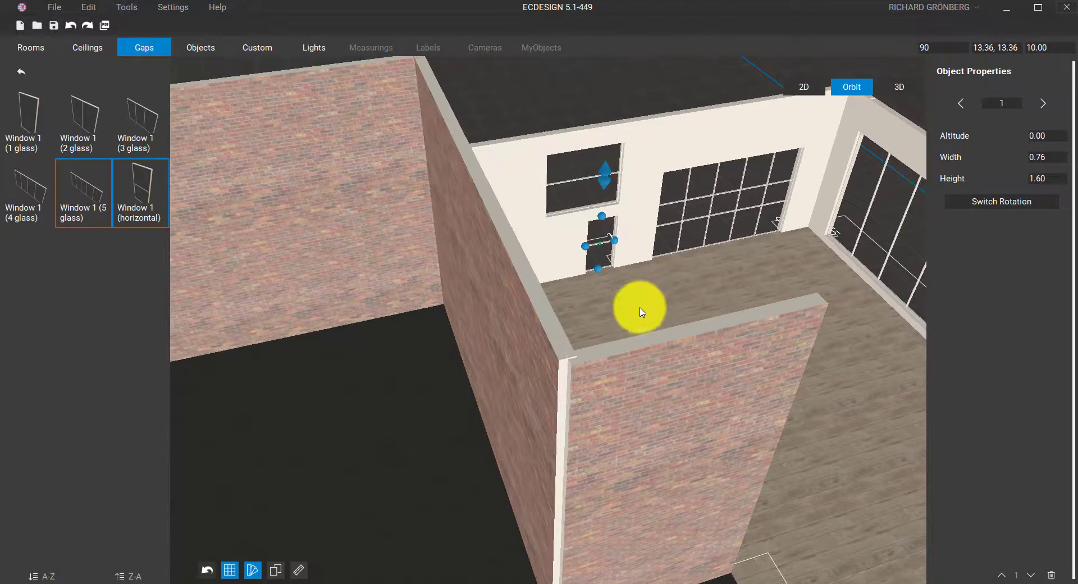
middle_drag(642, 312, 503, 339)
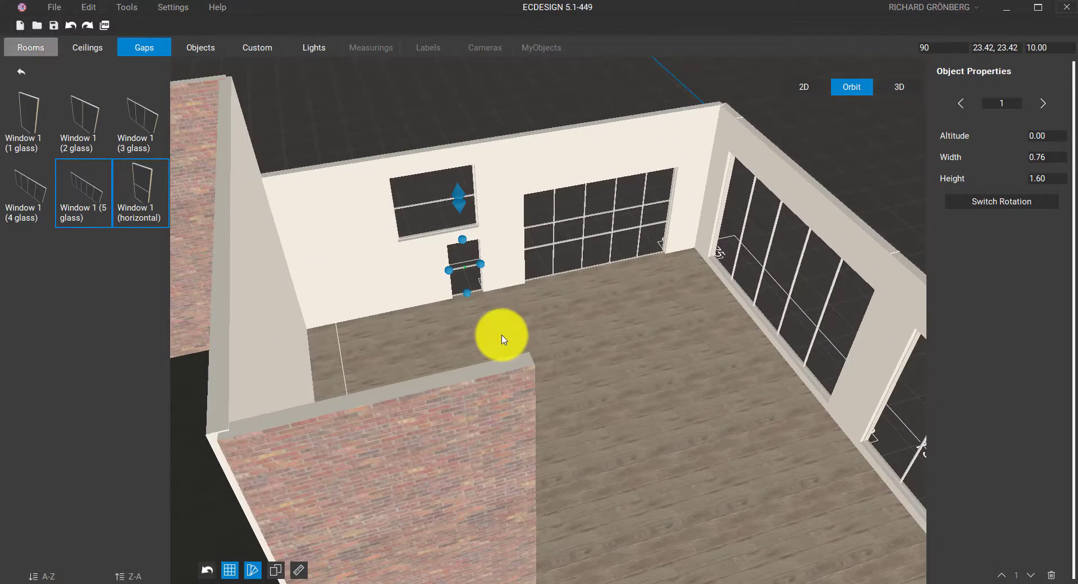
click(799, 87)
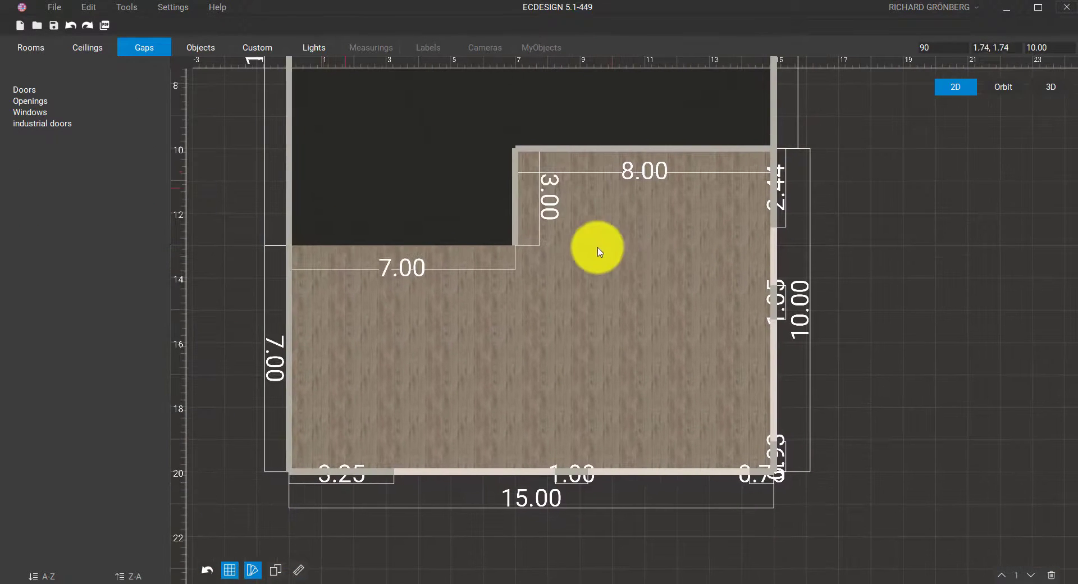
Show the Objects library listing catalogues such as Fitness, Standard and TRUE FITNESS
click(212, 48)
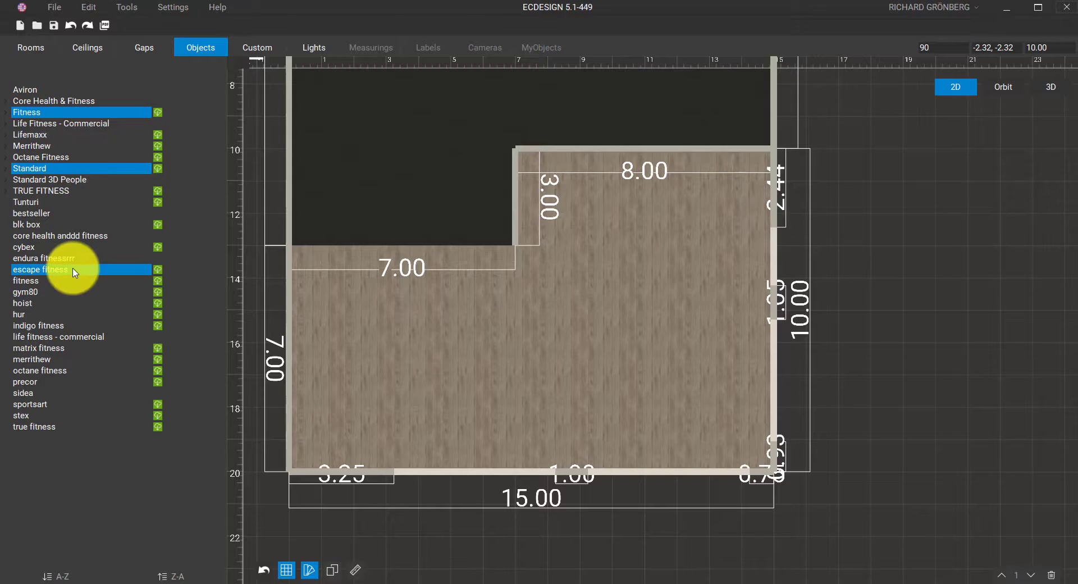
click(49, 138)
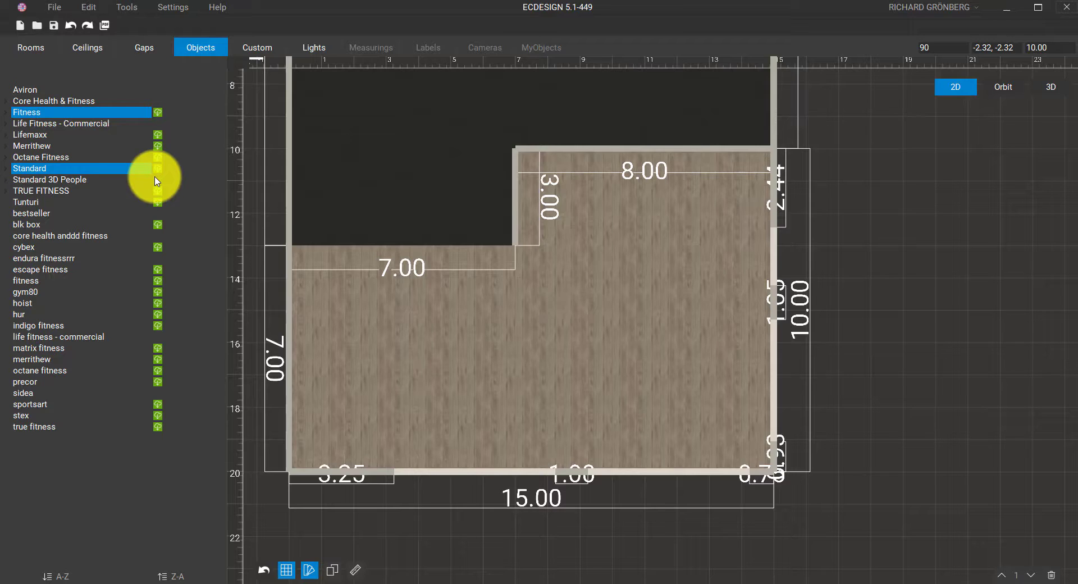
Browse Core Health & Fitness > Star Trac > Cardio > 8 Series Cardio > Treadmills
mouse_move(349, 195)
mouse_down()
mouse_move(362, 195)
mouse_move(409, 332)
mouse_move(401, 442)
mouse_up()
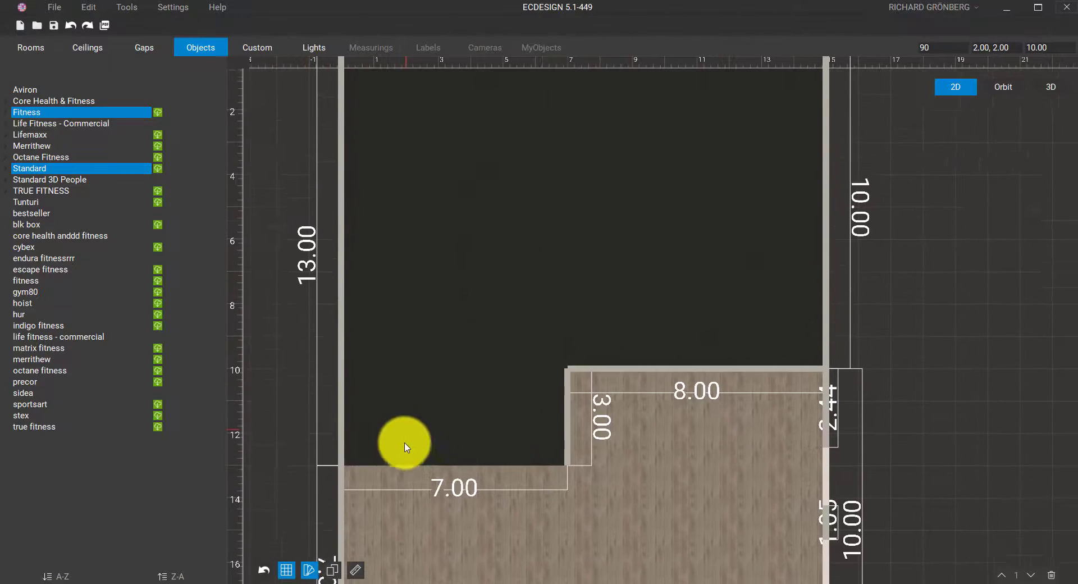
click(108, 259)
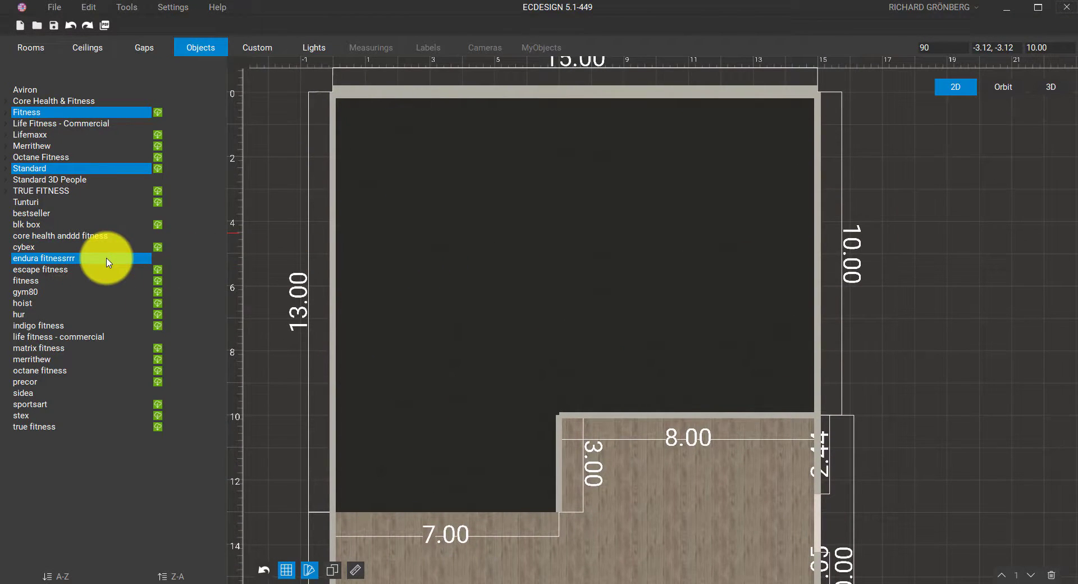
click(12, 237)
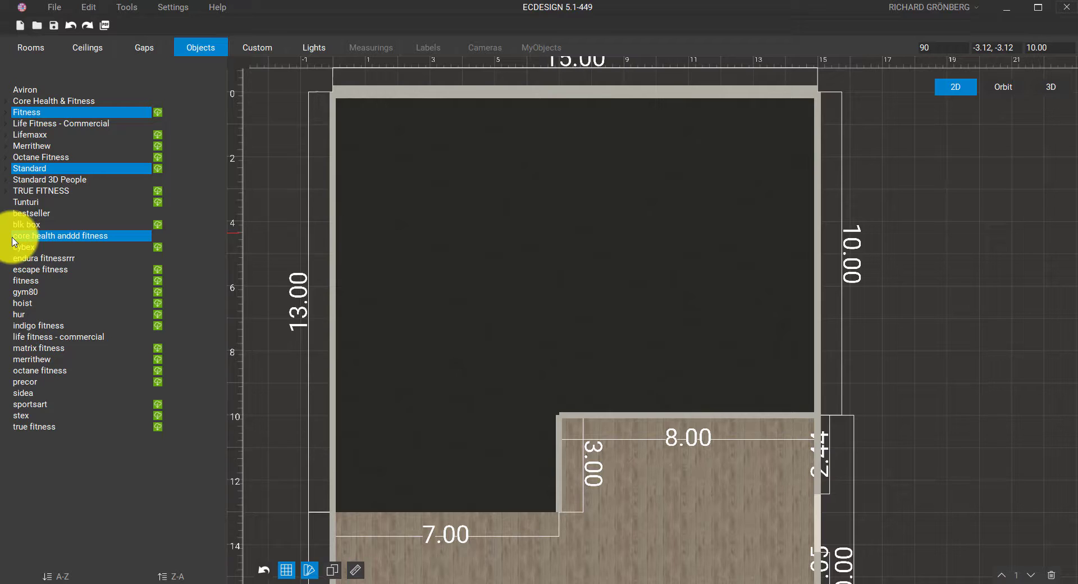
click(7, 102)
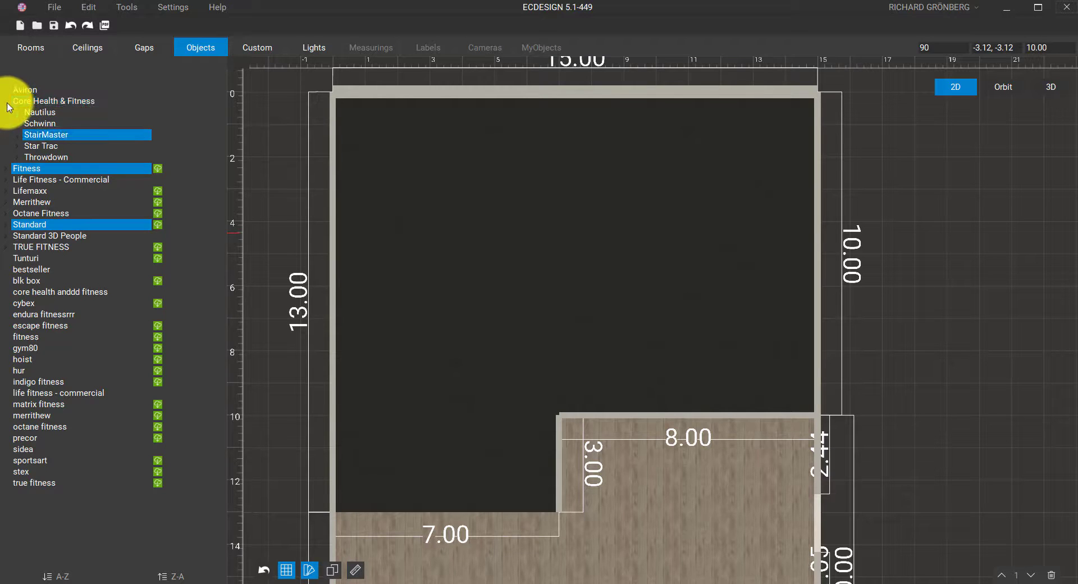
click(17, 147)
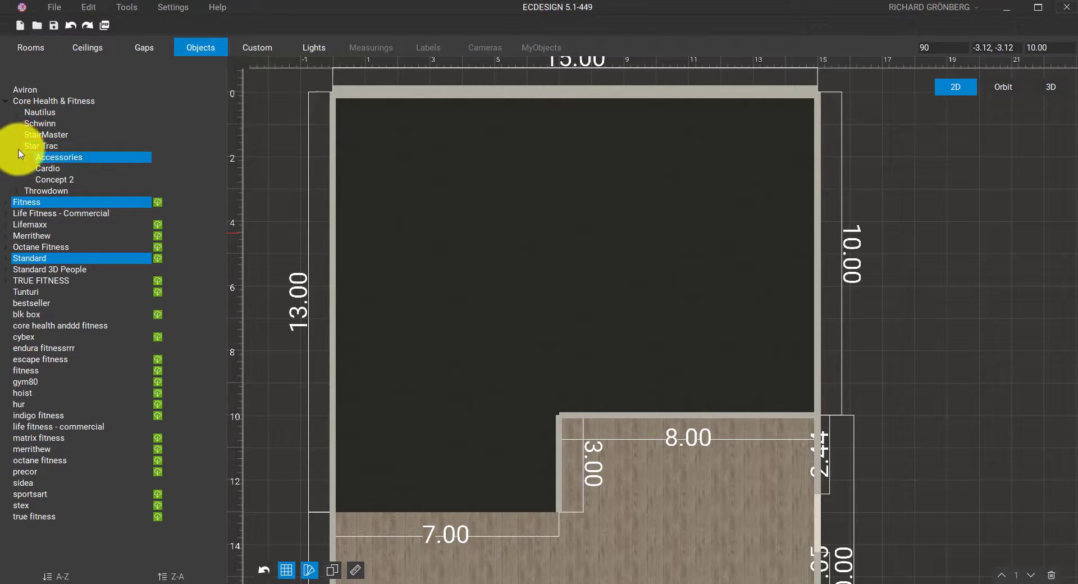
click(28, 169)
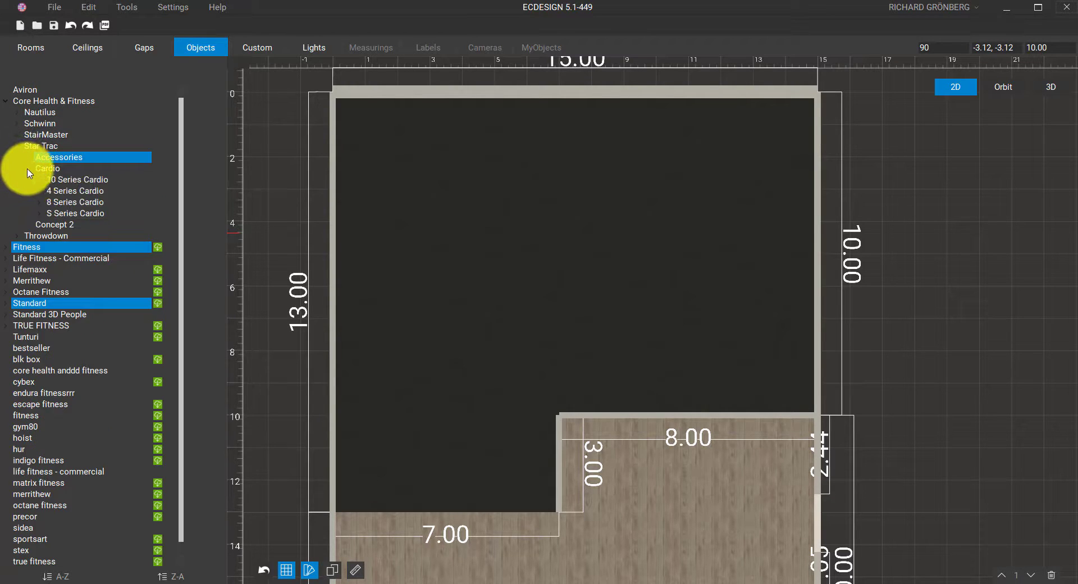
click(40, 203)
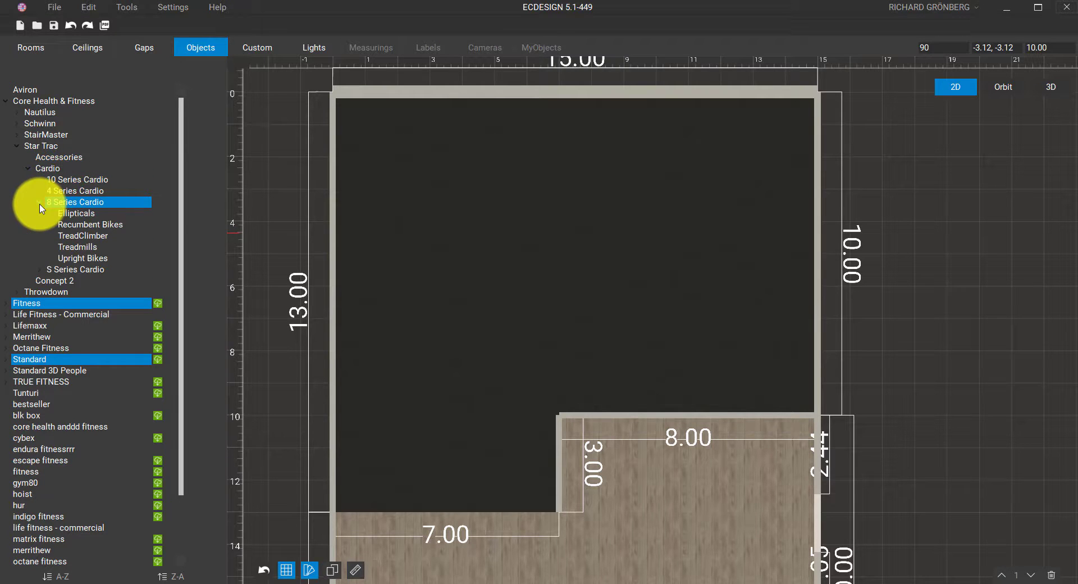
click(59, 252)
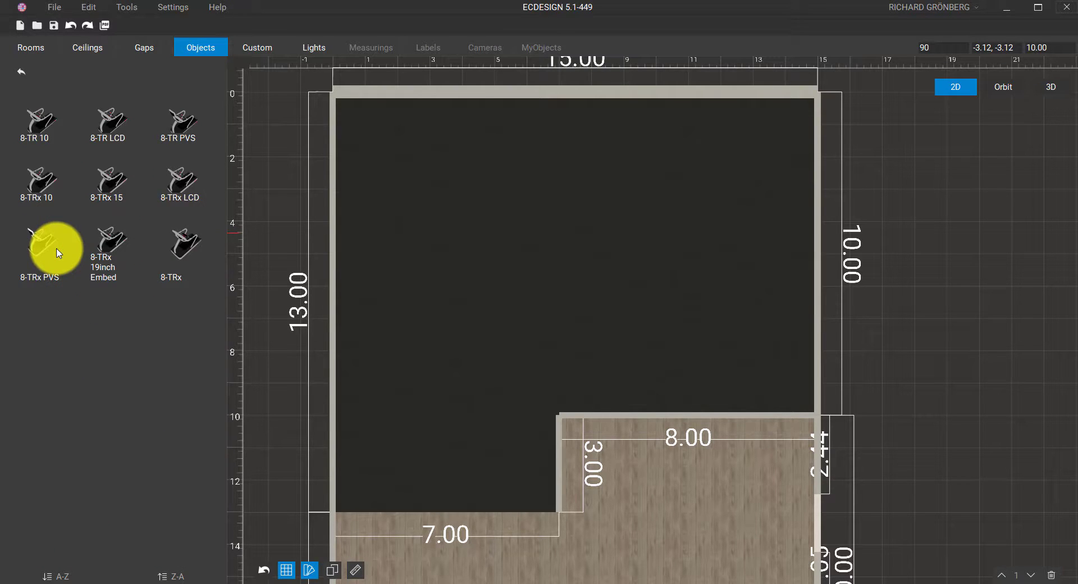
Place an 8-TRx 19inch Embed treadmill in the top-left corner, turned to face the top wall
drag(105, 249, 377, 141)
scroll(372, 133, up, 1)
middle_drag(373, 133, 449, 209)
click(449, 212)
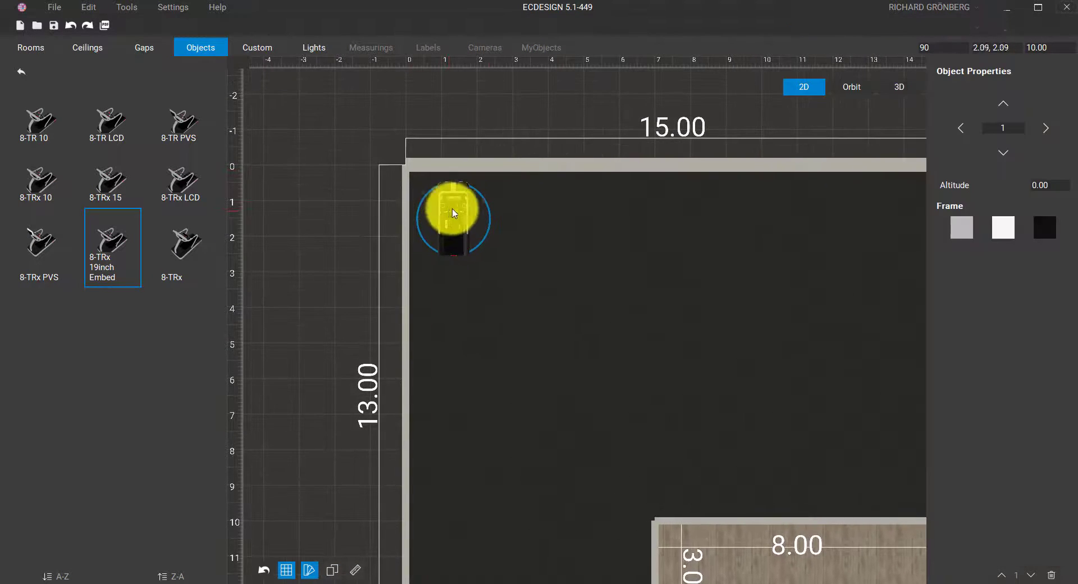
drag(445, 210, 459, 274)
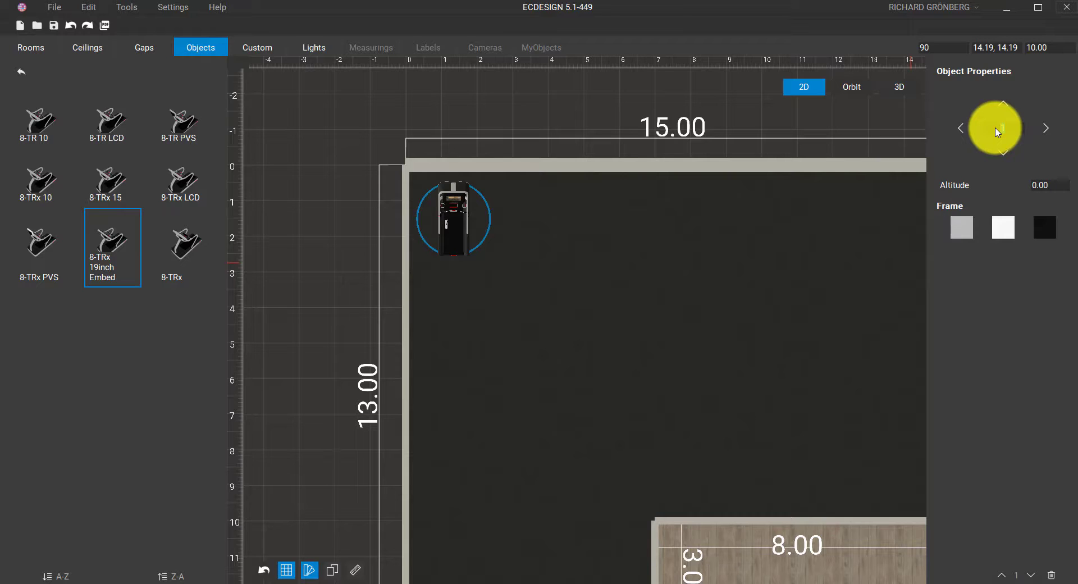
Add copies to the right until eight treadmills line the top 15 m wall
click(1047, 131)
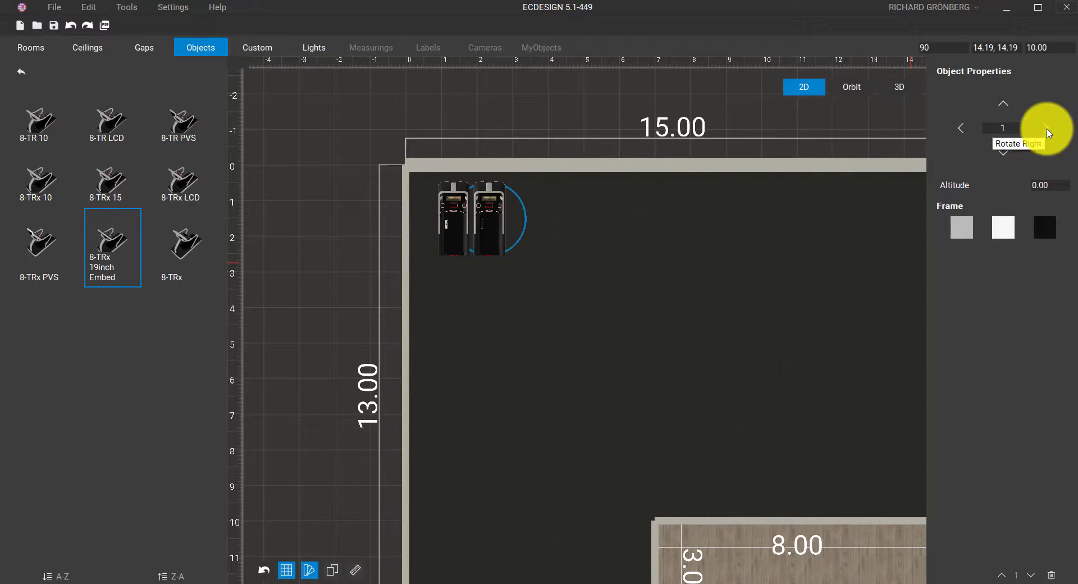
click(1048, 132)
click(1048, 132)
click(1047, 131)
click(1047, 131)
click(1047, 131)
click(1047, 132)
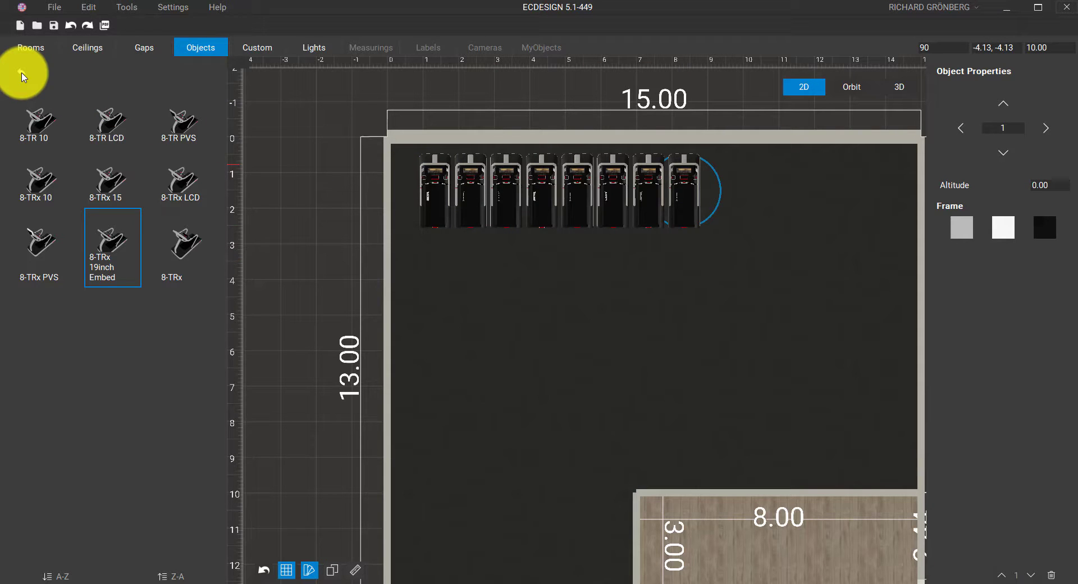
From Ellipticals > Cross Trainers, place two 8-CT 15inch Embed units beside the treadmills
click(23, 76)
click(52, 220)
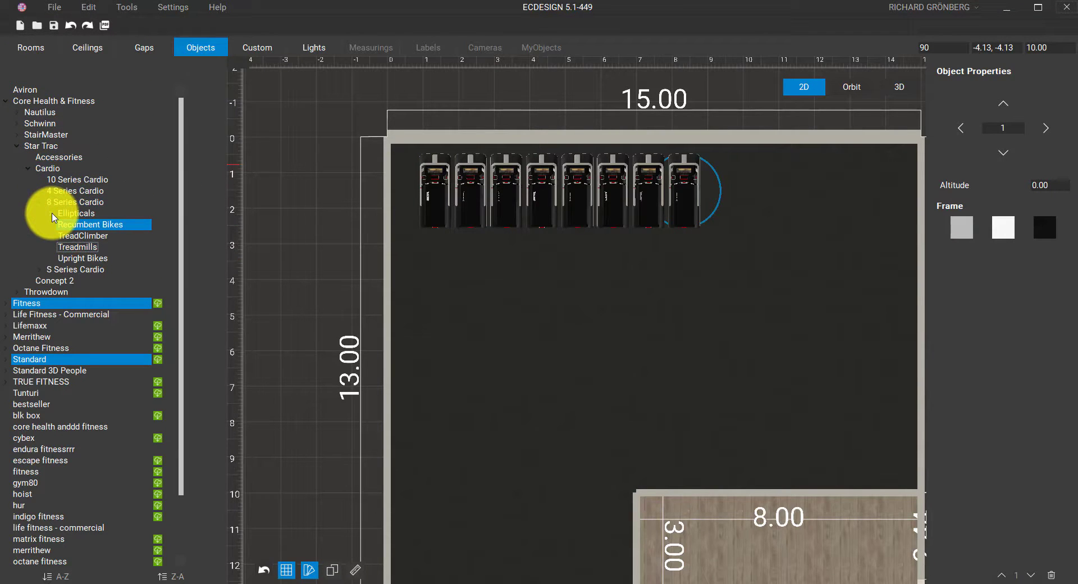
click(52, 213)
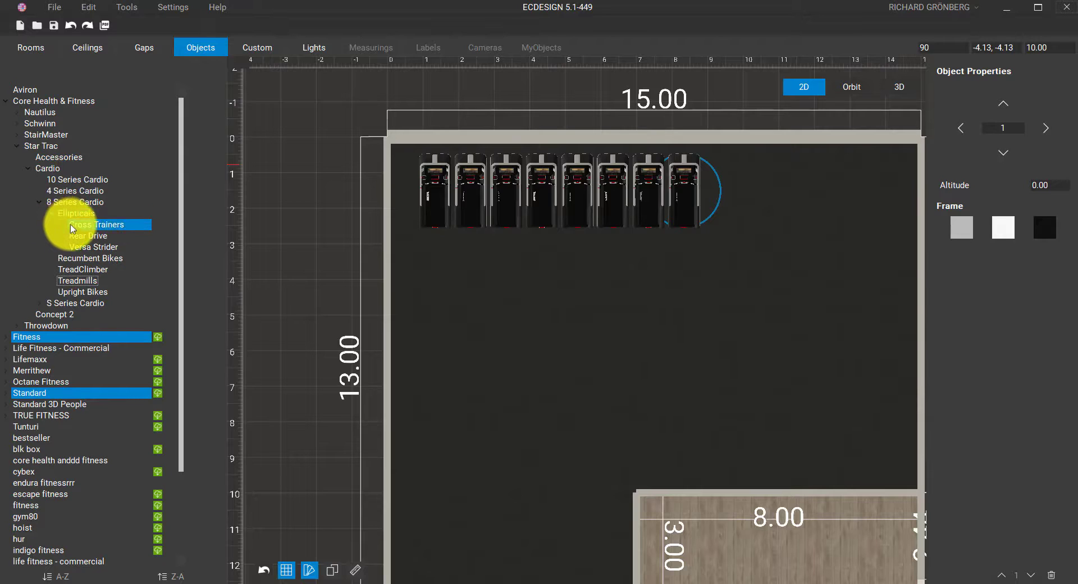
click(71, 225)
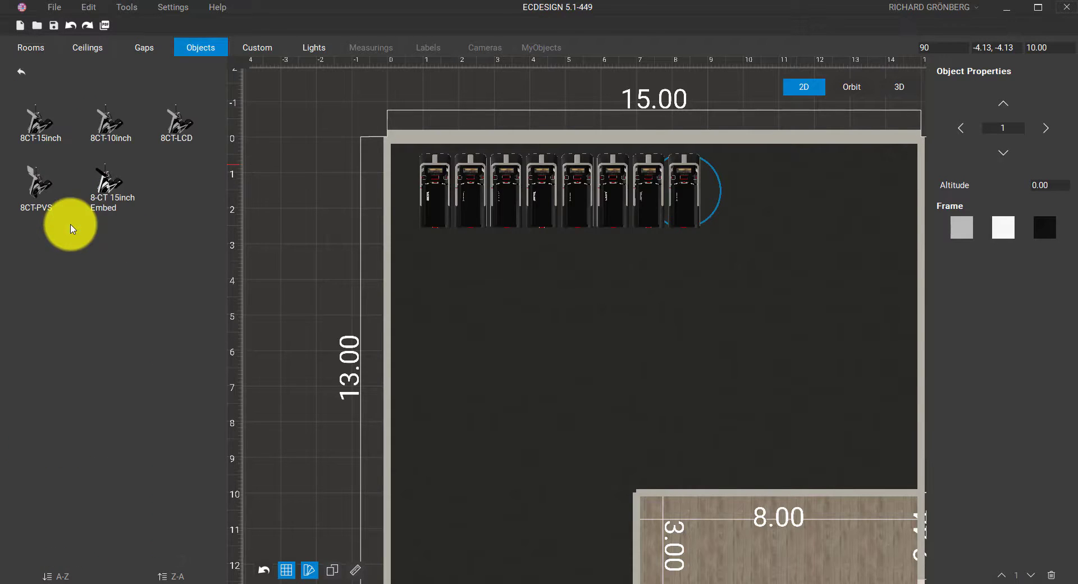
drag(111, 183, 738, 196)
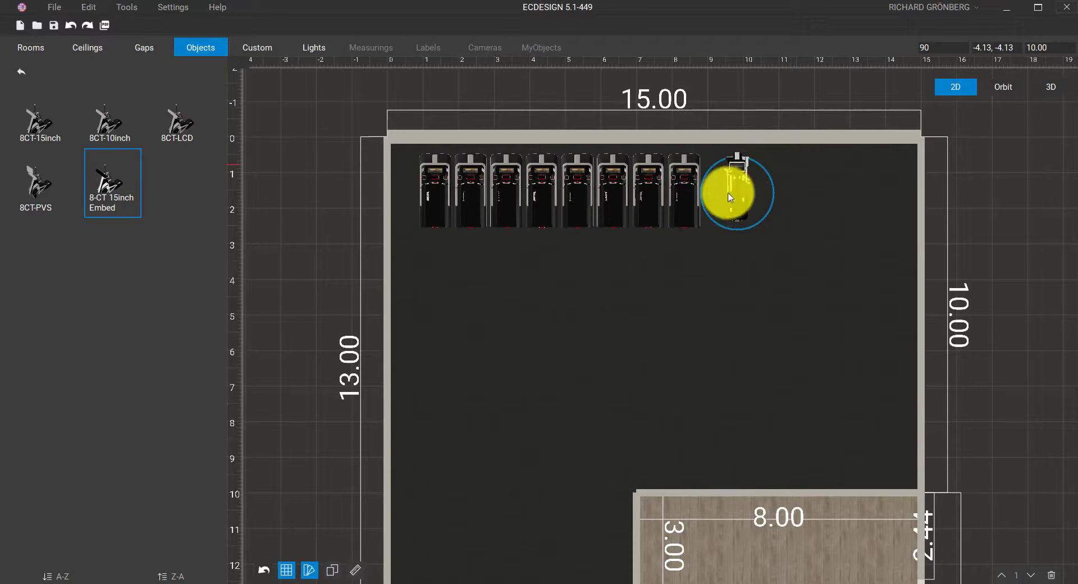
click(732, 187)
click(1045, 129)
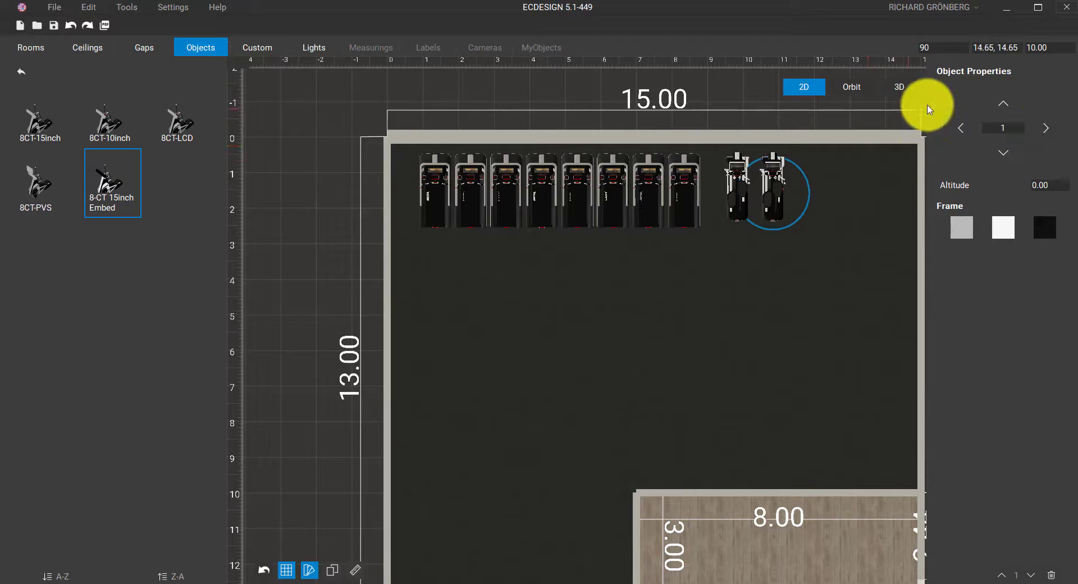
click(853, 89)
Move the second cross trainer in beside the first
scroll(733, 257, up, 6)
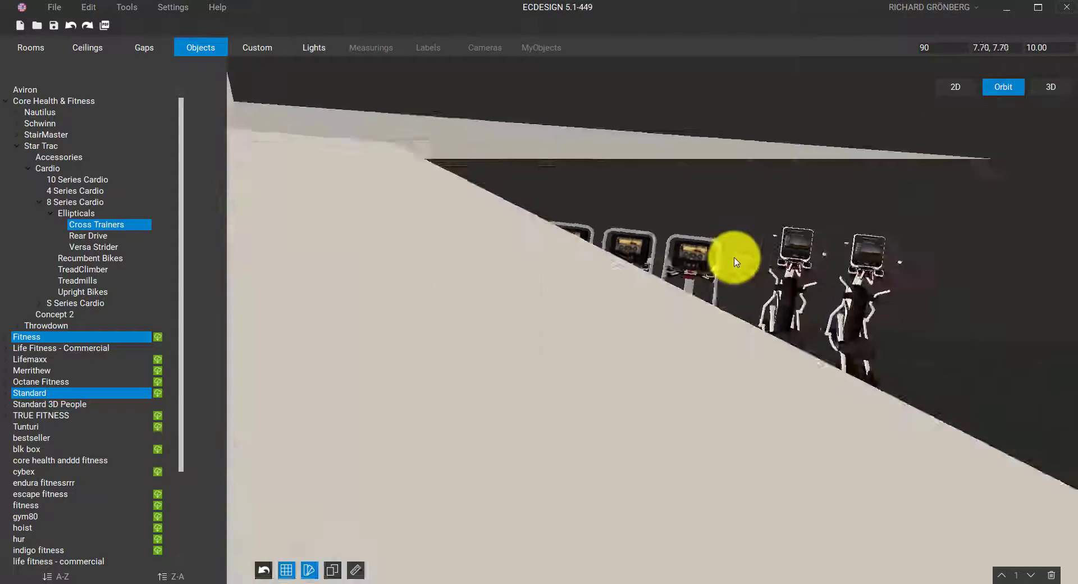
middle_drag(734, 258, 757, 382)
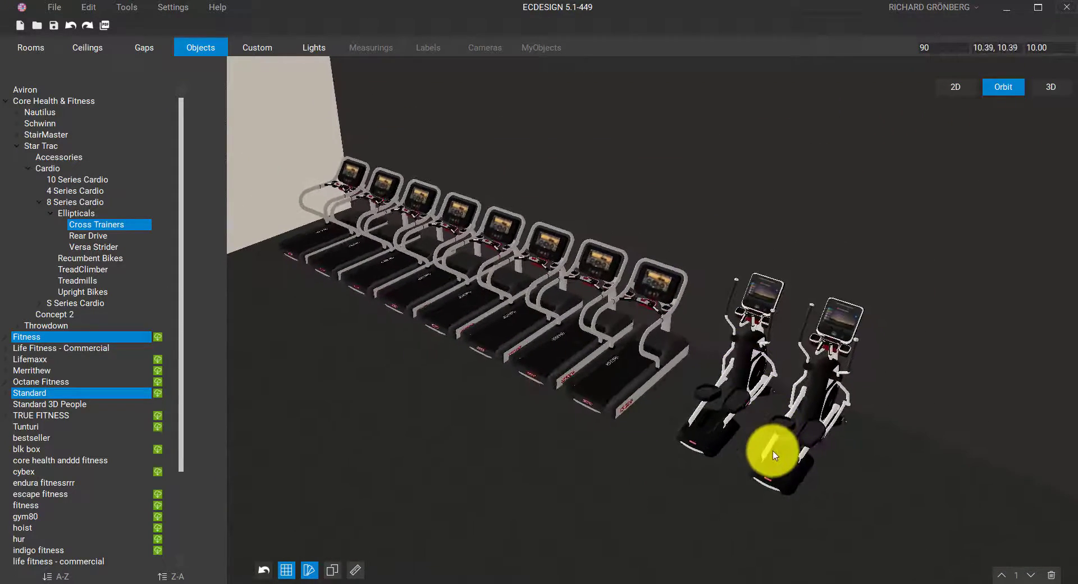
mouse_move(771, 450)
mouse_down()
mouse_move(822, 482)
mouse_move(774, 448)
mouse_up()
scroll(774, 448, down, 5)
scroll(775, 453, down, 5)
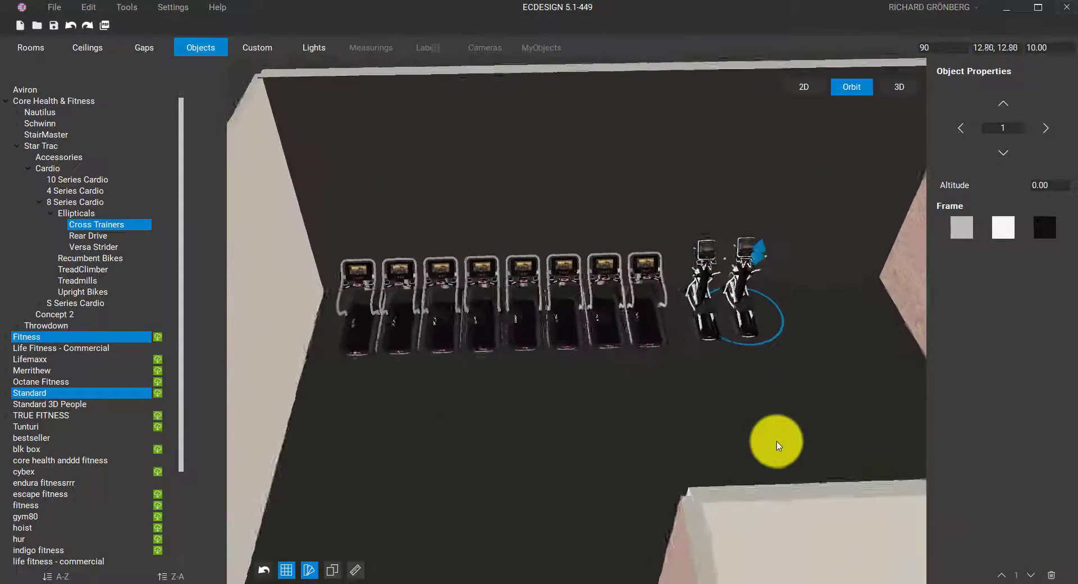
Look around the equipment row in the first-person 3D view, turning toward the brick wall
click(900, 89)
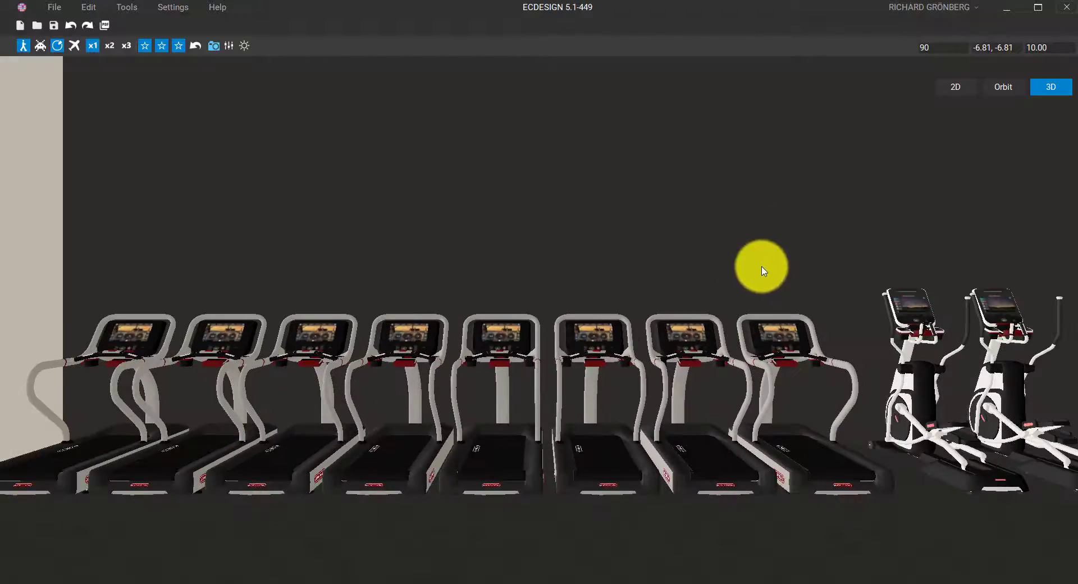
drag(761, 271, 753, 308)
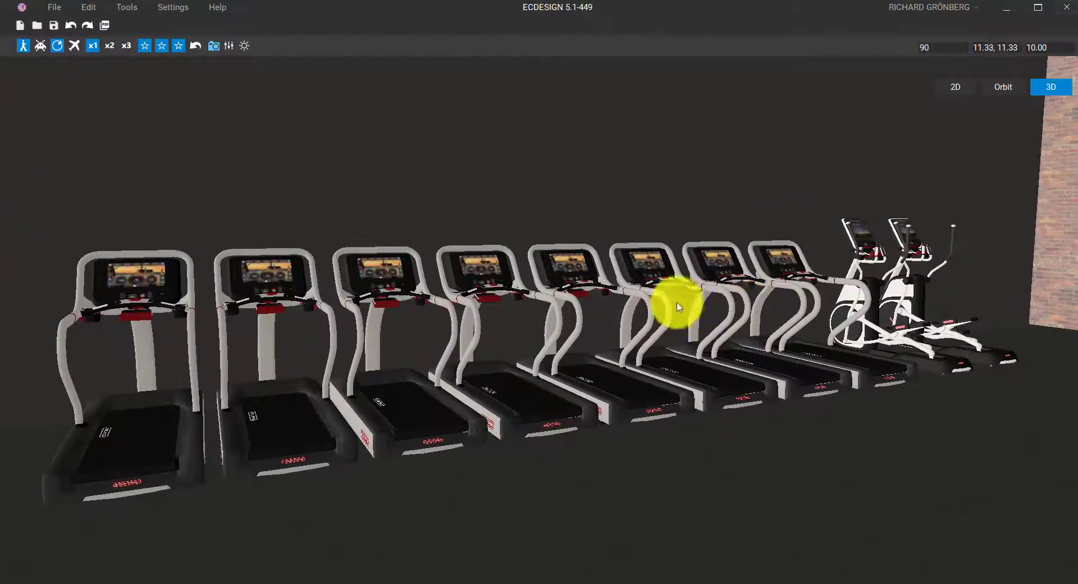
drag(572, 294, 683, 169)
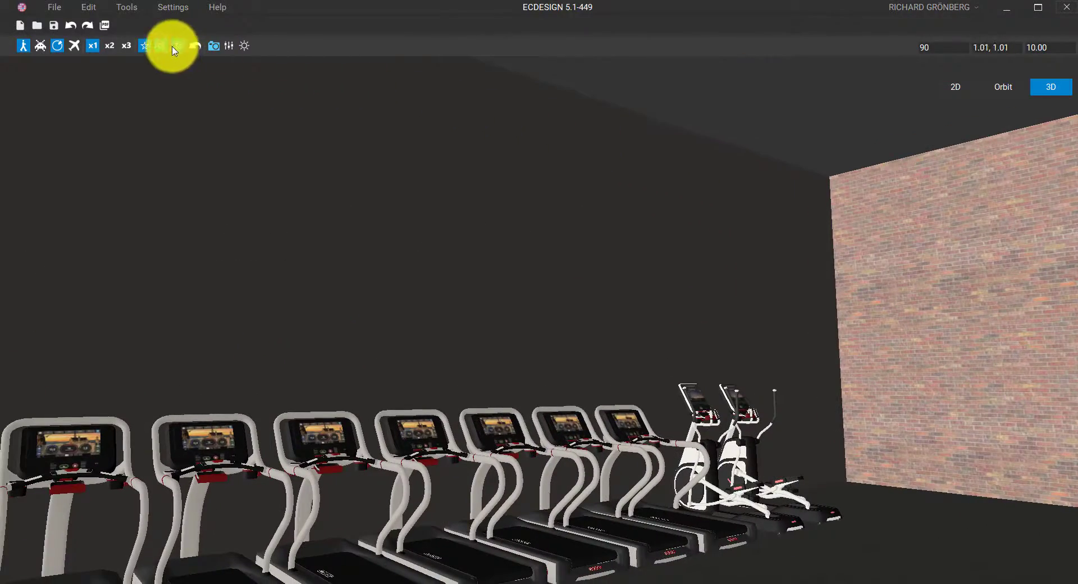
Face the treadmill row and raise the render quality to the highest of three levels
click(178, 46)
drag(662, 260, 549, 353)
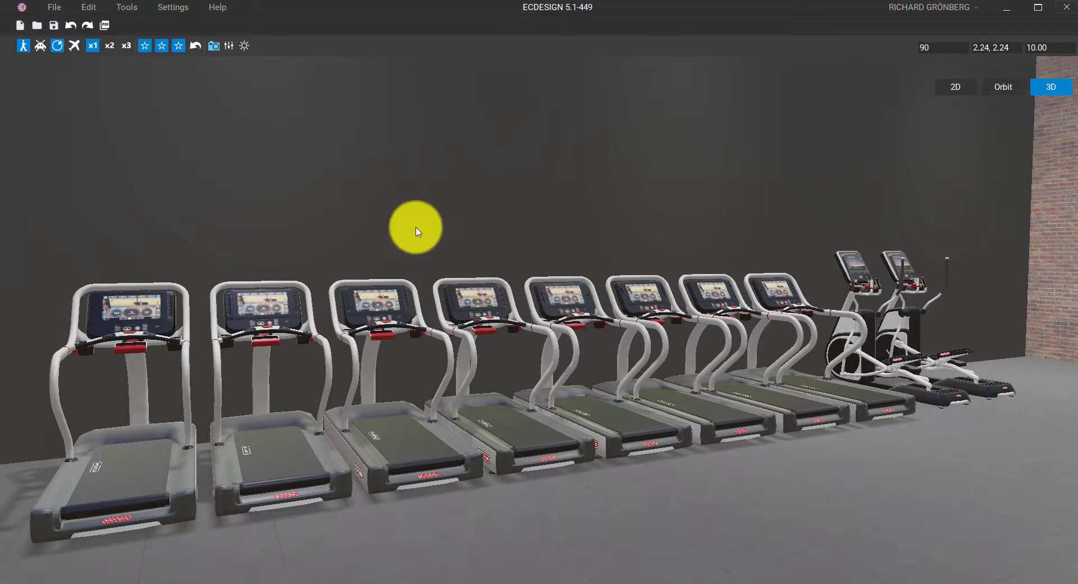
click(145, 48)
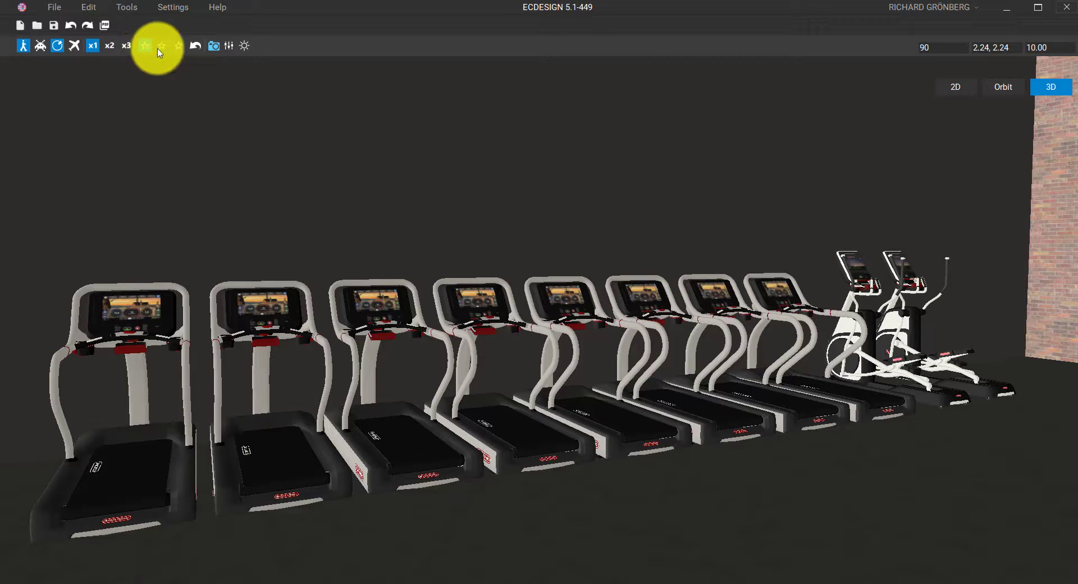
click(162, 46)
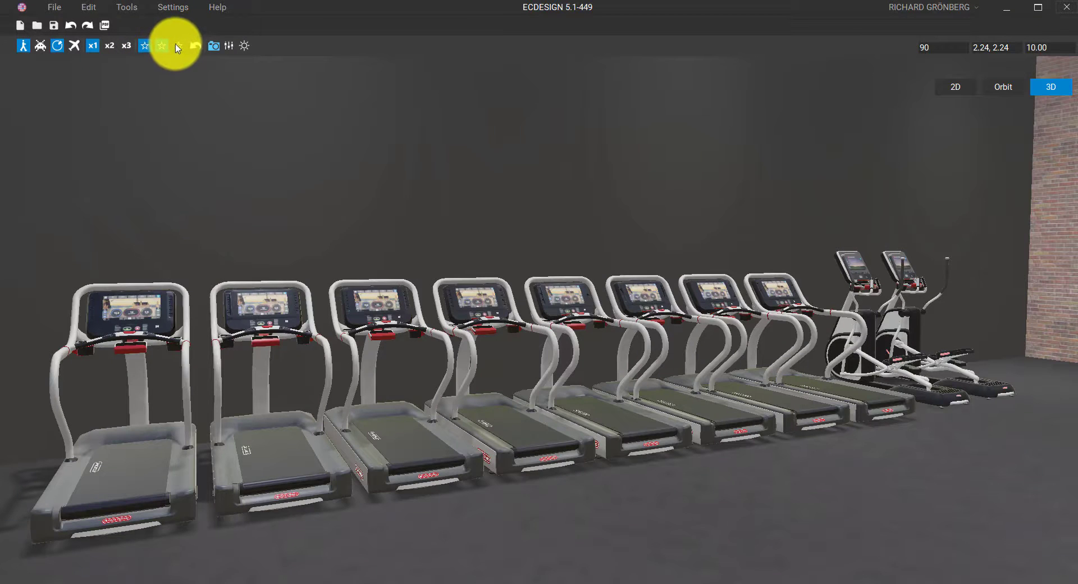
click(178, 46)
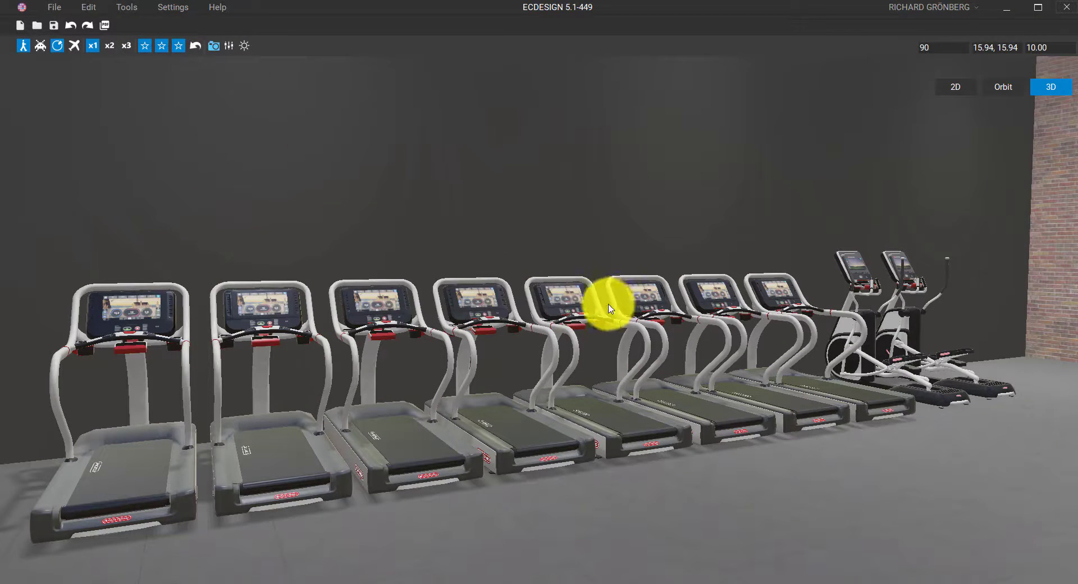
Swing the camera overhead to survey the whole gym, then return to the Orbit view
drag(609, 300, 571, 310)
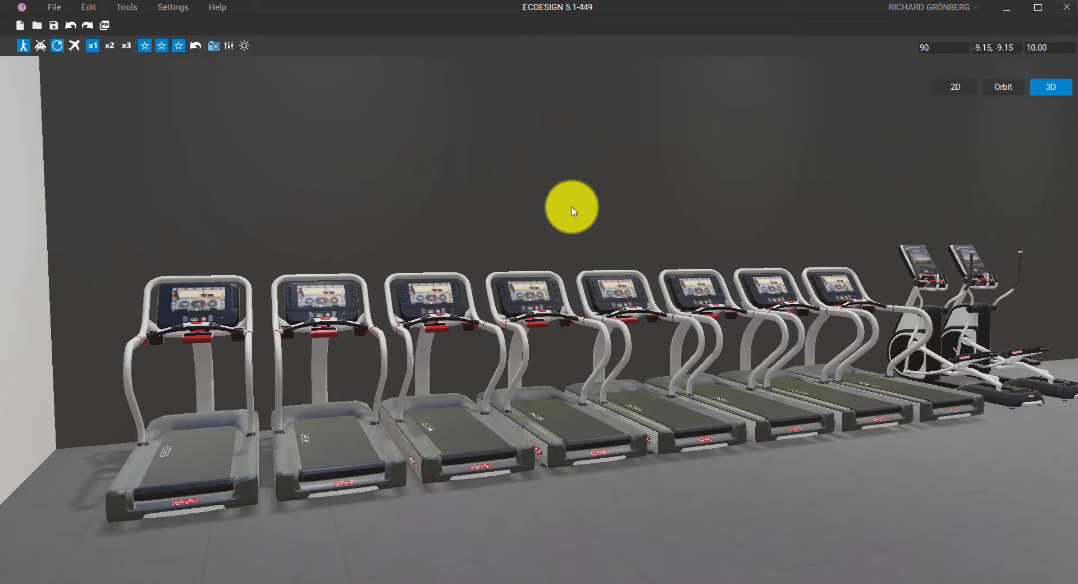
drag(573, 211, 924, 491)
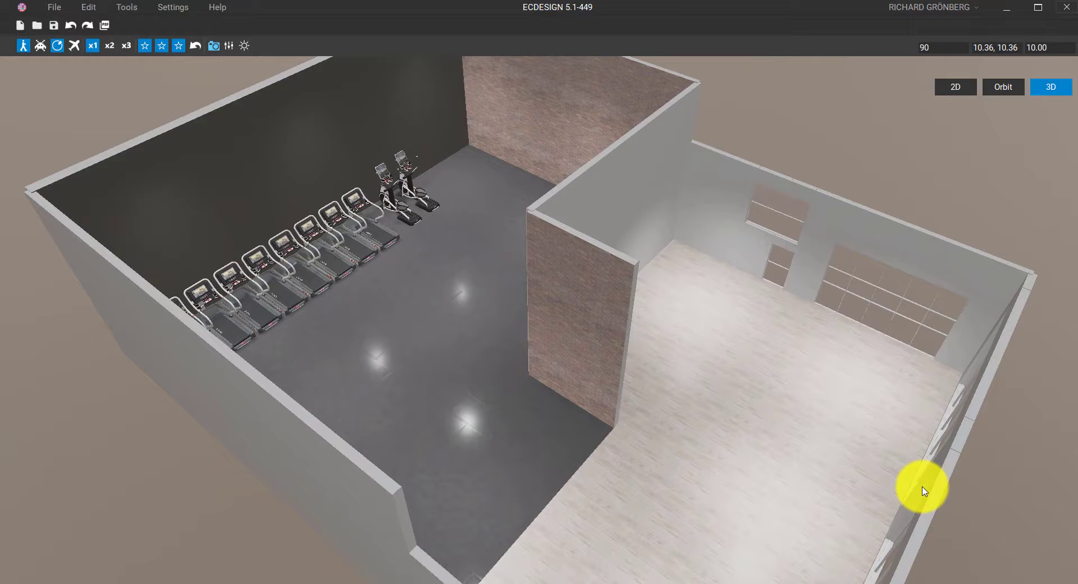
click(1004, 88)
Place two Plant 9 plants from Standard > Plants > Large beside the brick wall
drag(733, 169, 655, 306)
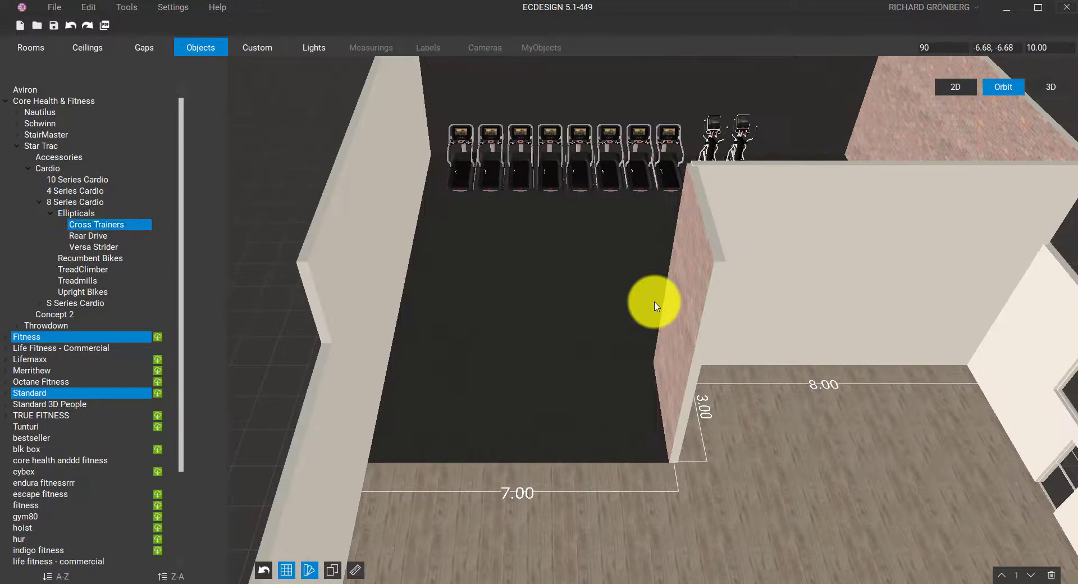
click(6, 101)
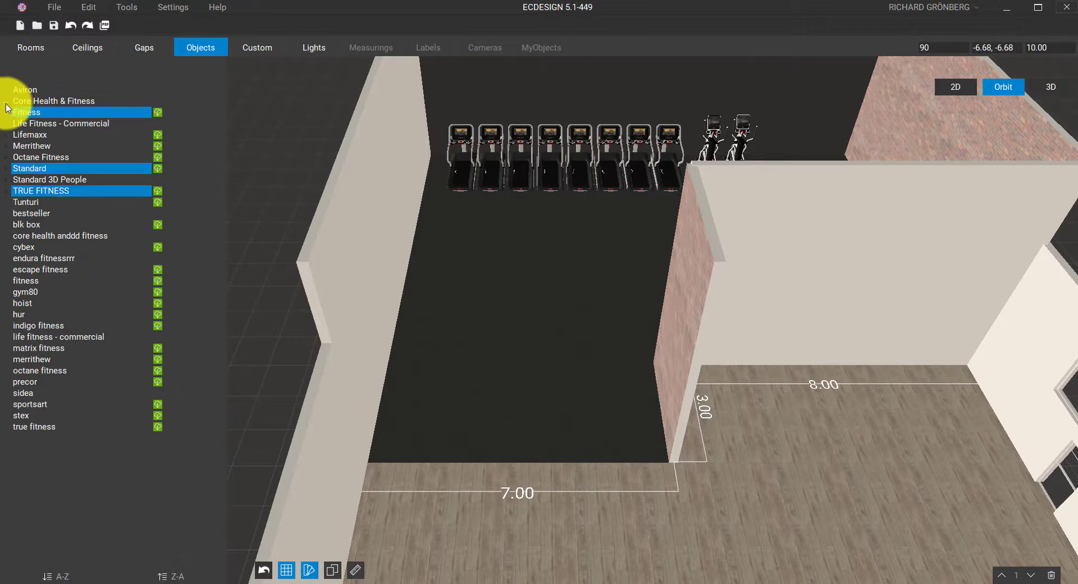
click(5, 170)
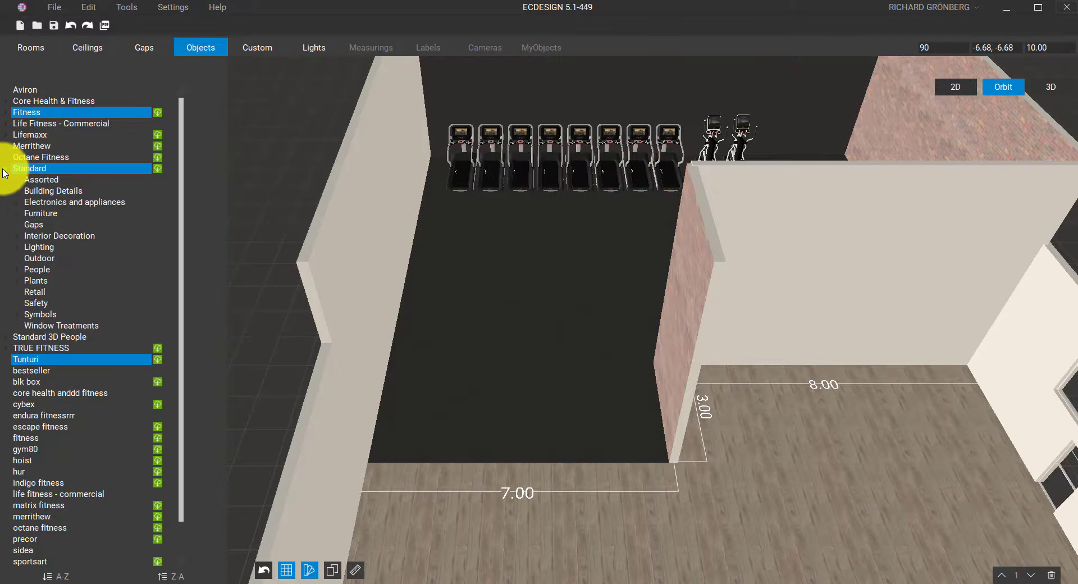
click(17, 269)
click(17, 270)
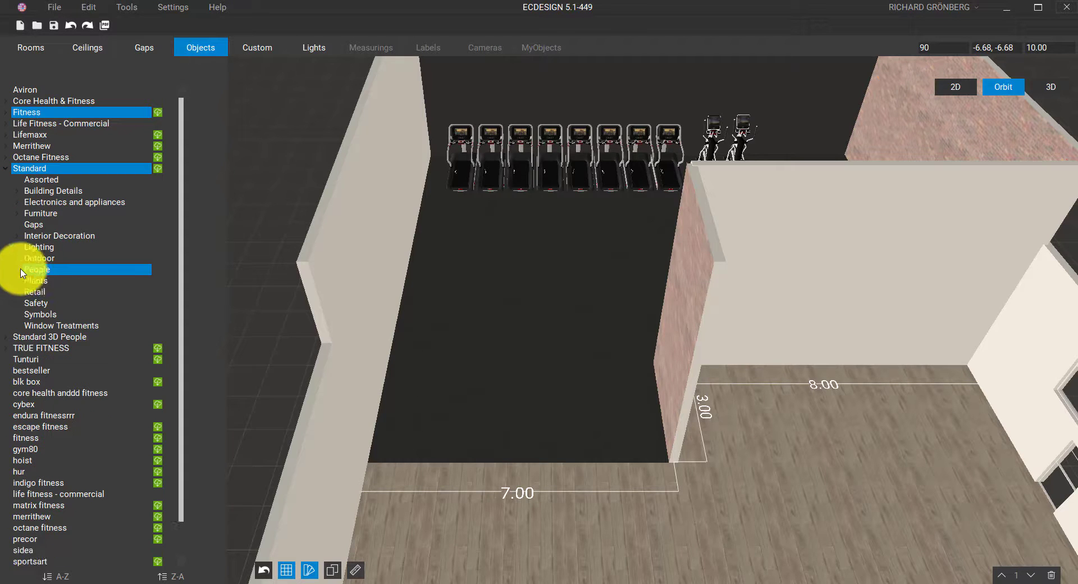
click(18, 282)
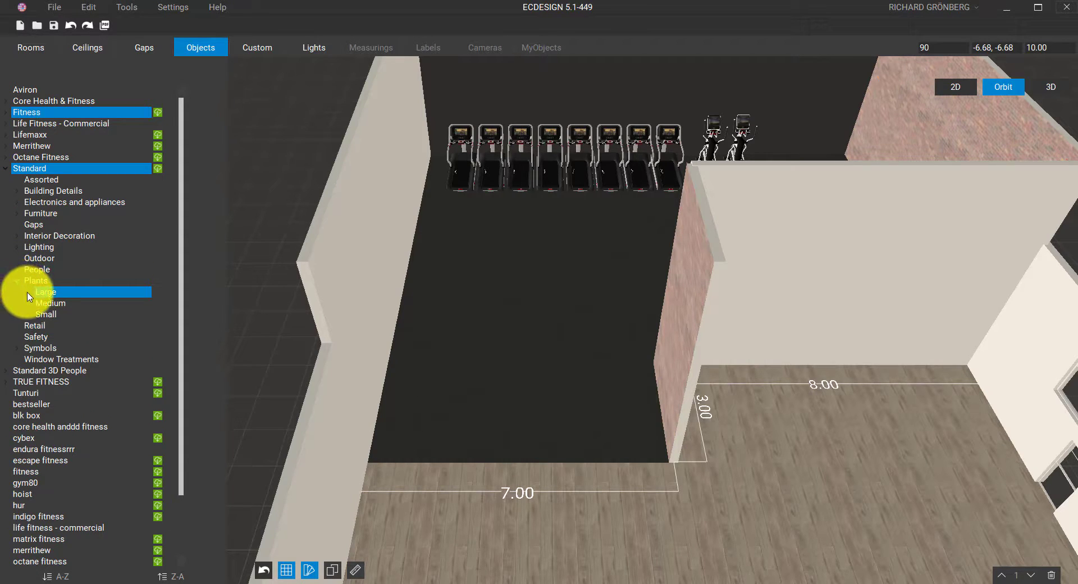
click(39, 292)
drag(40, 308, 627, 378)
drag(62, 313, 630, 409)
key(w)
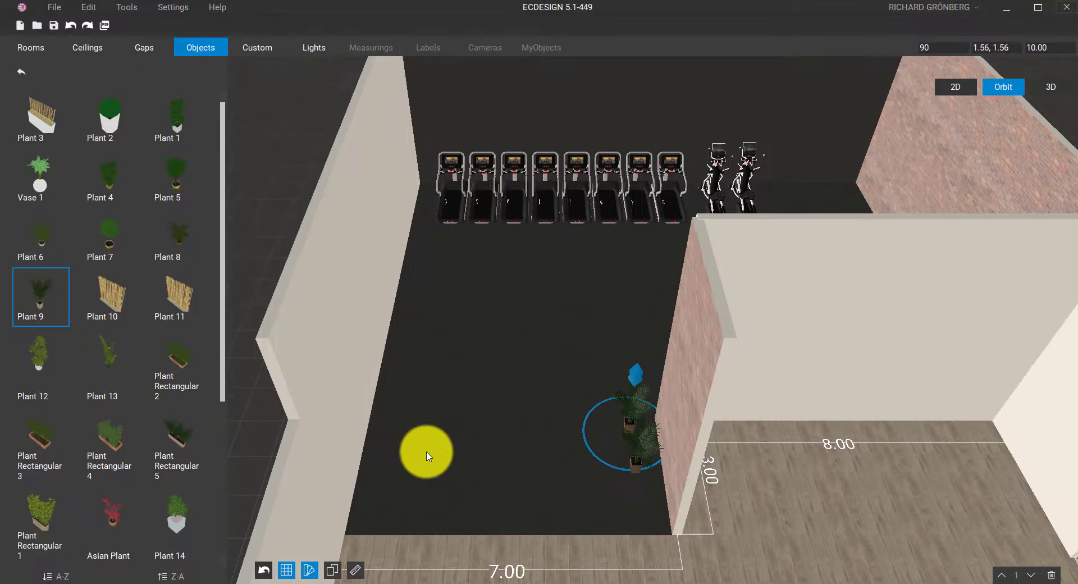
click(22, 71)
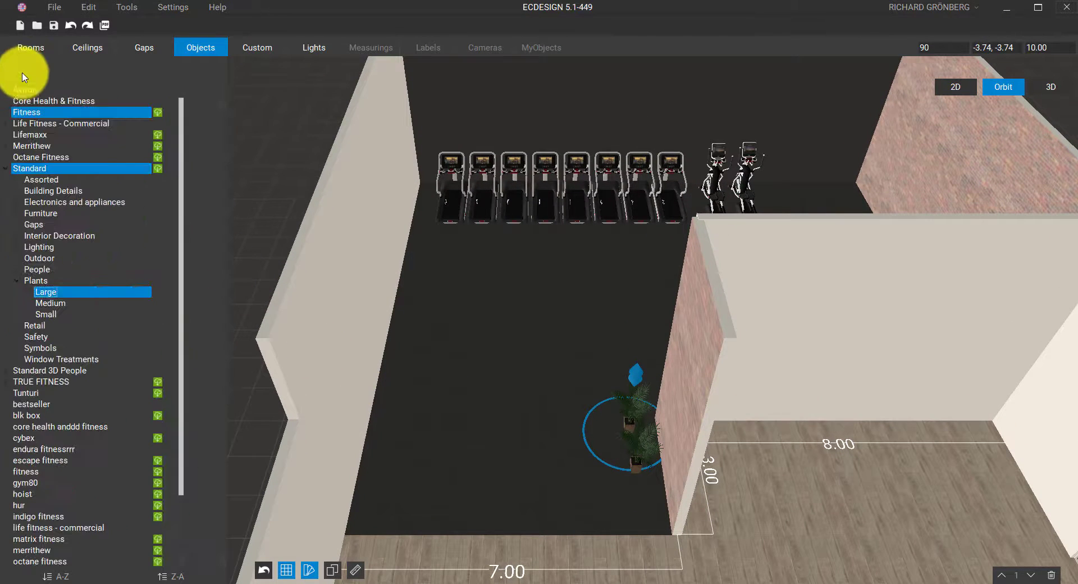
Place the Carla Stand With Bag fitness figure on the floor near the treadmills
click(5, 371)
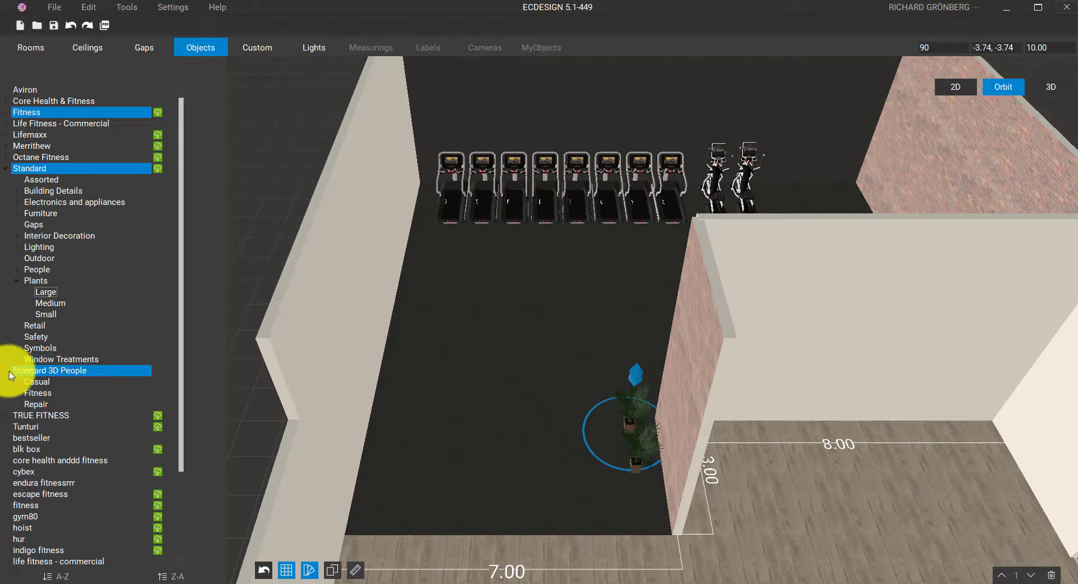
click(34, 393)
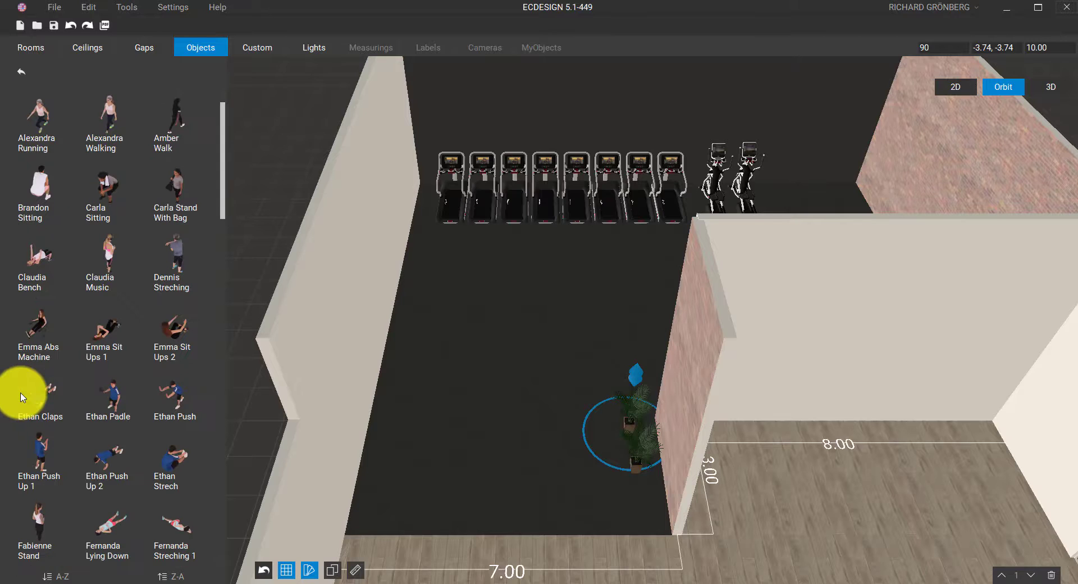
scroll(96, 284, down, 1)
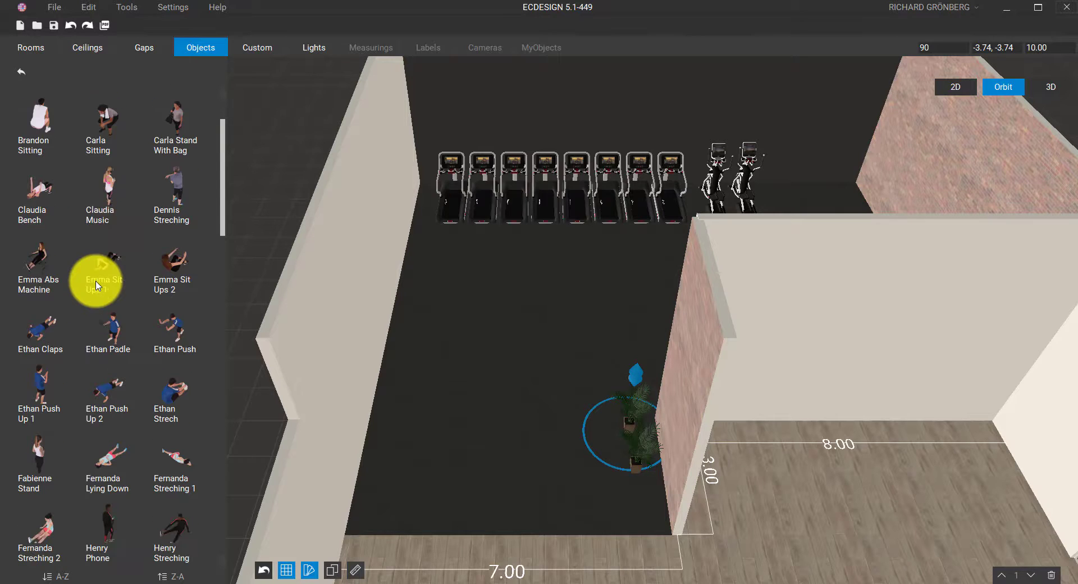
drag(141, 197, 452, 297)
Add the Kati Stretching figure on the third treadmill, raised 0.26 onto its deck
scroll(163, 303, down, 6)
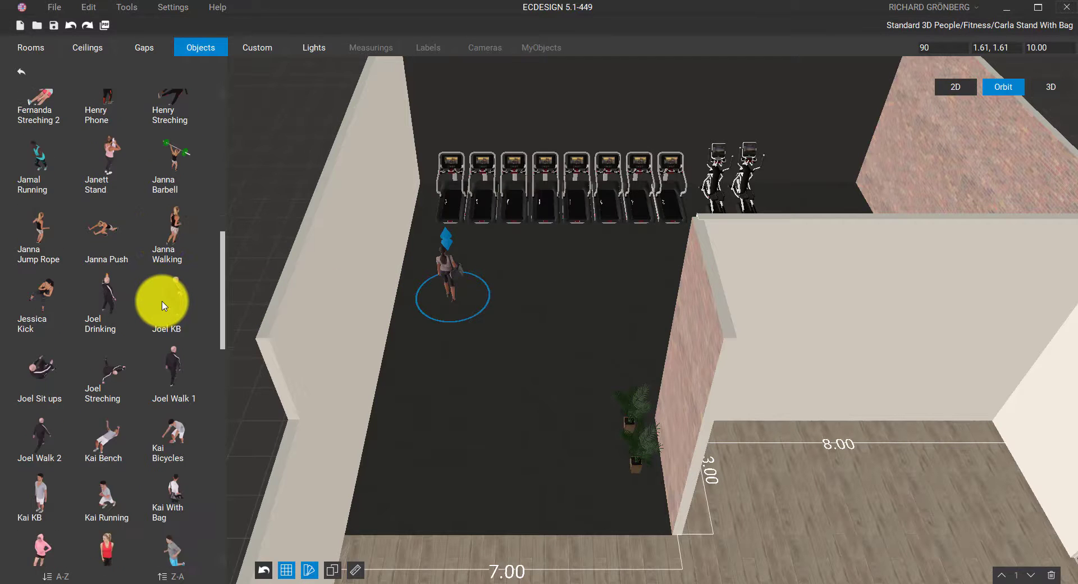
scroll(163, 305, down, 3)
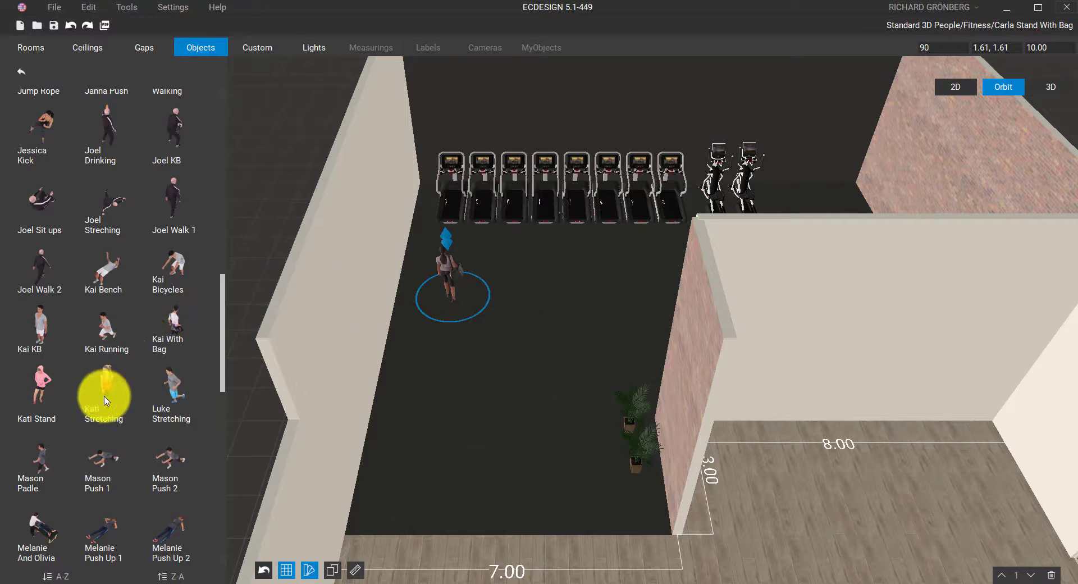
drag(106, 401, 522, 238)
scroll(522, 257, up, 3)
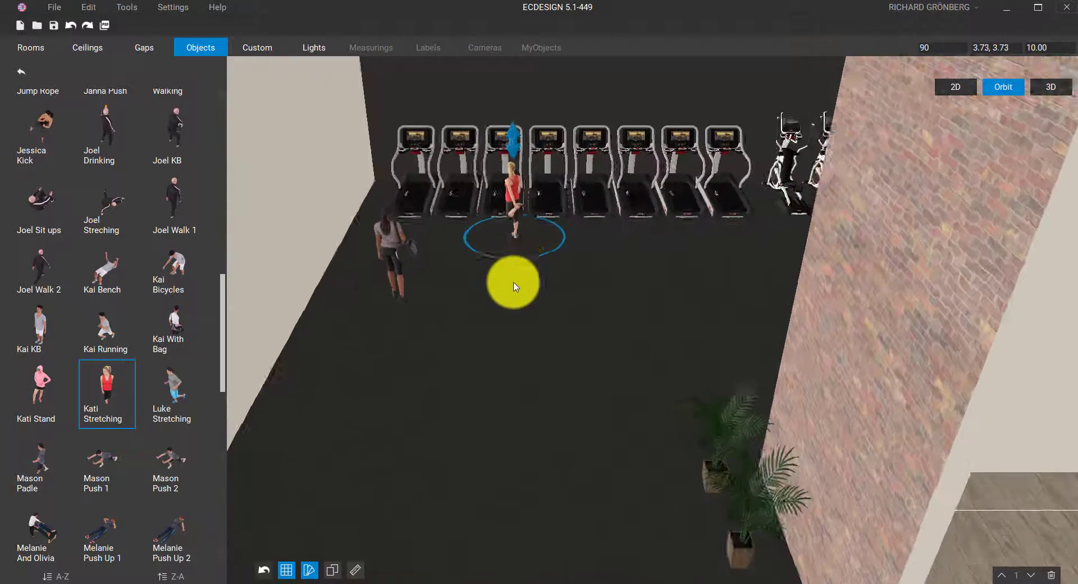
middle_drag(513, 282, 475, 458)
drag(478, 390, 464, 305)
drag(457, 221, 171, 259)
View the gym in 3D walk-through at the highest render quality, facing both women and treadmills
click(899, 87)
key(s)
drag(404, 282, 366, 282)
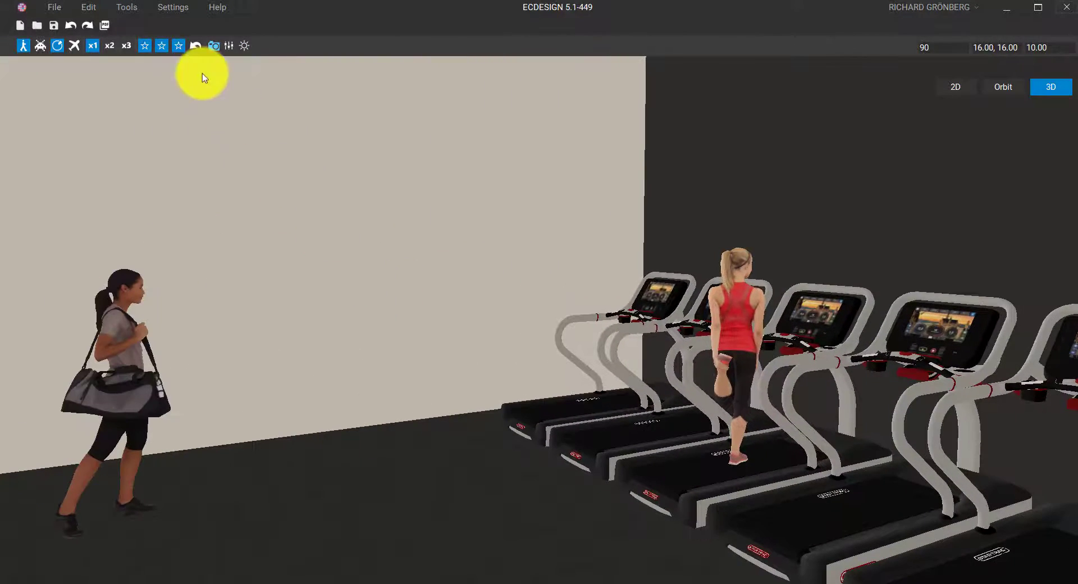
click(180, 46)
drag(474, 285, 616, 313)
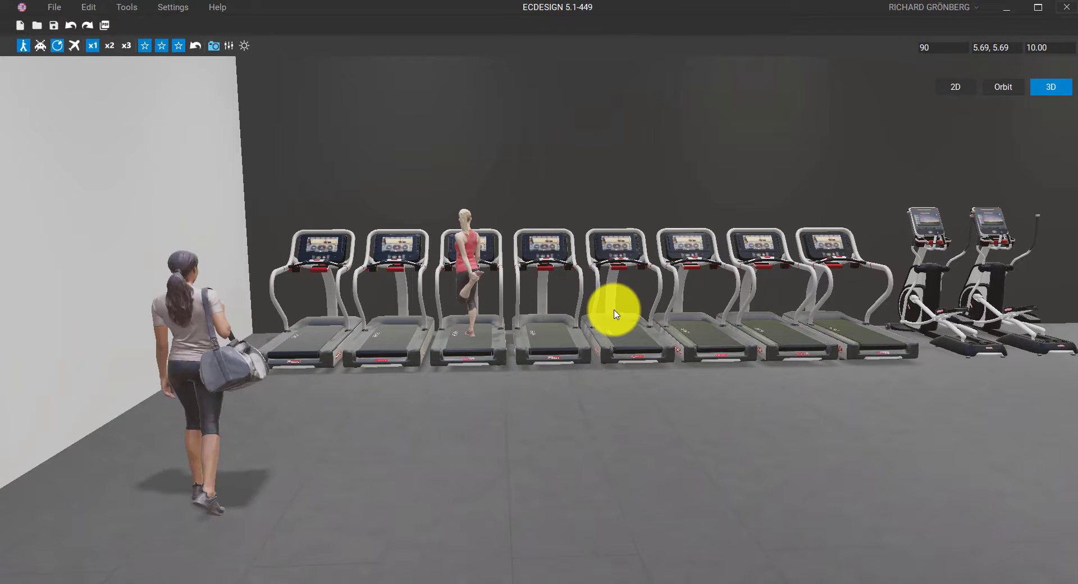
click(228, 47)
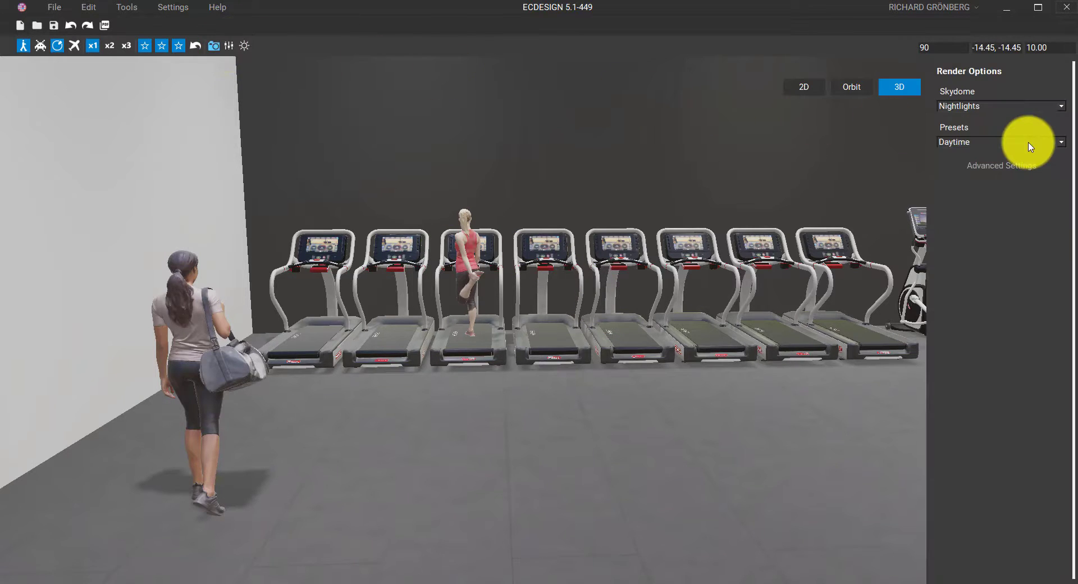
Set the render skydome to Seaside after trying Daytime, Suburbs and Terminal
key(e)
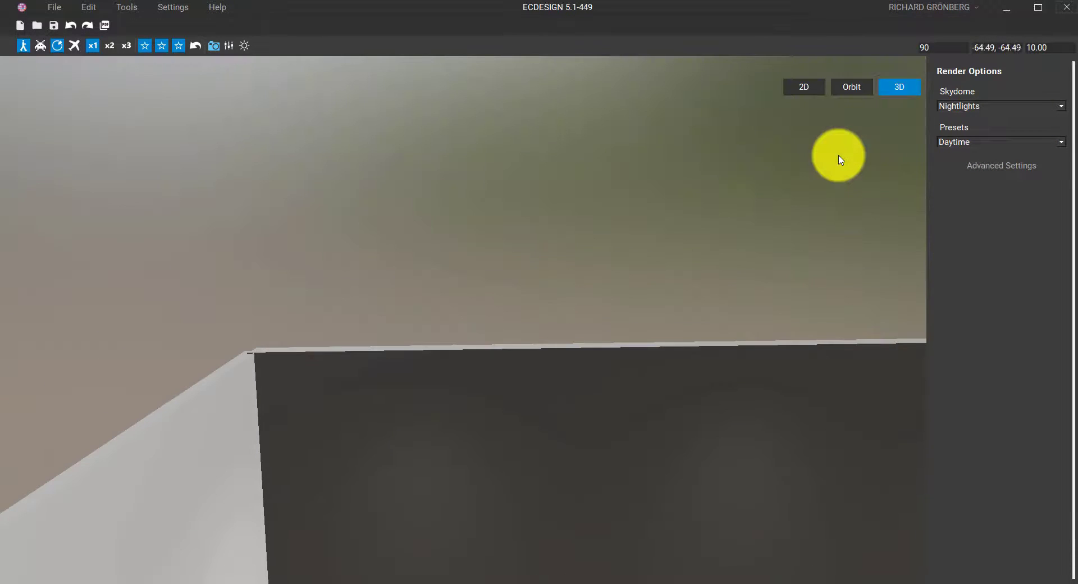
click(995, 106)
click(983, 138)
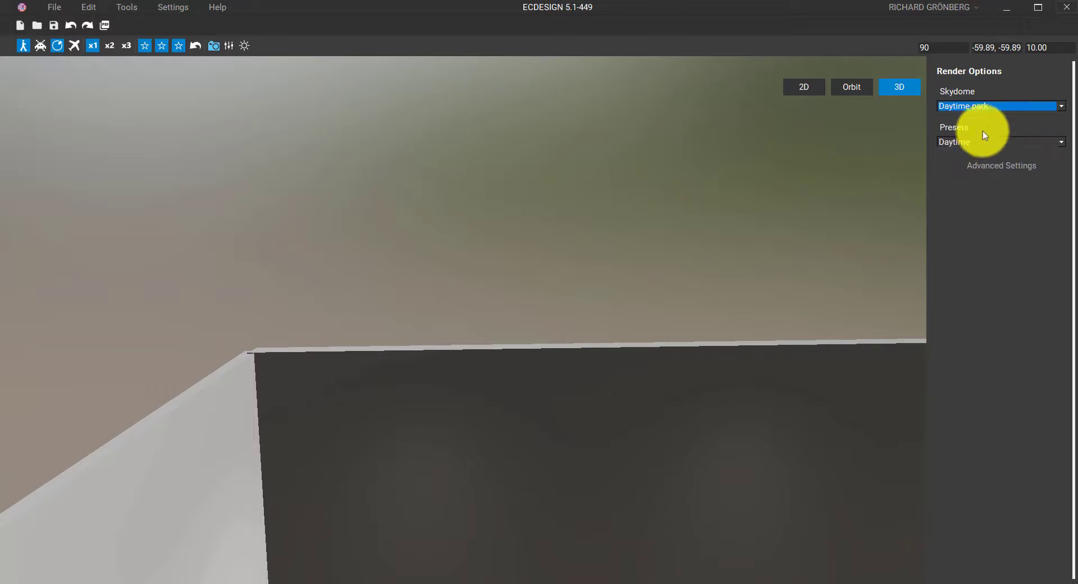
click(986, 106)
click(982, 137)
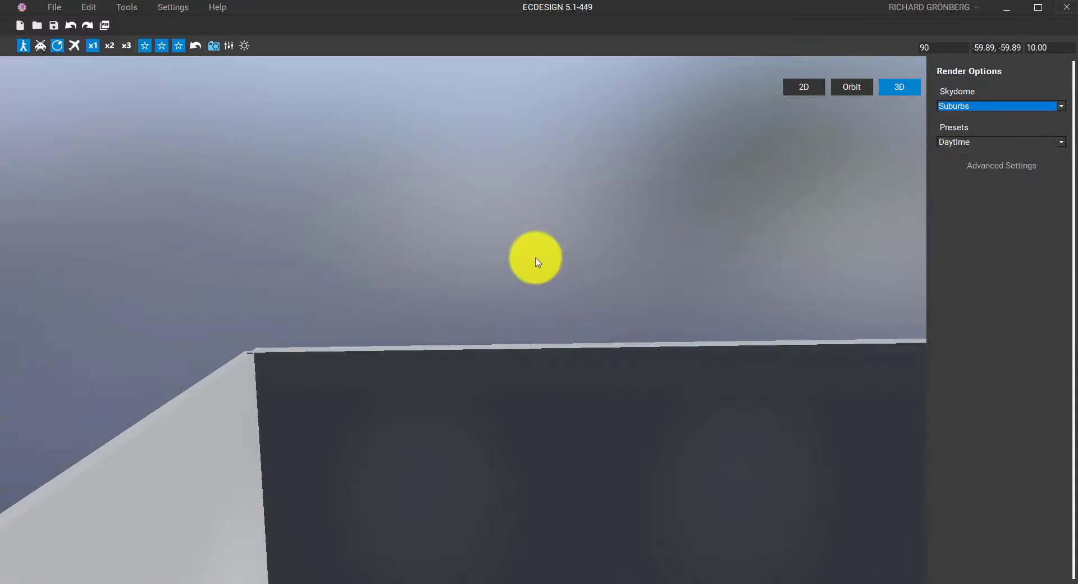
drag(534, 258, 694, 315)
key(s)
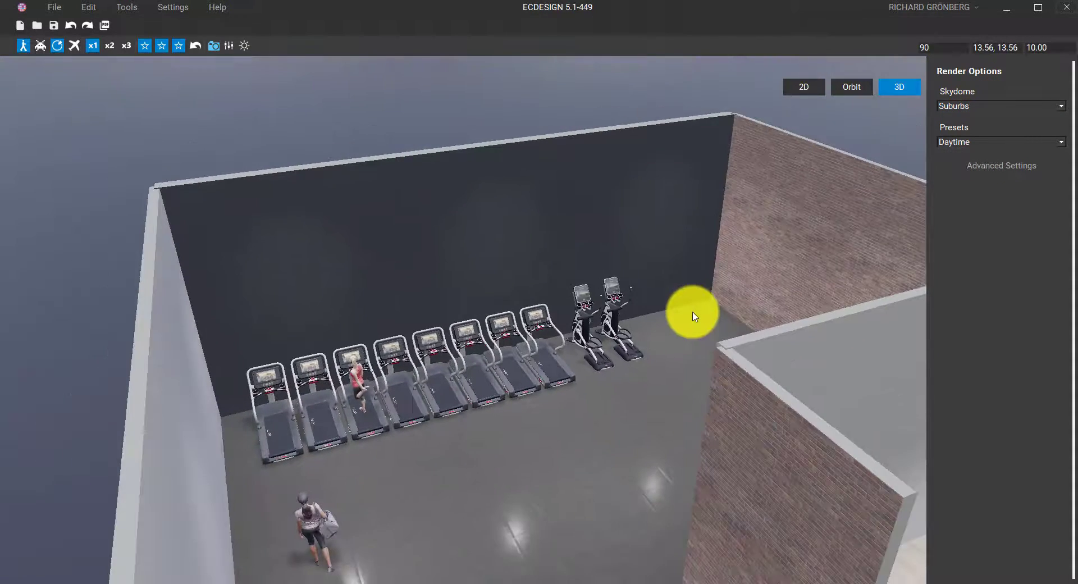
click(954, 106)
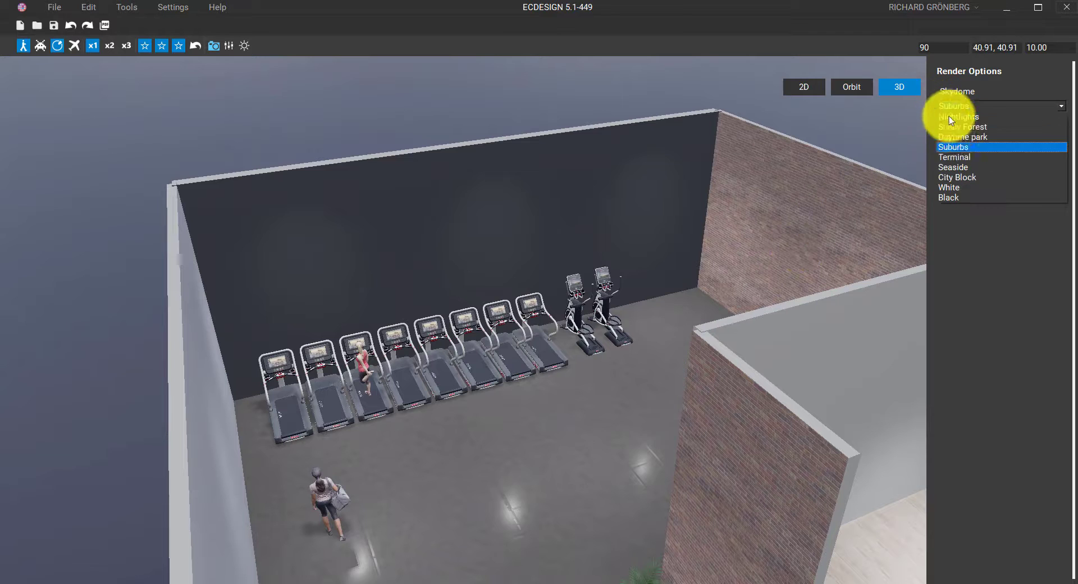
click(954, 158)
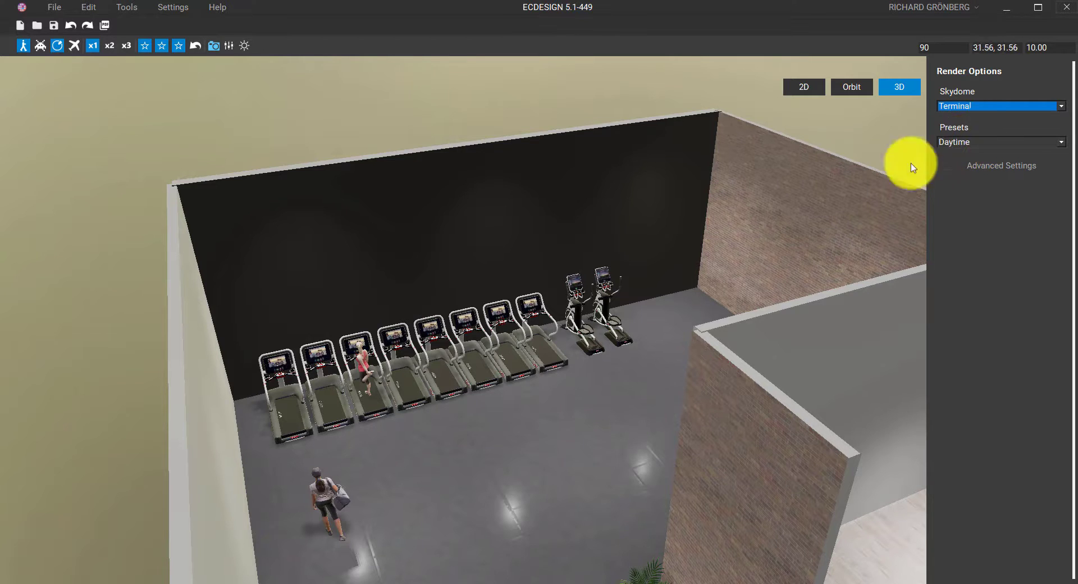
scroll(678, 284, up, 6)
click(953, 107)
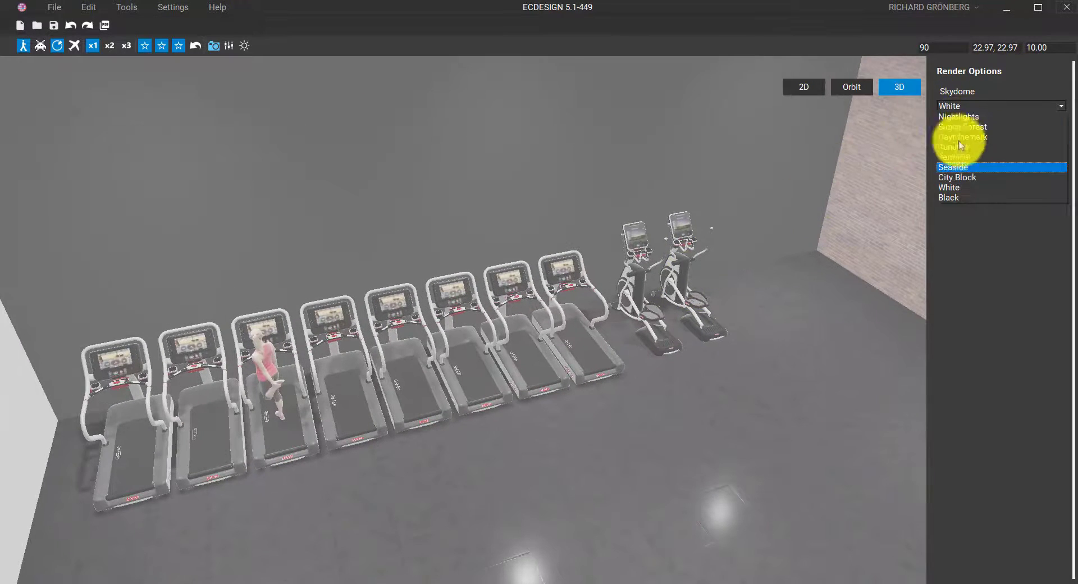
click(961, 170)
Set the lighting preset to Evening, briefly trying Night, and orbit around the treadmills
click(967, 143)
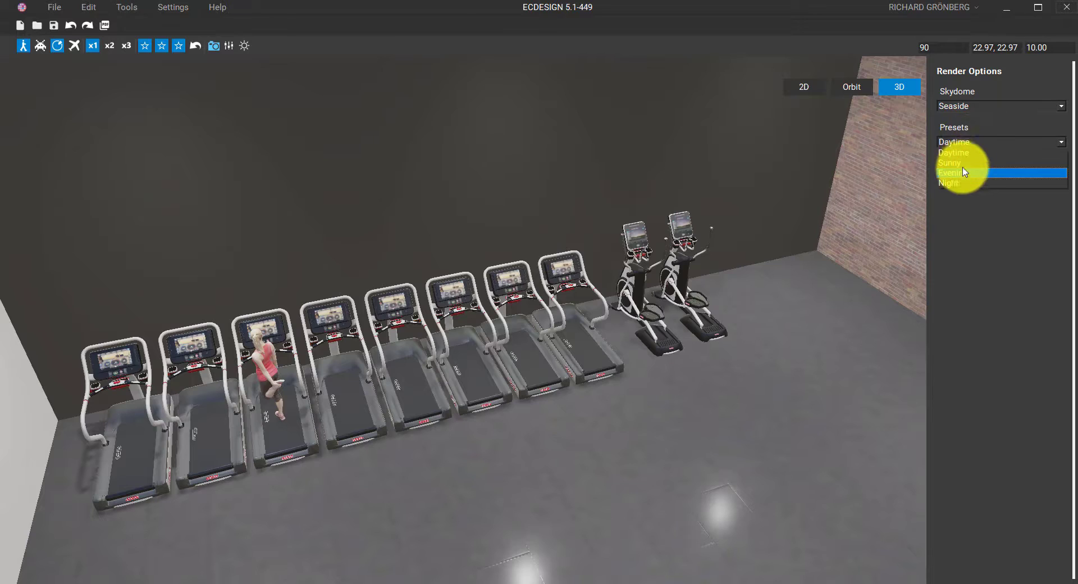
click(960, 169)
scroll(691, 271, up, 5)
scroll(578, 126, down, 5)
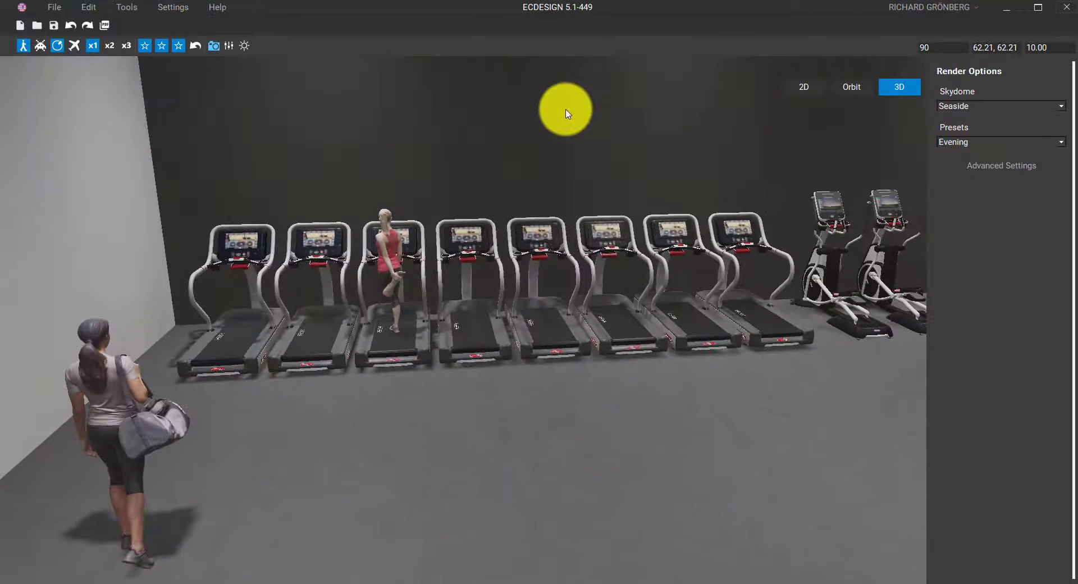
click(993, 143)
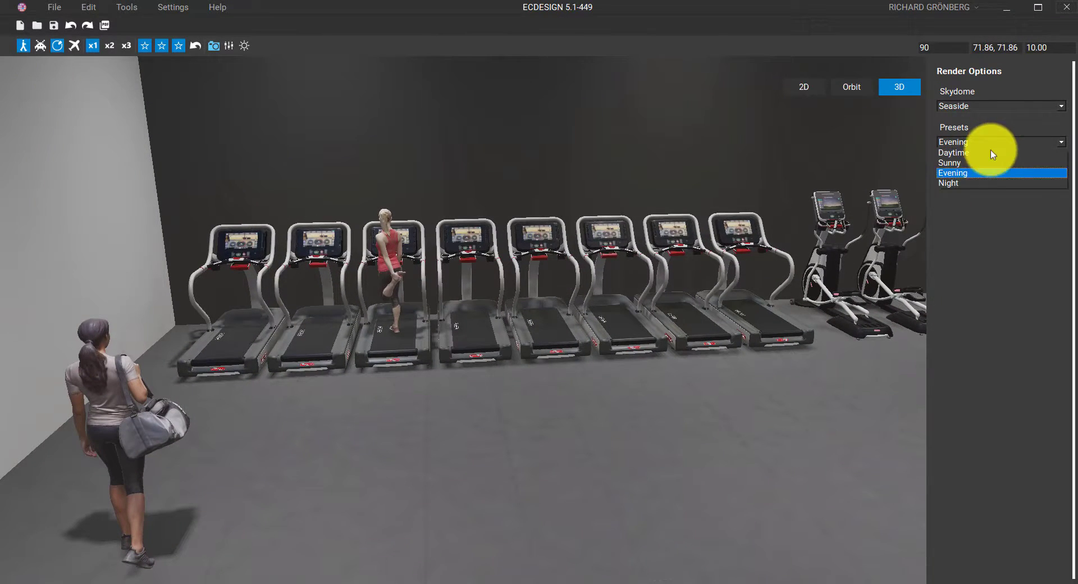
click(979, 182)
scroll(655, 328, up, 5)
scroll(650, 326, down, 3)
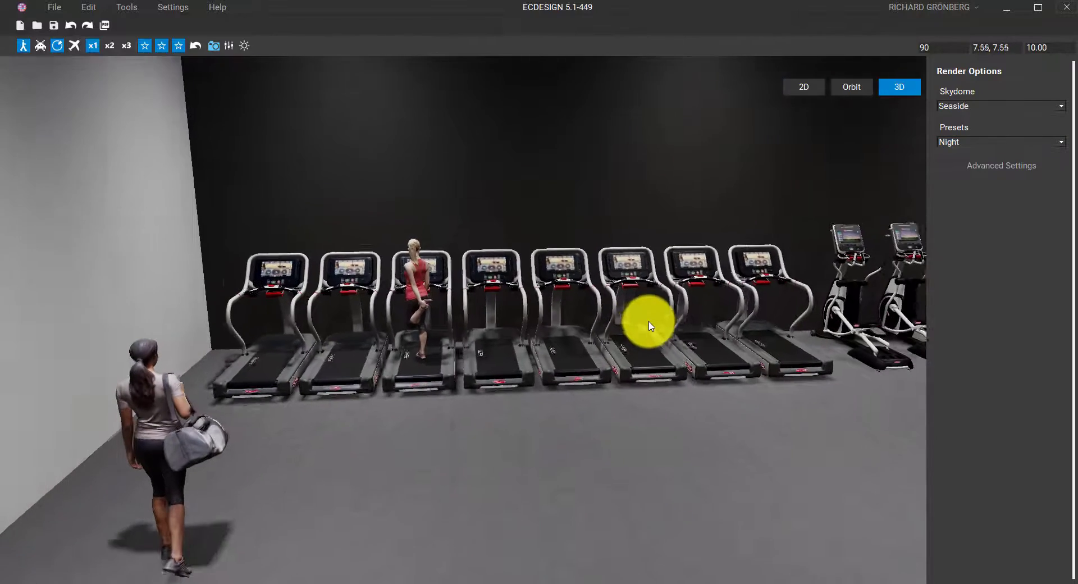
click(976, 144)
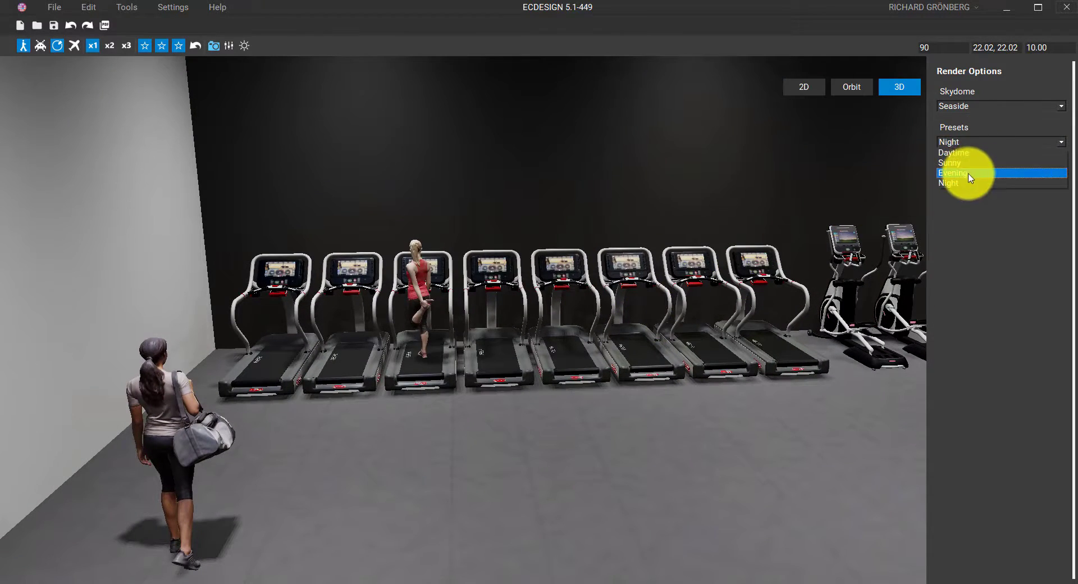
click(963, 174)
scroll(702, 242, up, 3)
drag(644, 256, 447, 264)
Switch to the 2D plan with the Custom shapes list, centred on the wooden-floor room
drag(517, 134, 367, 118)
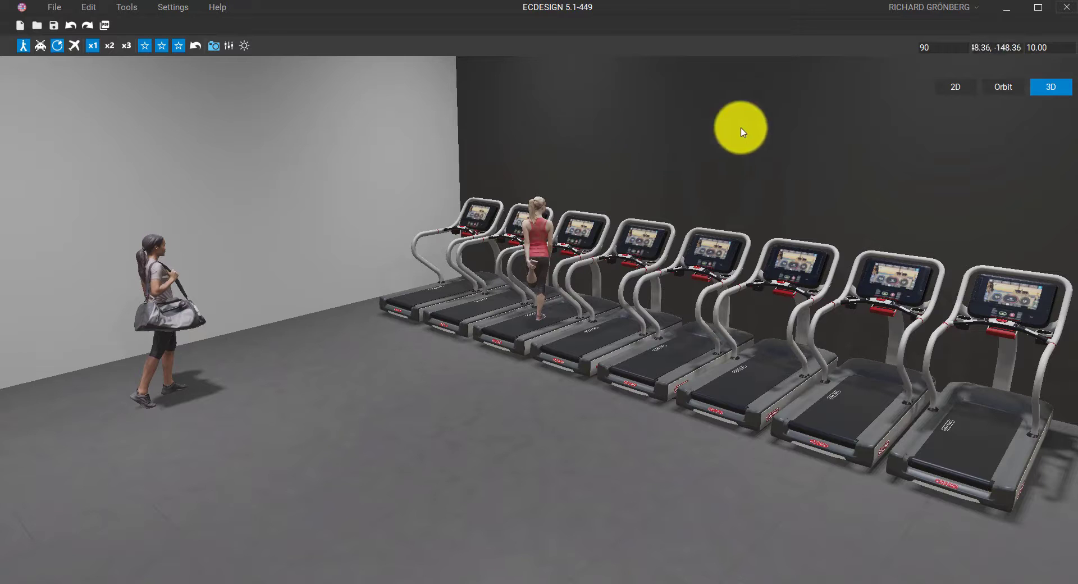
click(956, 88)
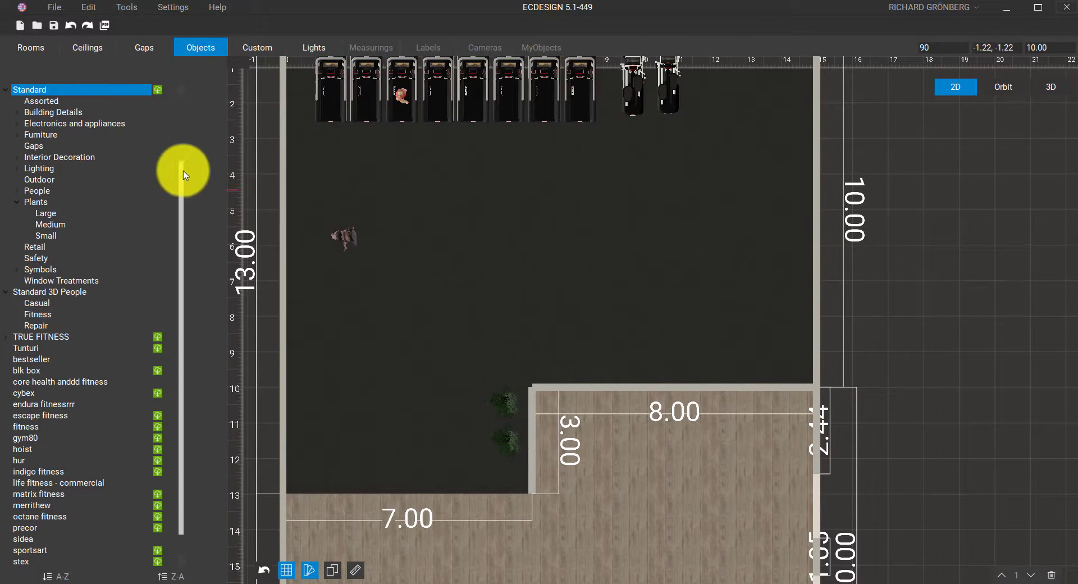
drag(181, 174, 180, 101)
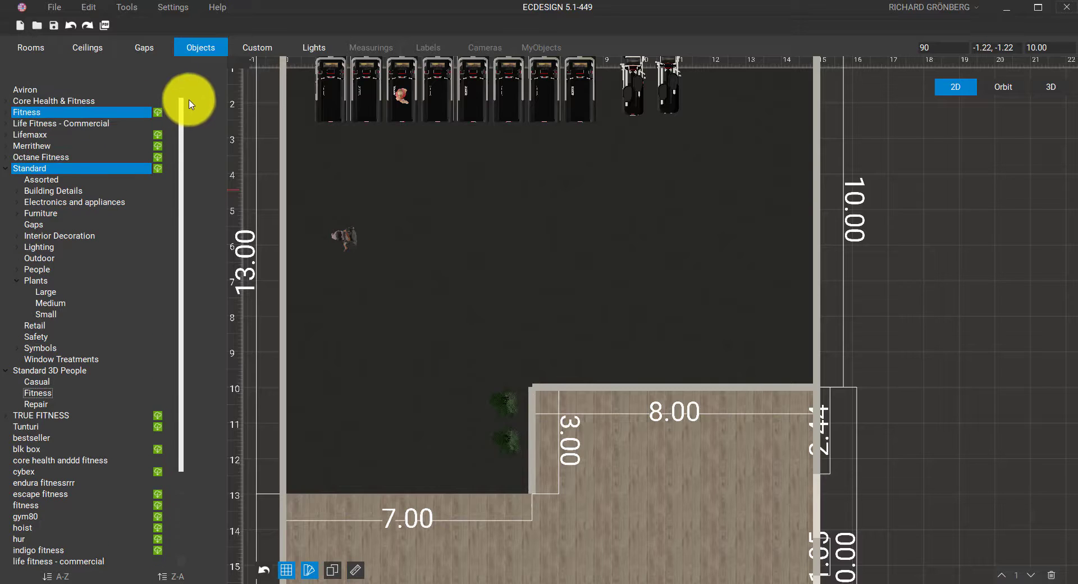
click(257, 48)
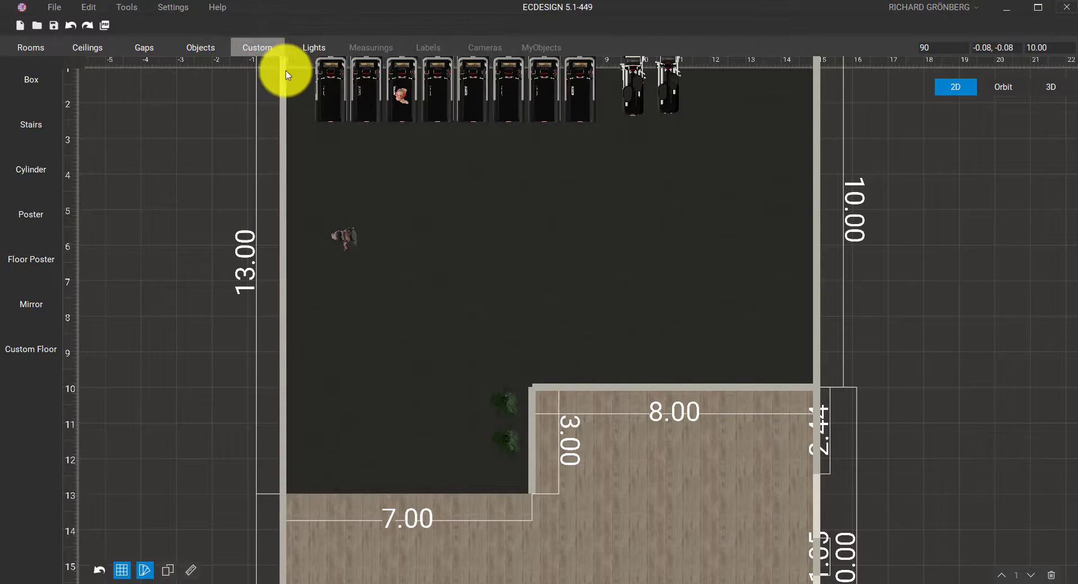
middle_drag(412, 181, 505, 141)
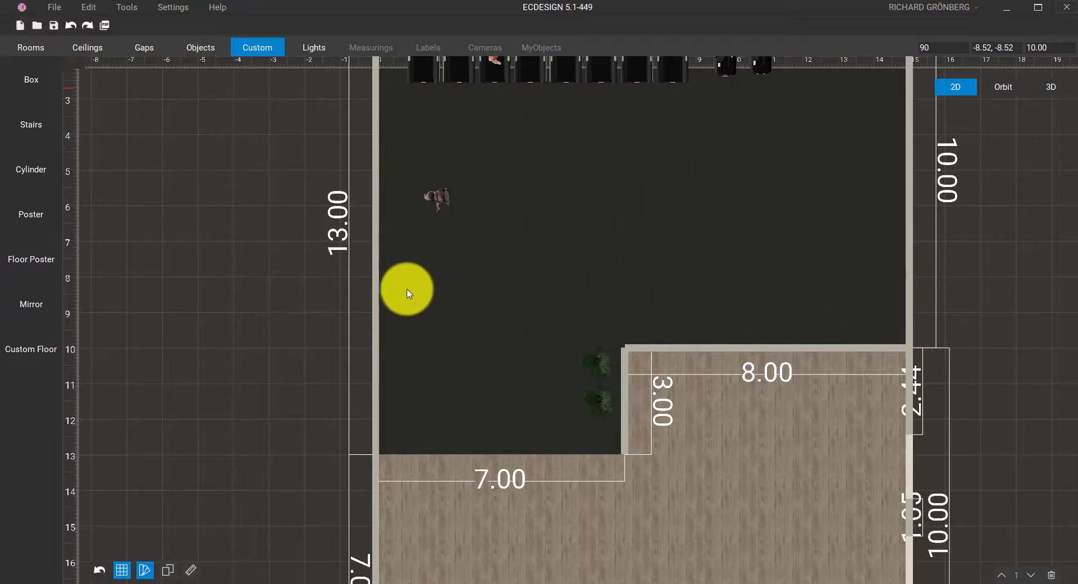
middle_drag(456, 305, 447, 169)
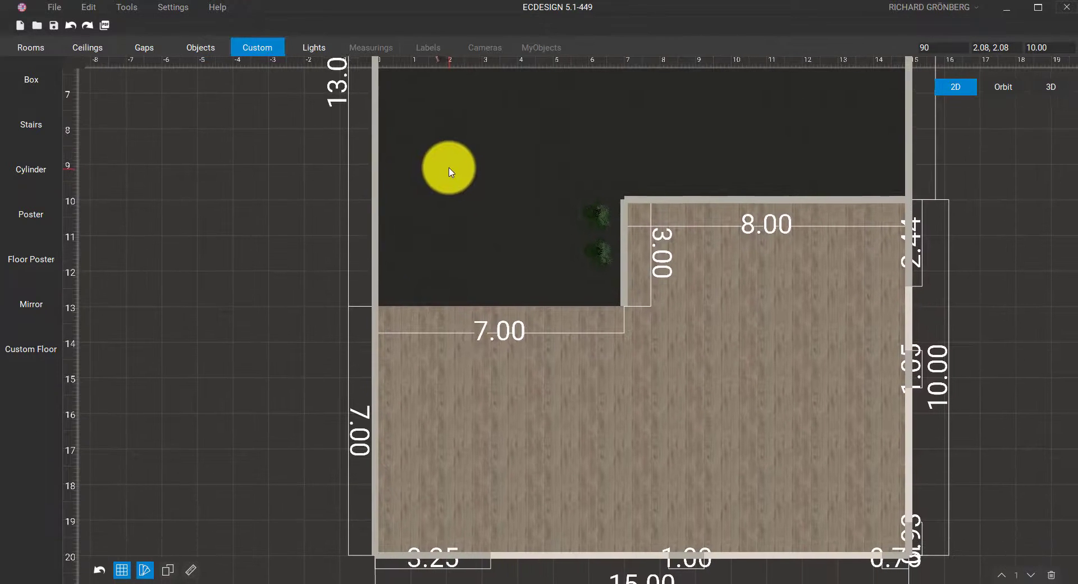
Draw a 0.92 × 0.77 box on the wooden floor and set its height to 4
click(33, 81)
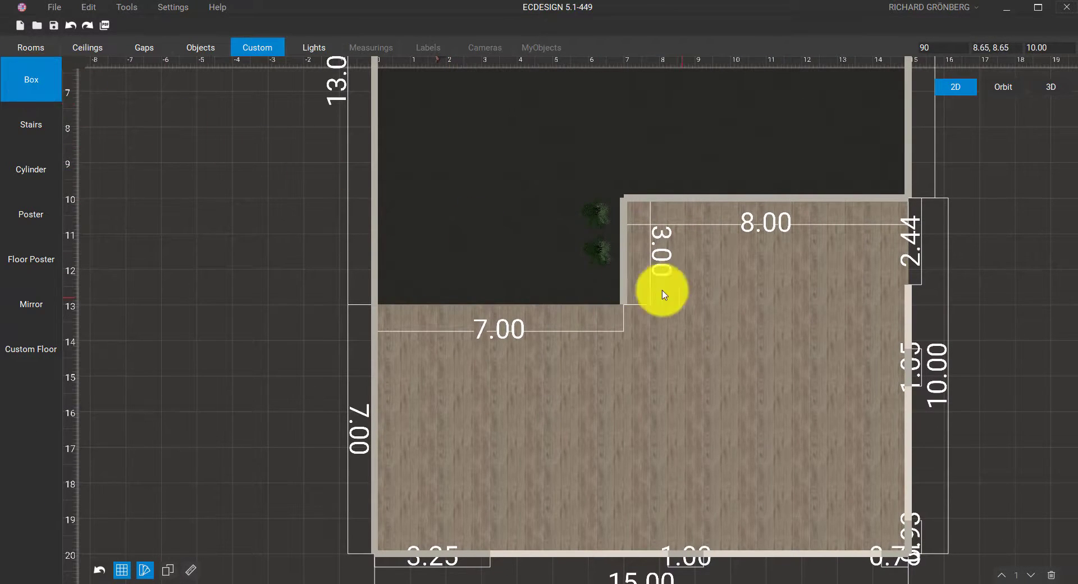
drag(684, 297, 716, 325)
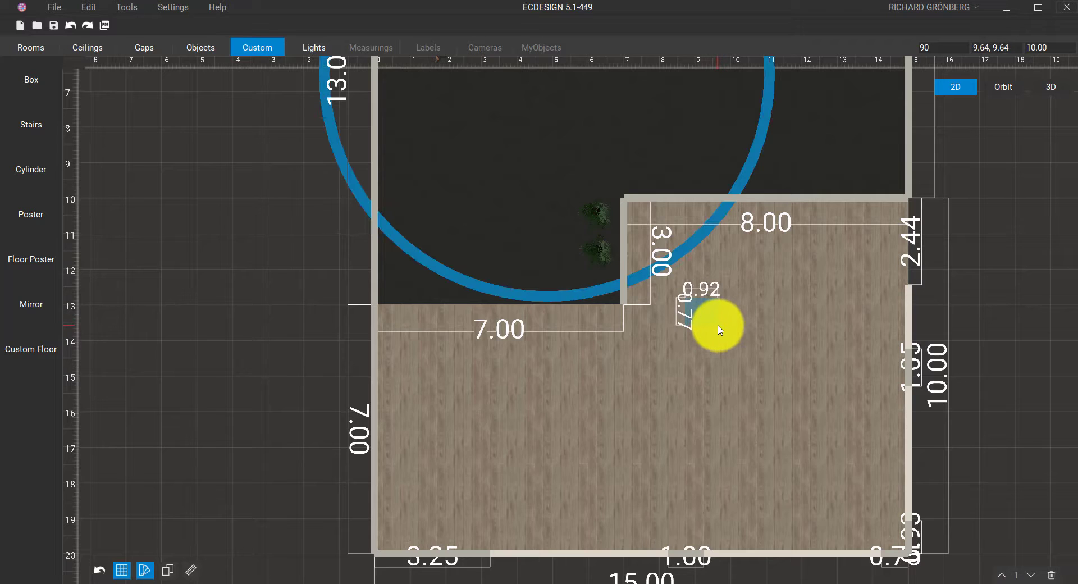
click(699, 315)
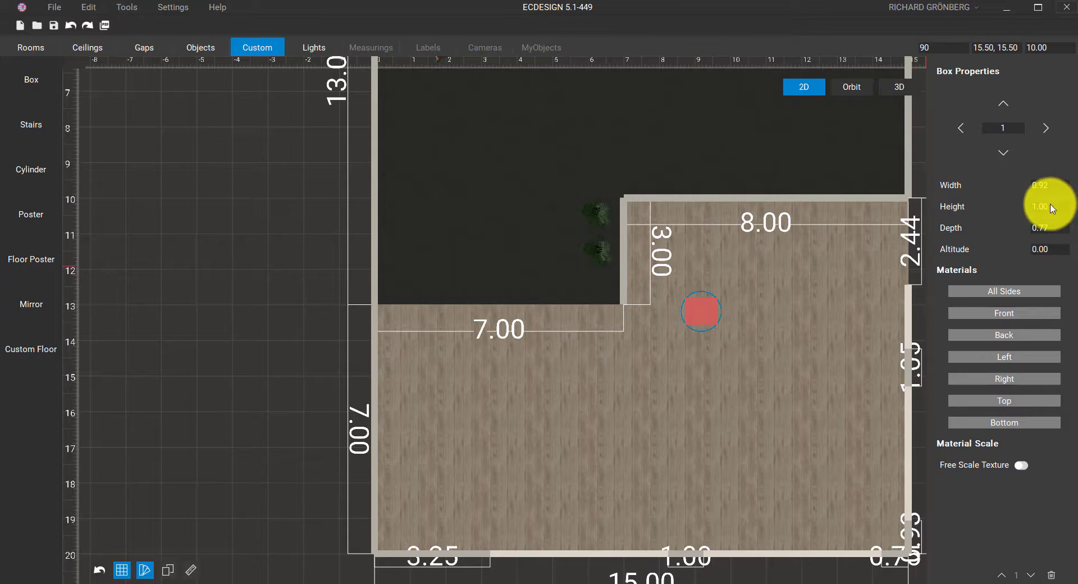
drag(1053, 209, 1022, 207)
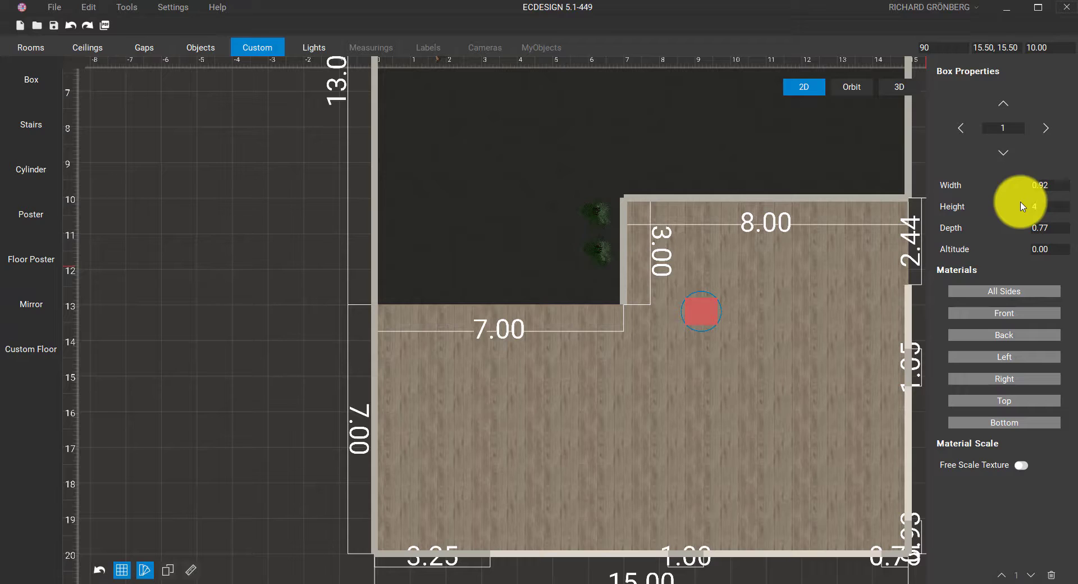
Apply the BrickWall 6 brick texture to all sides of the box
click(1012, 292)
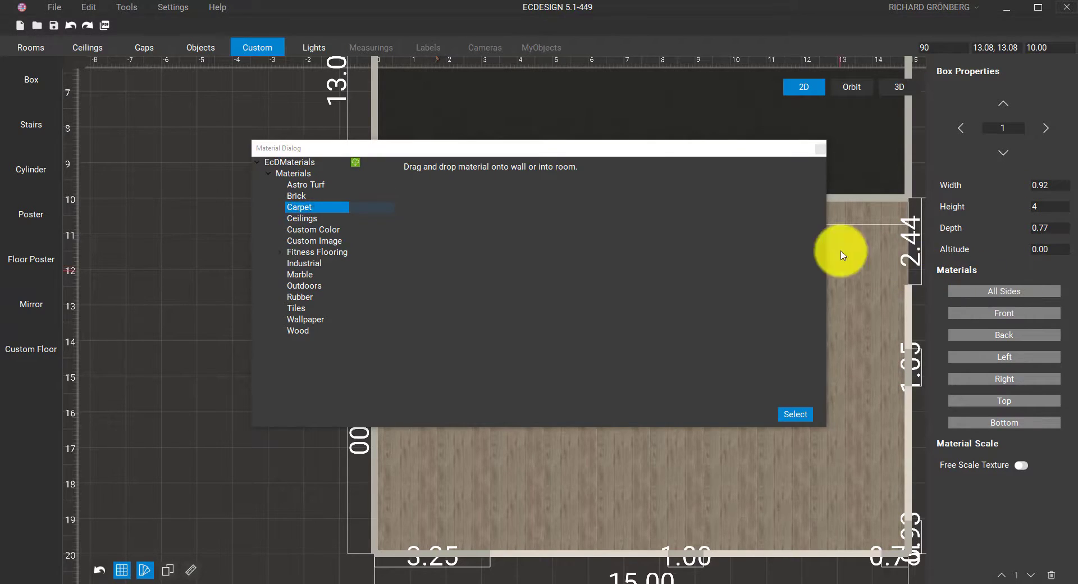
drag(387, 151, 149, 197)
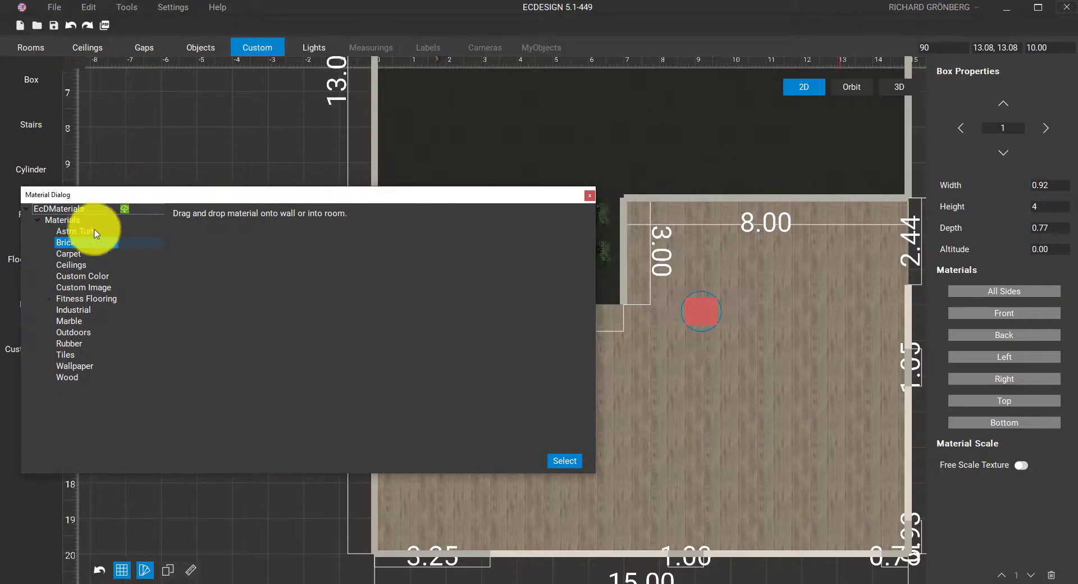
click(66, 242)
click(211, 299)
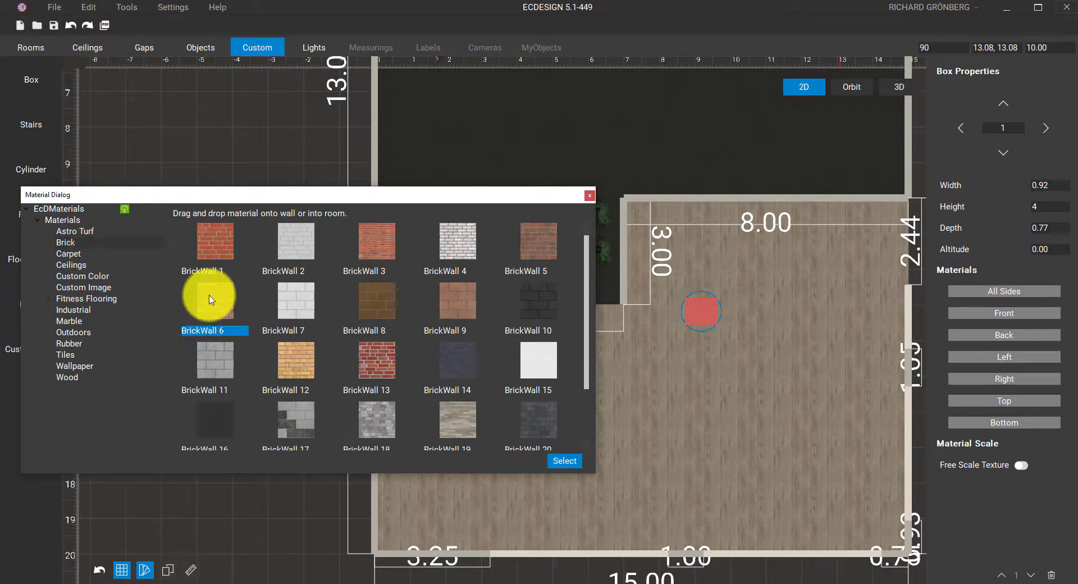
click(569, 462)
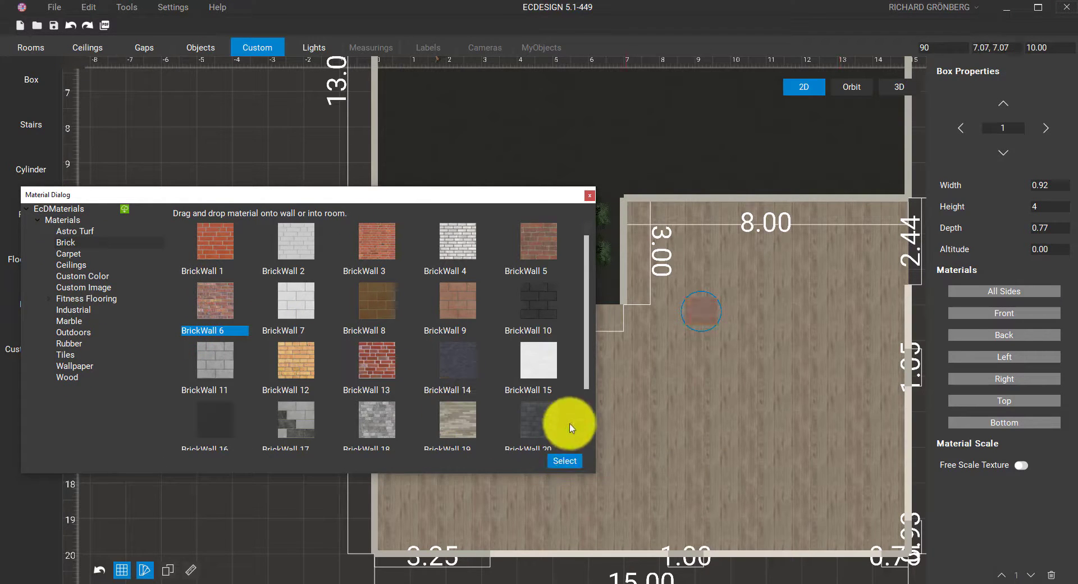
In 3D orbit view, enable Free Scale Texture on the brick pillar and stretch it
click(587, 198)
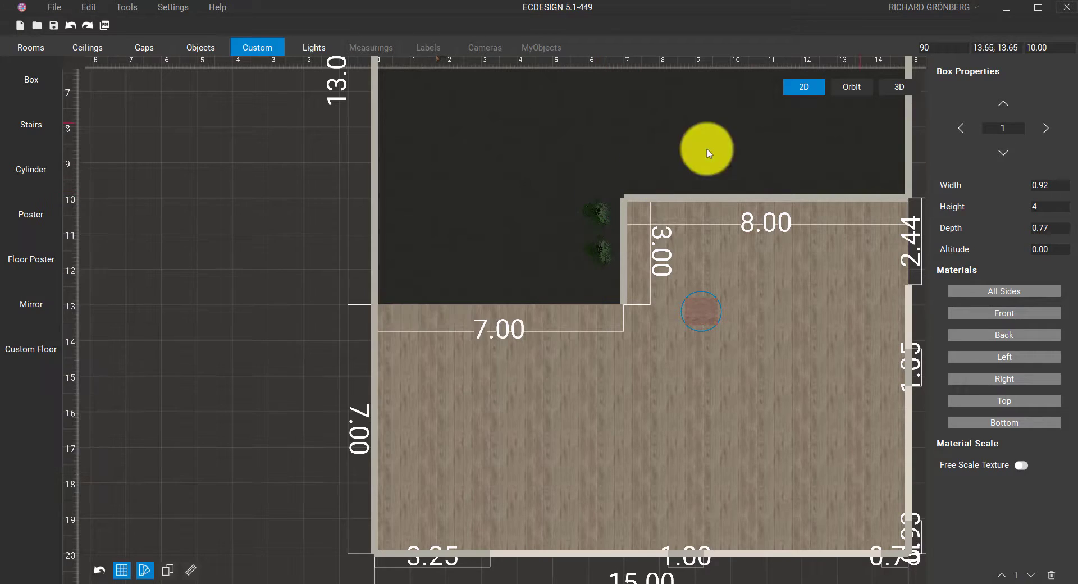
click(852, 86)
scroll(726, 256, up, 3)
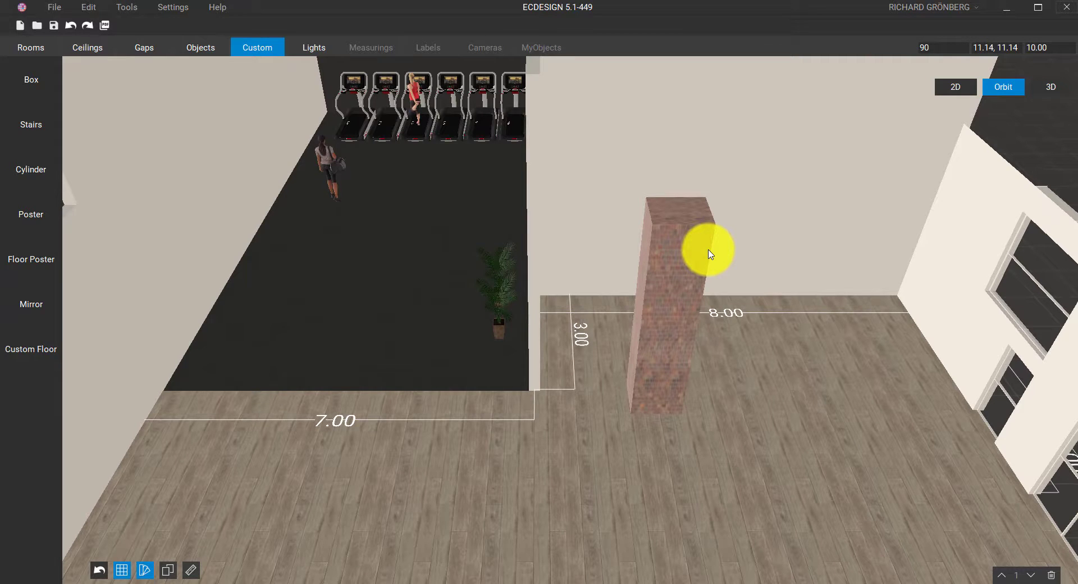
middle_drag(695, 332, 638, 352)
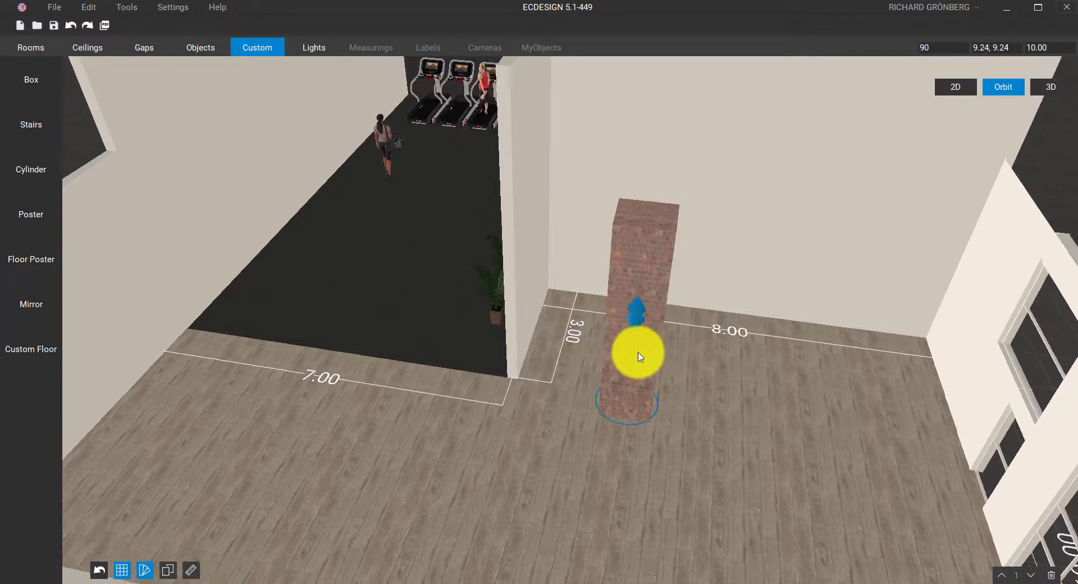
click(640, 356)
click(1019, 465)
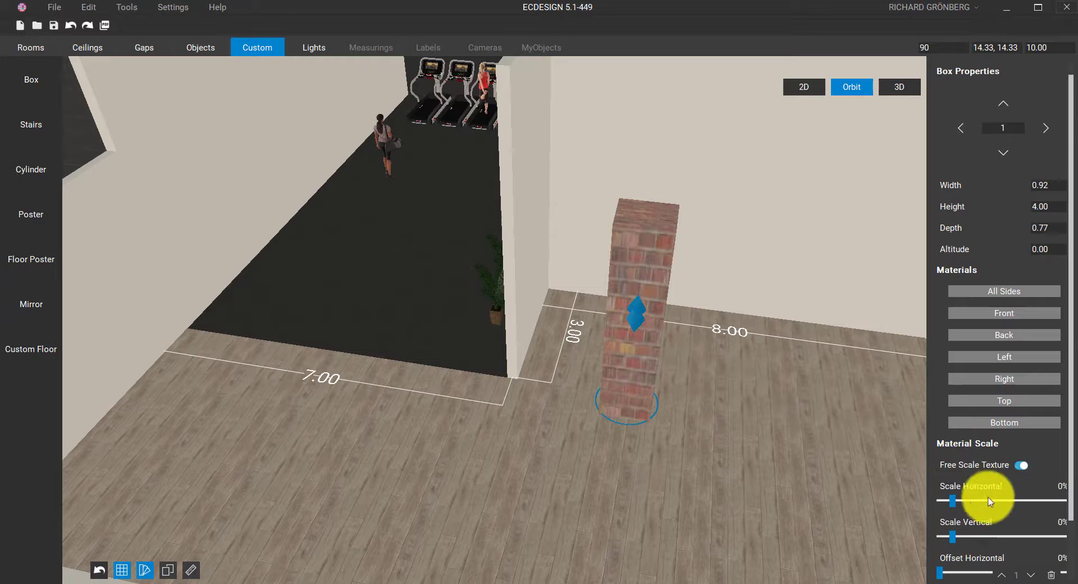
drag(954, 537, 969, 537)
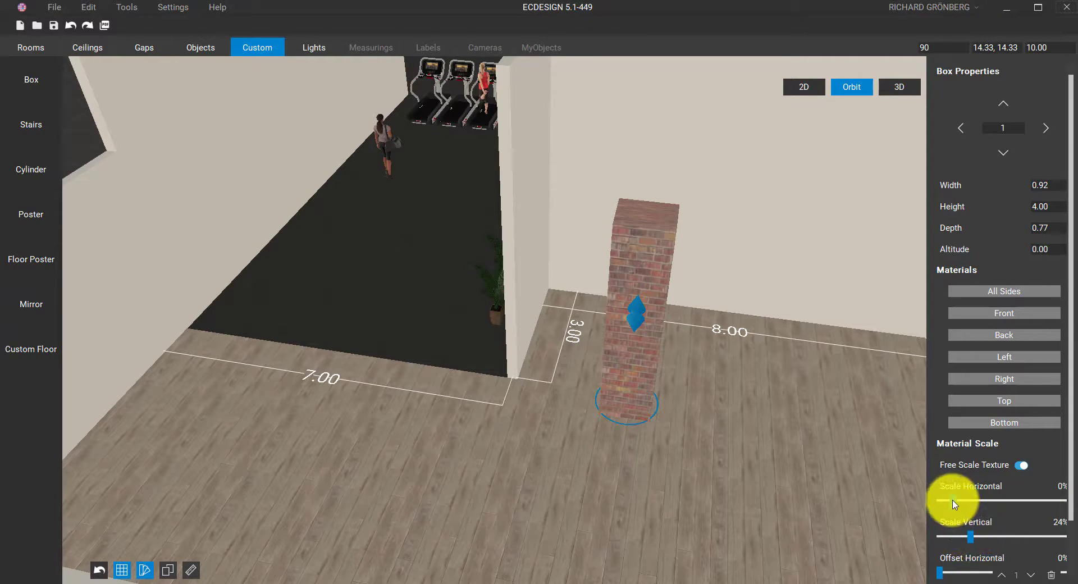
drag(955, 500, 952, 500)
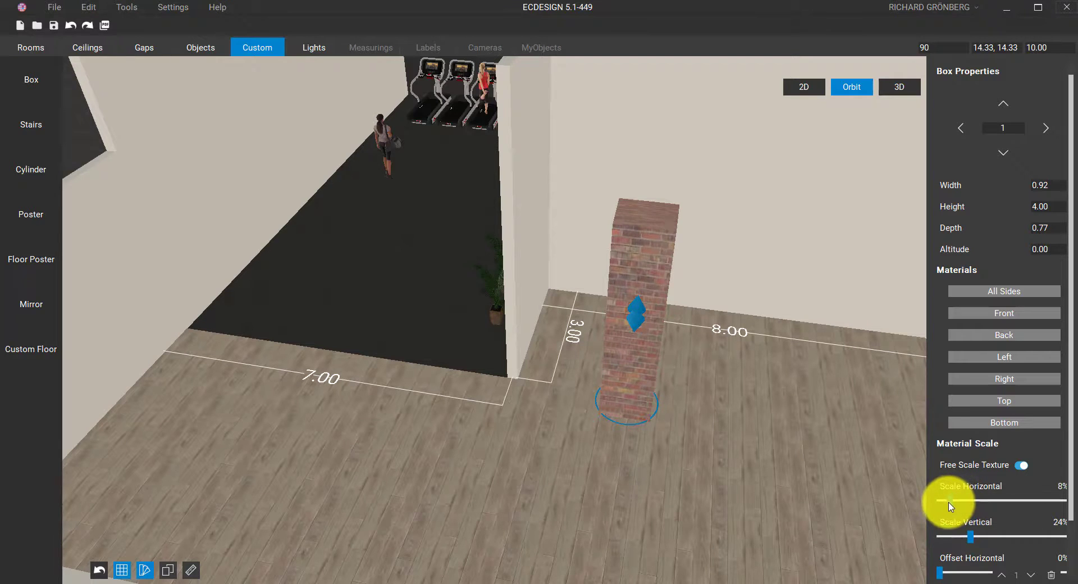
Move the brick pillar into the wall corner and set its height to 6
click(669, 471)
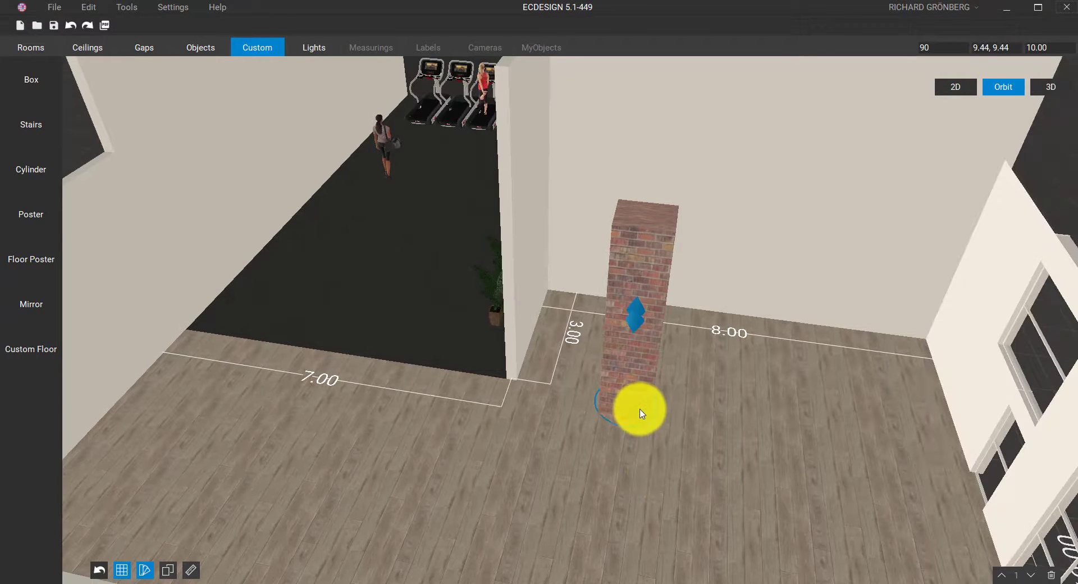
drag(633, 409, 525, 391)
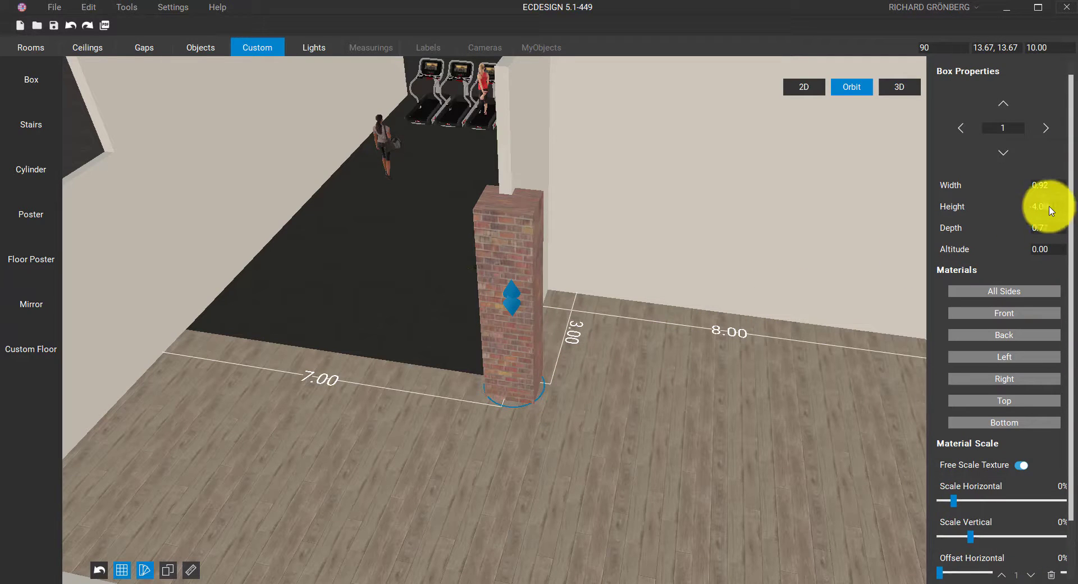
text(6)
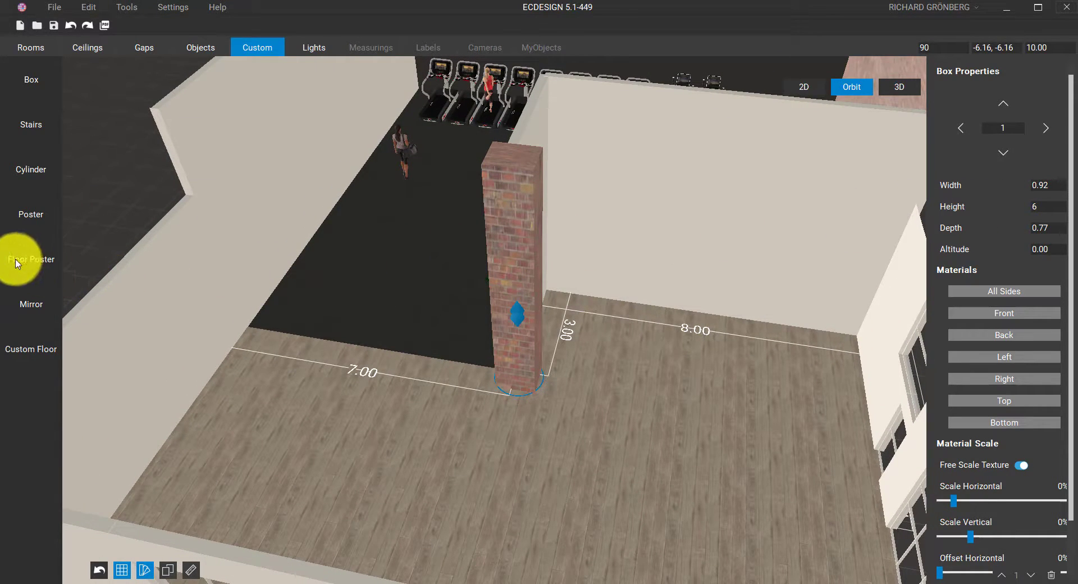
Draw a 3.30 × 3.16 wall poster on the back 8.00 m wall
click(25, 214)
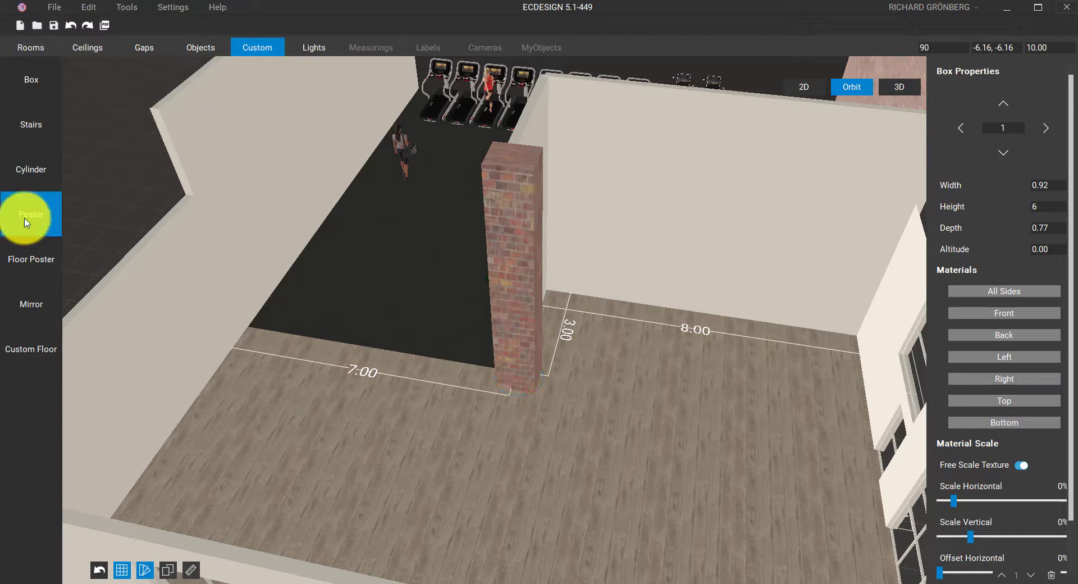
drag(618, 315, 753, 281)
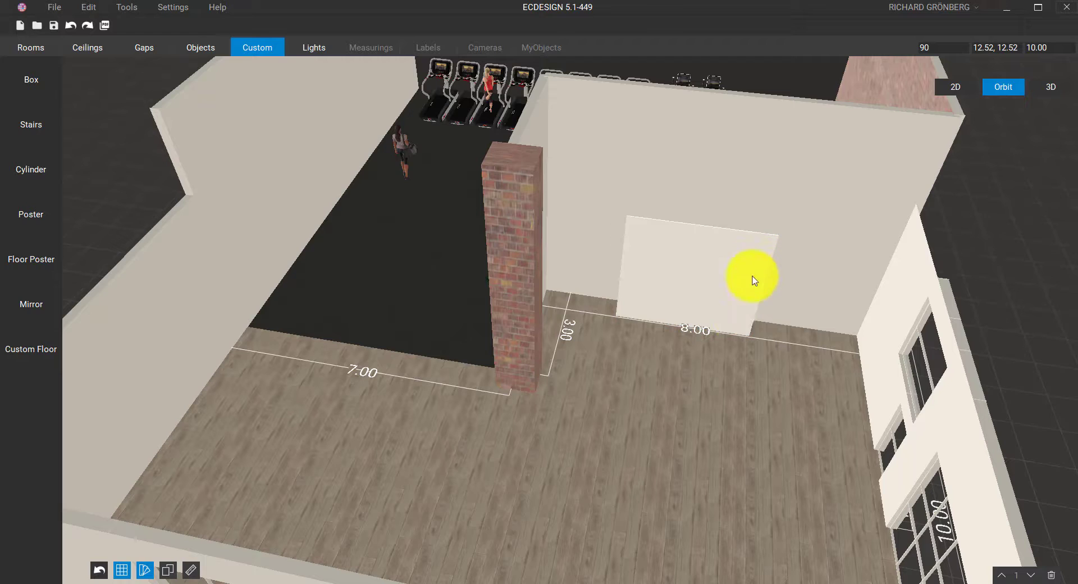
click(739, 318)
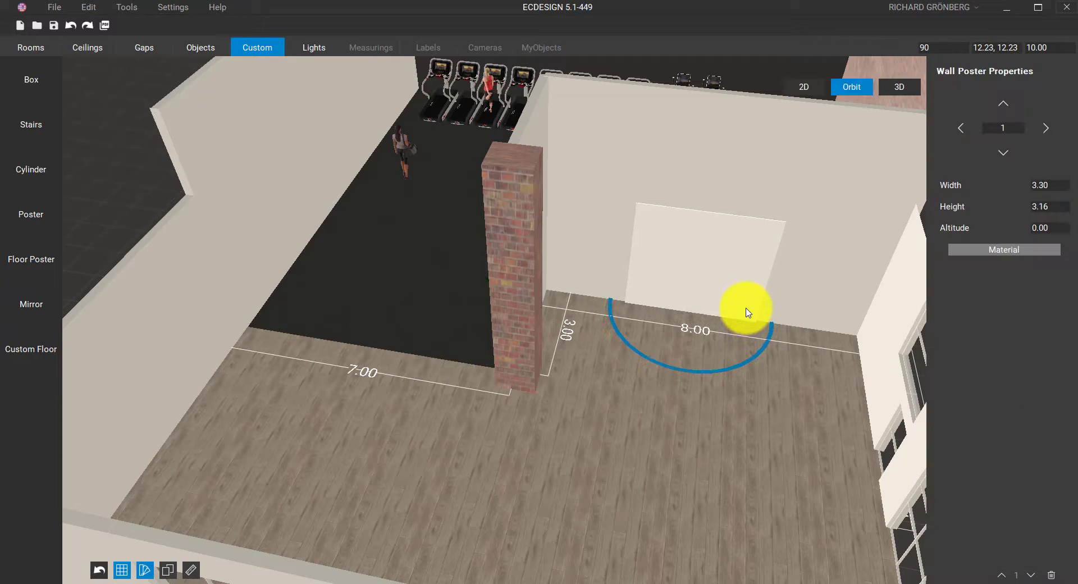
Give the poster the custom image 'ecdesign 5 beta.jpg' showing the dark laptop
click(971, 250)
click(336, 241)
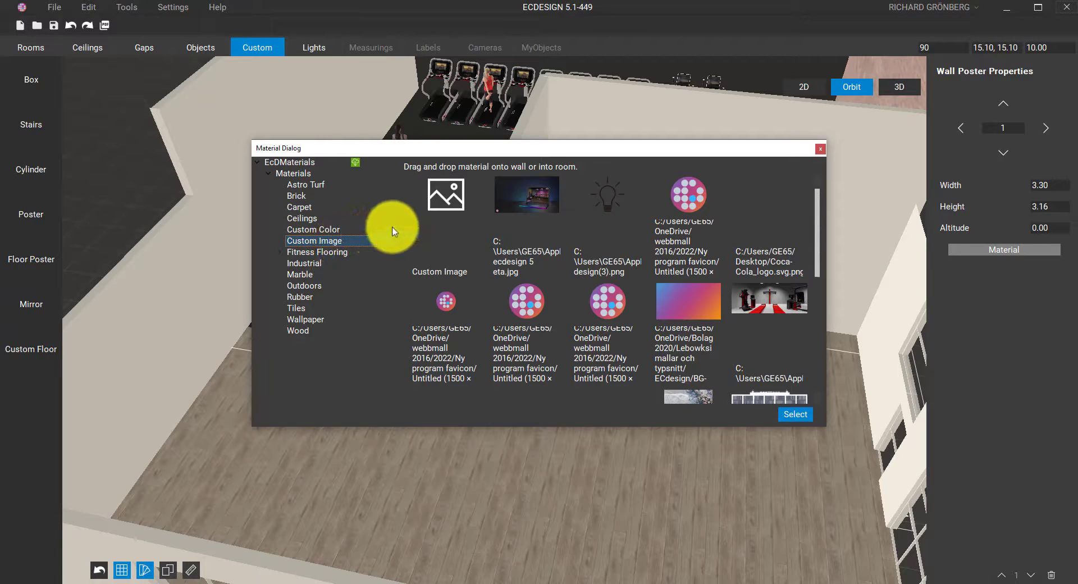
click(510, 200)
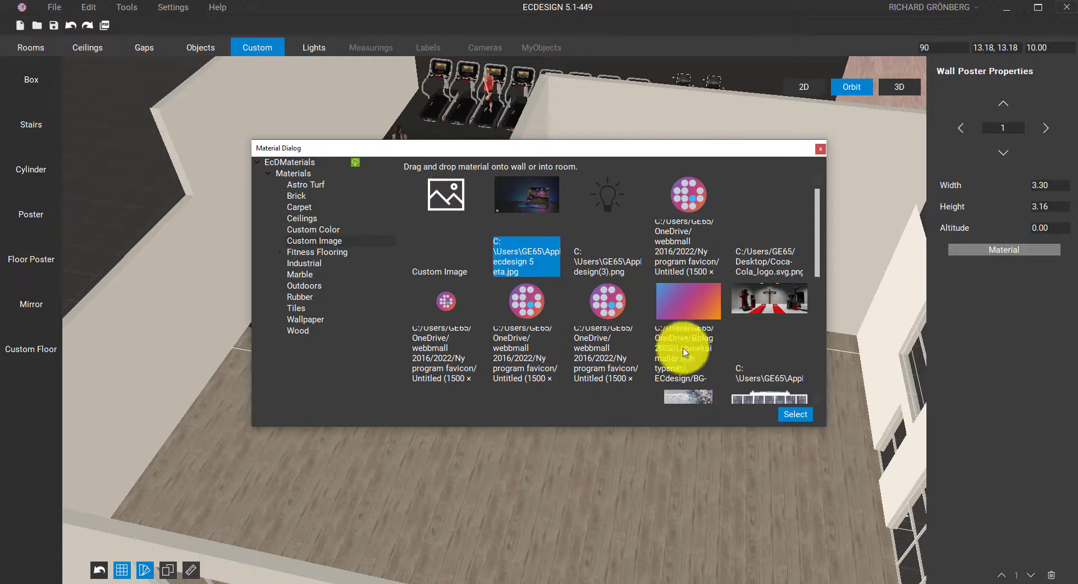
click(819, 150)
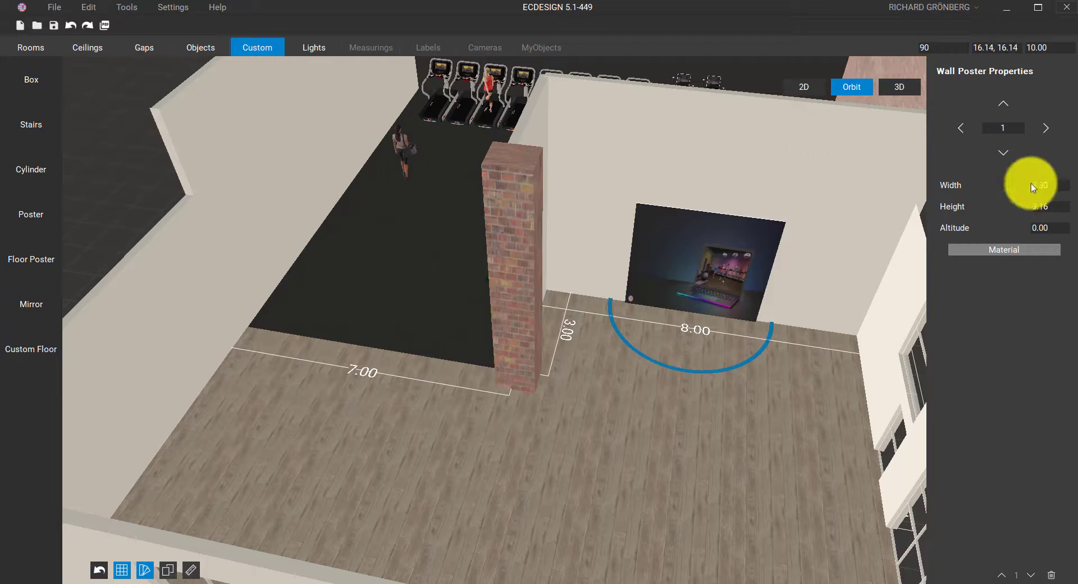
Resize the wall poster to width 5 and height 4 at altitude 1
click(1033, 186)
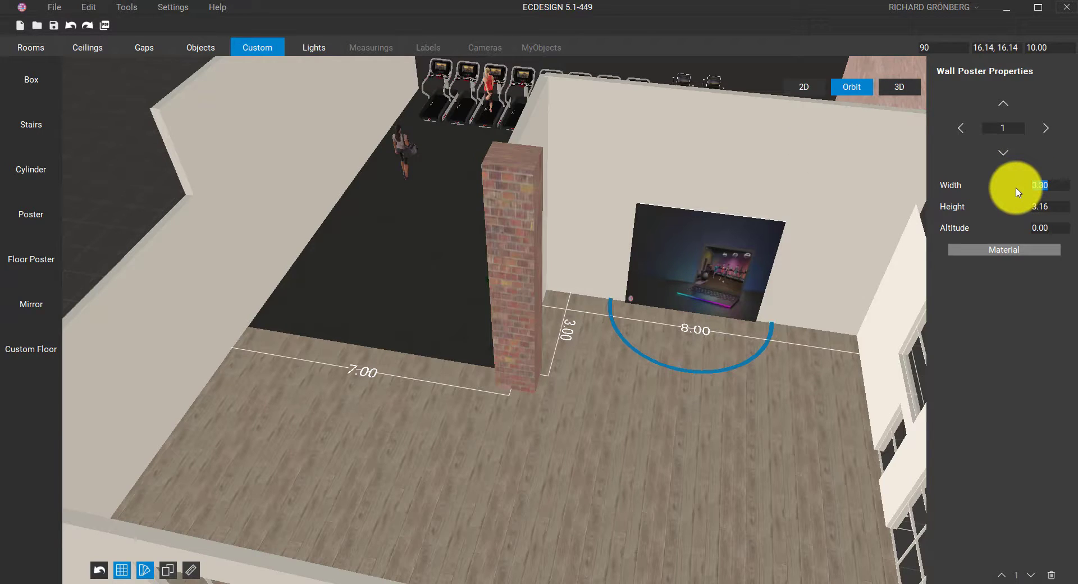
text(5)
drag(1047, 210, 1005, 212)
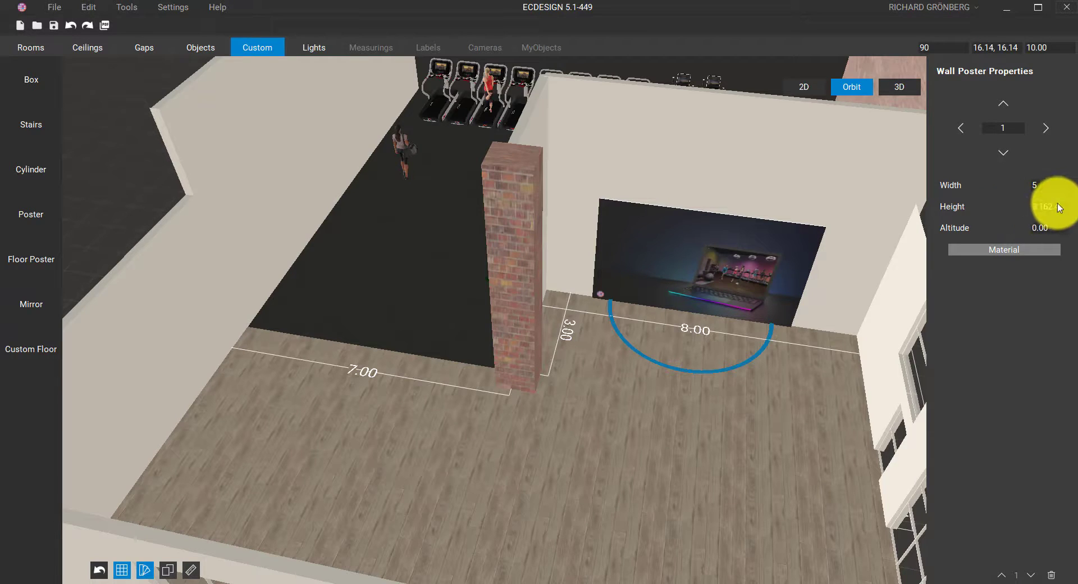
drag(1056, 206, 1026, 202)
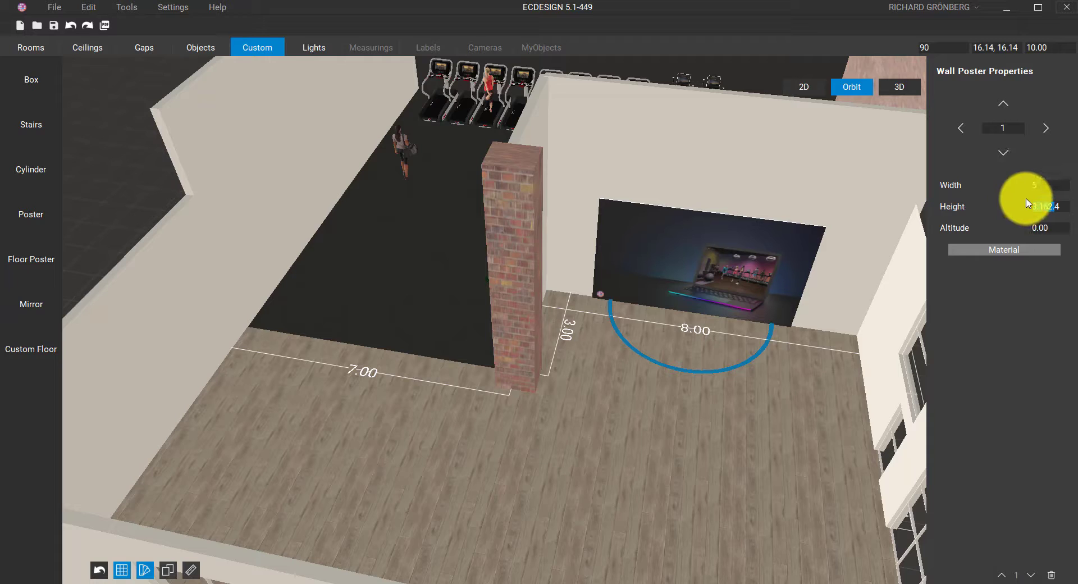
key(BackSpace)
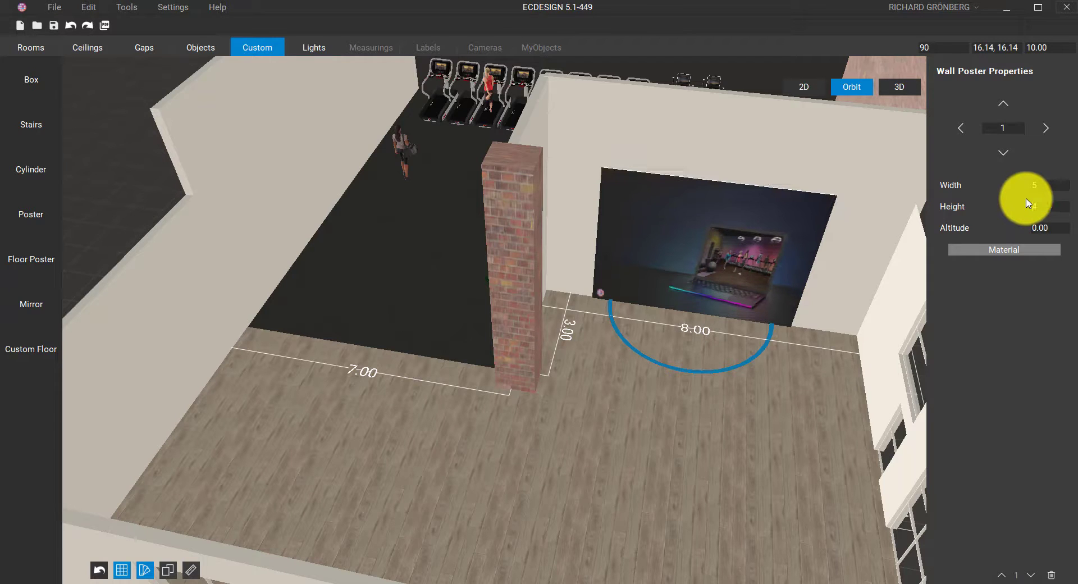
click(813, 349)
click(741, 308)
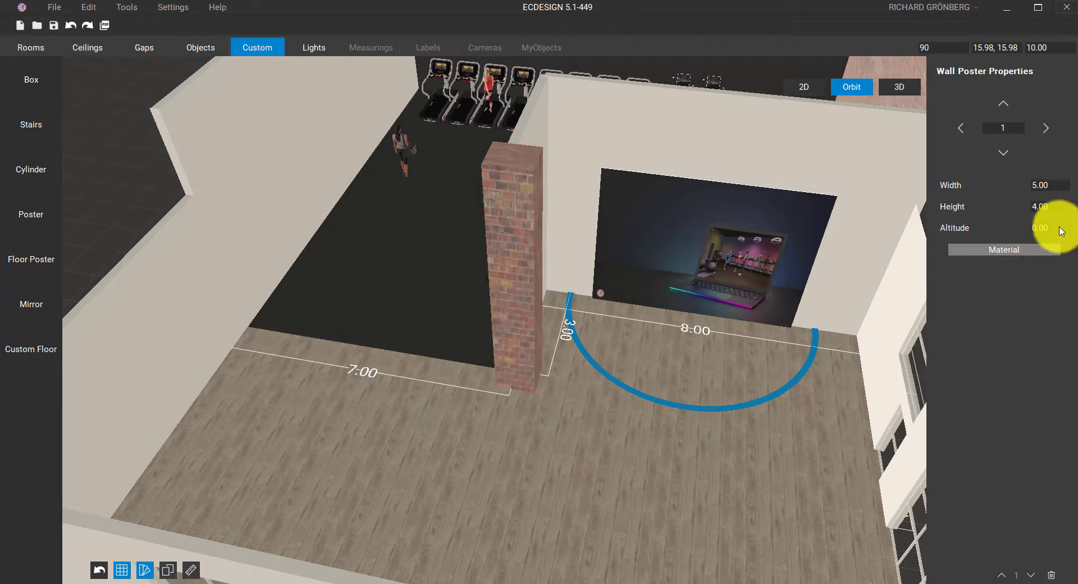
text(1)
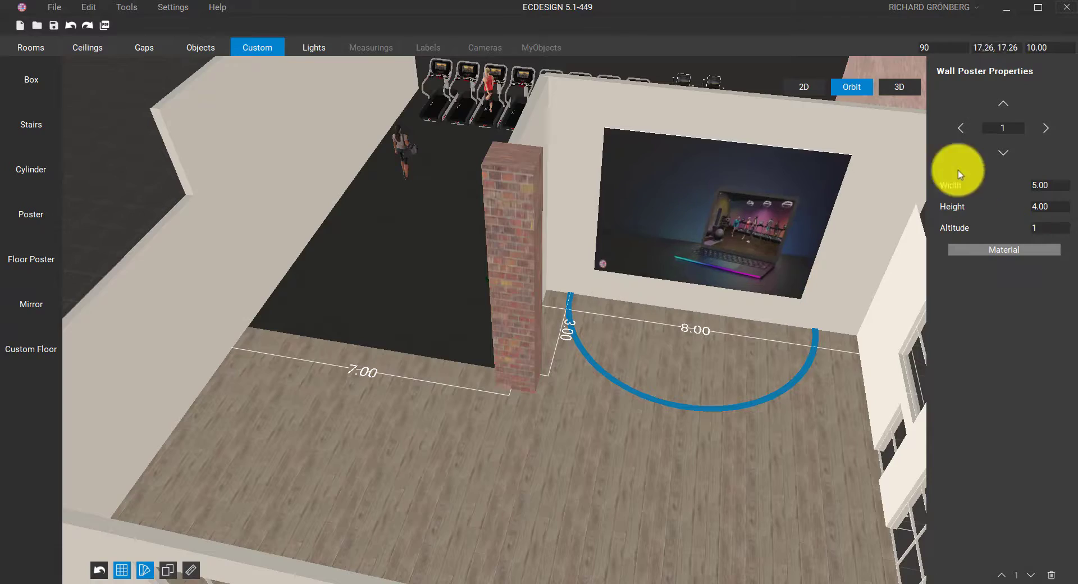
click(898, 88)
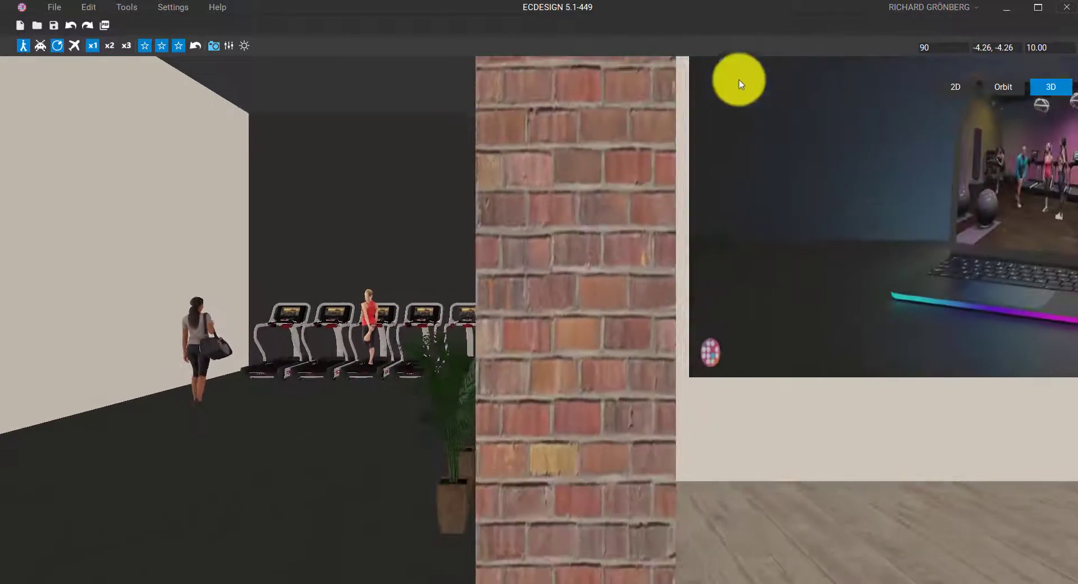
Walk past the brick column to face the treadmill and elliptical row at eye level
key(d)
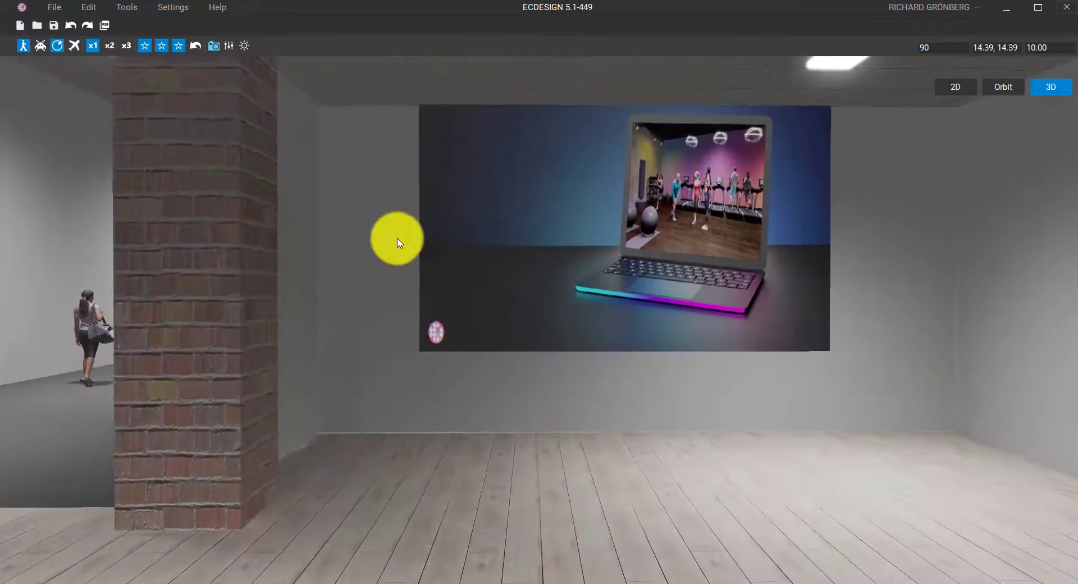
key(a)
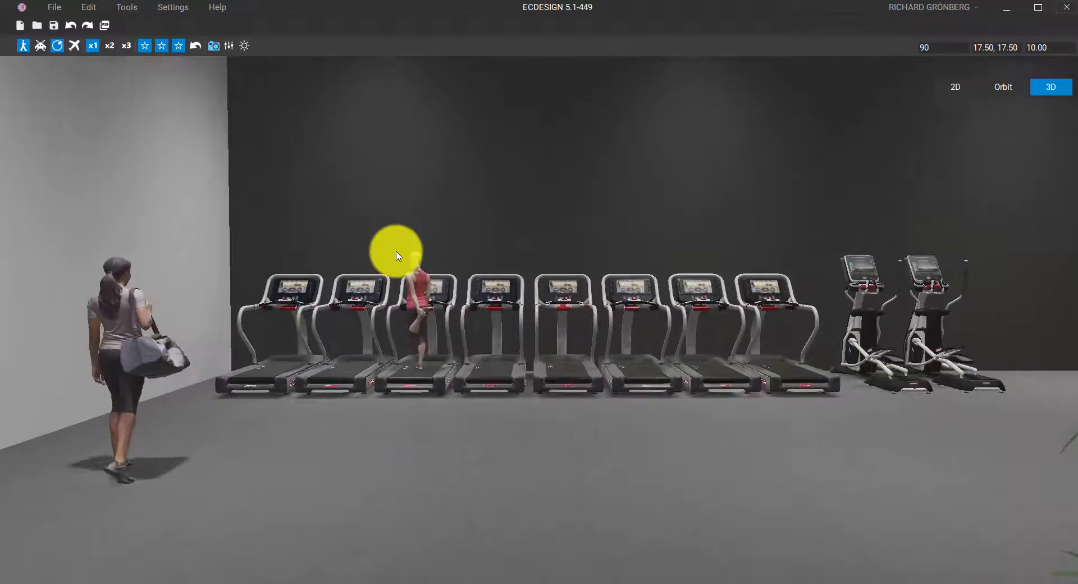
key(d)
drag(378, 260, 173, 264)
key(s)
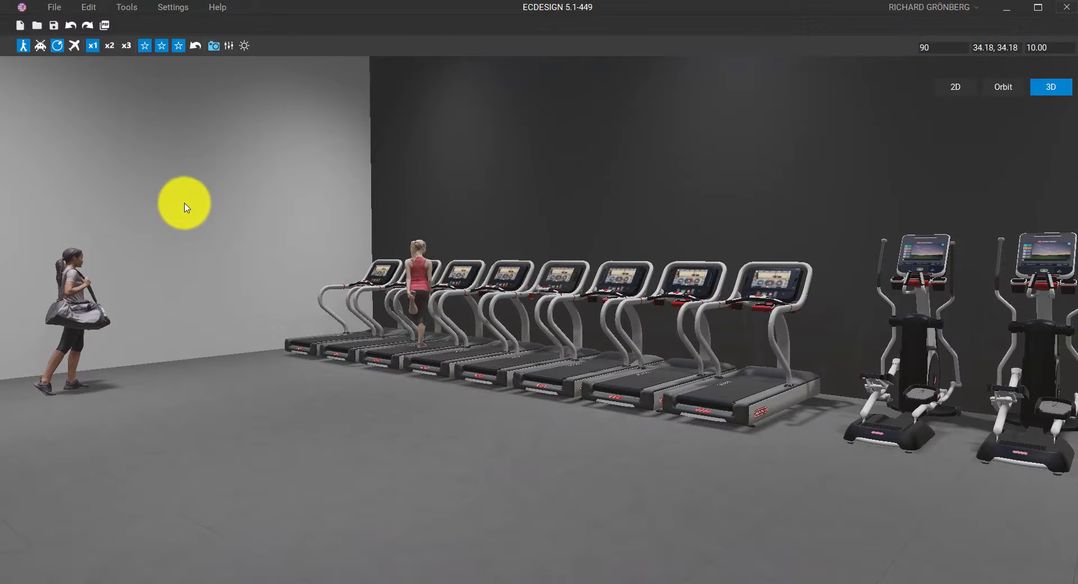
key(d)
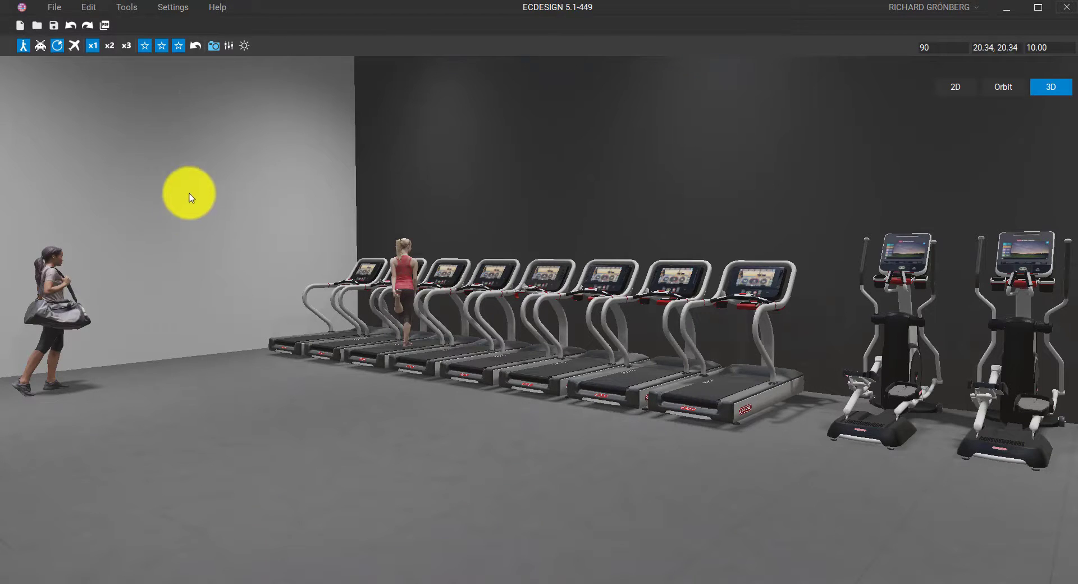
Render the 3D view as a Web-size single image saved to the desktop (Skrivbord) as 'test image'
click(213, 46)
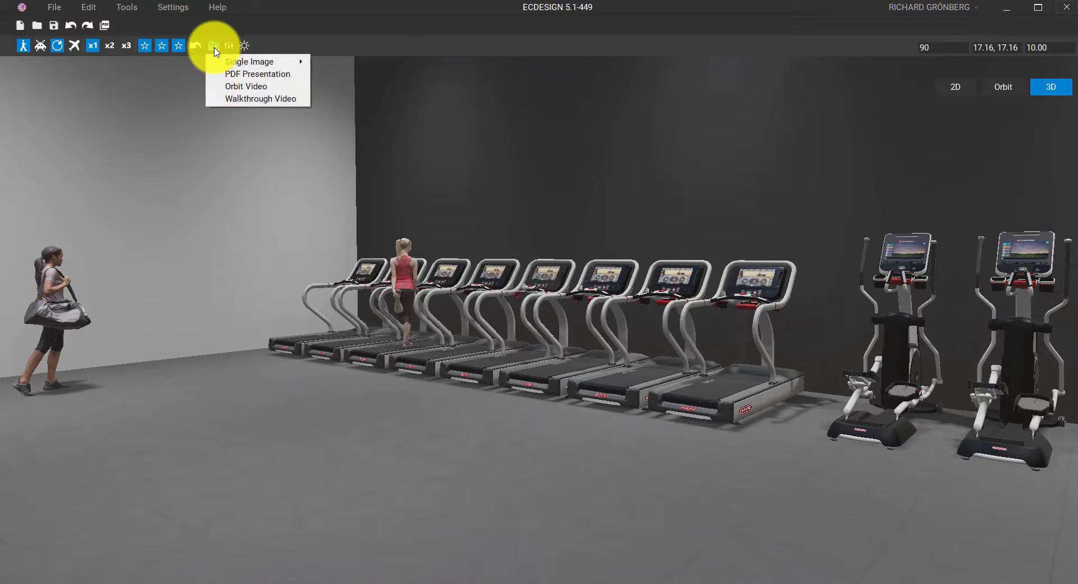
mouse_move(244, 61)
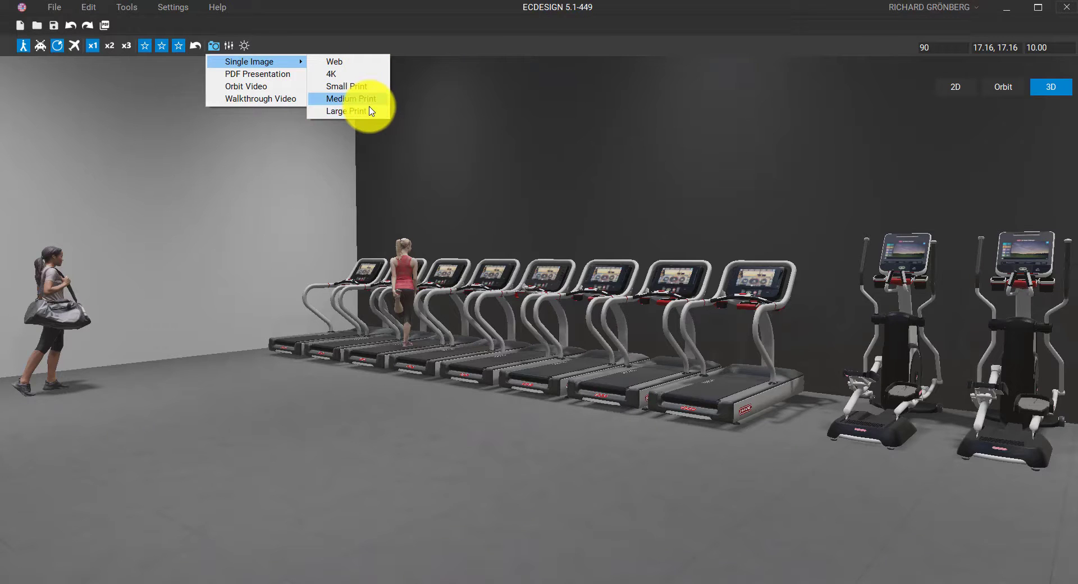
key(Up)
key(Up)
key(Up)
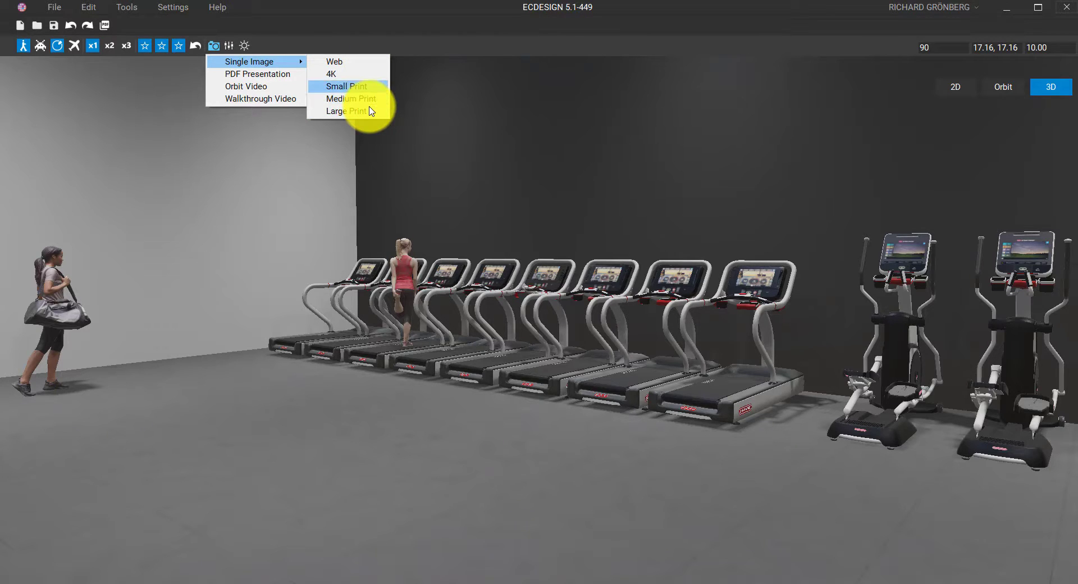
click(353, 61)
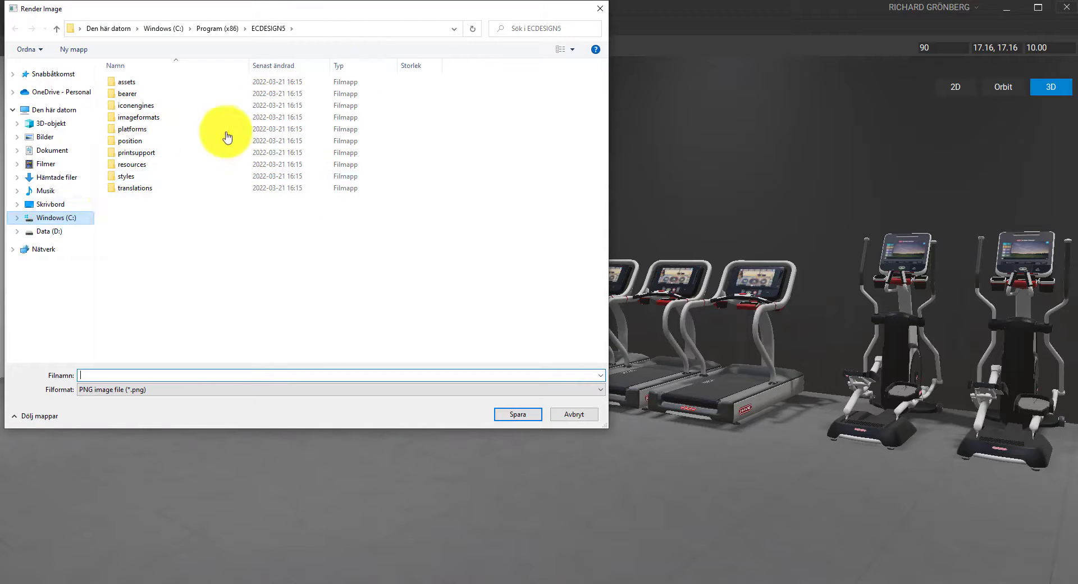
click(62, 220)
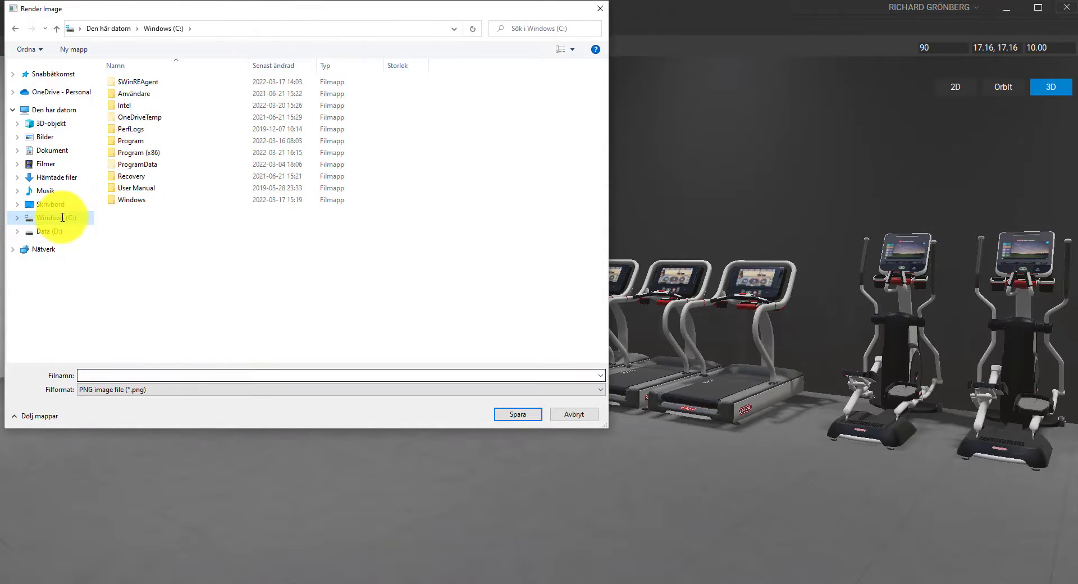
click(49, 205)
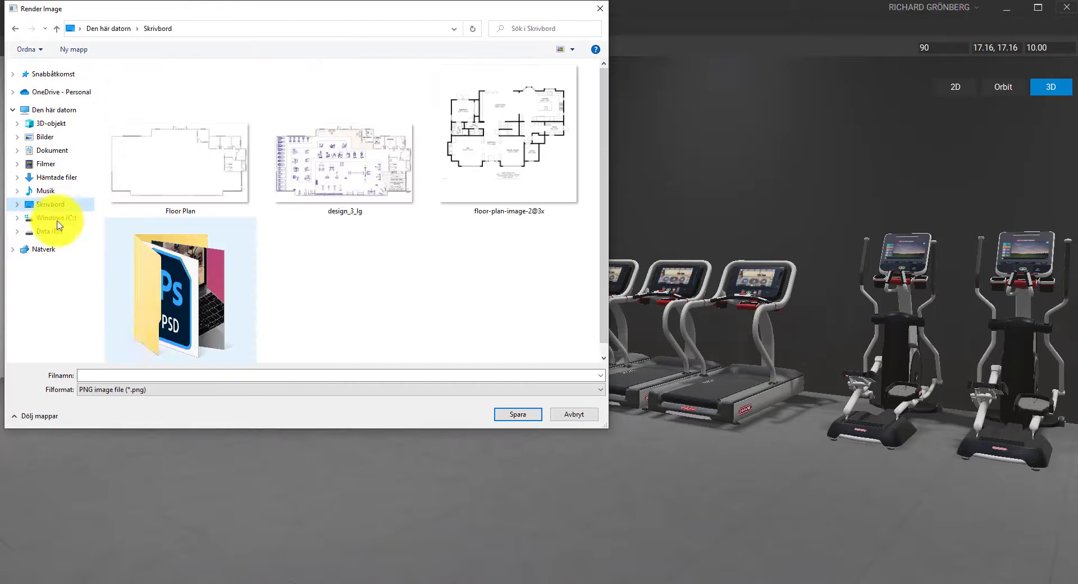
click(145, 375)
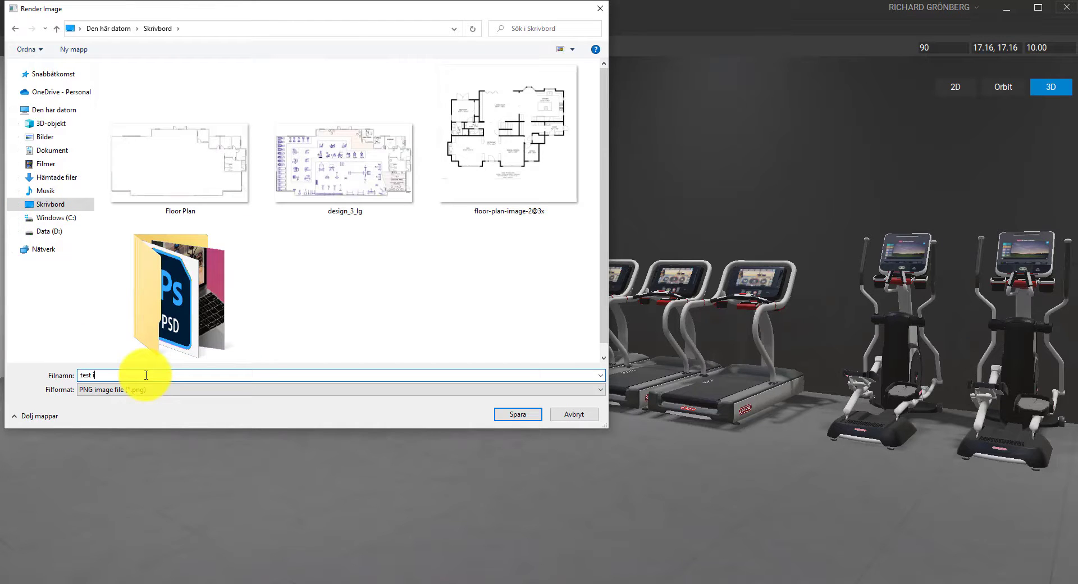
text(test image)
key(Return)
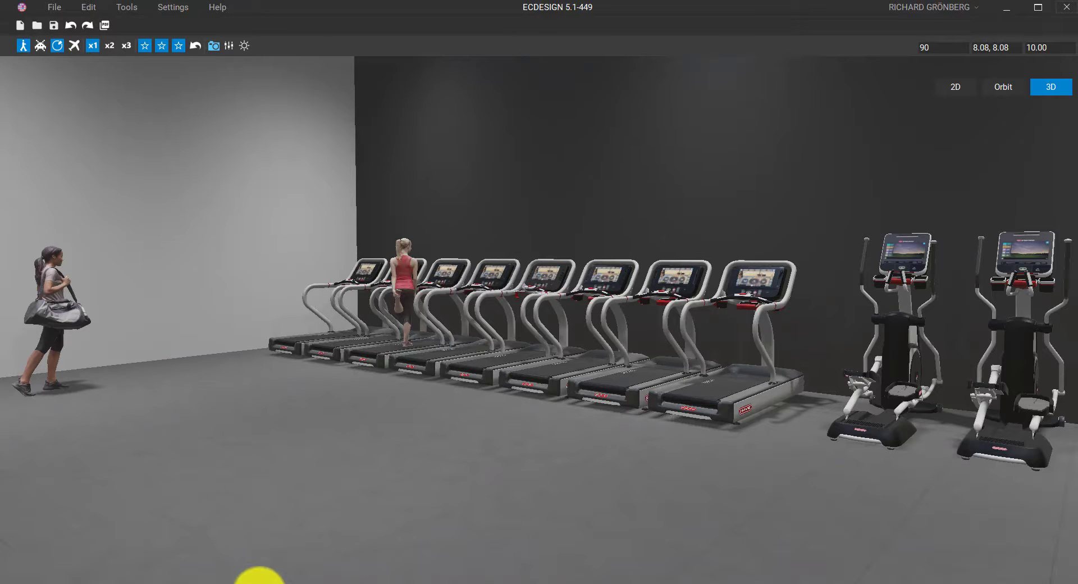
click(262, 580)
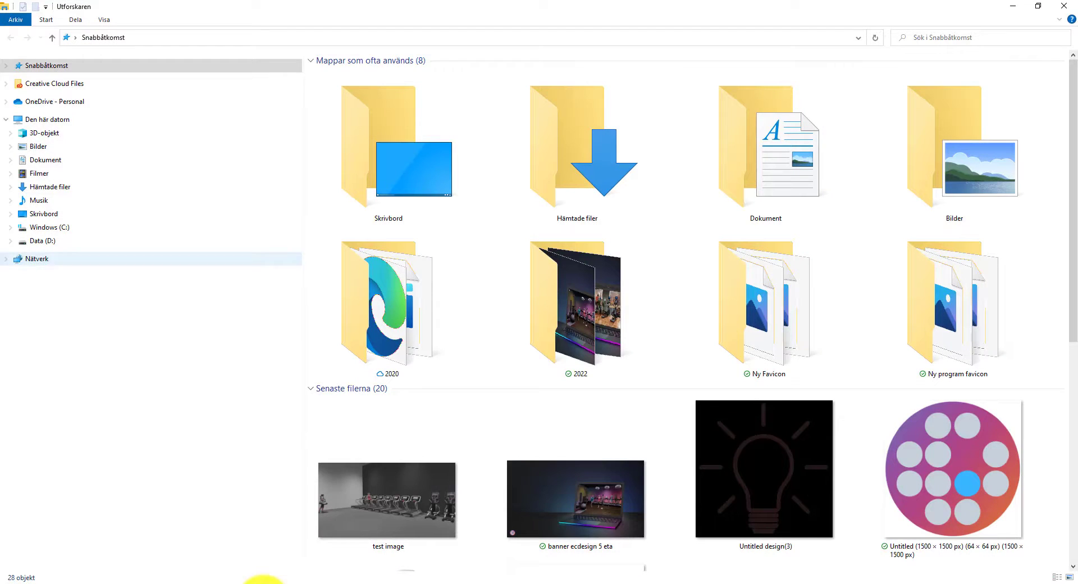
View 'test image.png' from recent files, then close Photos and File Explorer
click(379, 506)
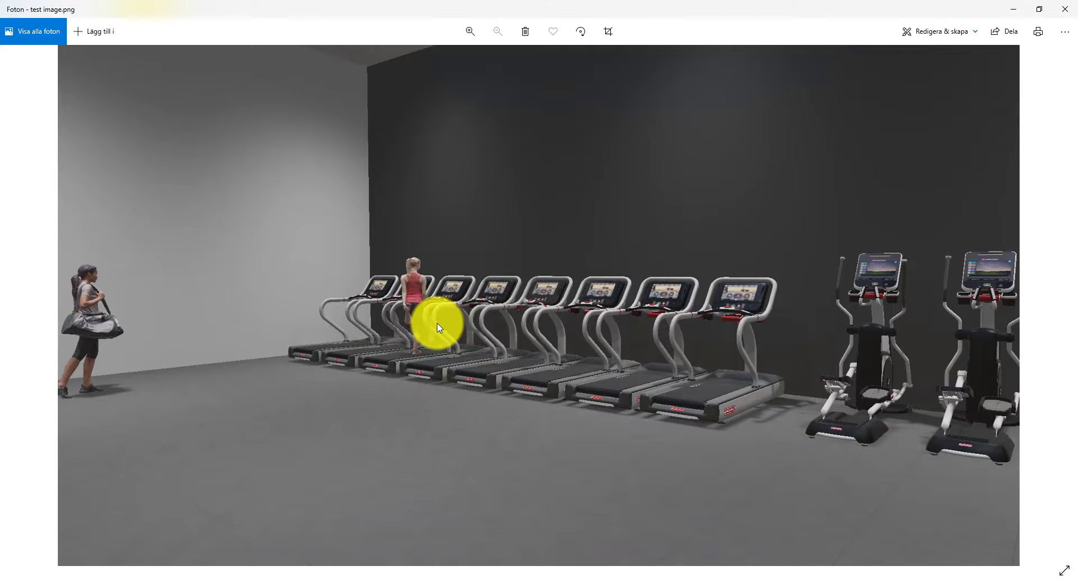
click(1061, 16)
click(1065, 5)
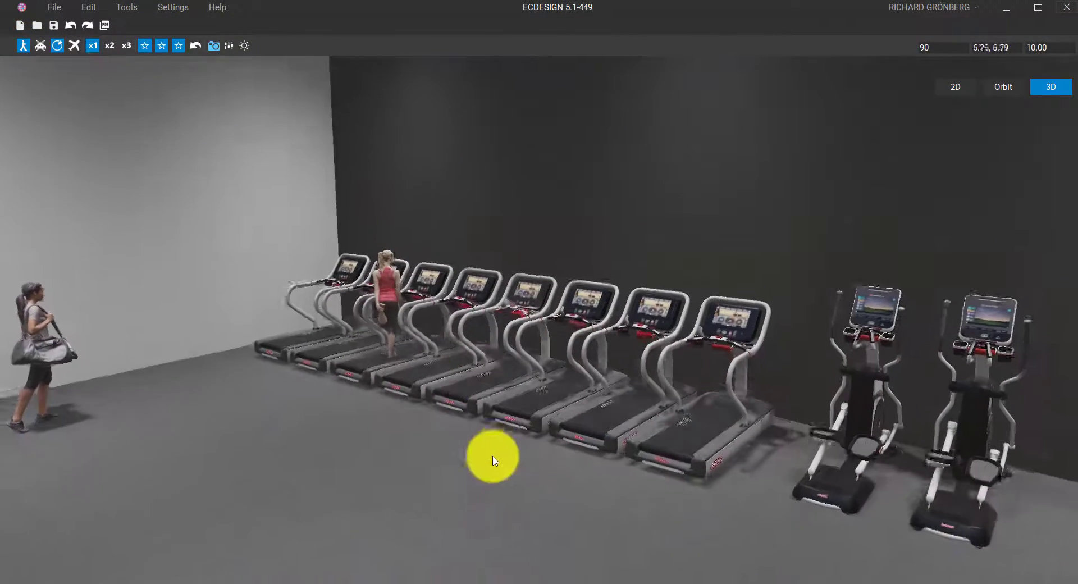
Switch to the top-down 2D plan, centre the gym room, and show the ceiling lights
drag(492, 460, 488, 481)
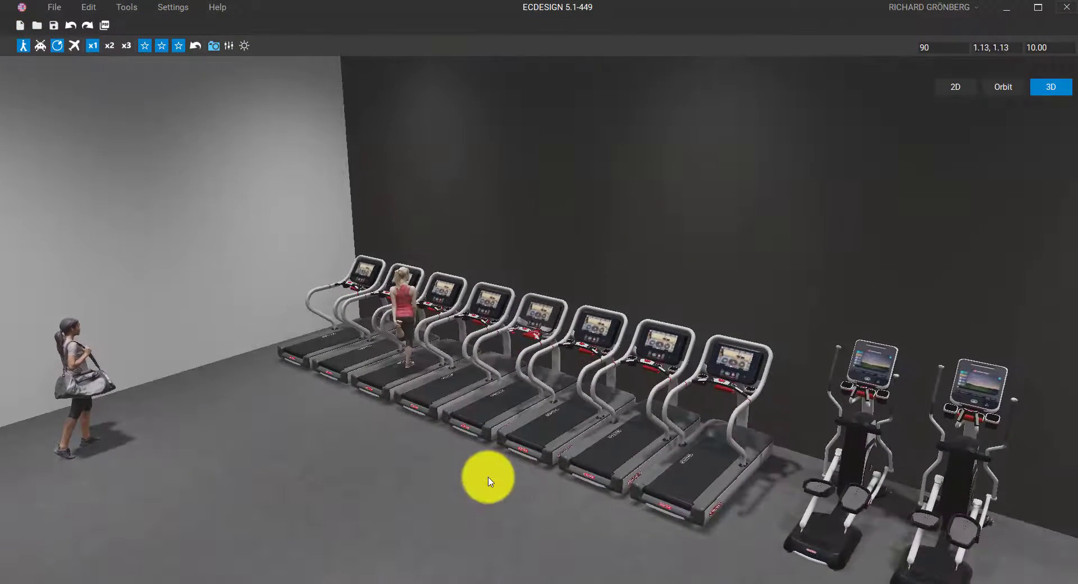
click(955, 87)
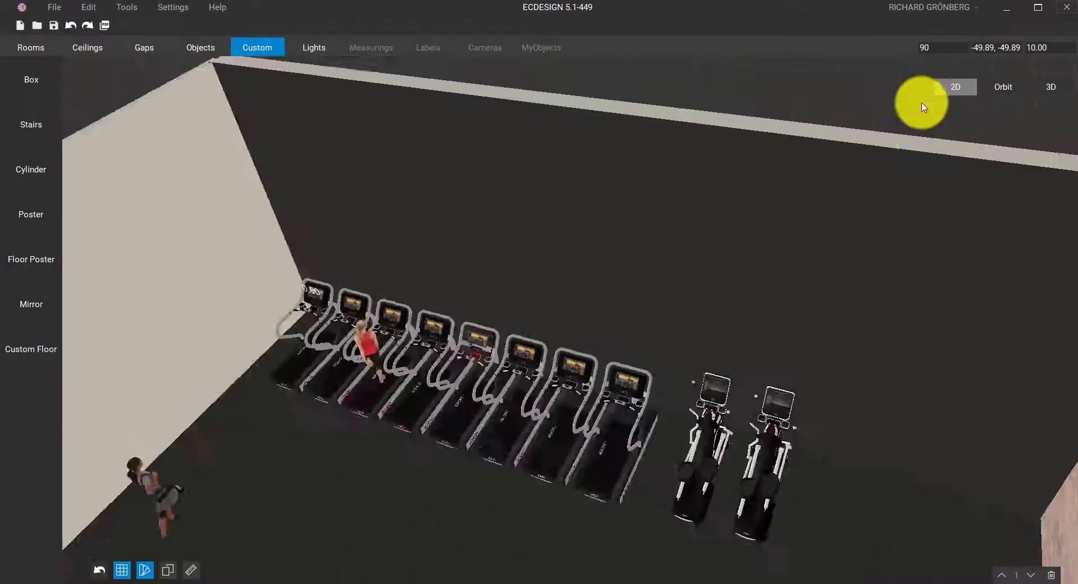
middle_drag(553, 232, 696, 306)
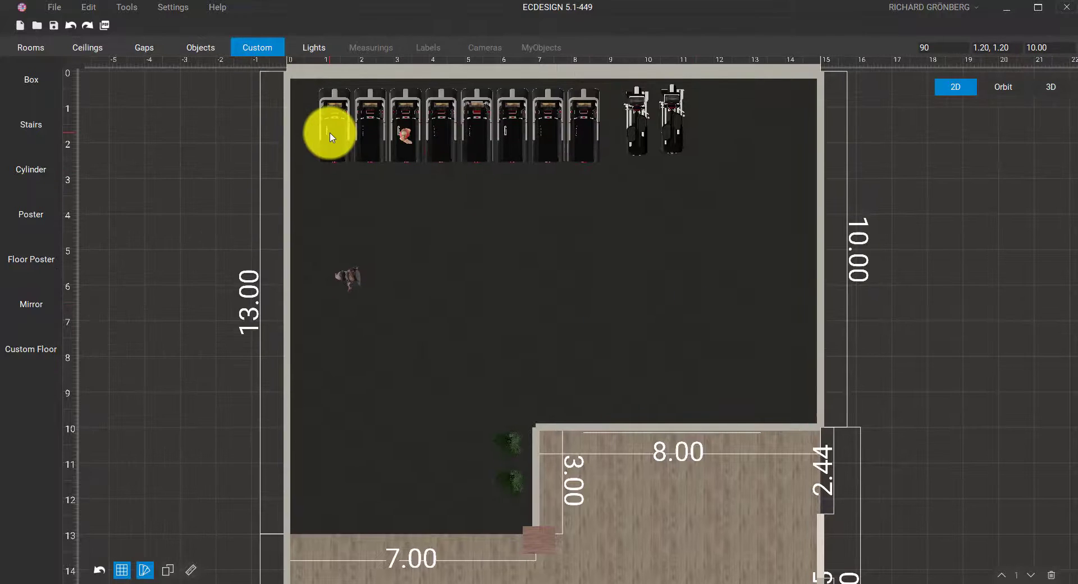
click(317, 47)
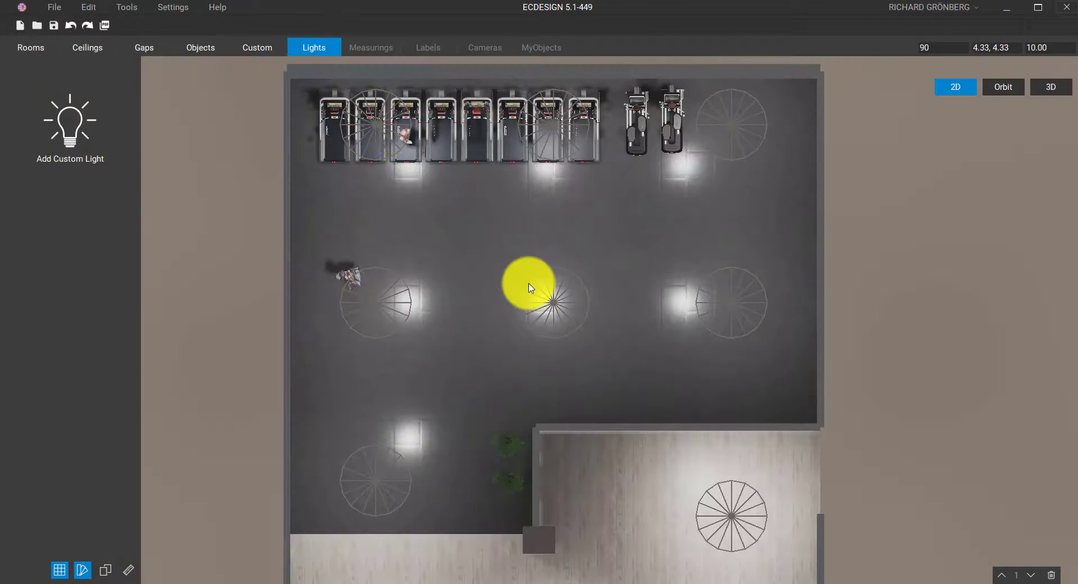
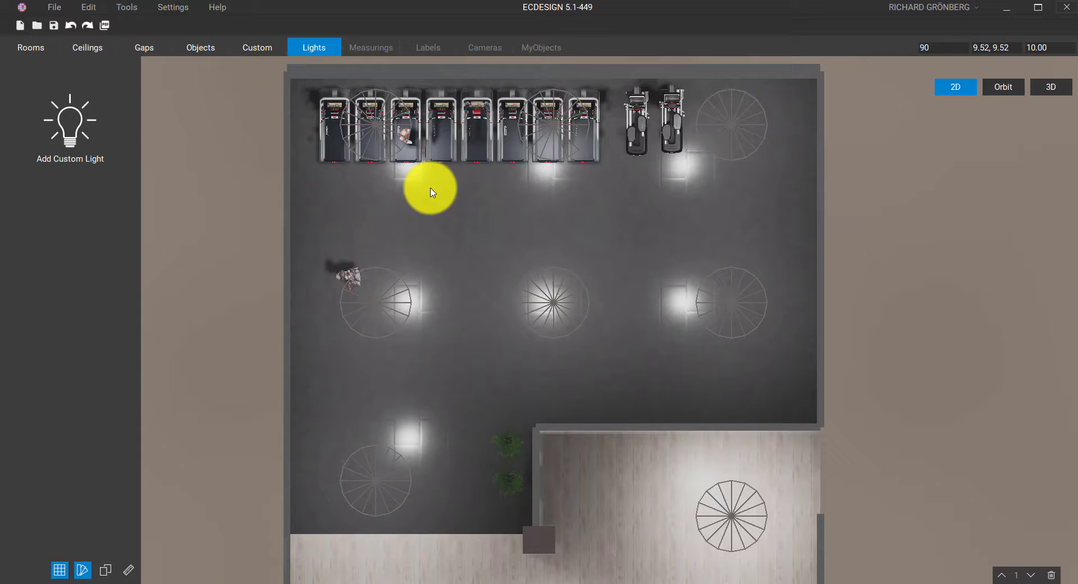
In orbit view, select a ceiling light above the back wall and unlock the ceiling lights
click(1002, 87)
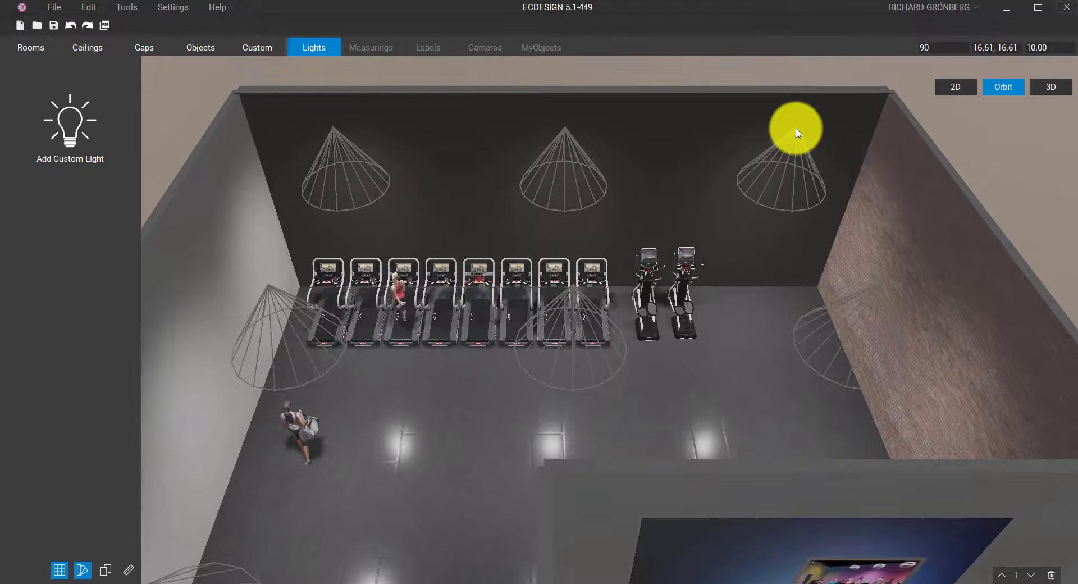
click(798, 133)
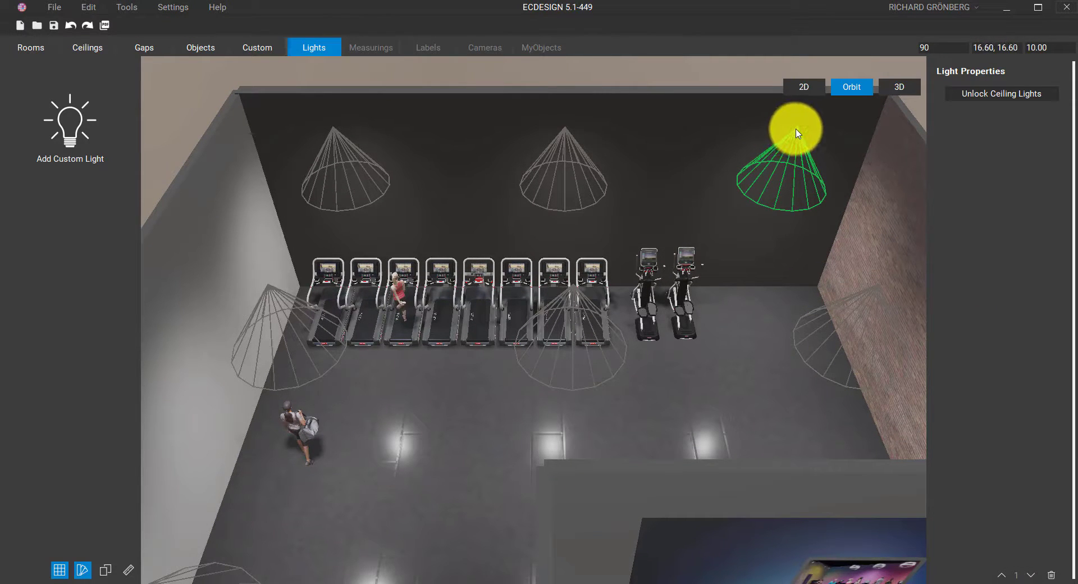
click(980, 96)
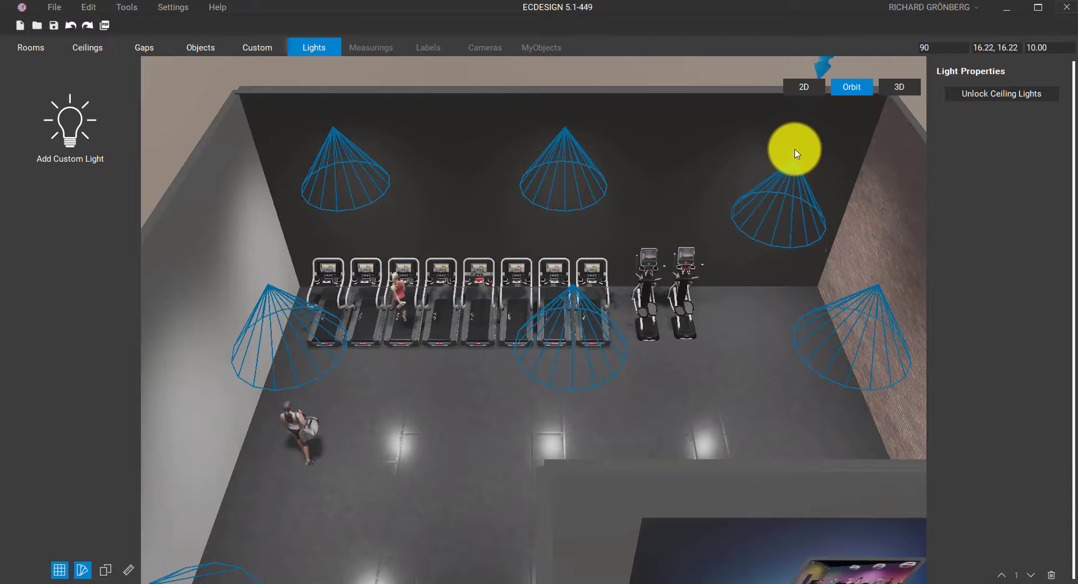
Set the top-right ceiling light to 70% strength with the blue colour #3f70af
click(801, 149)
drag(801, 147, 803, 156)
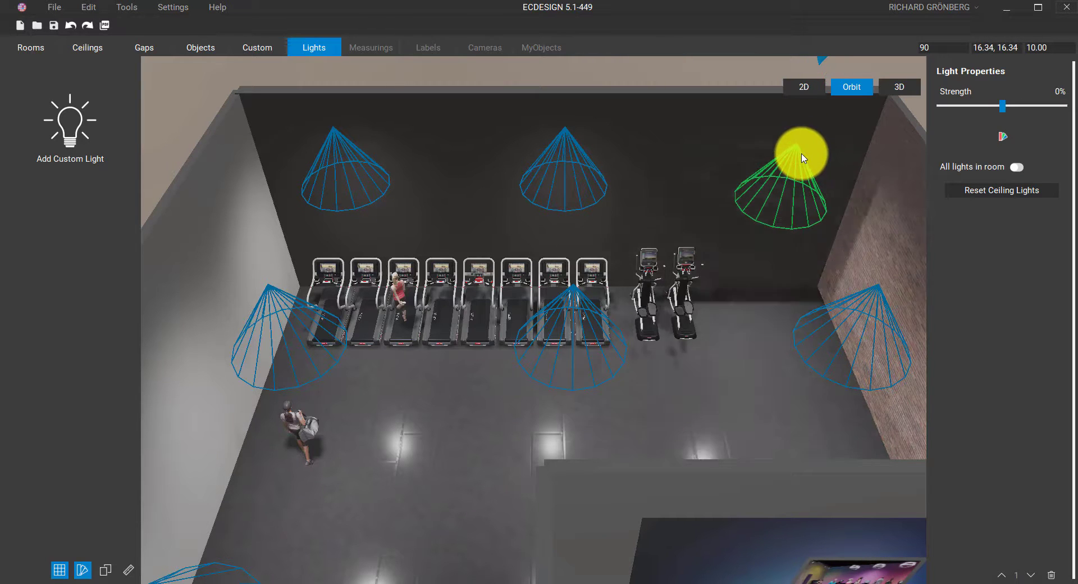
scroll(796, 141, down, 2)
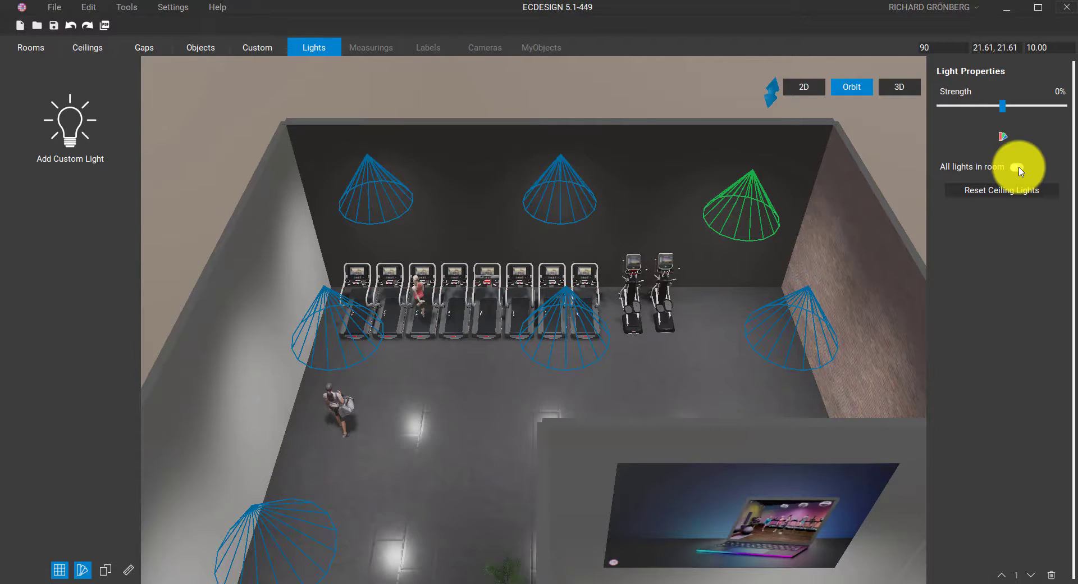
mouse_move(1014, 110)
mouse_down()
mouse_move(1037, 108)
mouse_move(986, 113)
mouse_move(1055, 117)
mouse_move(1006, 115)
mouse_move(1029, 115)
mouse_up()
click(1007, 137)
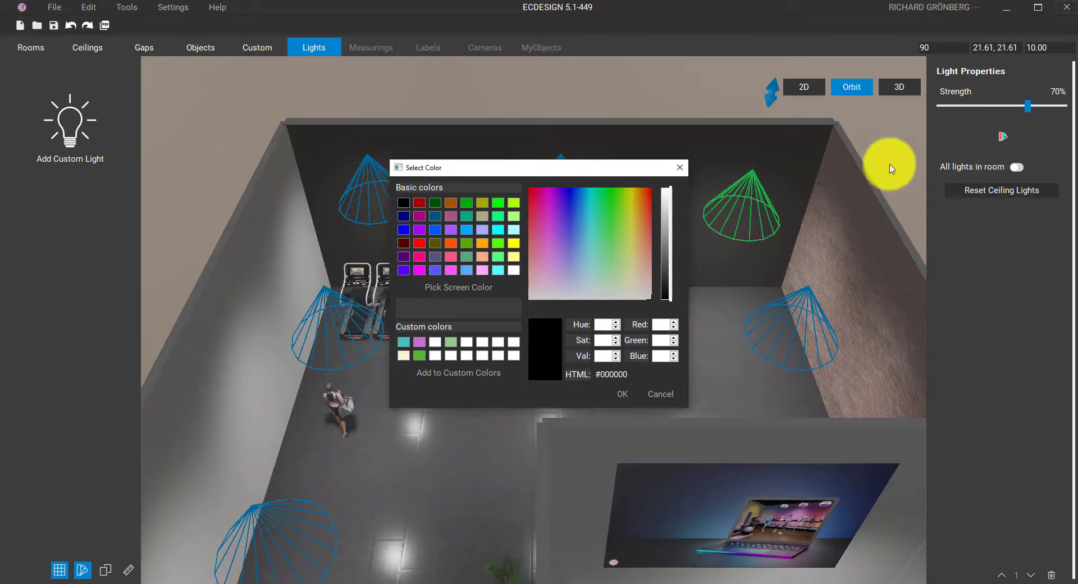
click(577, 228)
click(665, 223)
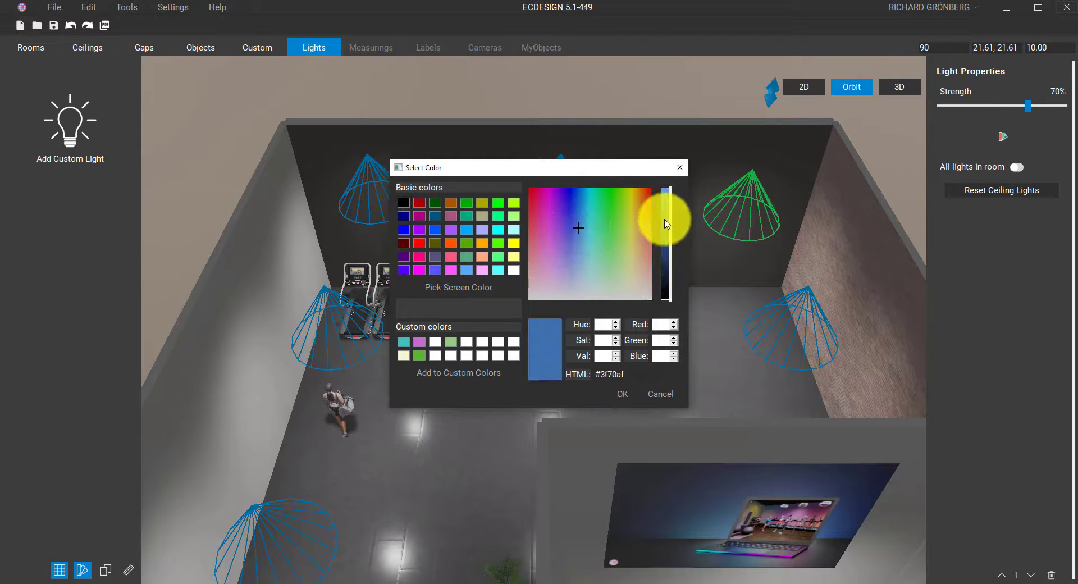
click(622, 393)
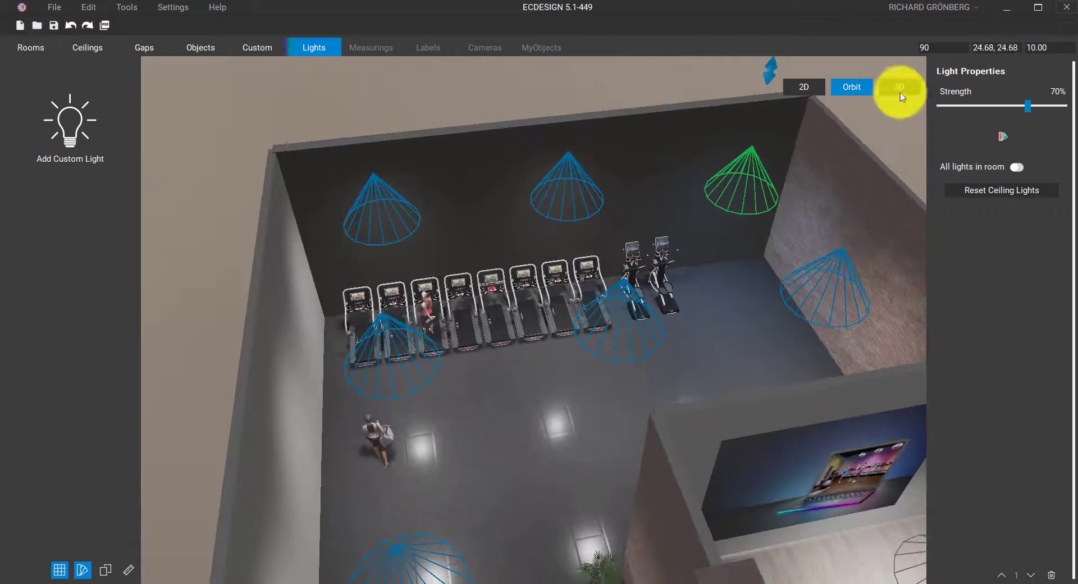
Preview the blue-lit room in first-person 3D, then return to orbit and reselect the light
click(897, 88)
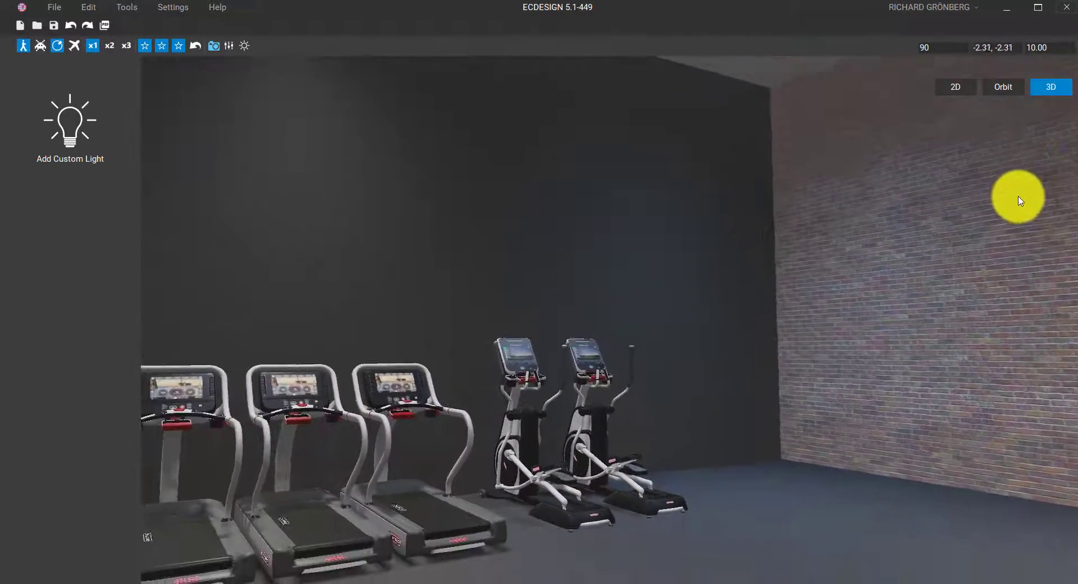
click(1003, 89)
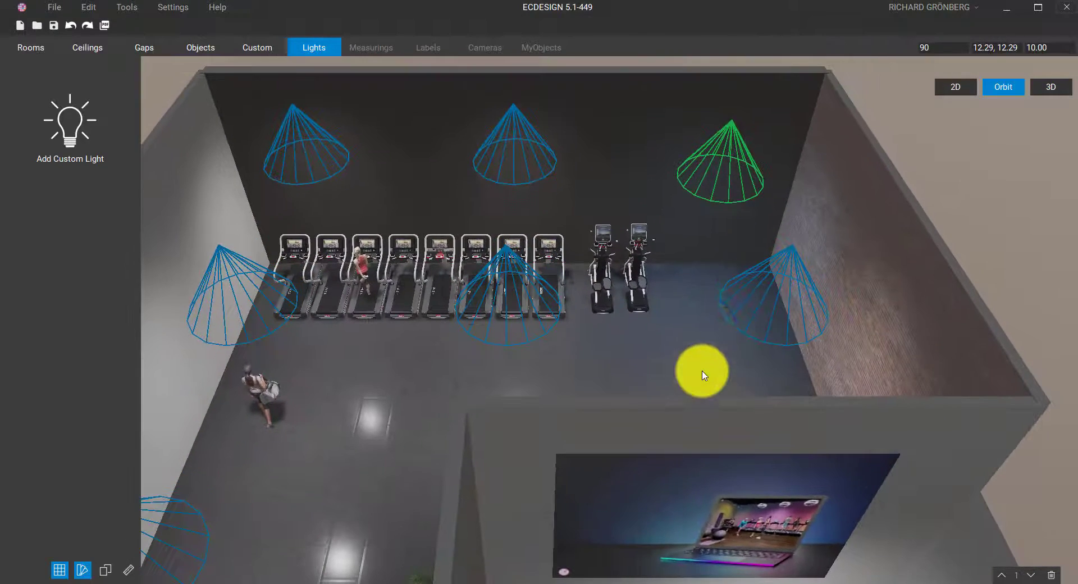
click(734, 128)
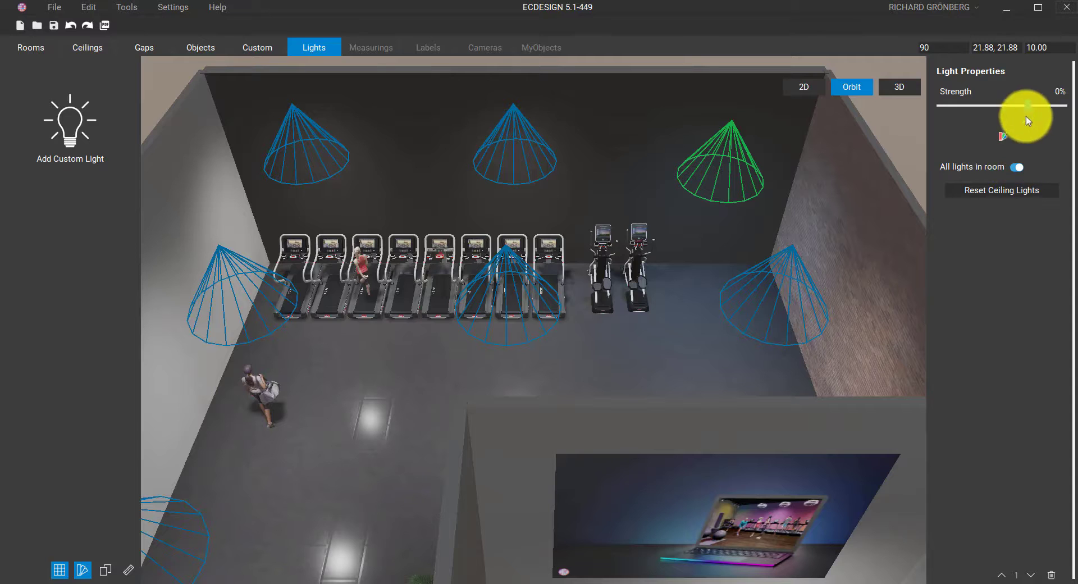
Make all room lights red, lower their strength to 57%, and view the room in 3D
mouse_move(1026, 116)
mouse_down()
mouse_move(969, 110)
mouse_move(1036, 108)
mouse_move(996, 113)
mouse_move(1026, 107)
mouse_up()
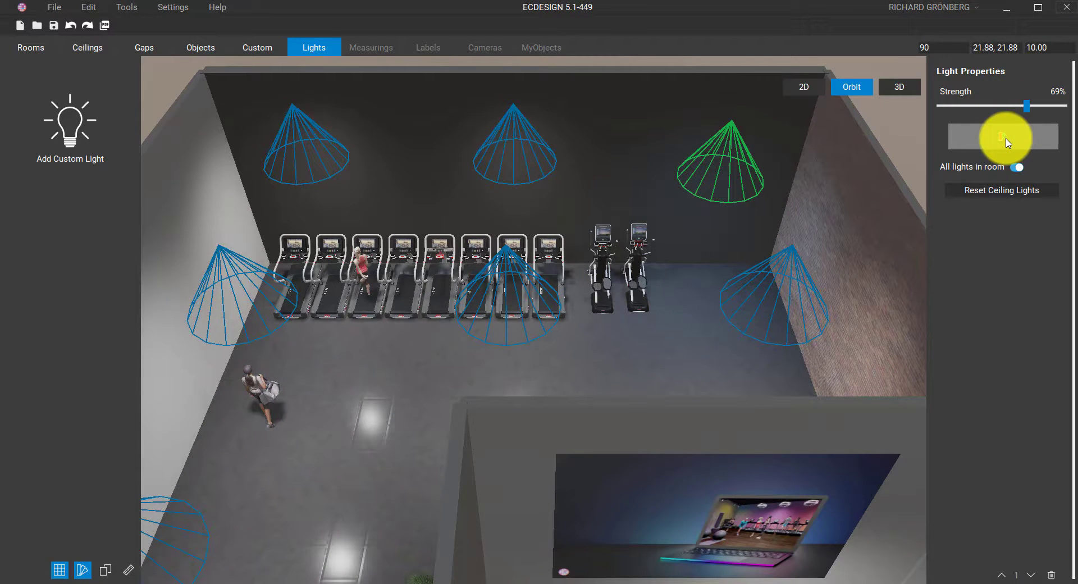
click(1005, 142)
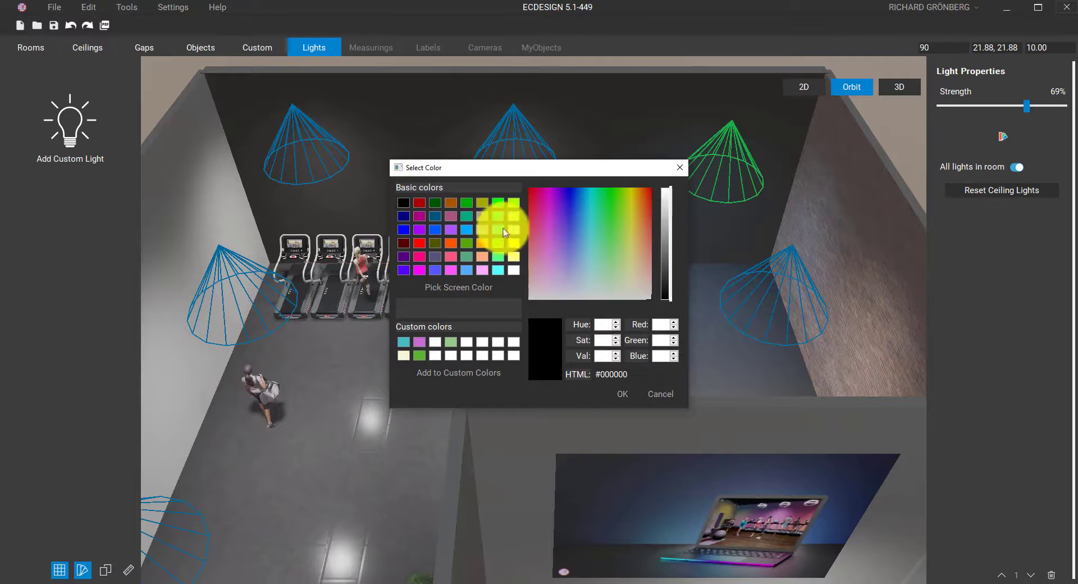
click(420, 242)
click(623, 393)
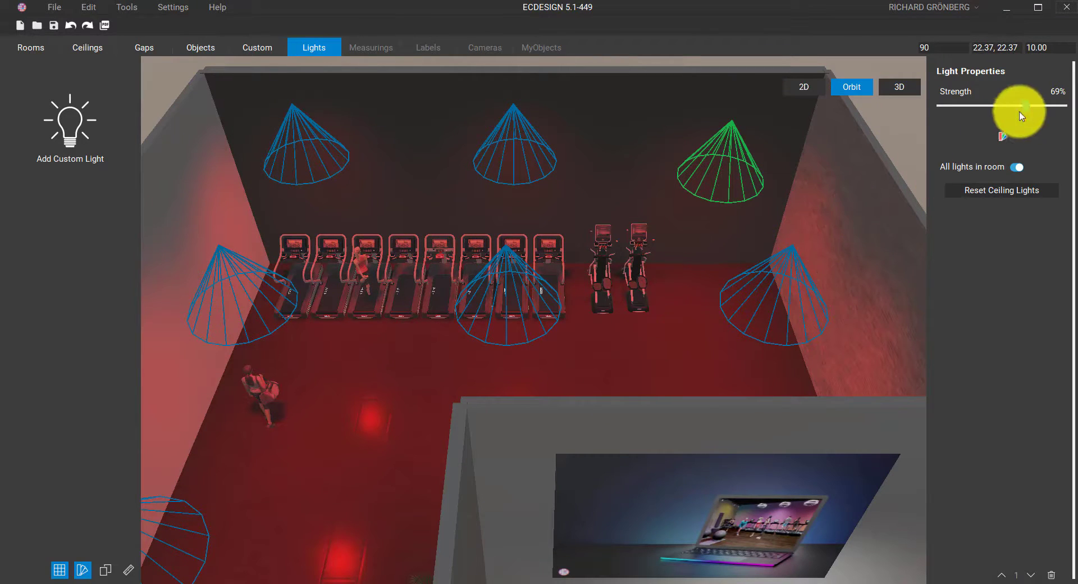
drag(1029, 109, 990, 113)
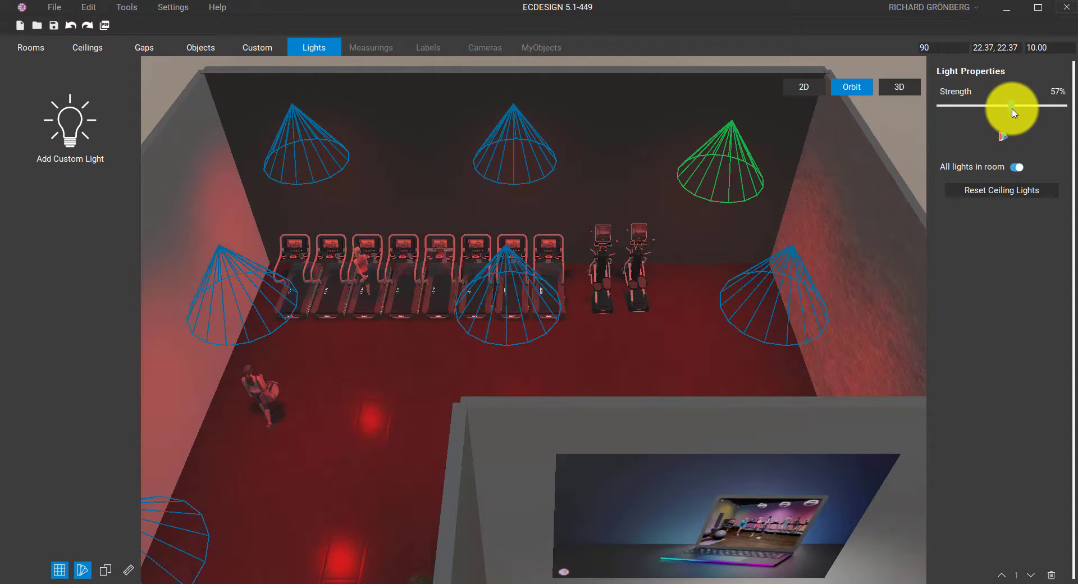
click(904, 90)
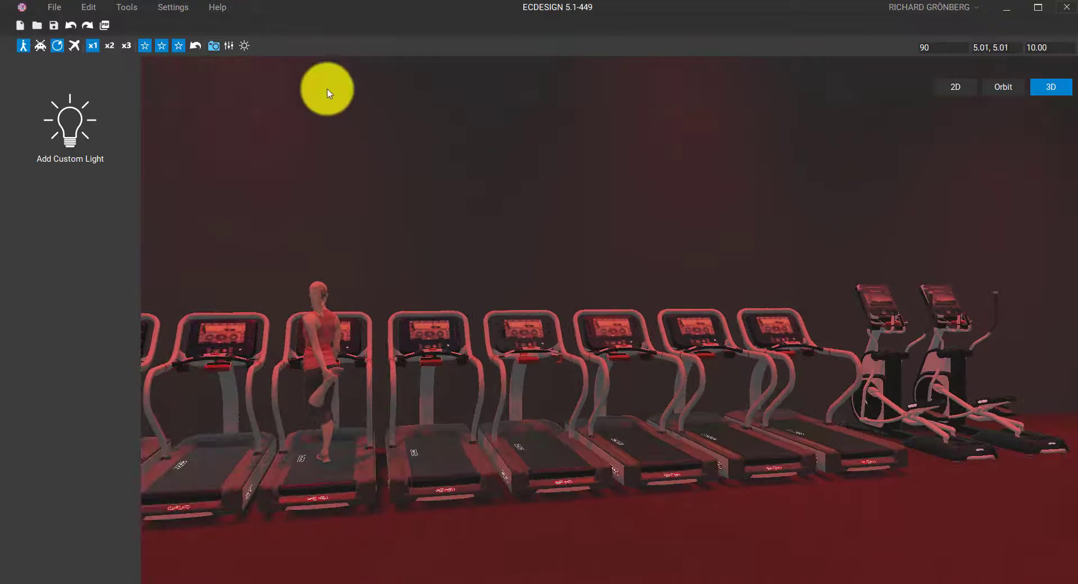
Render a single image of the red-lit gym, overwriting 'test image'
click(178, 46)
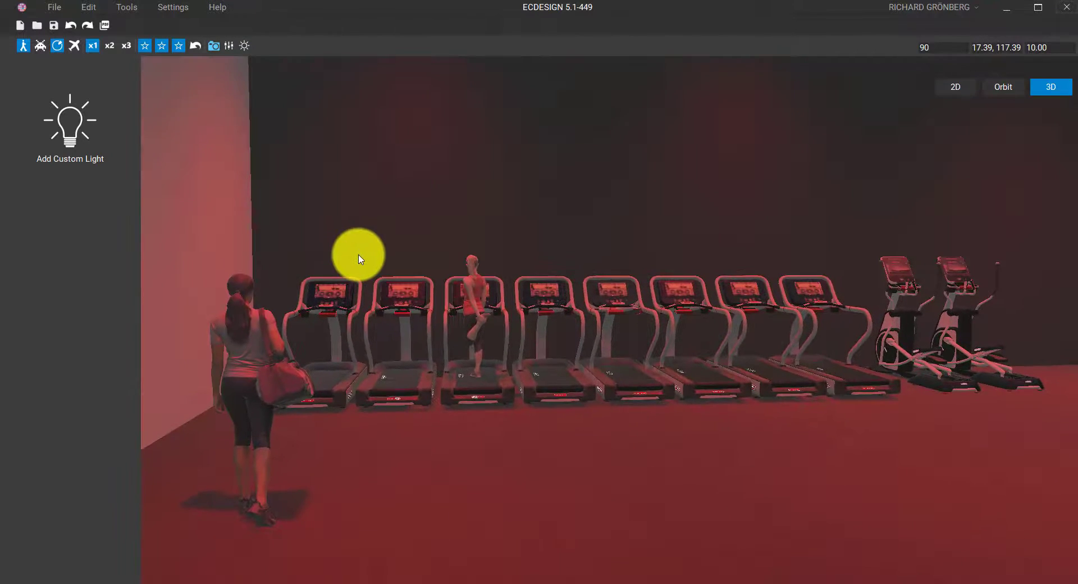
click(214, 46)
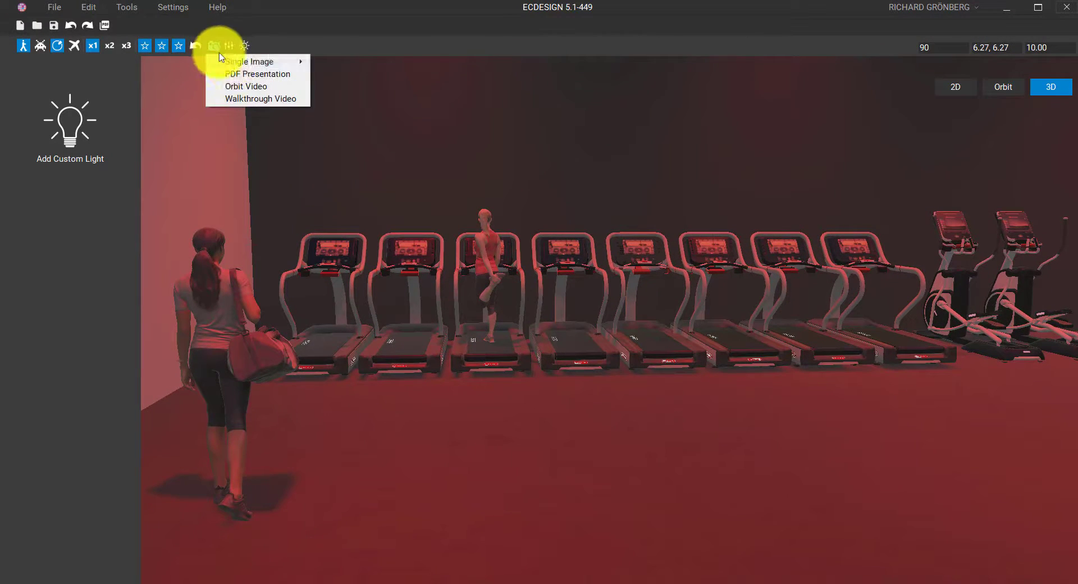
mouse_move(227, 58)
click(332, 81)
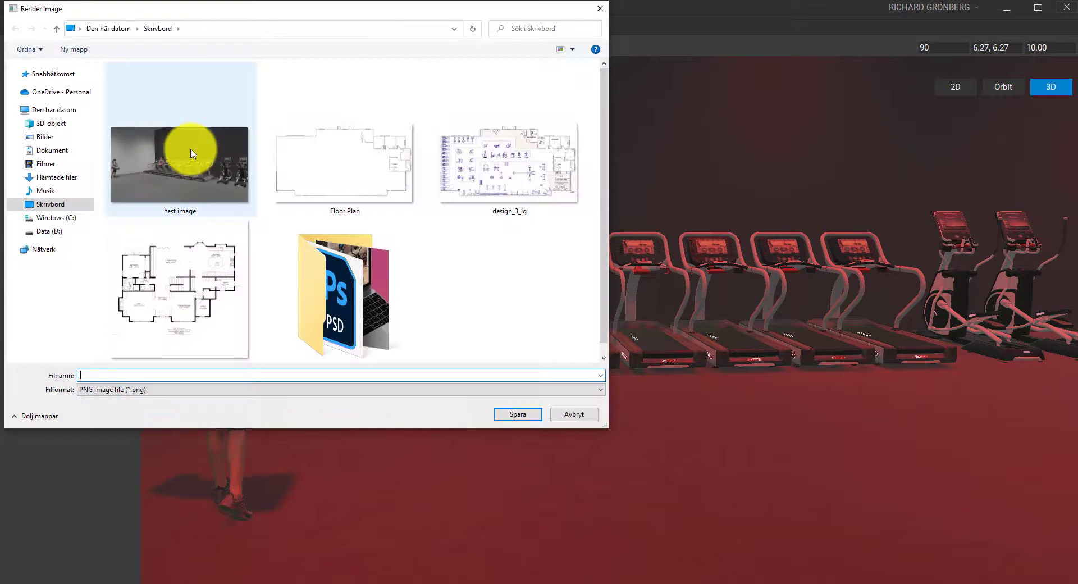
click(180, 160)
click(515, 414)
click(564, 296)
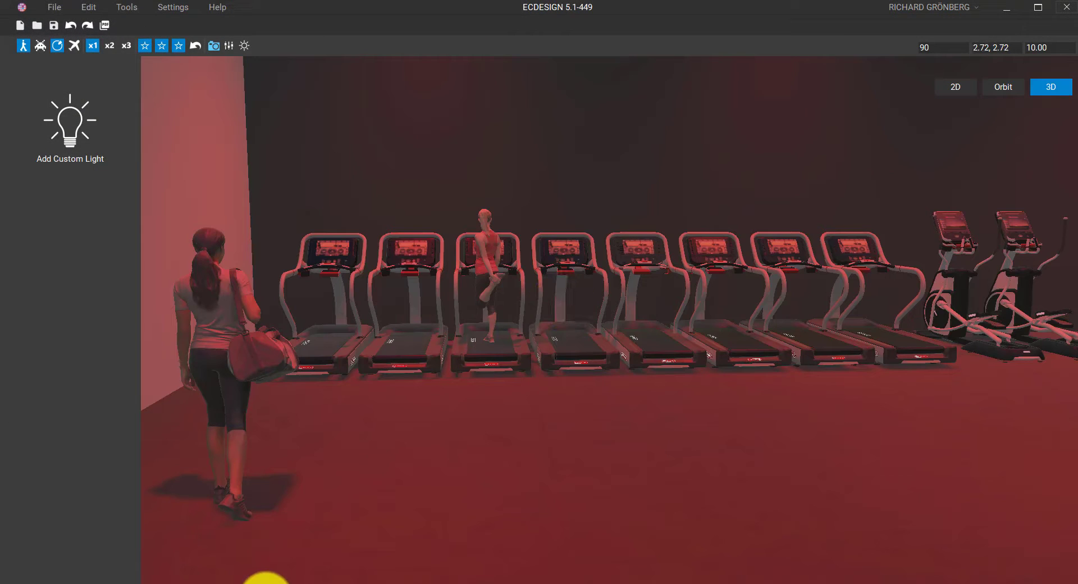
Open the new 'test image' PNG to check it, then return to the gym design
click(266, 583)
double_click(363, 492)
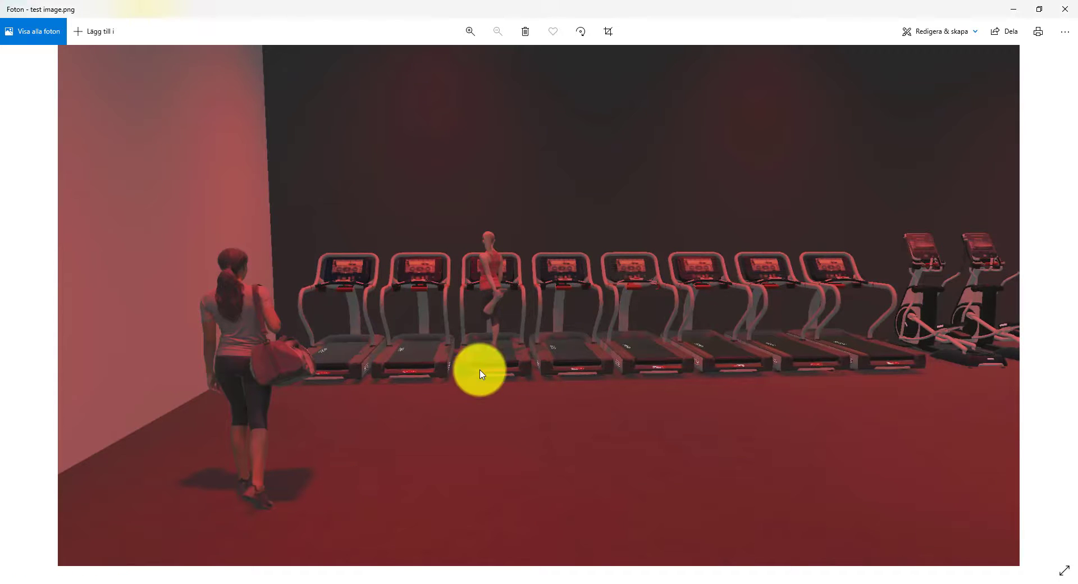
click(1064, 9)
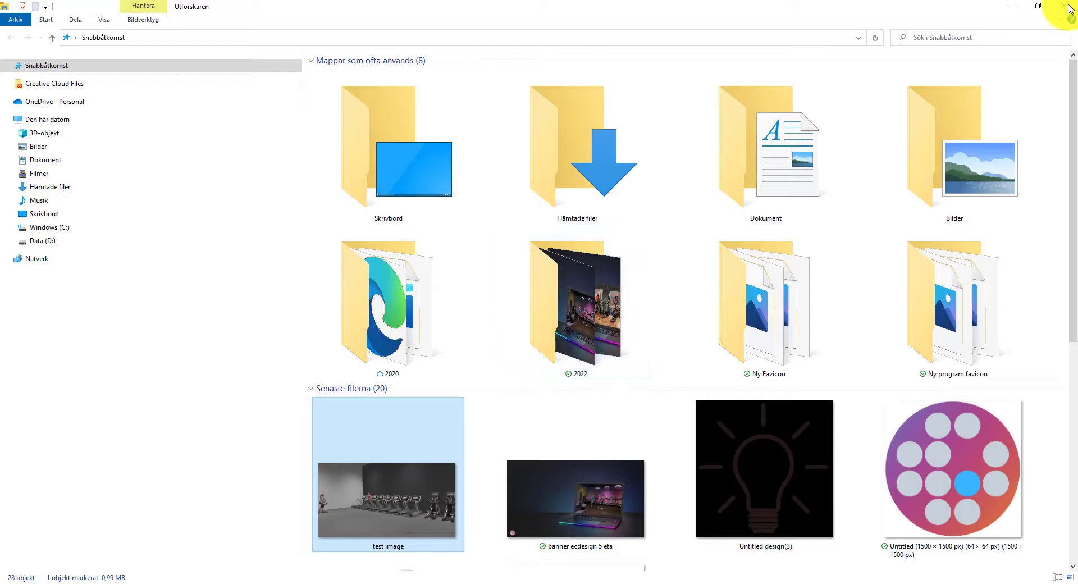
click(425, 582)
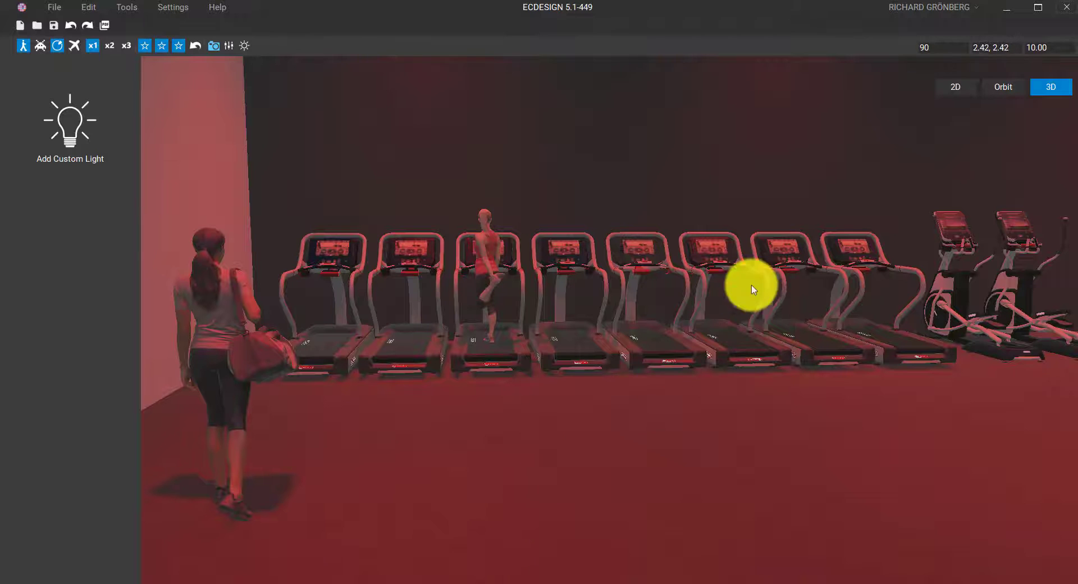
In the 2D plan, add a custom light near the treadmills at 45% strength
click(956, 89)
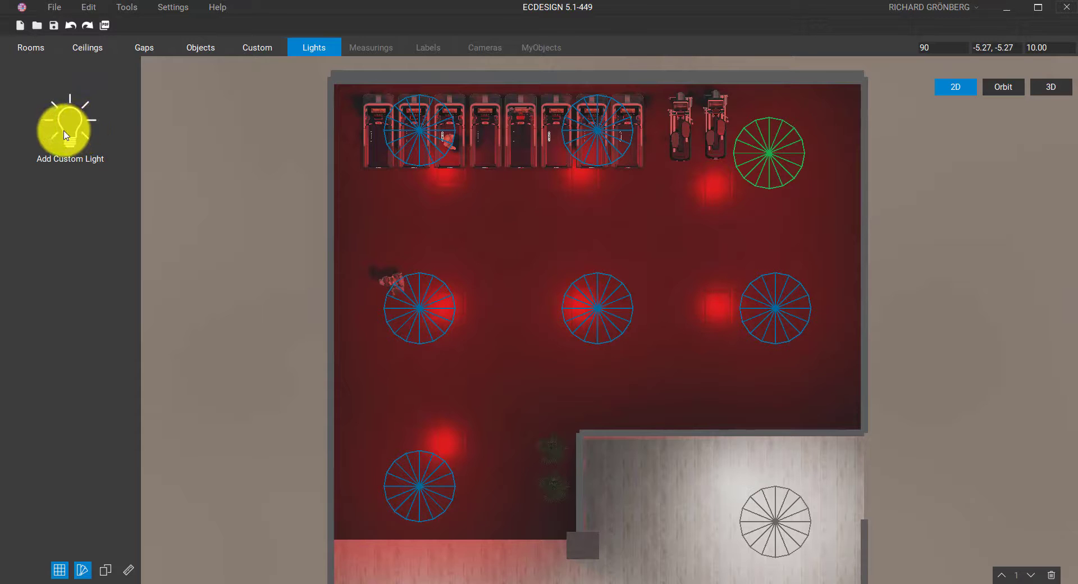
drag(65, 130, 505, 233)
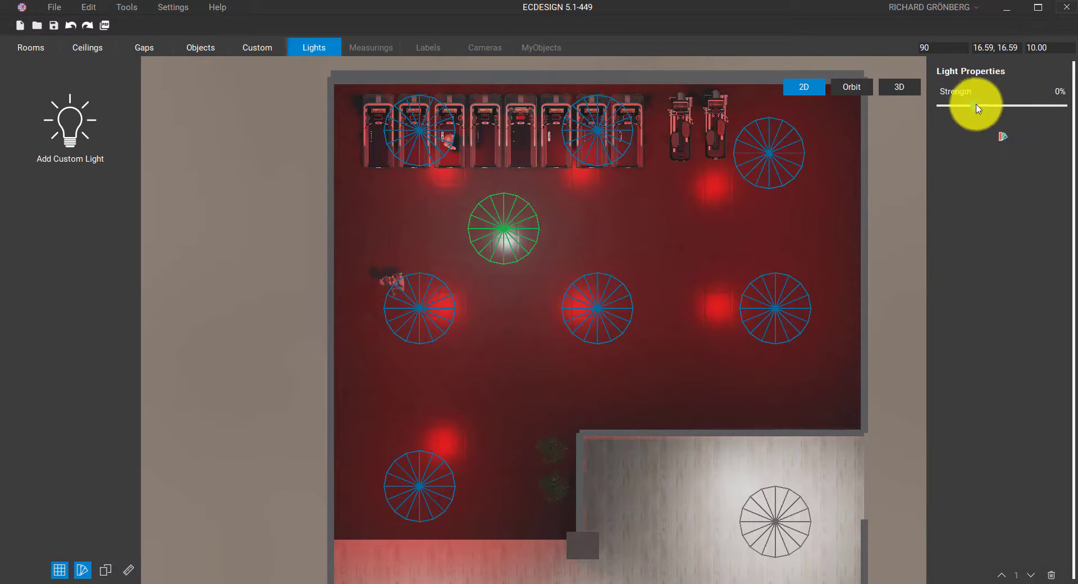
drag(972, 107, 1003, 113)
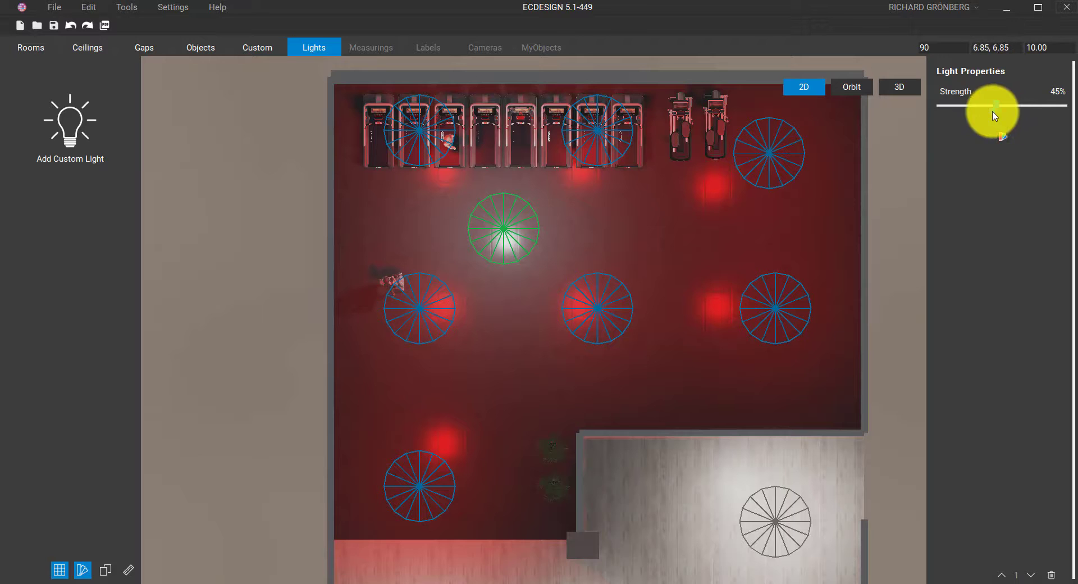
mouse_move(500, 229)
mouse_down()
mouse_move(625, 228)
mouse_move(495, 229)
mouse_up()
Add a second custom light by the plants and set its strength to about 46%
drag(76, 123, 527, 461)
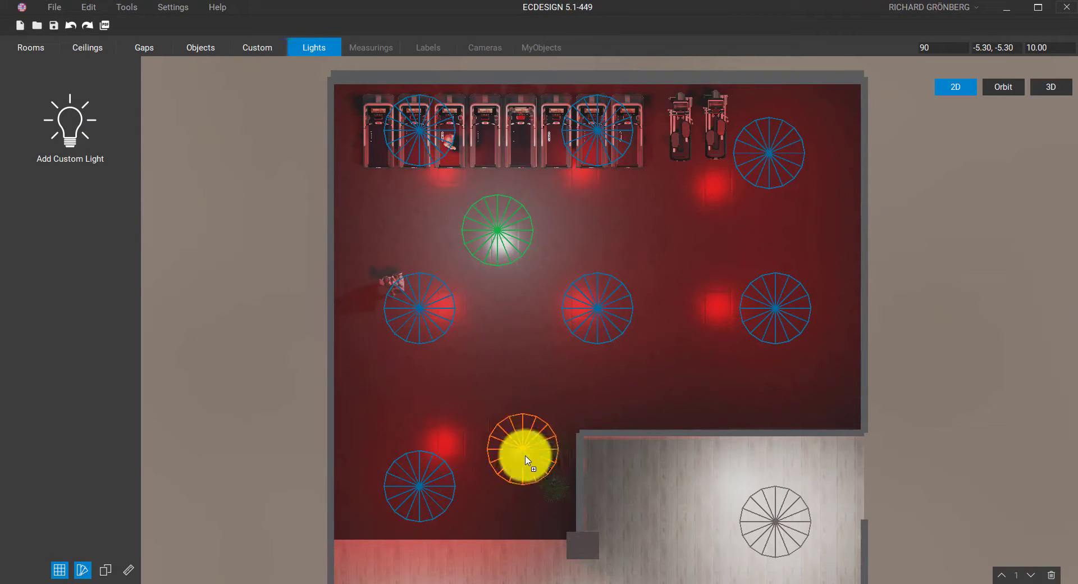
click(1005, 88)
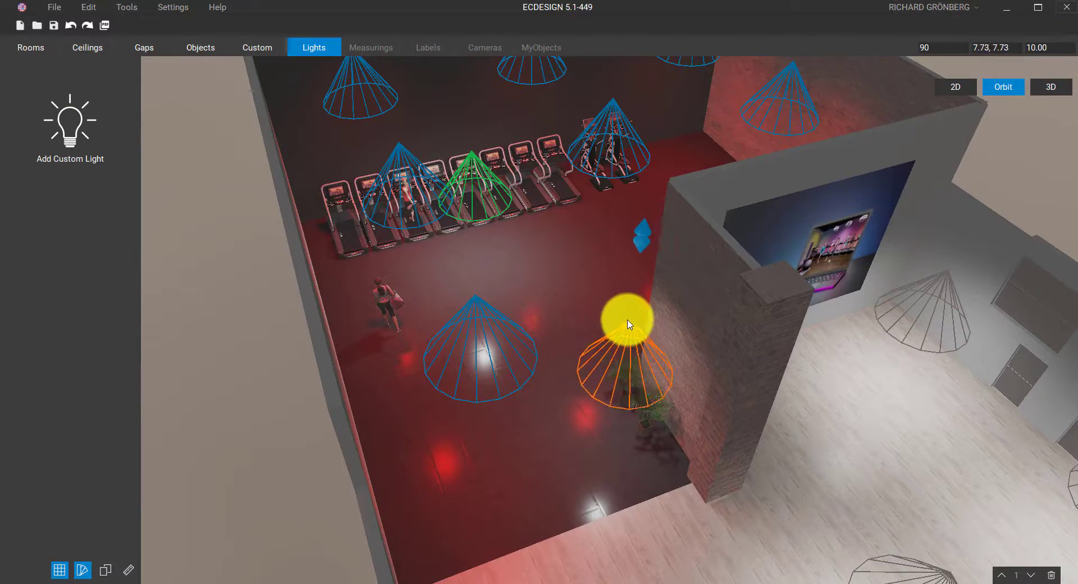
drag(629, 325, 633, 327)
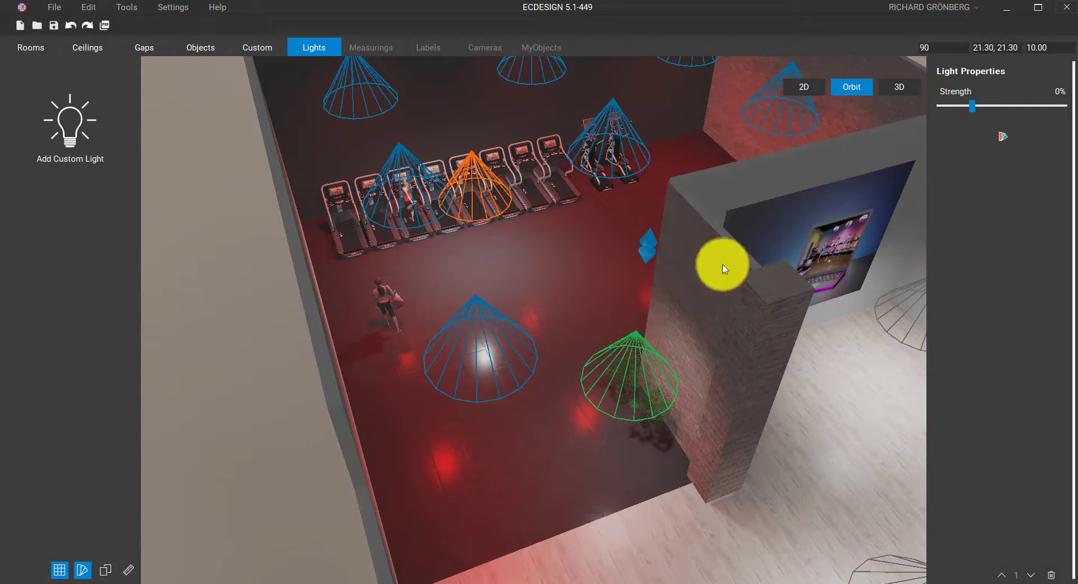
drag(971, 107, 1000, 116)
scroll(668, 247, up, 5)
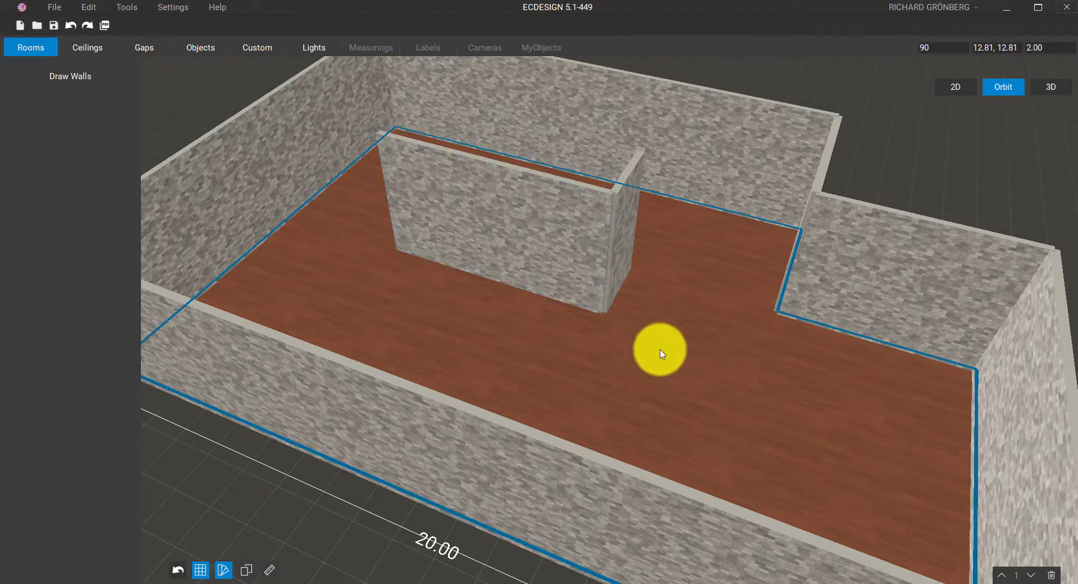
Slope the inner wall's top down toward one end and lower its short end to 1.78
middle_drag(631, 366, 604, 406)
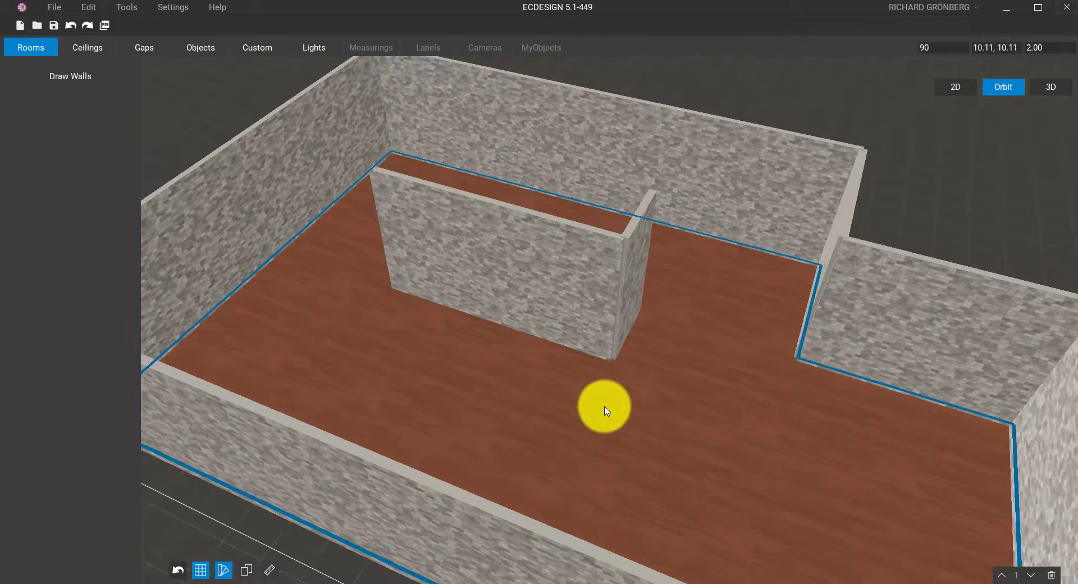
right_drag(604, 406, 605, 406)
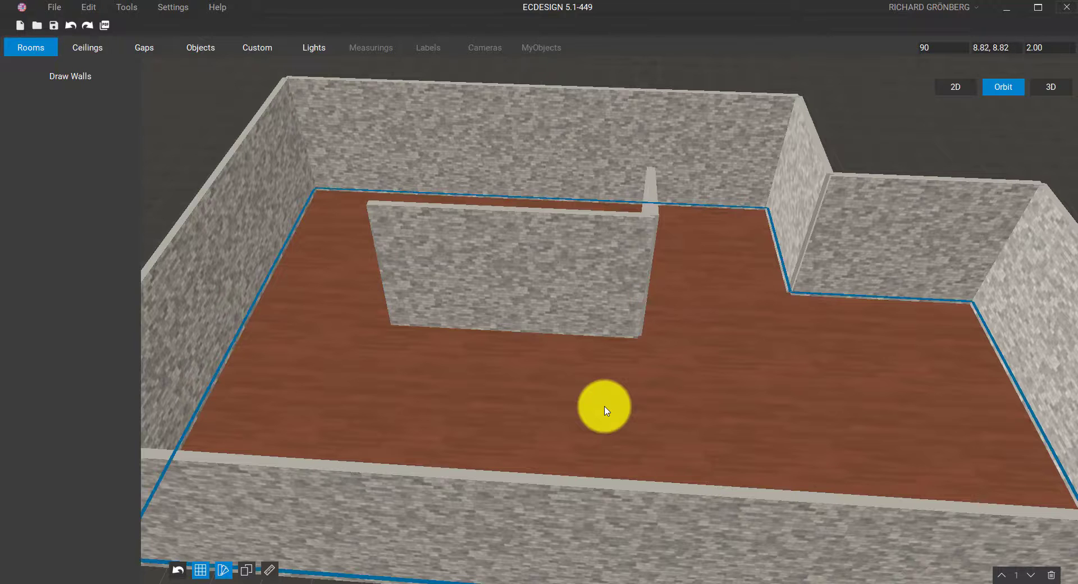
middle_drag(477, 347, 486, 404)
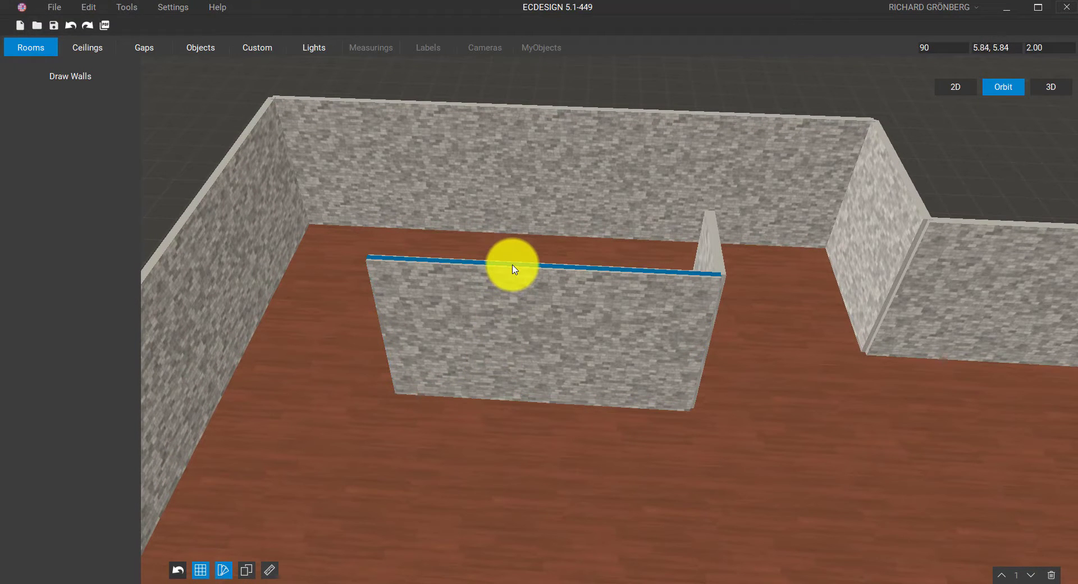
drag(512, 269, 560, 277)
drag(535, 400, 520, 377)
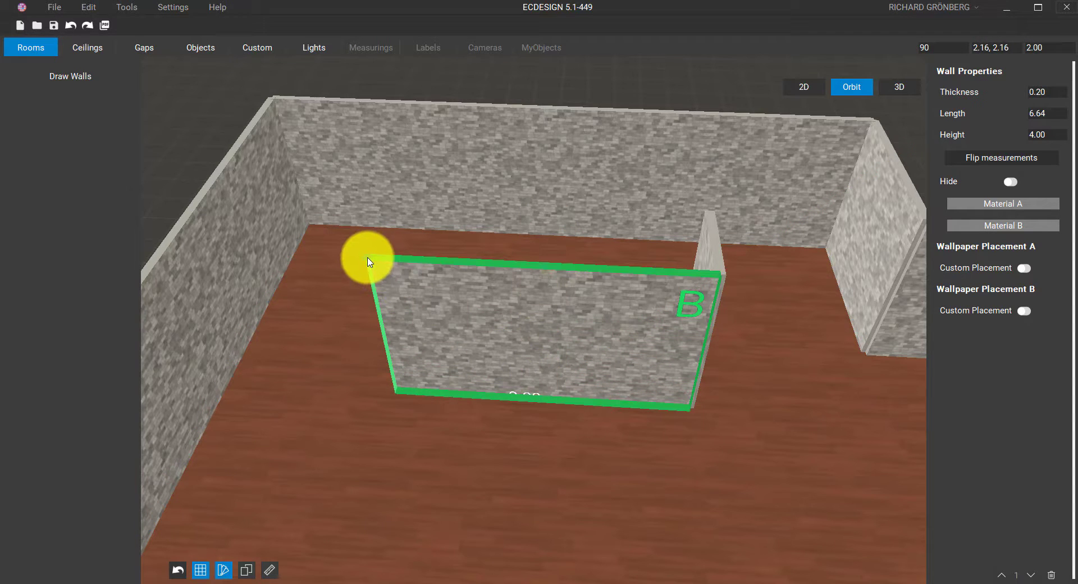
drag(368, 262, 379, 355)
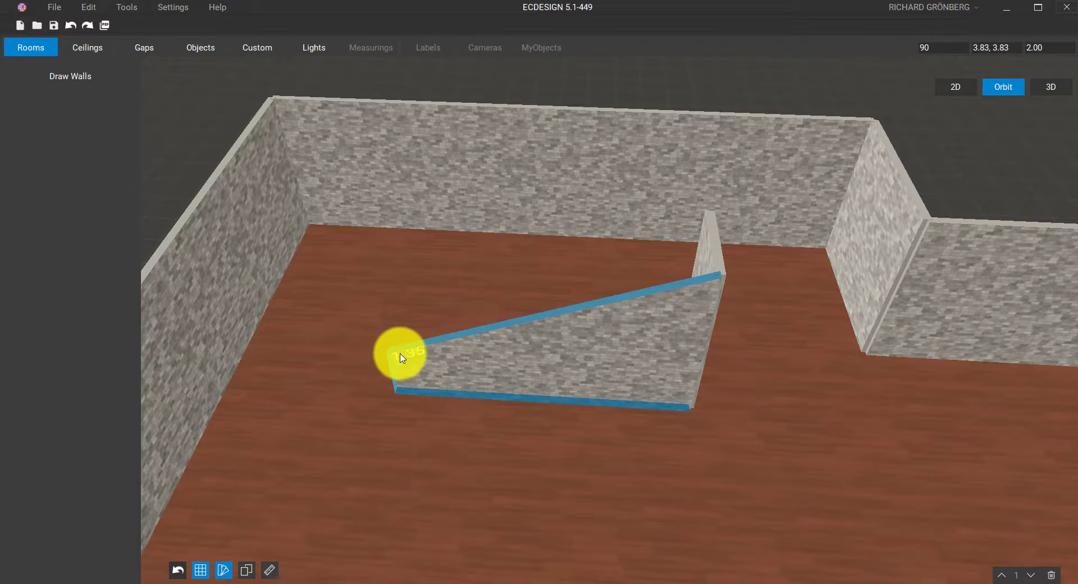
middle_drag(401, 354, 531, 303)
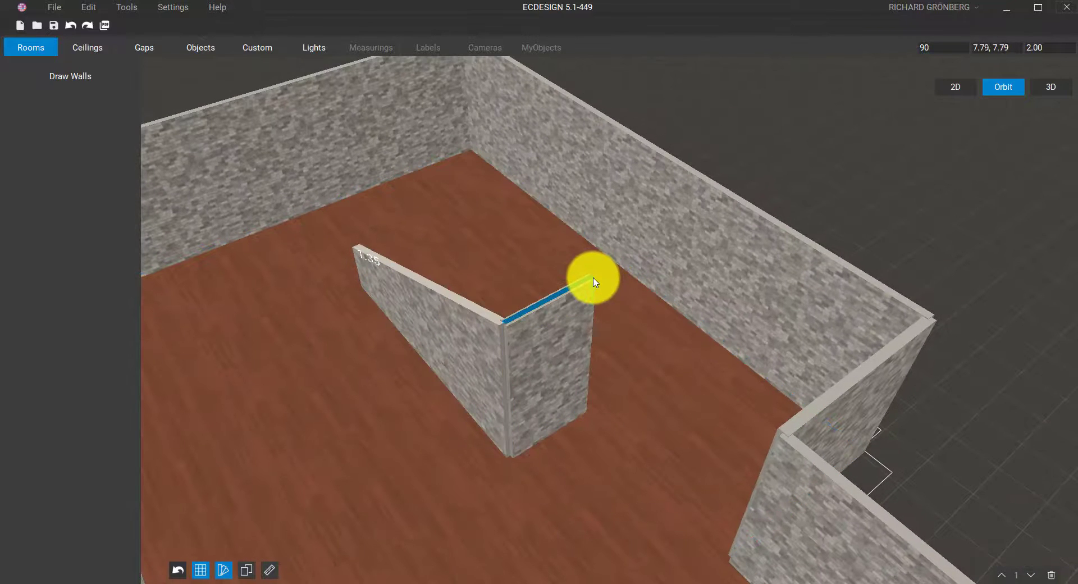
drag(594, 282, 596, 362)
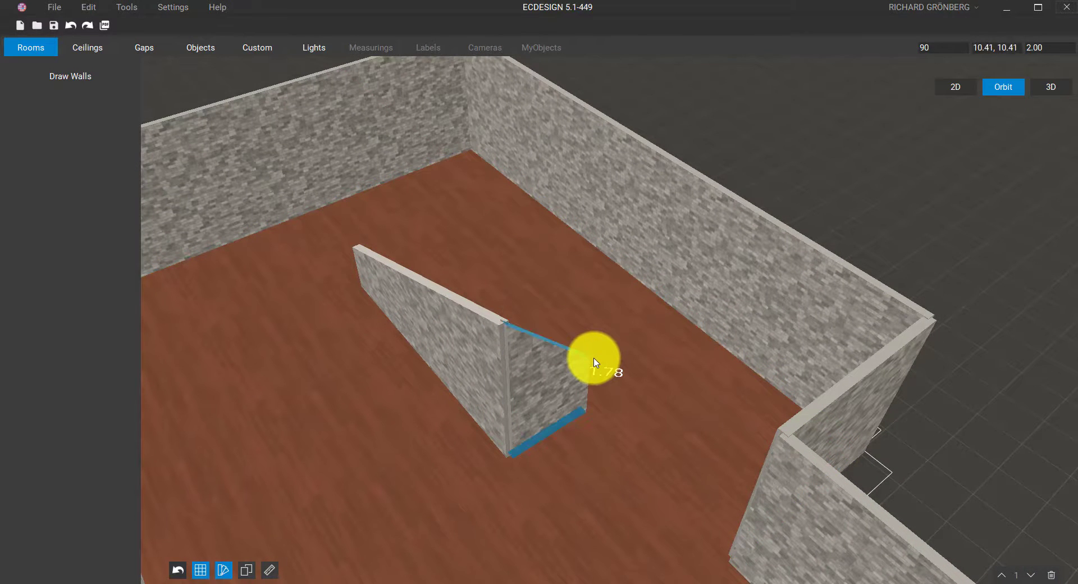
Lower the front and right outer walls from 4.00 to 1.35 high
middle_drag(630, 289, 685, 212)
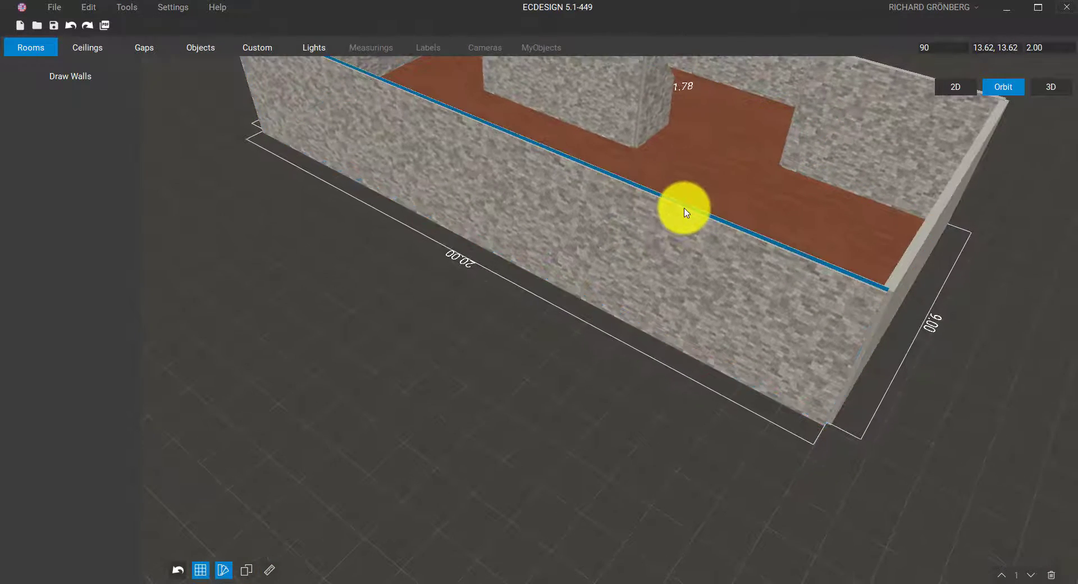
click(685, 213)
drag(684, 221, 659, 371)
scroll(600, 351, down, 2)
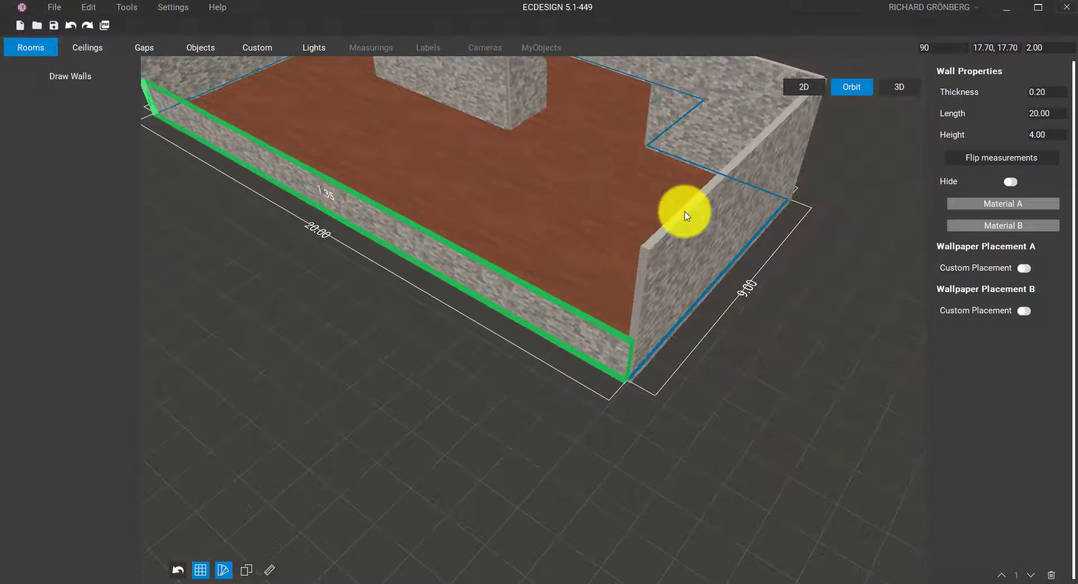
click(685, 235)
drag(685, 235, 673, 365)
Walk through the room in lit 3D to view the reshaped walls
click(898, 88)
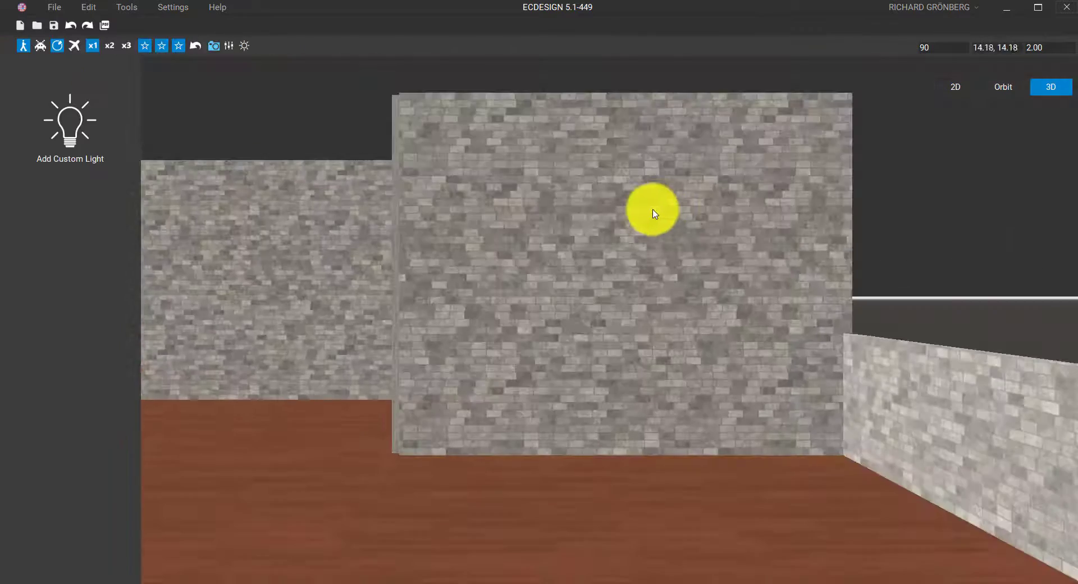
drag(651, 212, 360, 449)
drag(357, 439, 320, 375)
key(s)
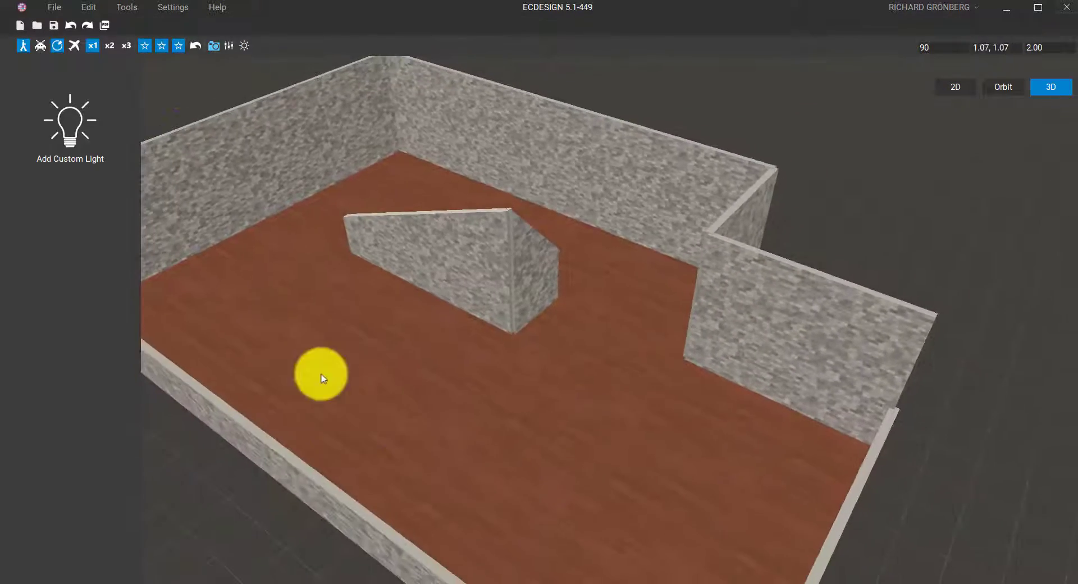
click(176, 44)
key(s)
drag(274, 247, 275, 201)
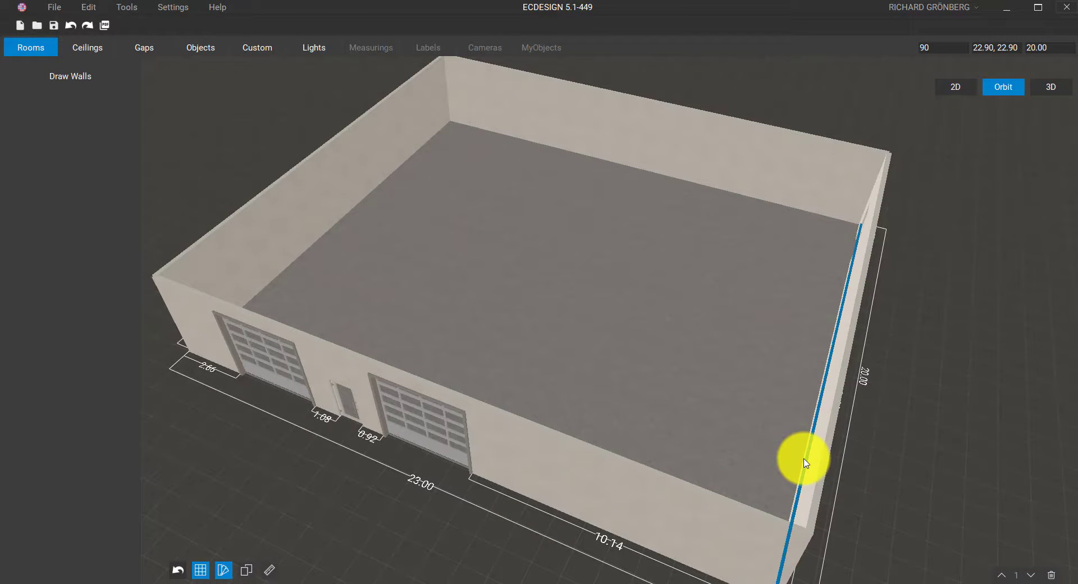
Select the floor of the 23.00 by 20.00 hall with two garage doors
click(805, 463)
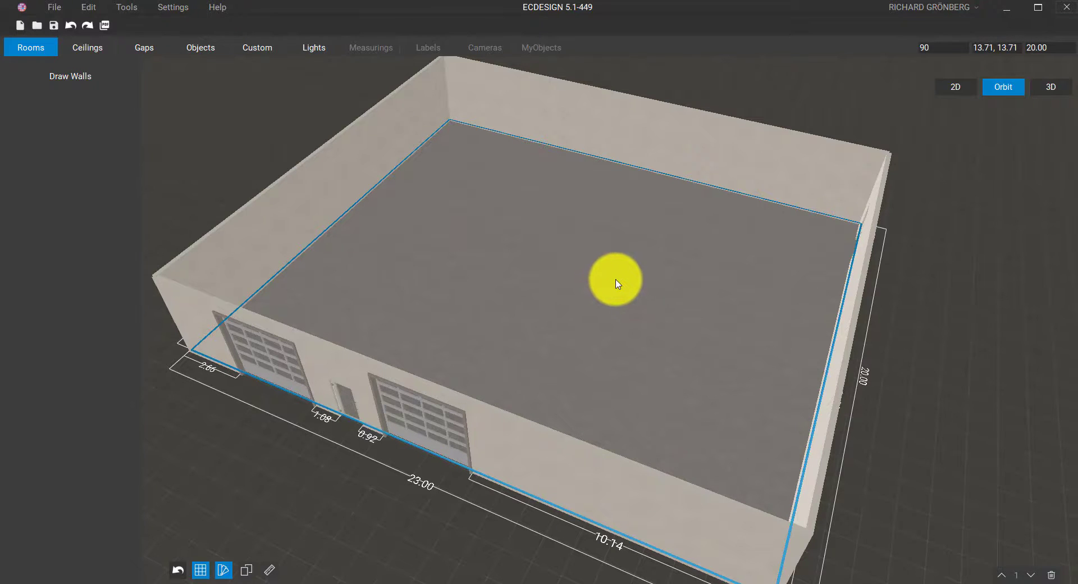
Set the room's ceiling height to 6 in its properties
click(618, 283)
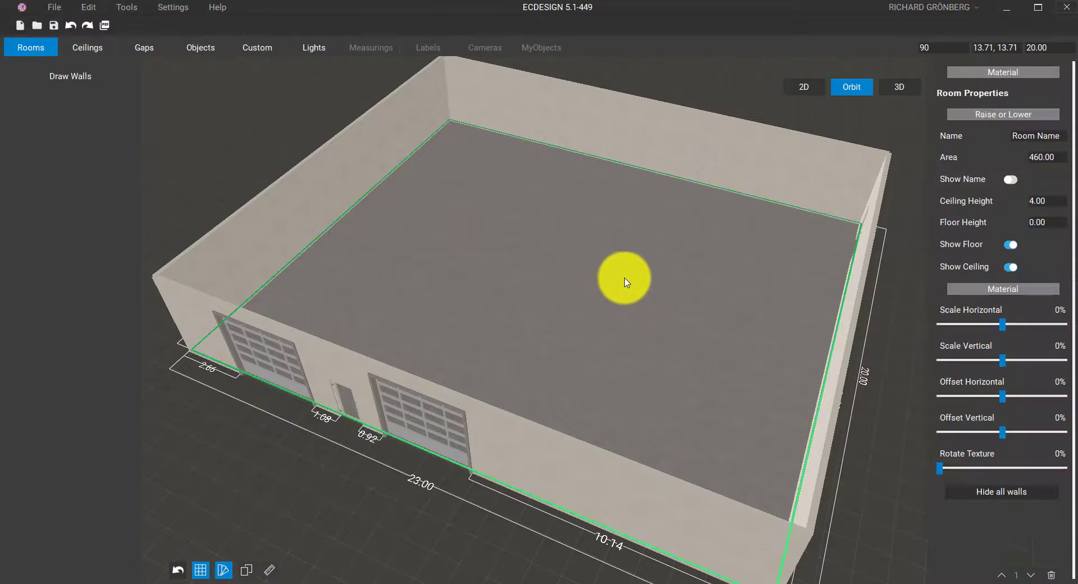
click(1058, 203)
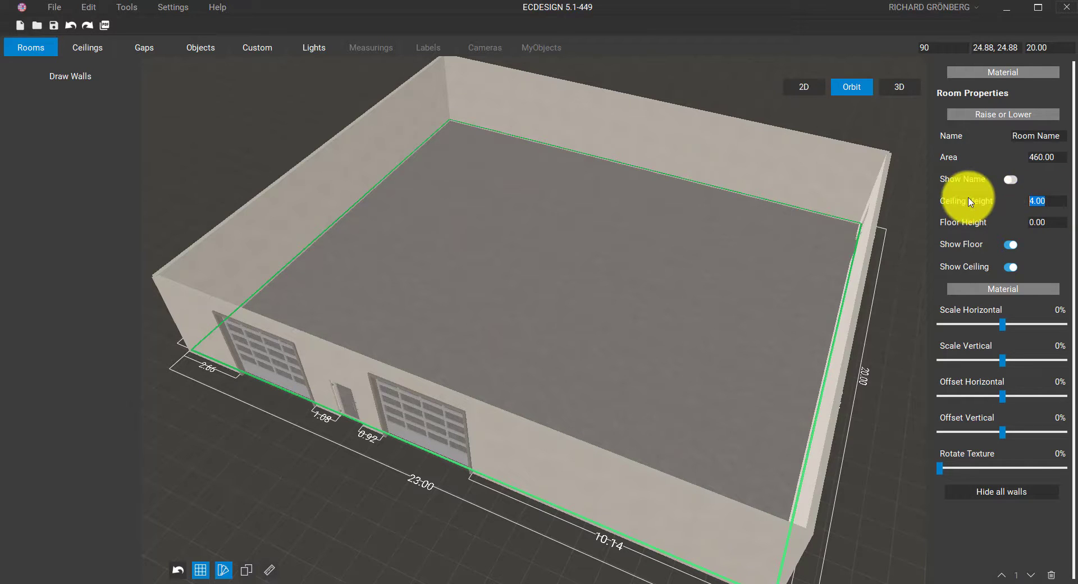
text(6)
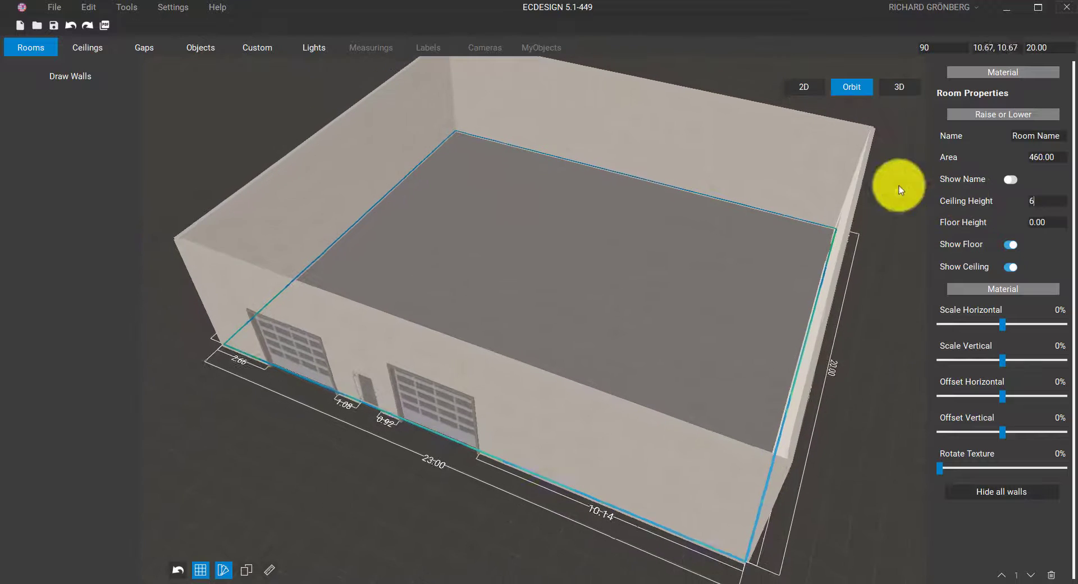
click(102, 51)
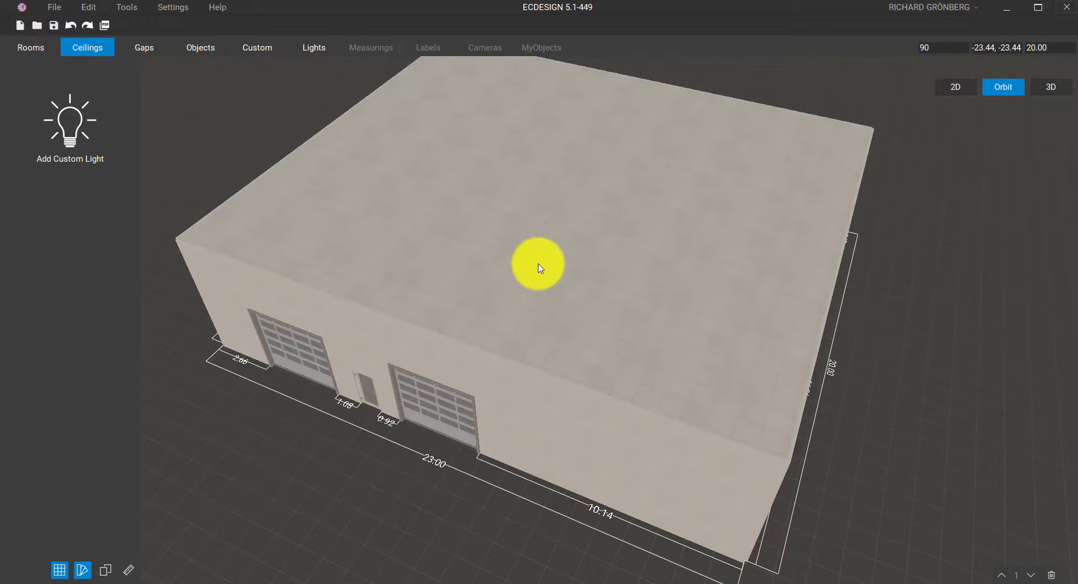
click(30, 49)
Raise the back wall's left and right top corners to 8.97
middle_drag(444, 169, 397, 231)
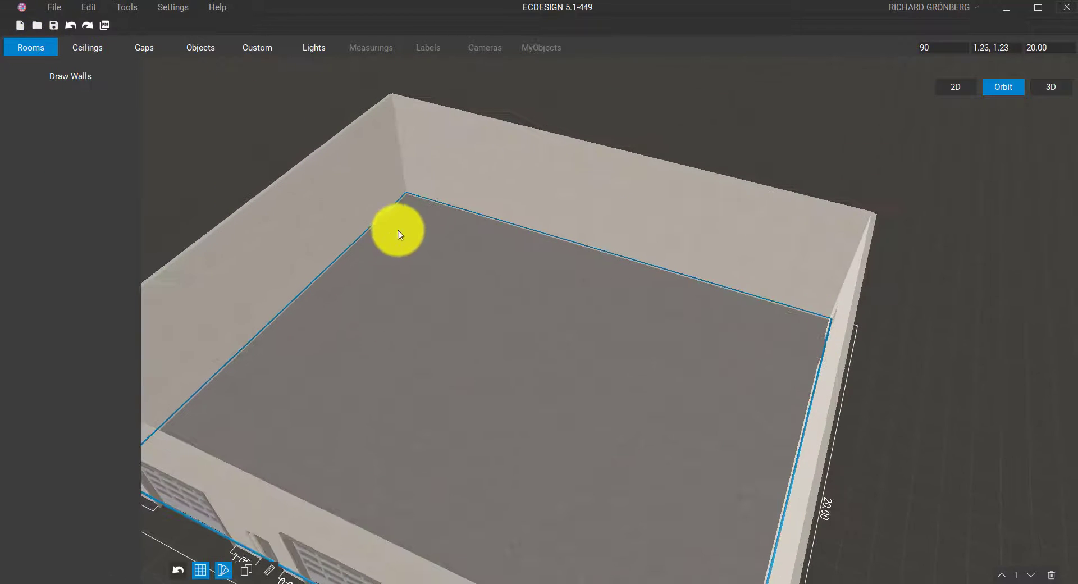
middle_drag(580, 144, 361, 125)
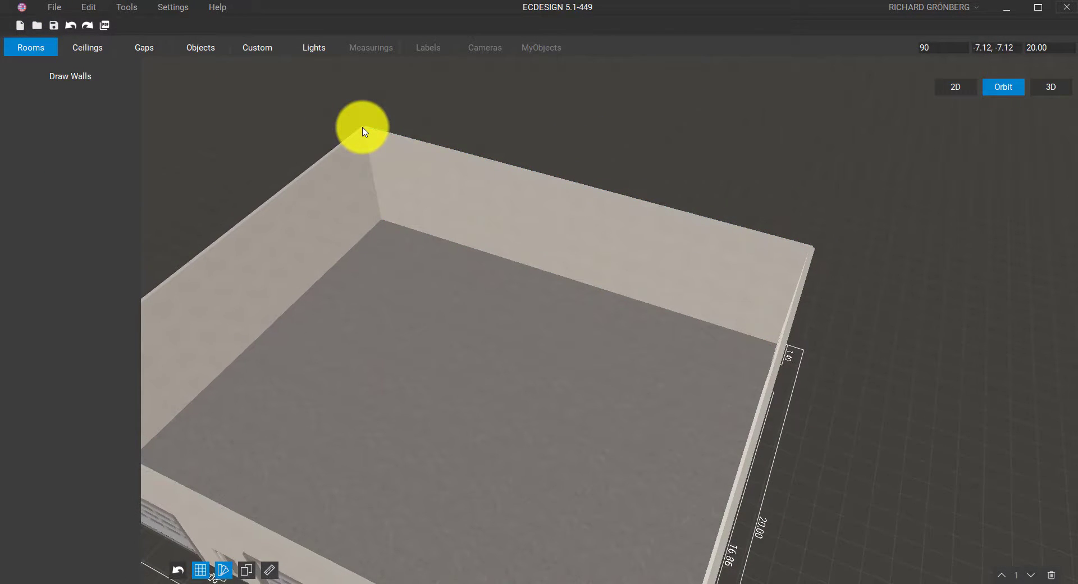
drag(362, 127, 362, 71)
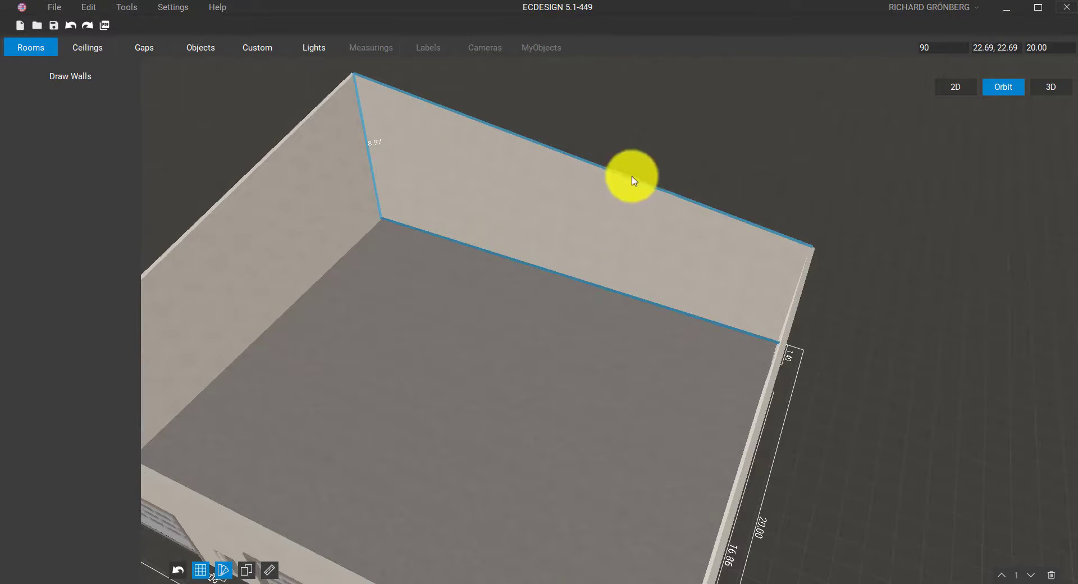
drag(813, 246, 826, 191)
middle_drag(639, 271, 681, 245)
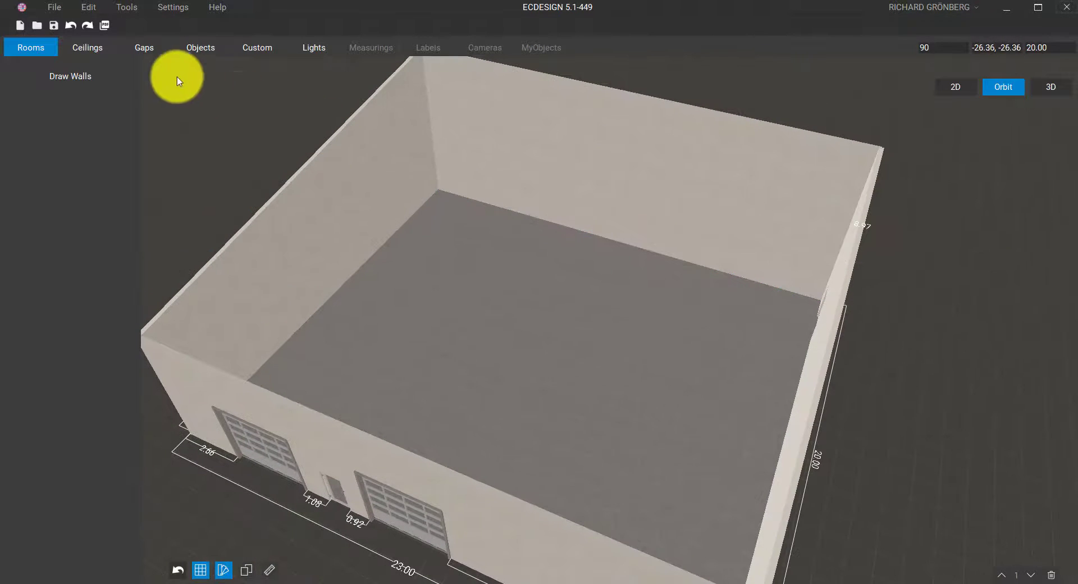
Snap both back ceiling corners onto the 8.97 wall tops so the ceiling slopes
click(97, 50)
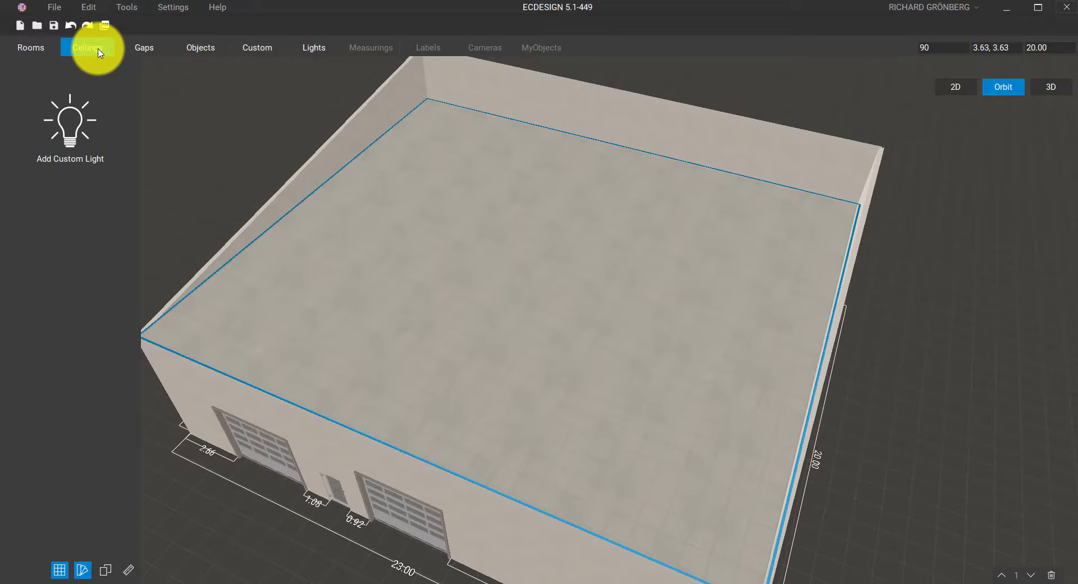
middle_drag(542, 175, 547, 202)
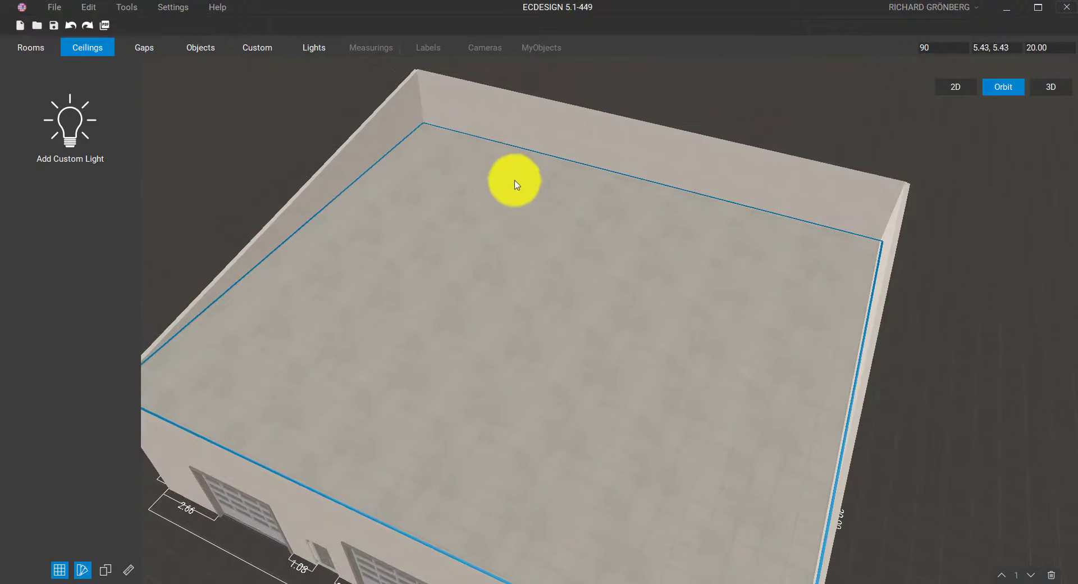
click(426, 127)
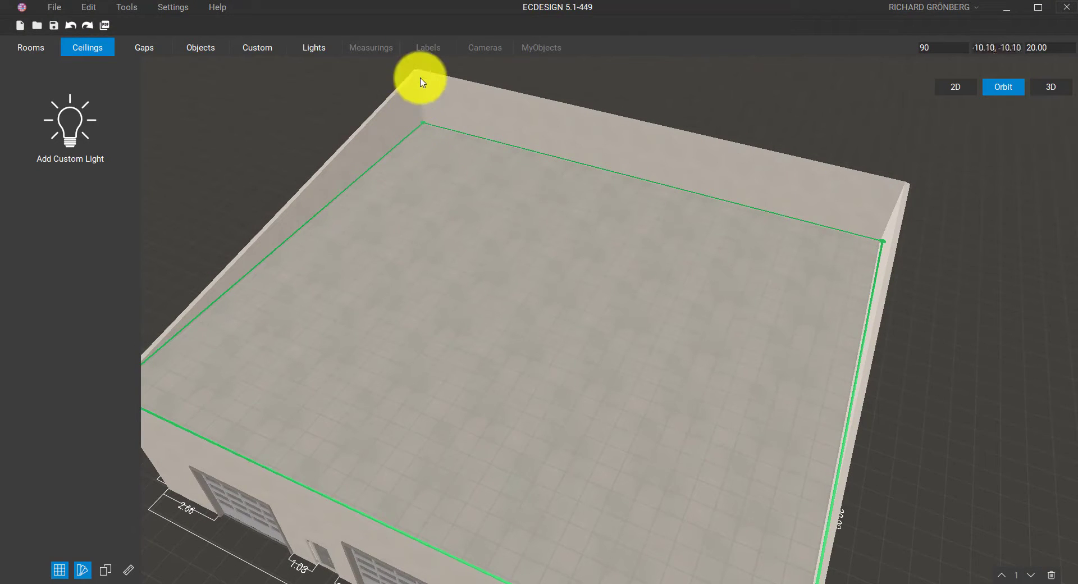
scroll(429, 169, up, 5)
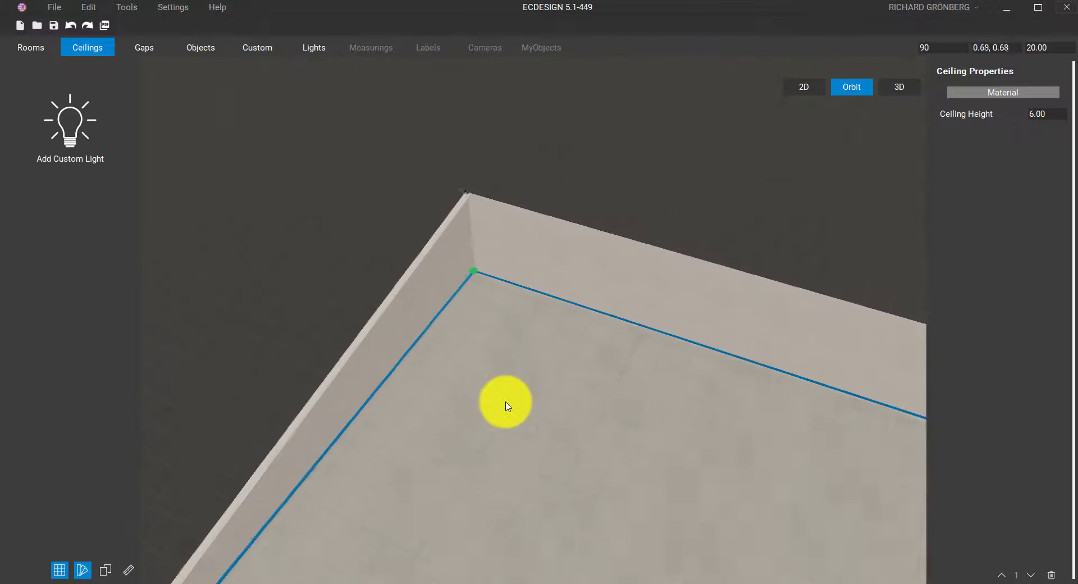
drag(478, 283, 473, 208)
middle_drag(650, 406, 395, 326)
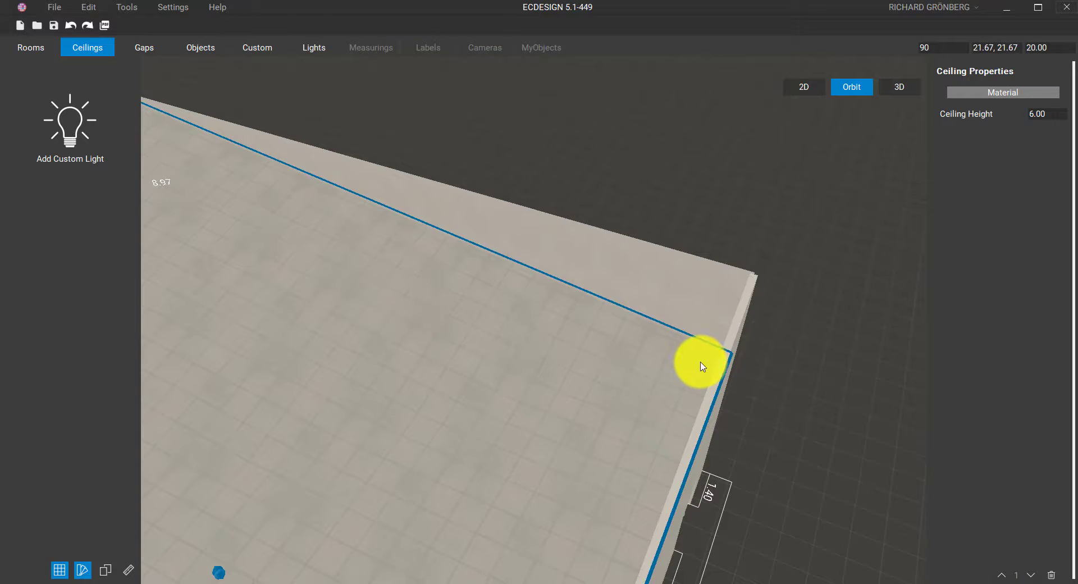
drag(732, 351, 740, 271)
middle_drag(551, 385, 529, 271)
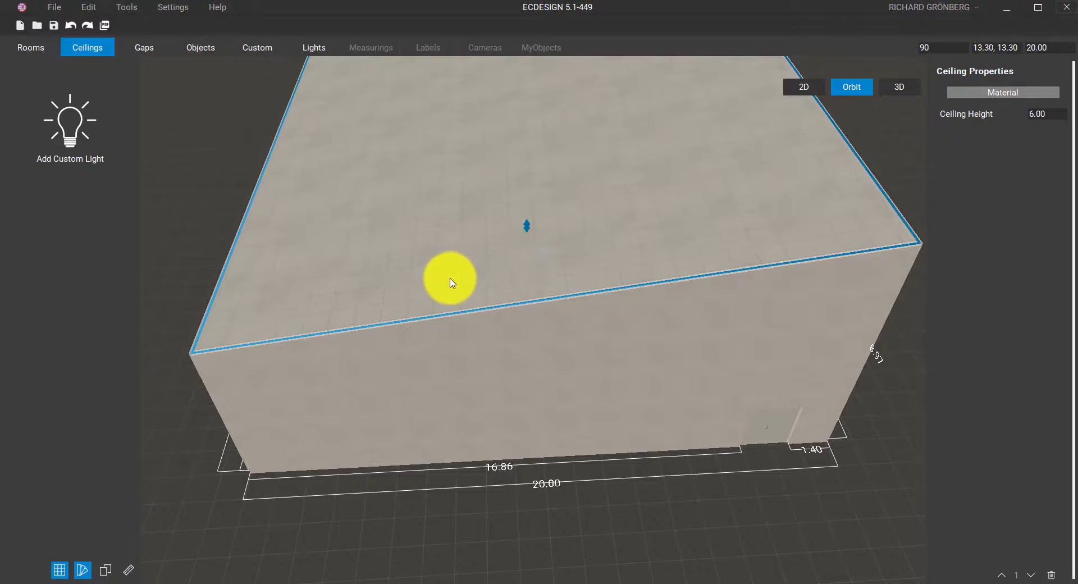
scroll(449, 281, up, 2)
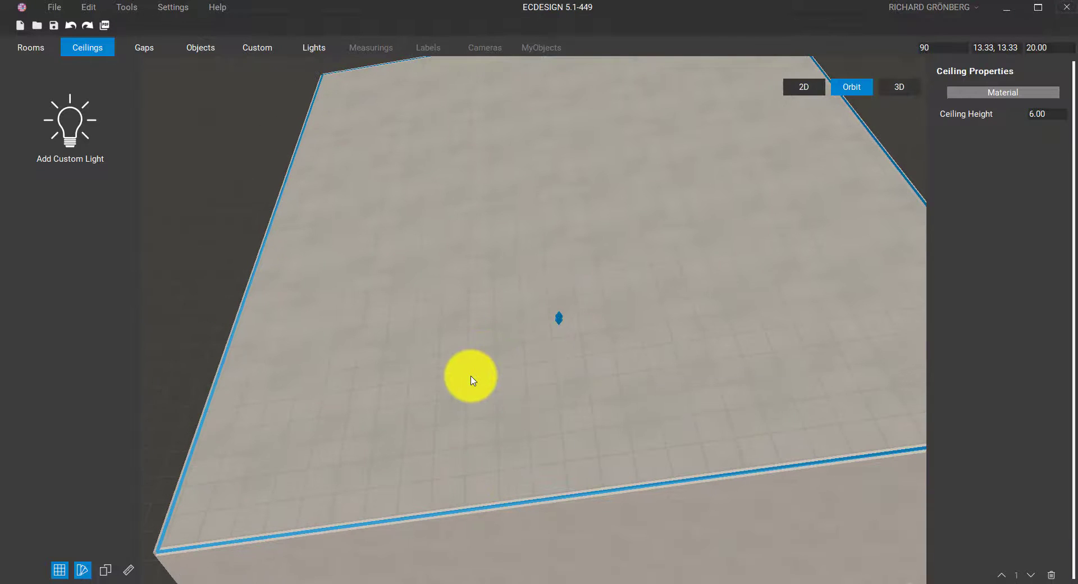
click(899, 87)
With higher lighting quality, look around the gym from the red-lit machines to the benches
click(180, 45)
middle_drag(281, 118, 844, 448)
scroll(846, 452, down, 5)
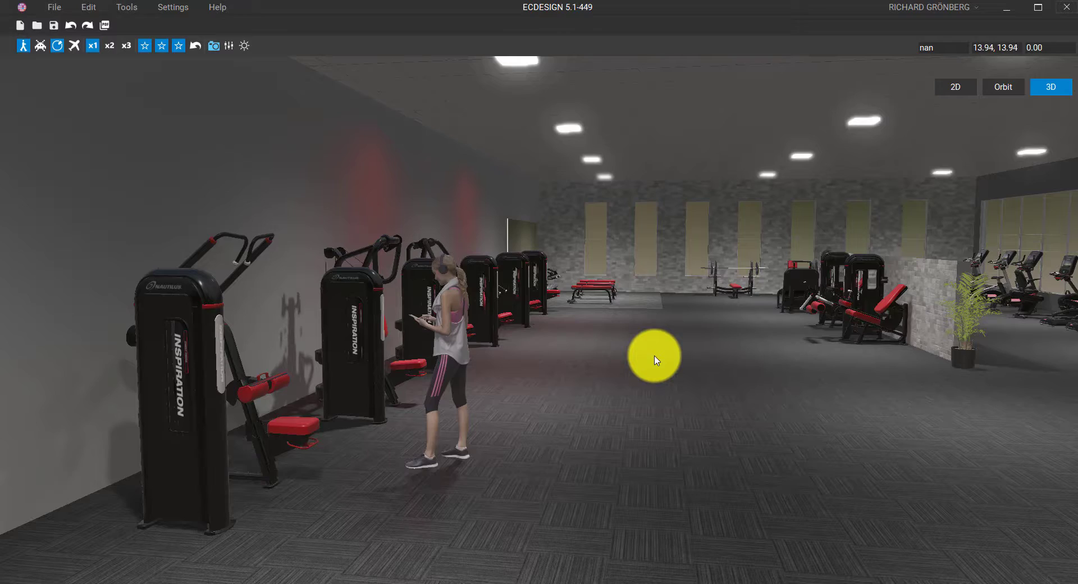
middle_drag(654, 359, 155, 342)
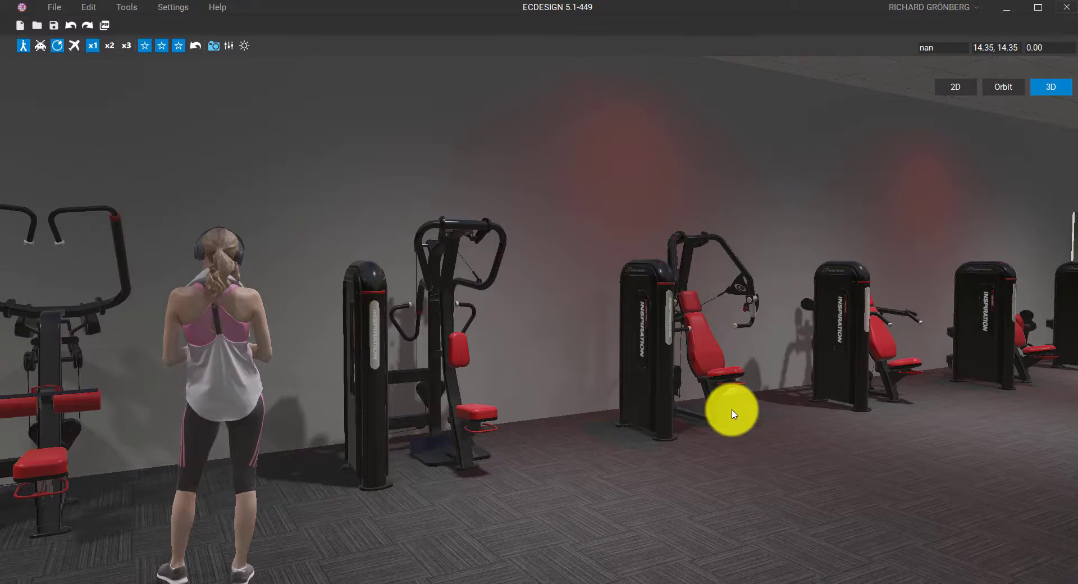
middle_drag(522, 463, 619, 443)
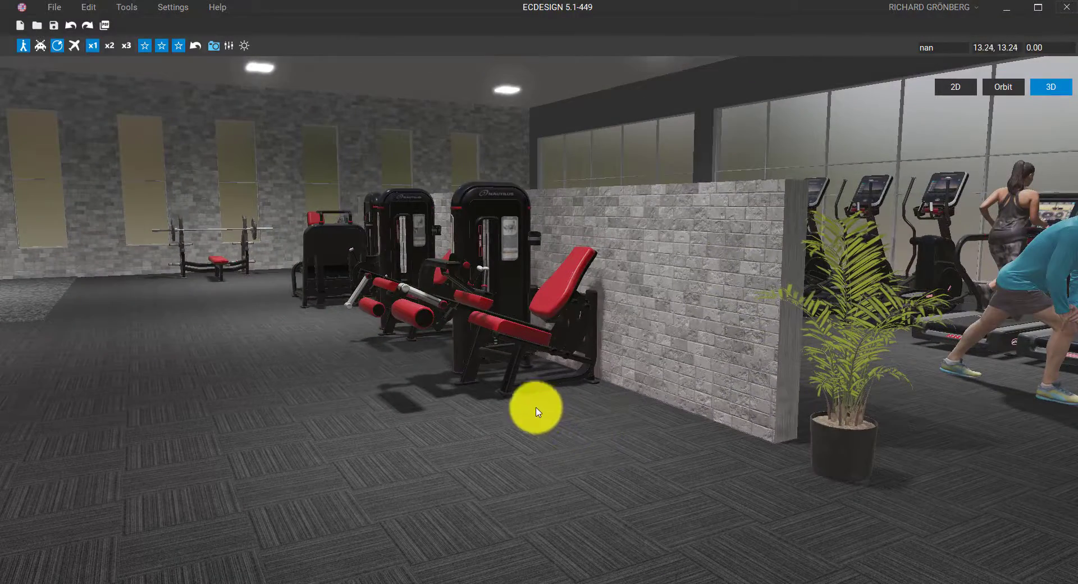
middle_drag(537, 409, 476, 530)
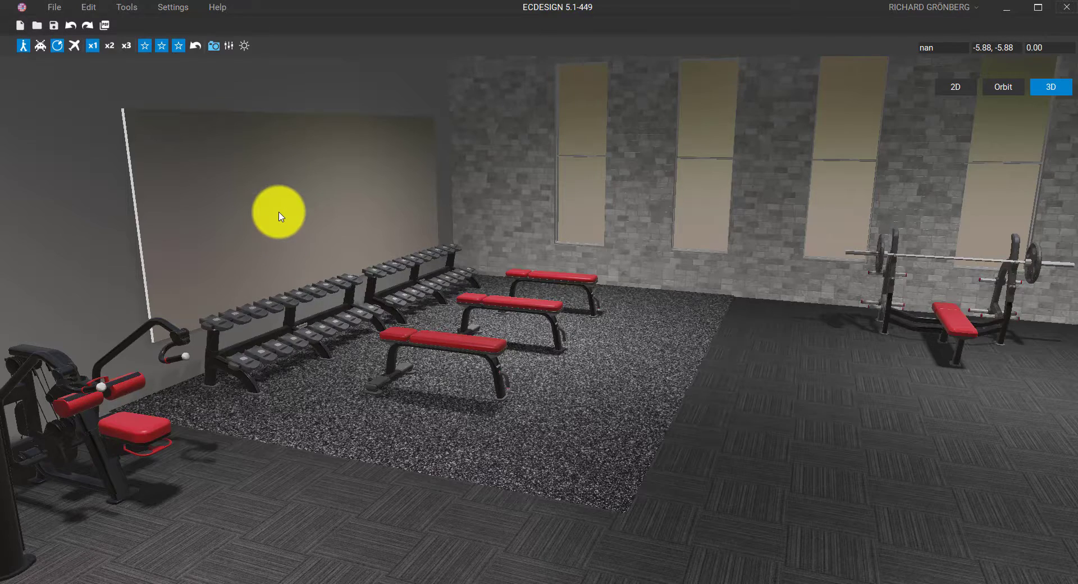
drag(342, 216, 140, 221)
Walk along the machine wall, then step back and sidestep past the wall machines
drag(389, 233, 4, 222)
drag(317, 279, 80, 328)
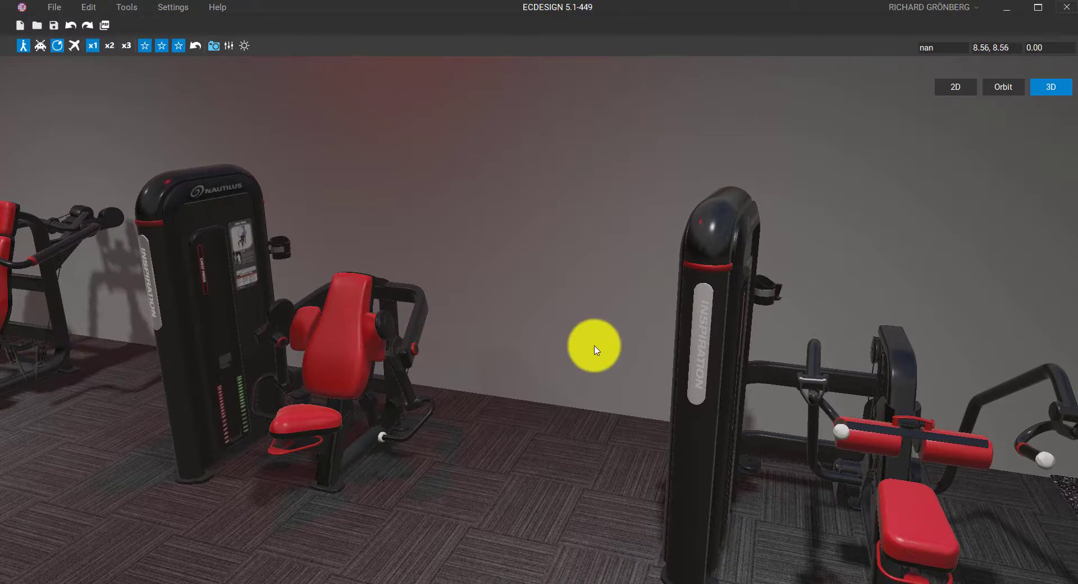
drag(594, 346, 525, 269)
key(s)
key(a)
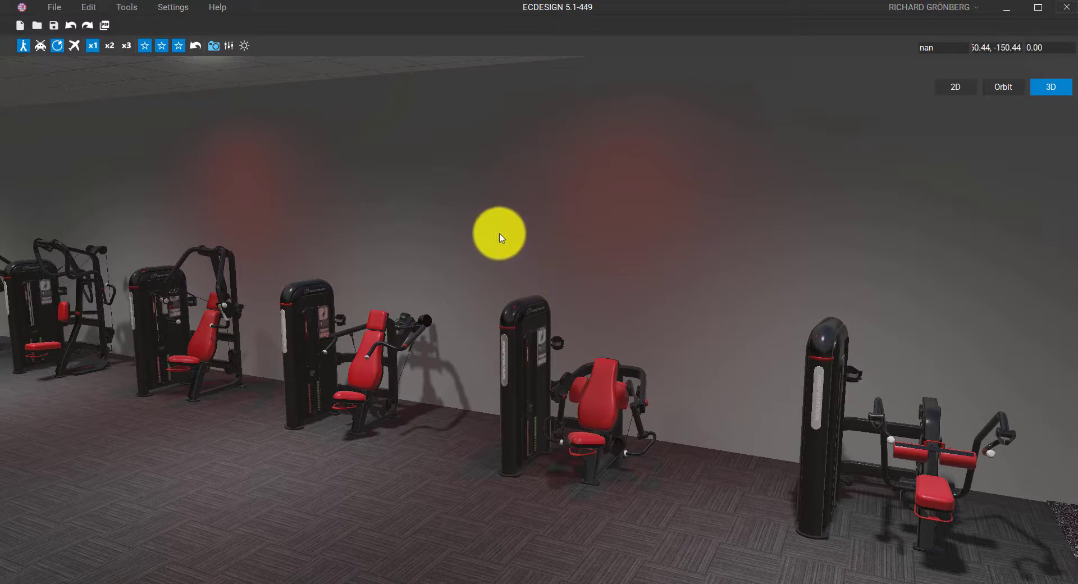
Turn past the dumbbell racks and bench-press wall to the bikes, treadmills and brick partition
drag(489, 221, 814, 239)
drag(595, 236, 892, 280)
drag(740, 263, 757, 237)
drag(488, 243, 919, 212)
key(w)
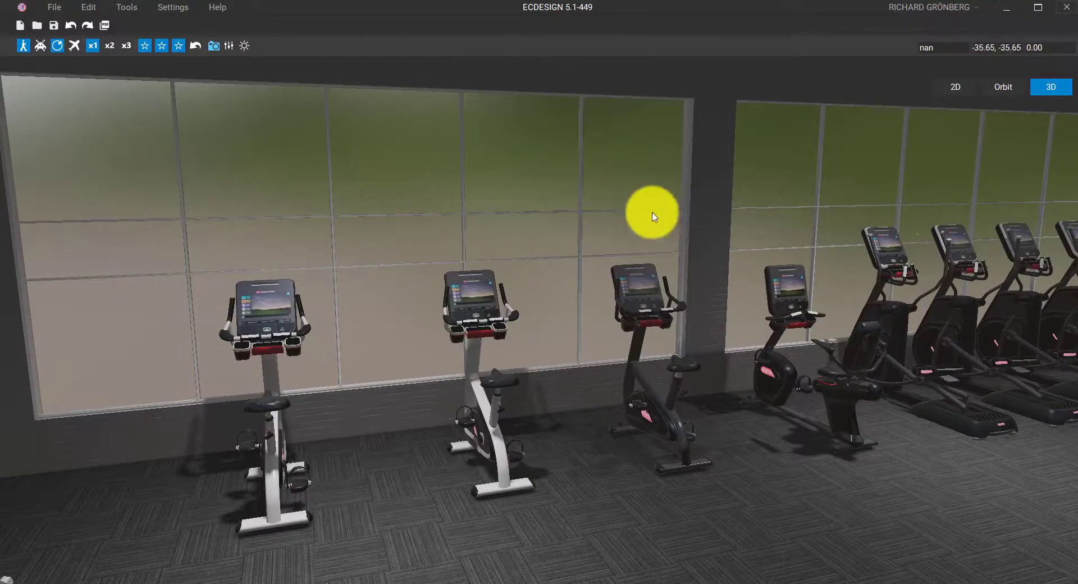
drag(553, 214, 798, 255)
key(s)
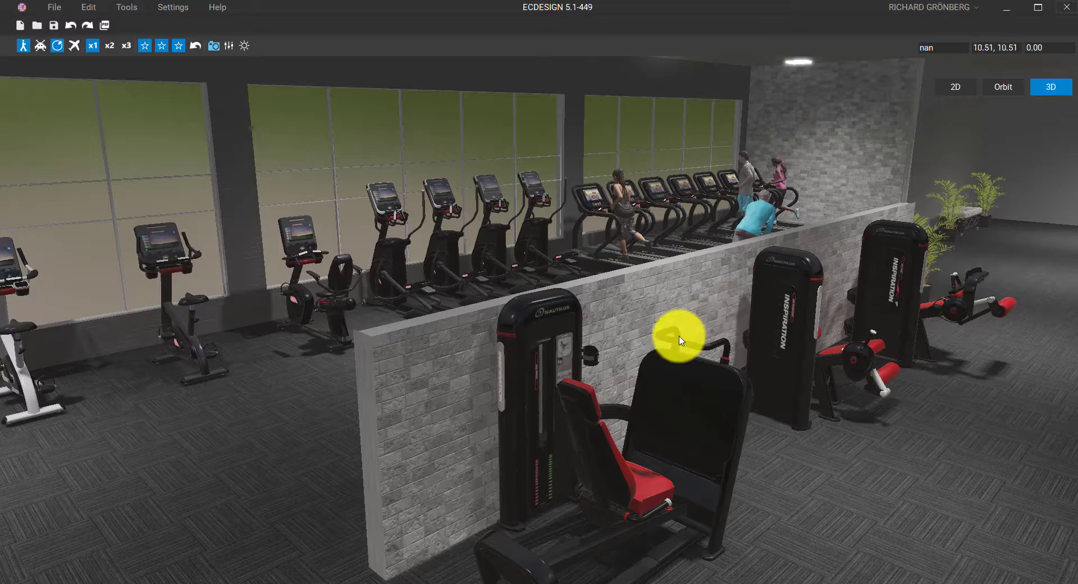
Switch to Orbit, zoom out and rotate to view the whole furnished gym from above
click(997, 87)
scroll(802, 179, down, 2)
middle_drag(724, 207, 481, 228)
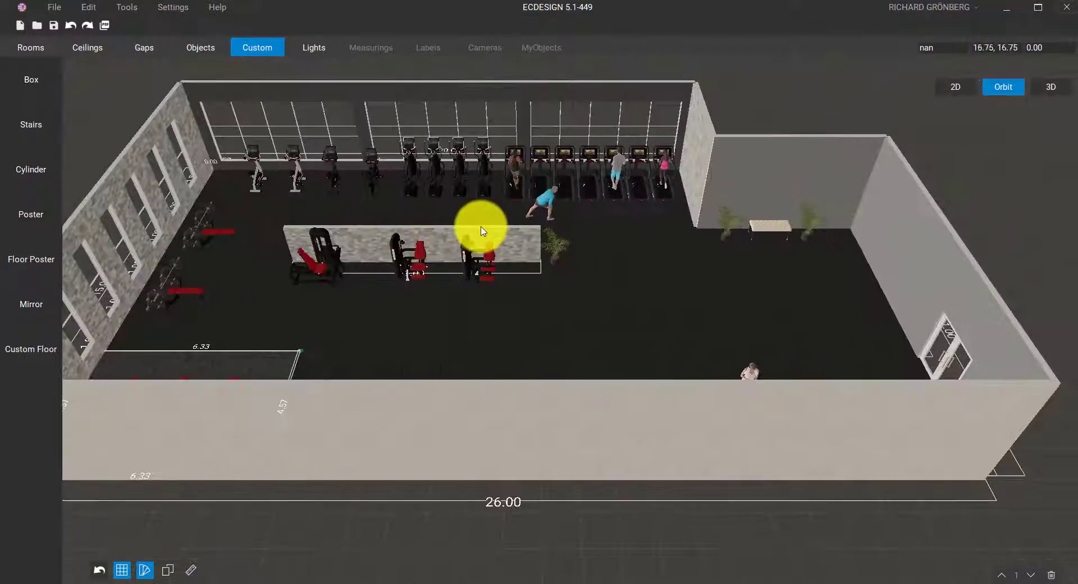
right_drag(481, 228, 710, 346)
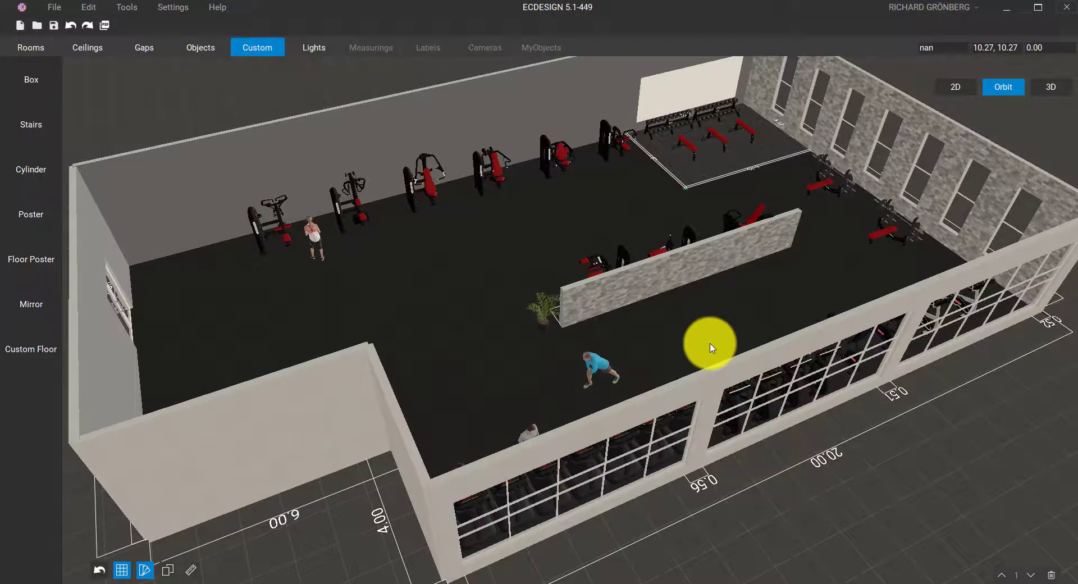